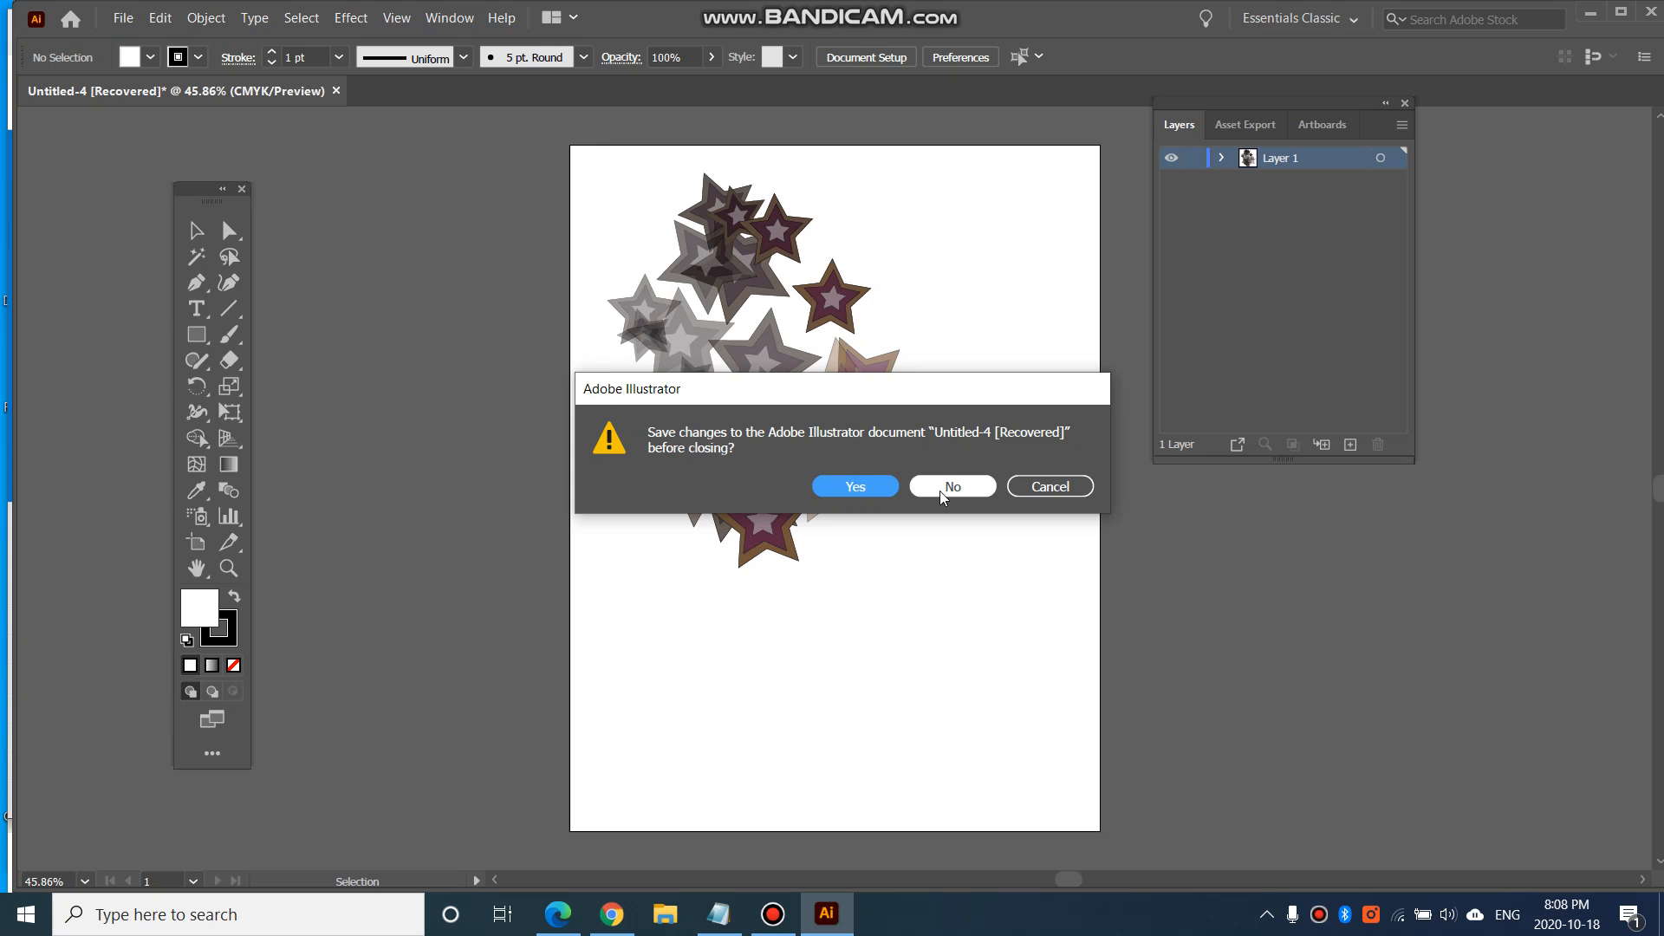
Discard the changes to the recovered star document and create a new Letter document, 612 x 792 pt in CMYK.
click(939, 491)
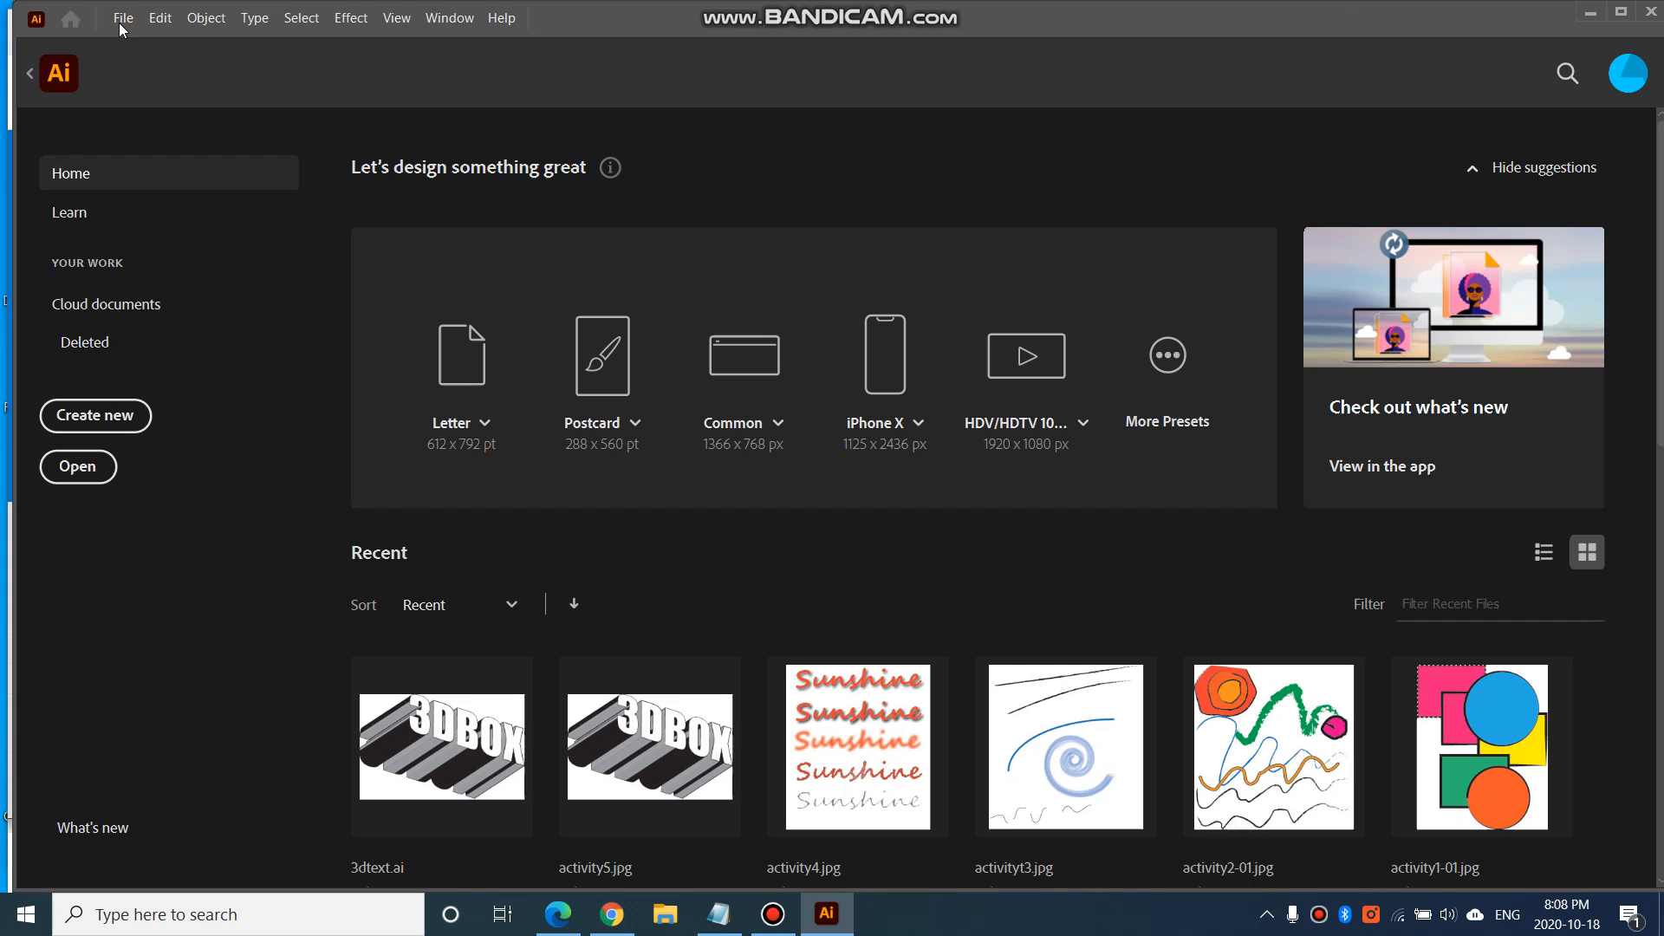
click(122, 18)
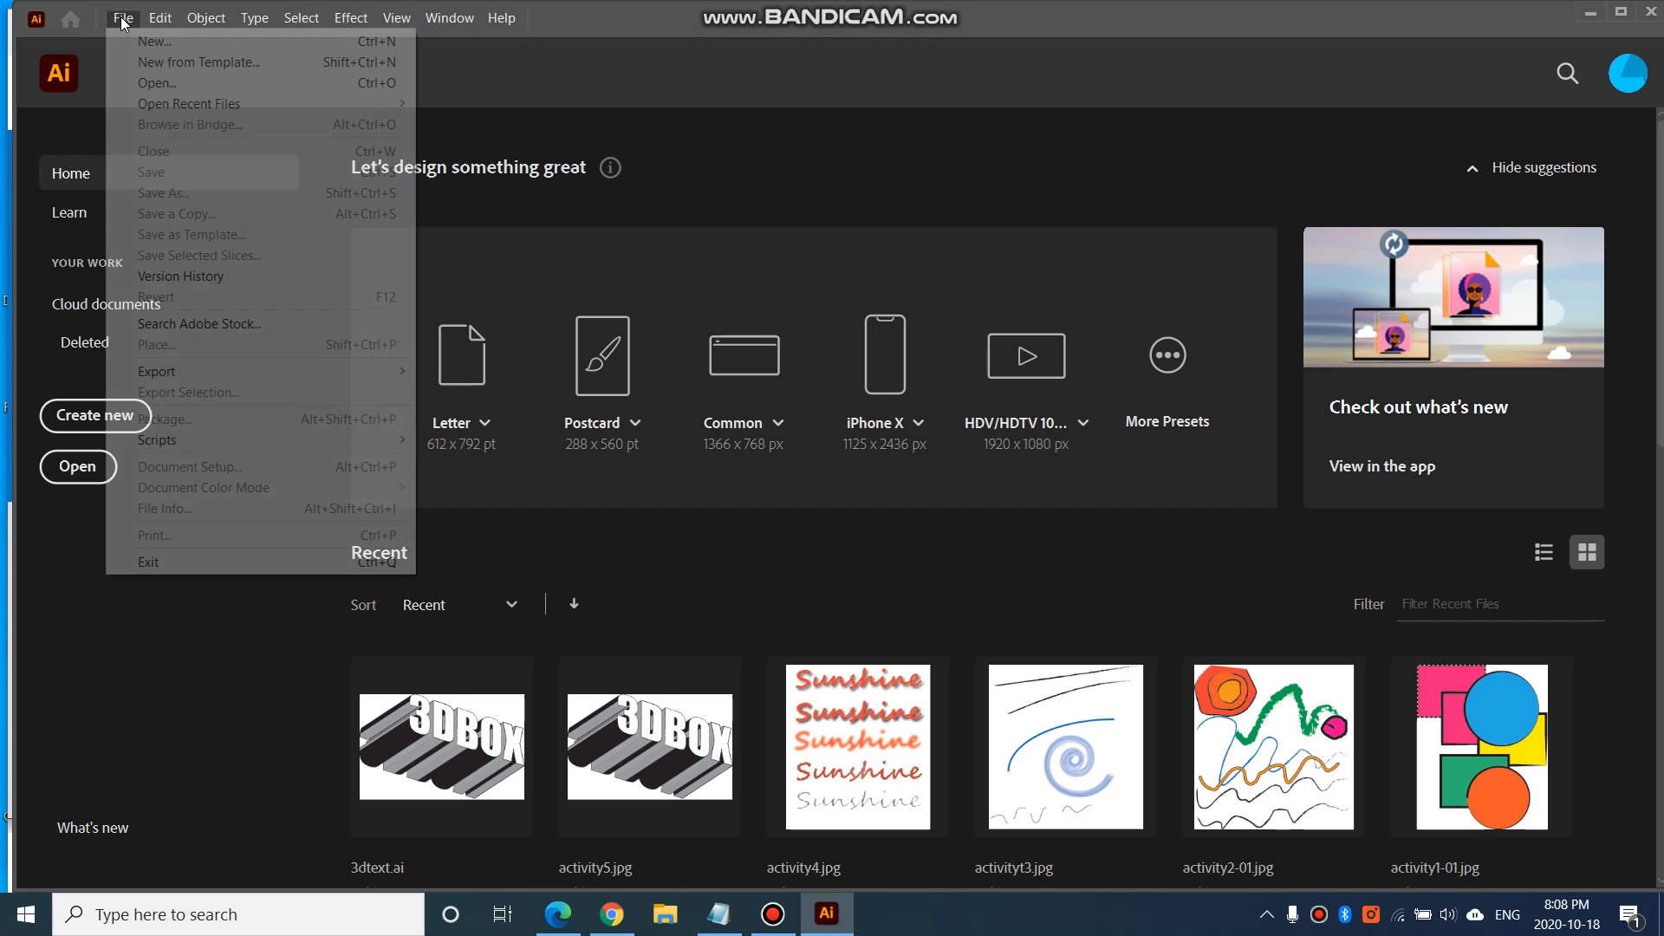
click(149, 40)
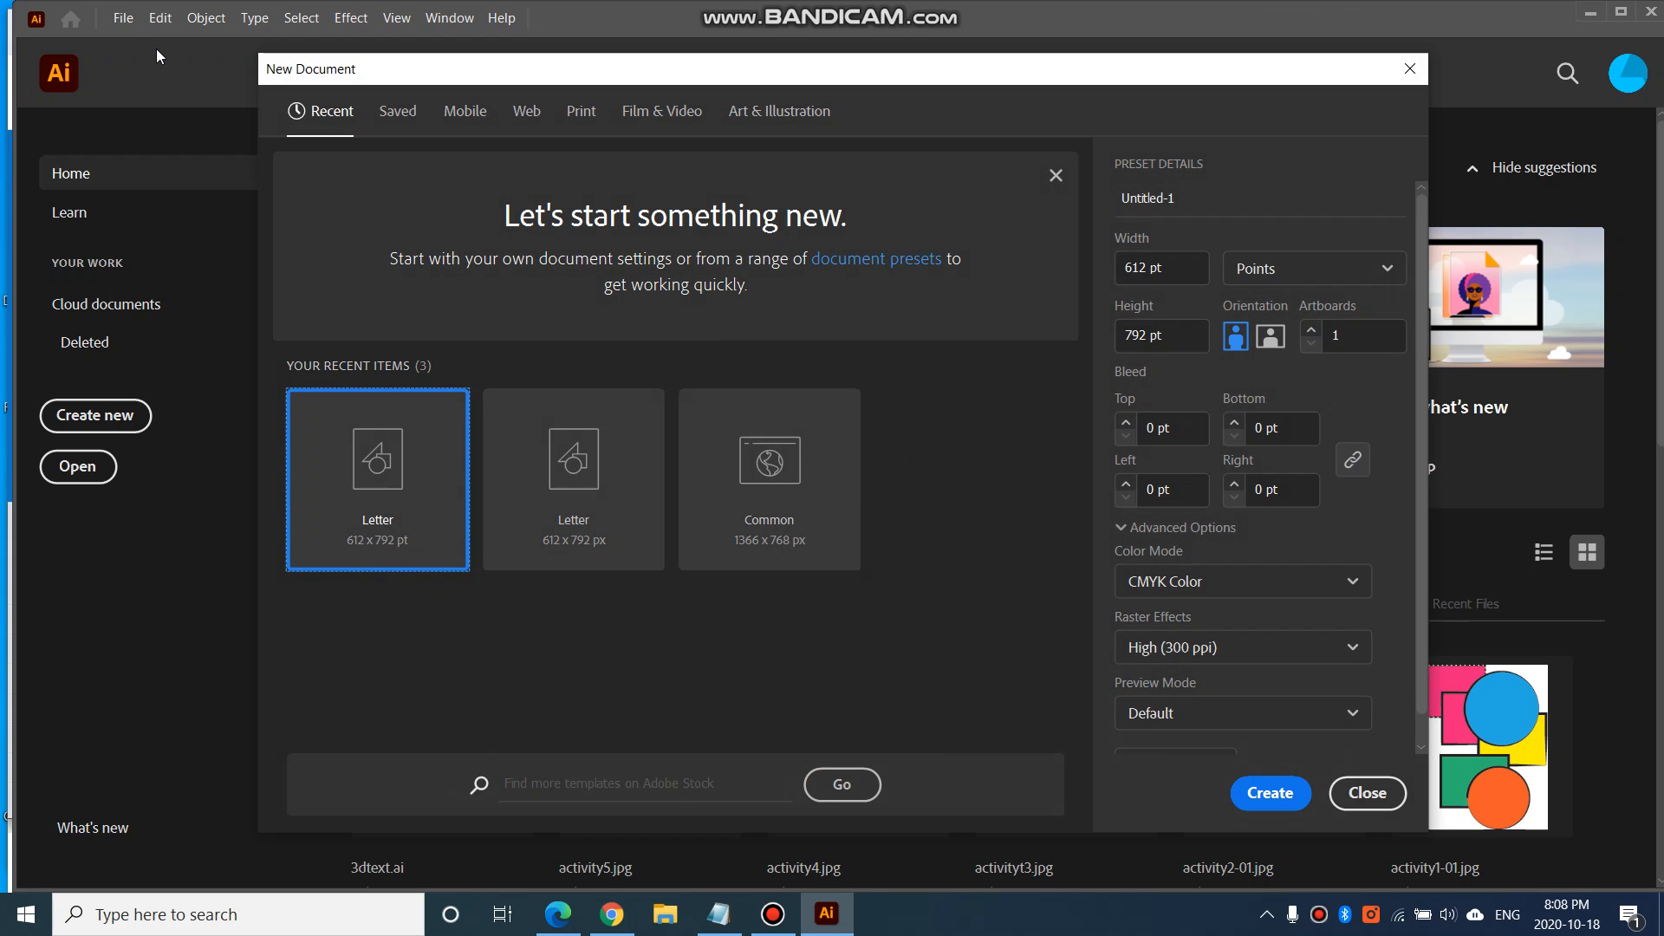
click(1279, 794)
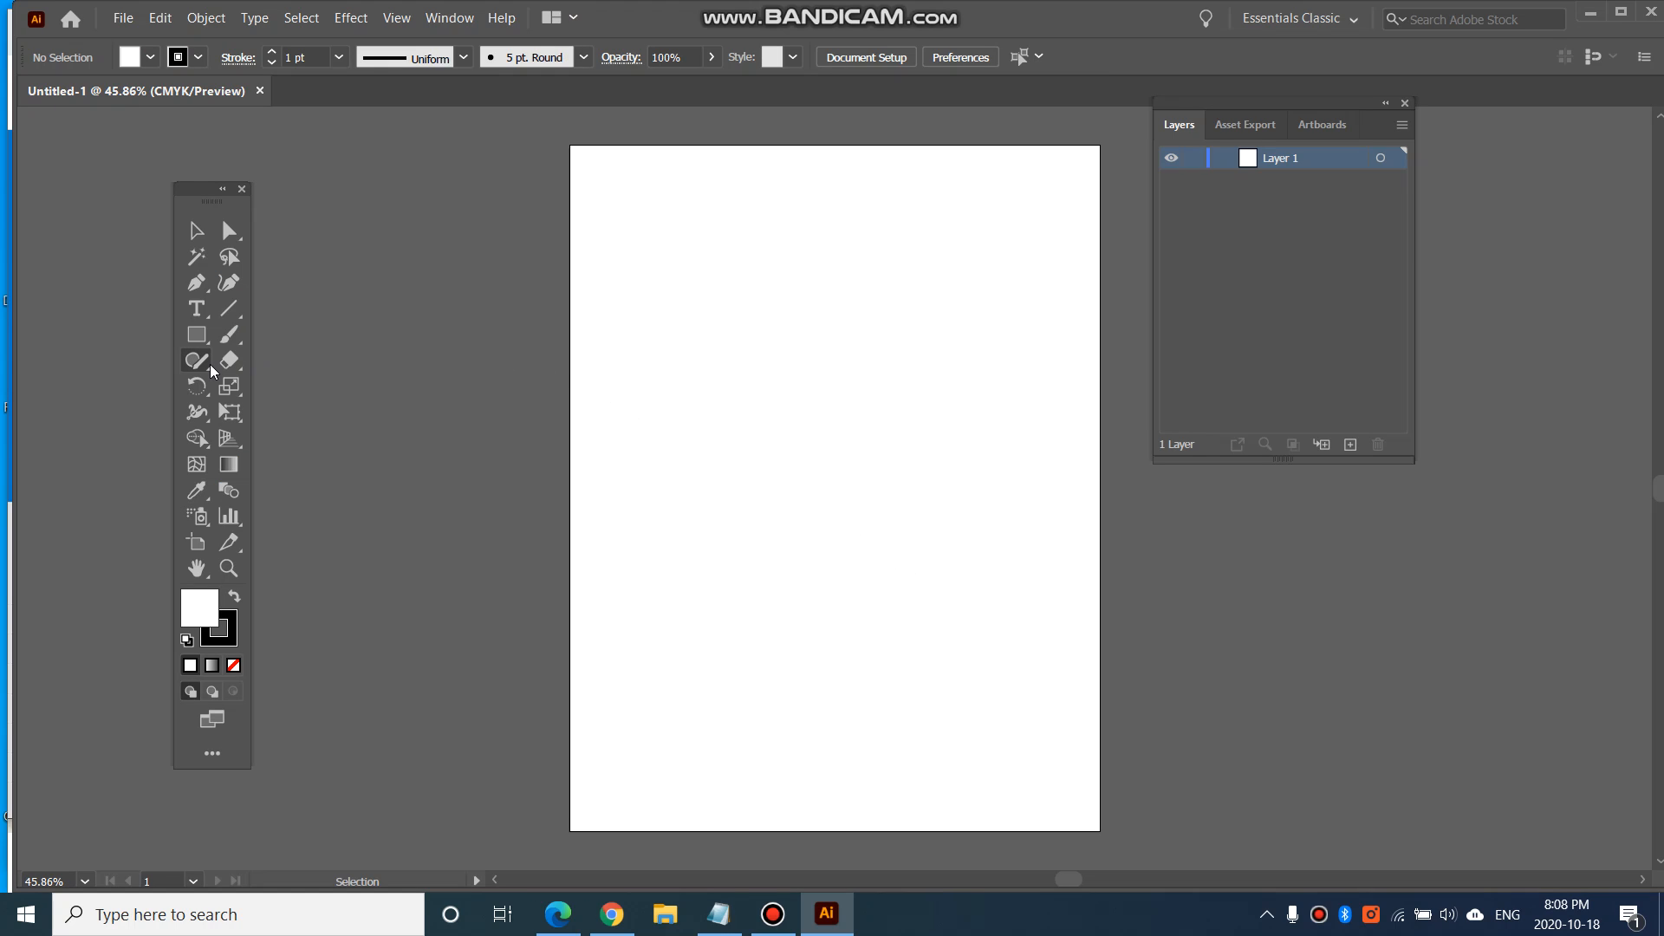
Draw a small square with a pink fill in the artboard's upper-left area and set its stroke to 3 pt.
drag(205, 331, 236, 342)
click(152, 55)
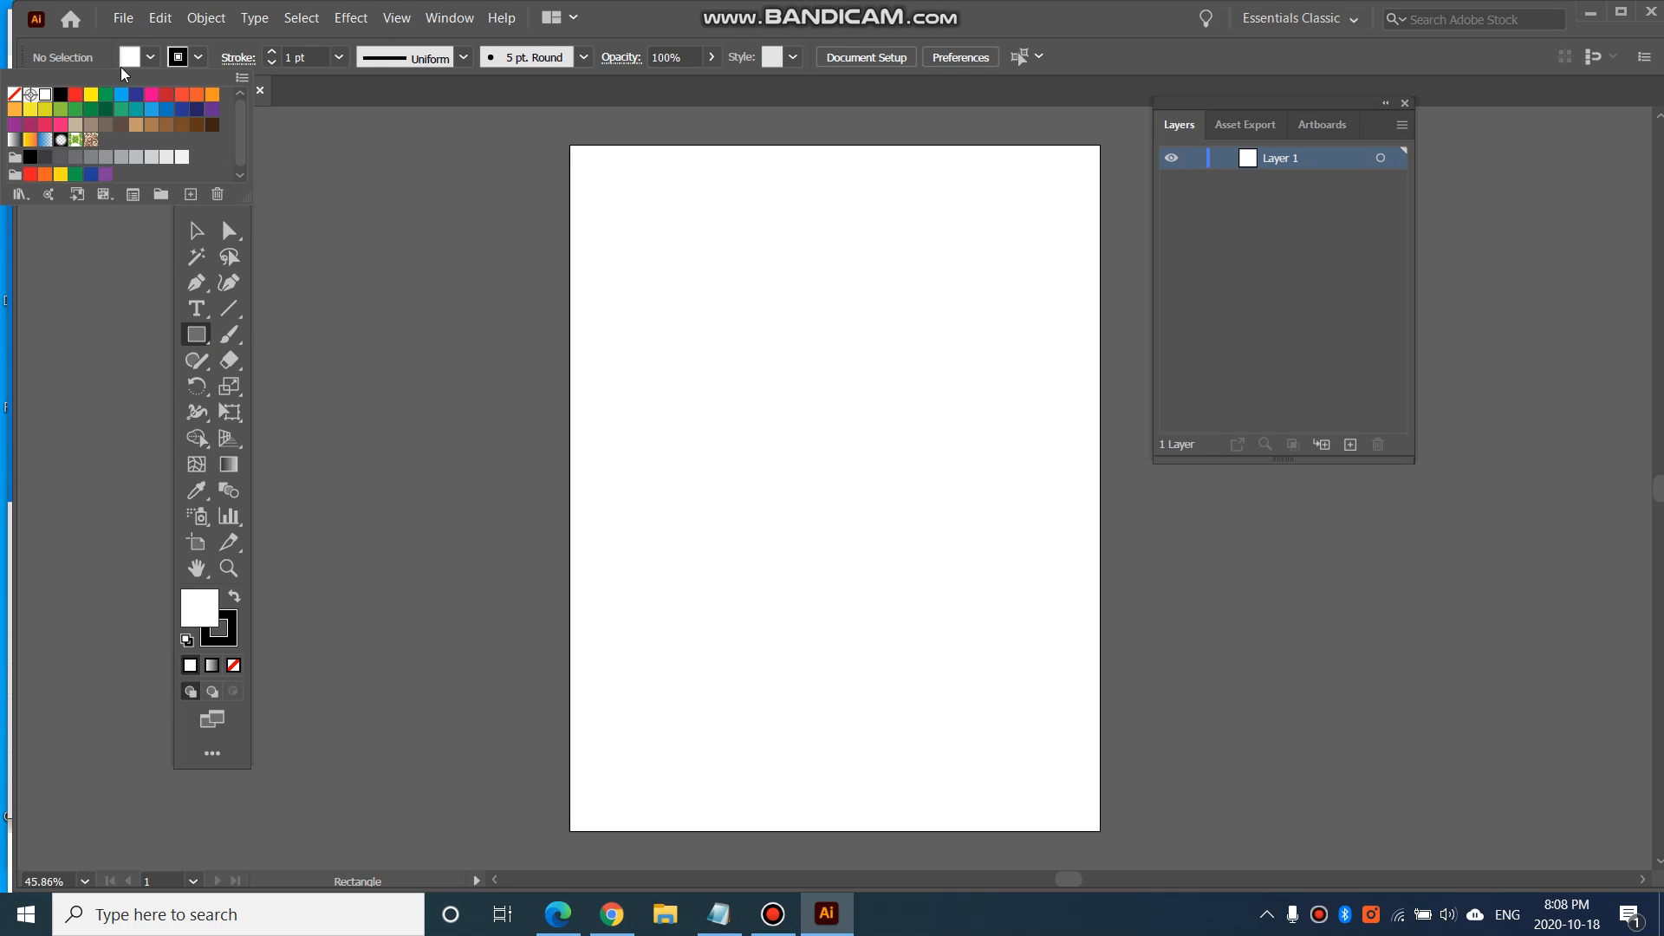
click(152, 94)
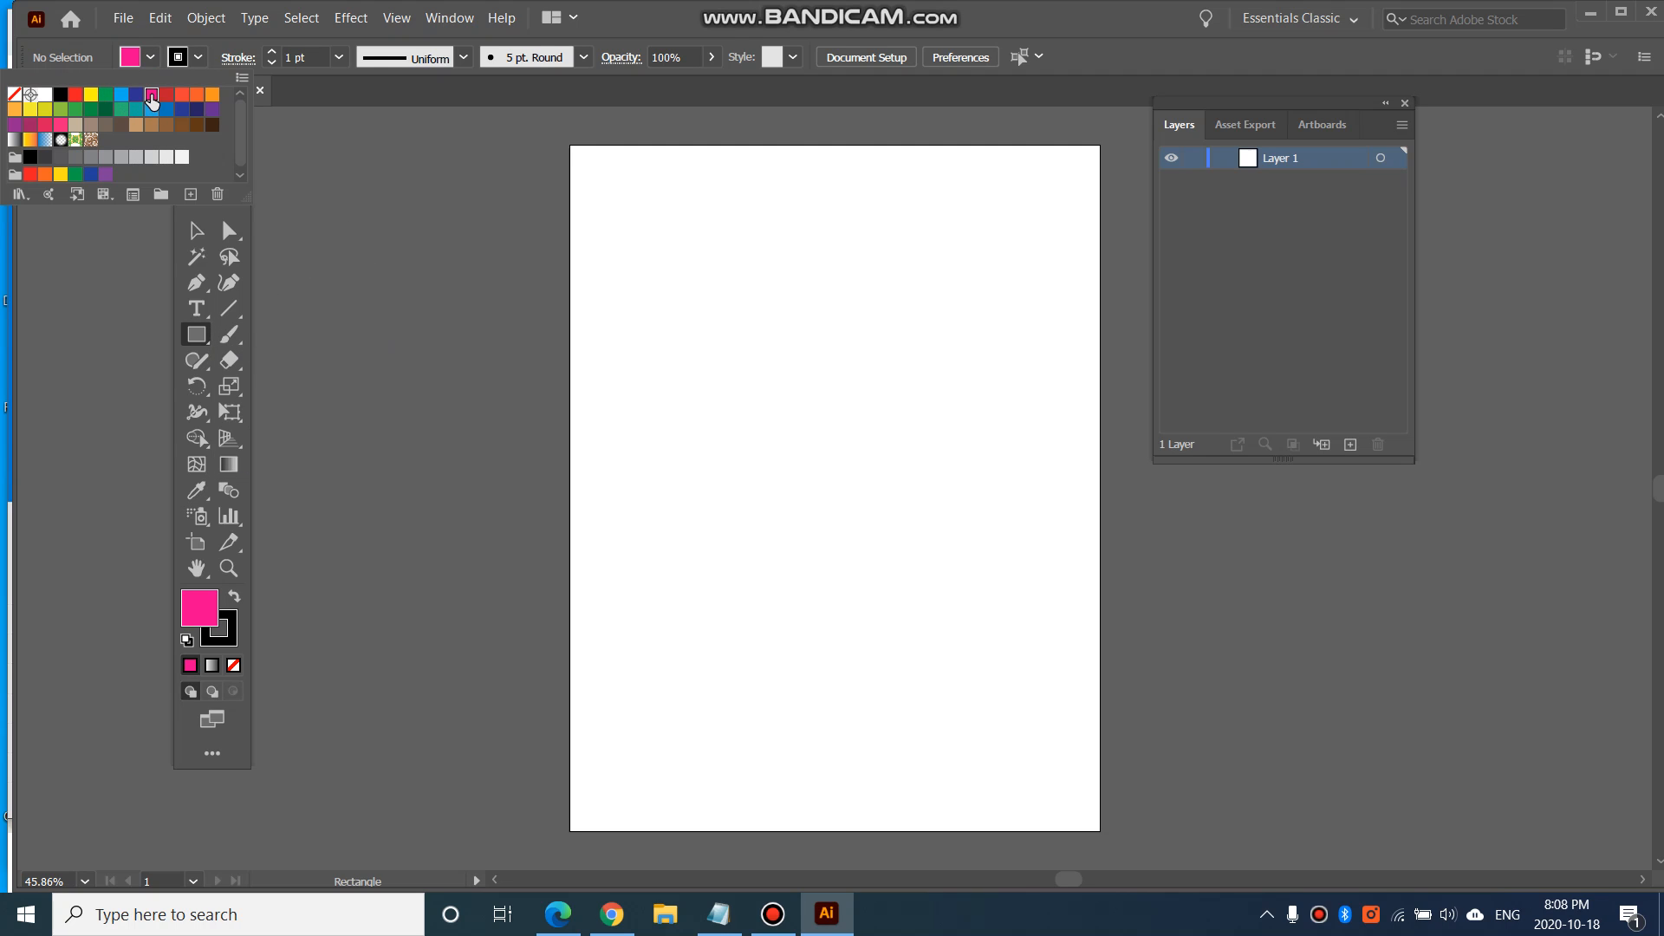
click(629, 236)
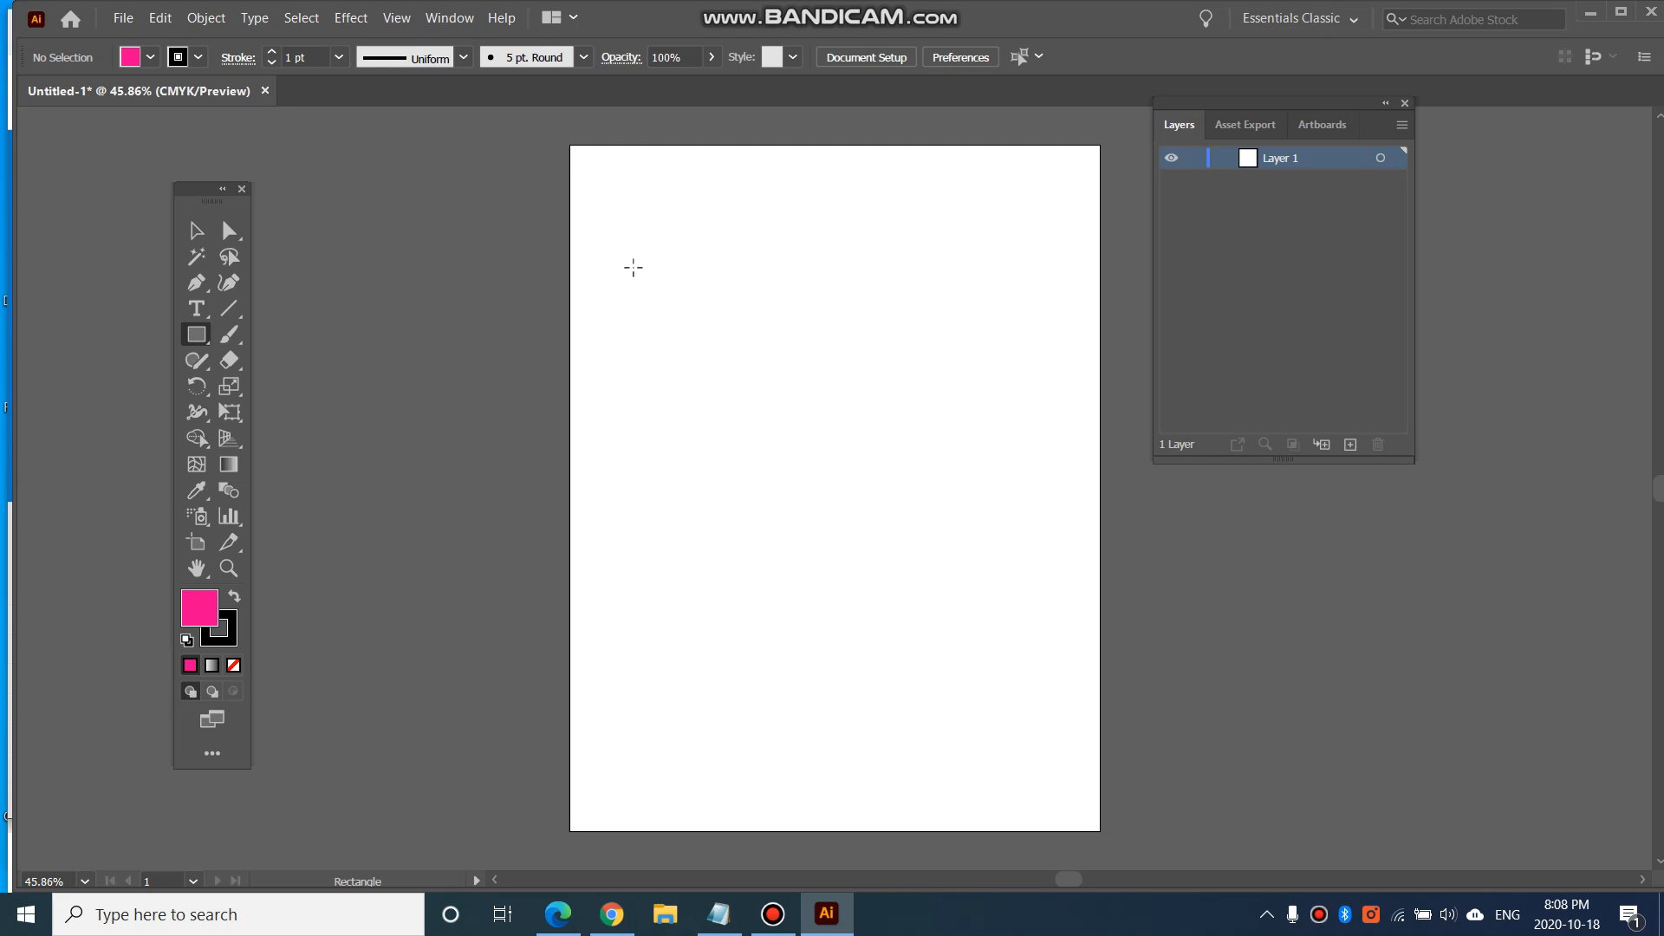
drag(633, 267, 710, 344)
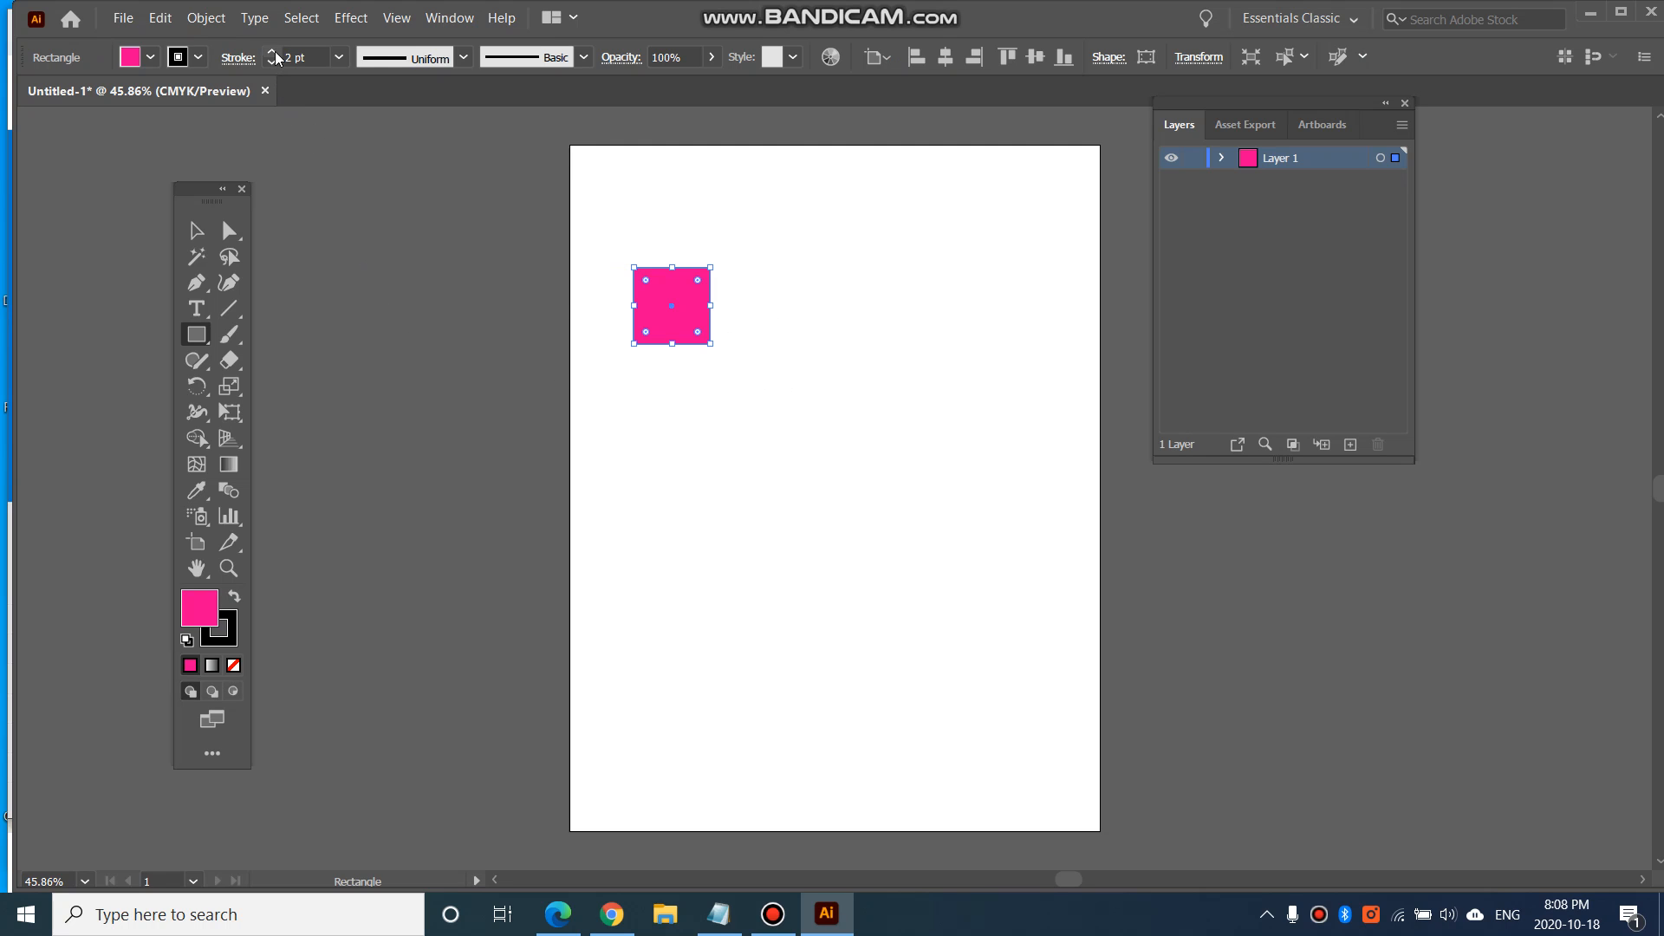
click(274, 51)
click(197, 230)
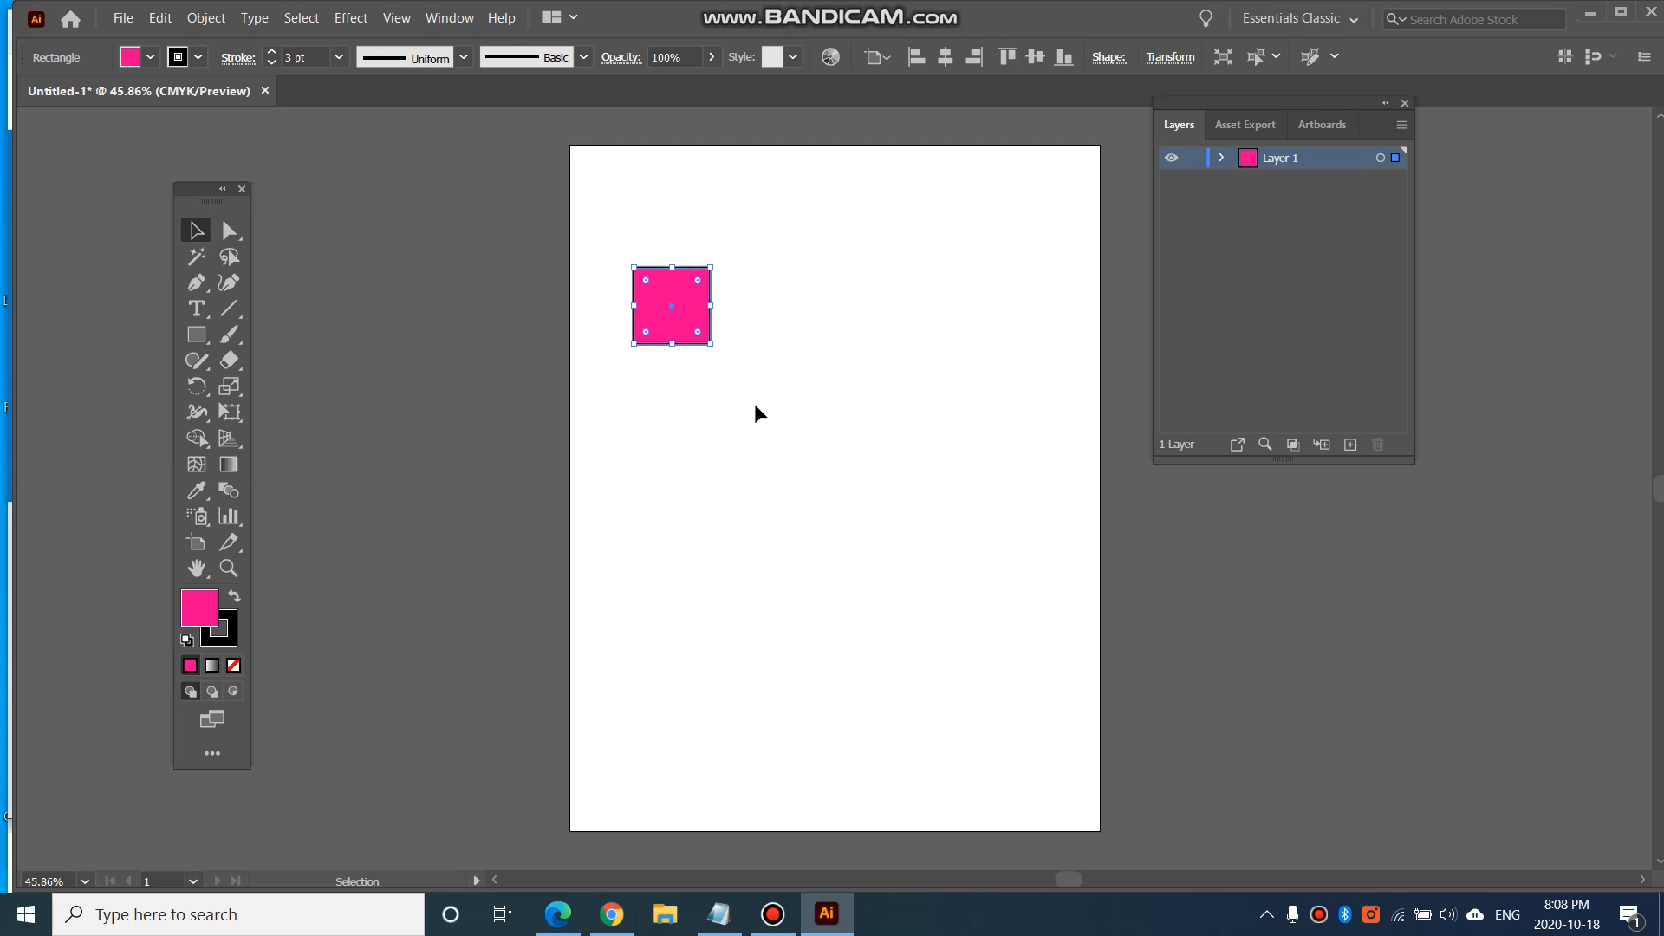
click(754, 414)
Duplicate the pink square twice downward, placing the first copy about 13 pt right and 117 pt below the original.
click(672, 318)
drag(694, 306, 707, 408)
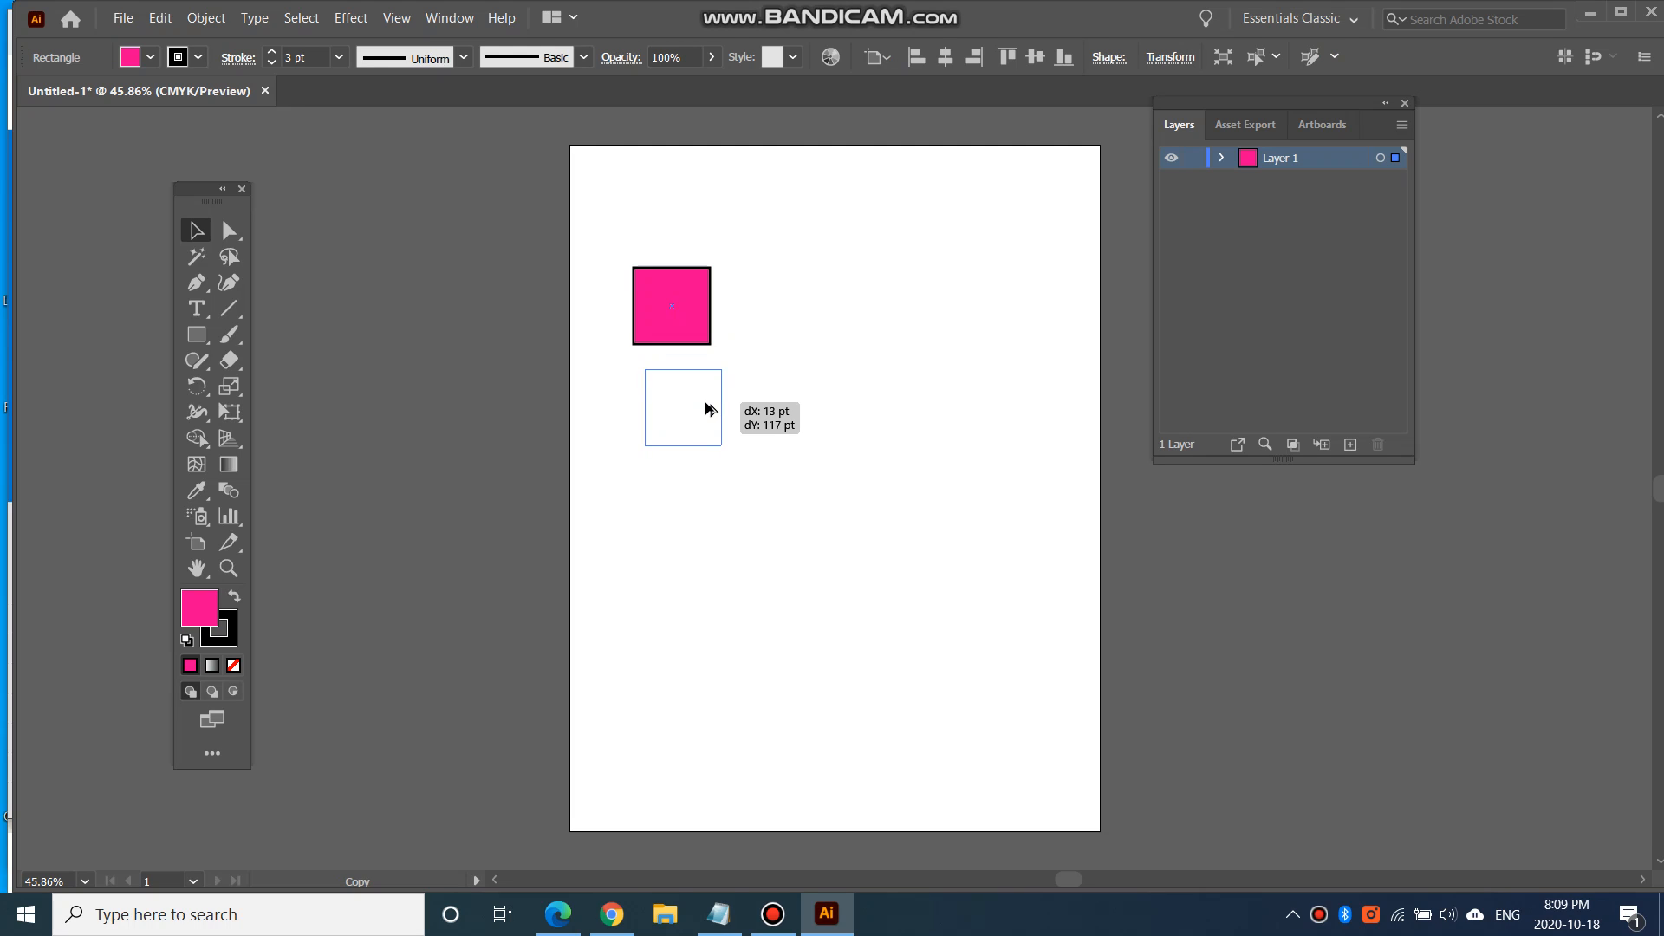
drag(707, 408, 681, 513)
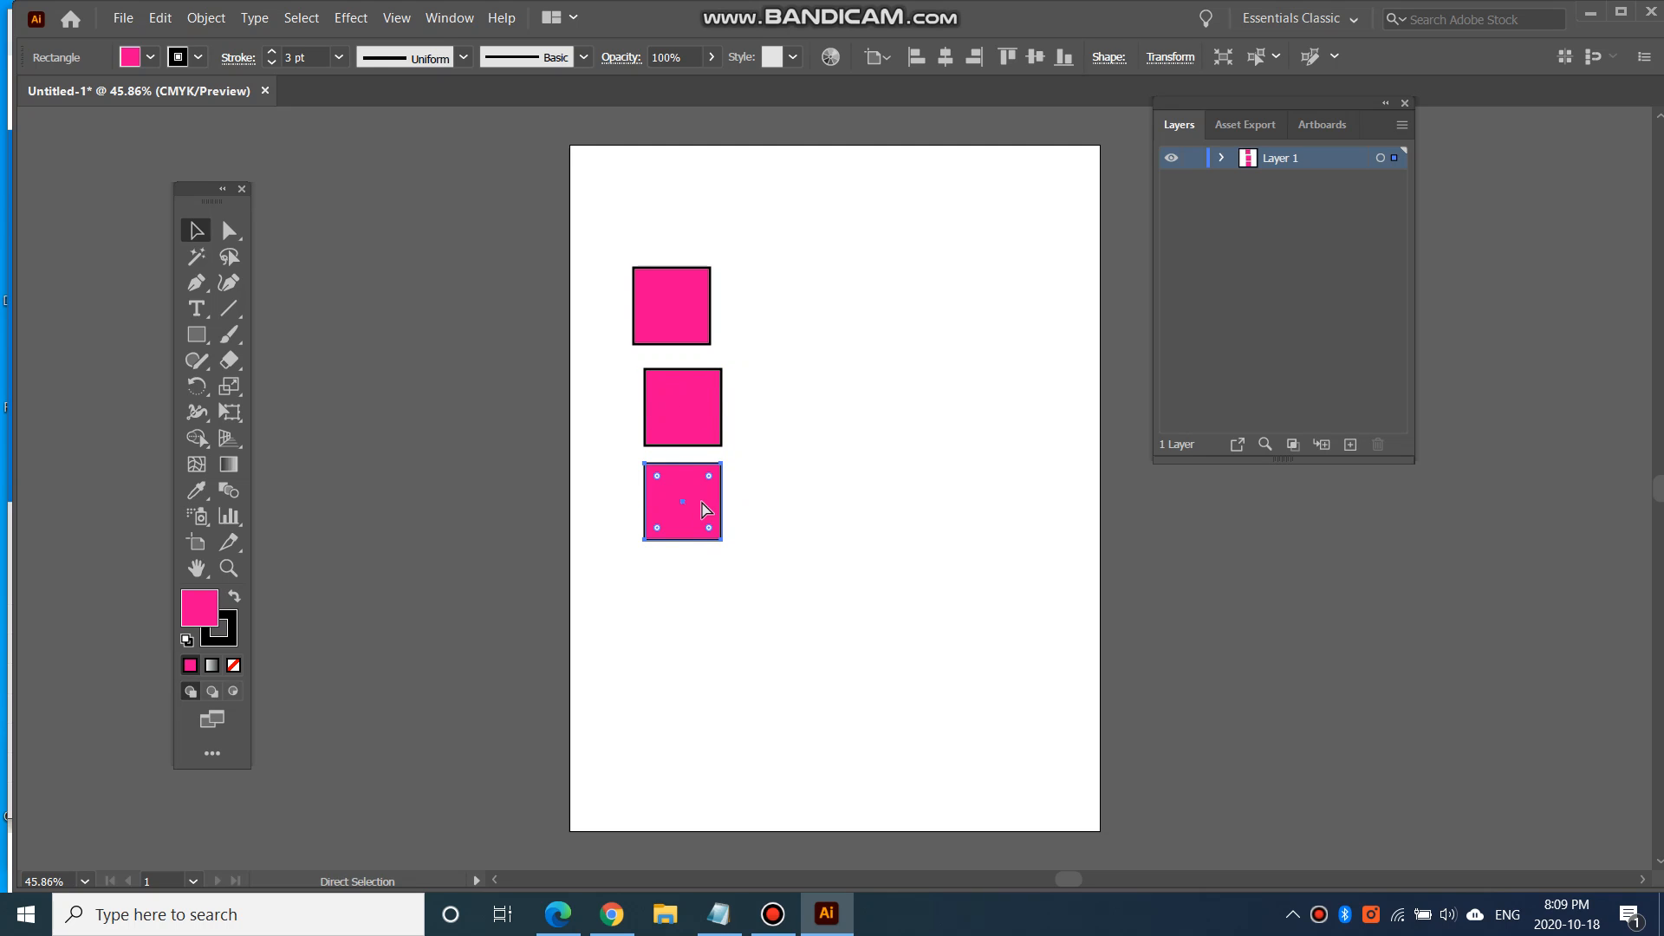
Paste another copy of the square and place it below the third square in the column.
key(ctrl+v)
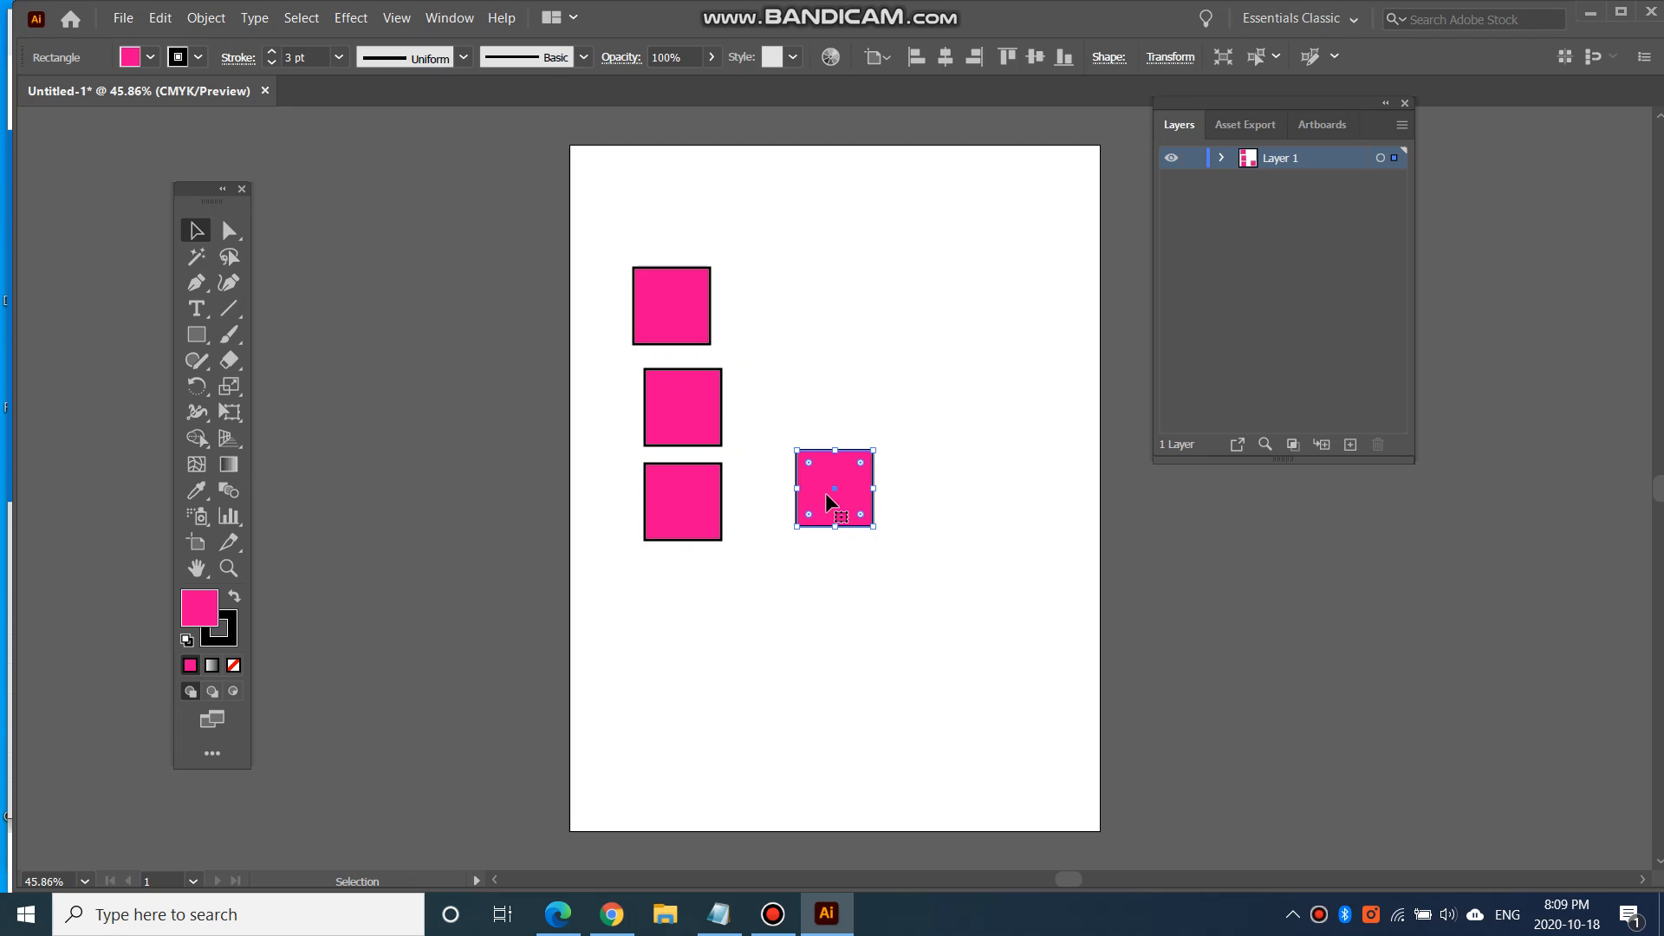
drag(825, 493, 681, 610)
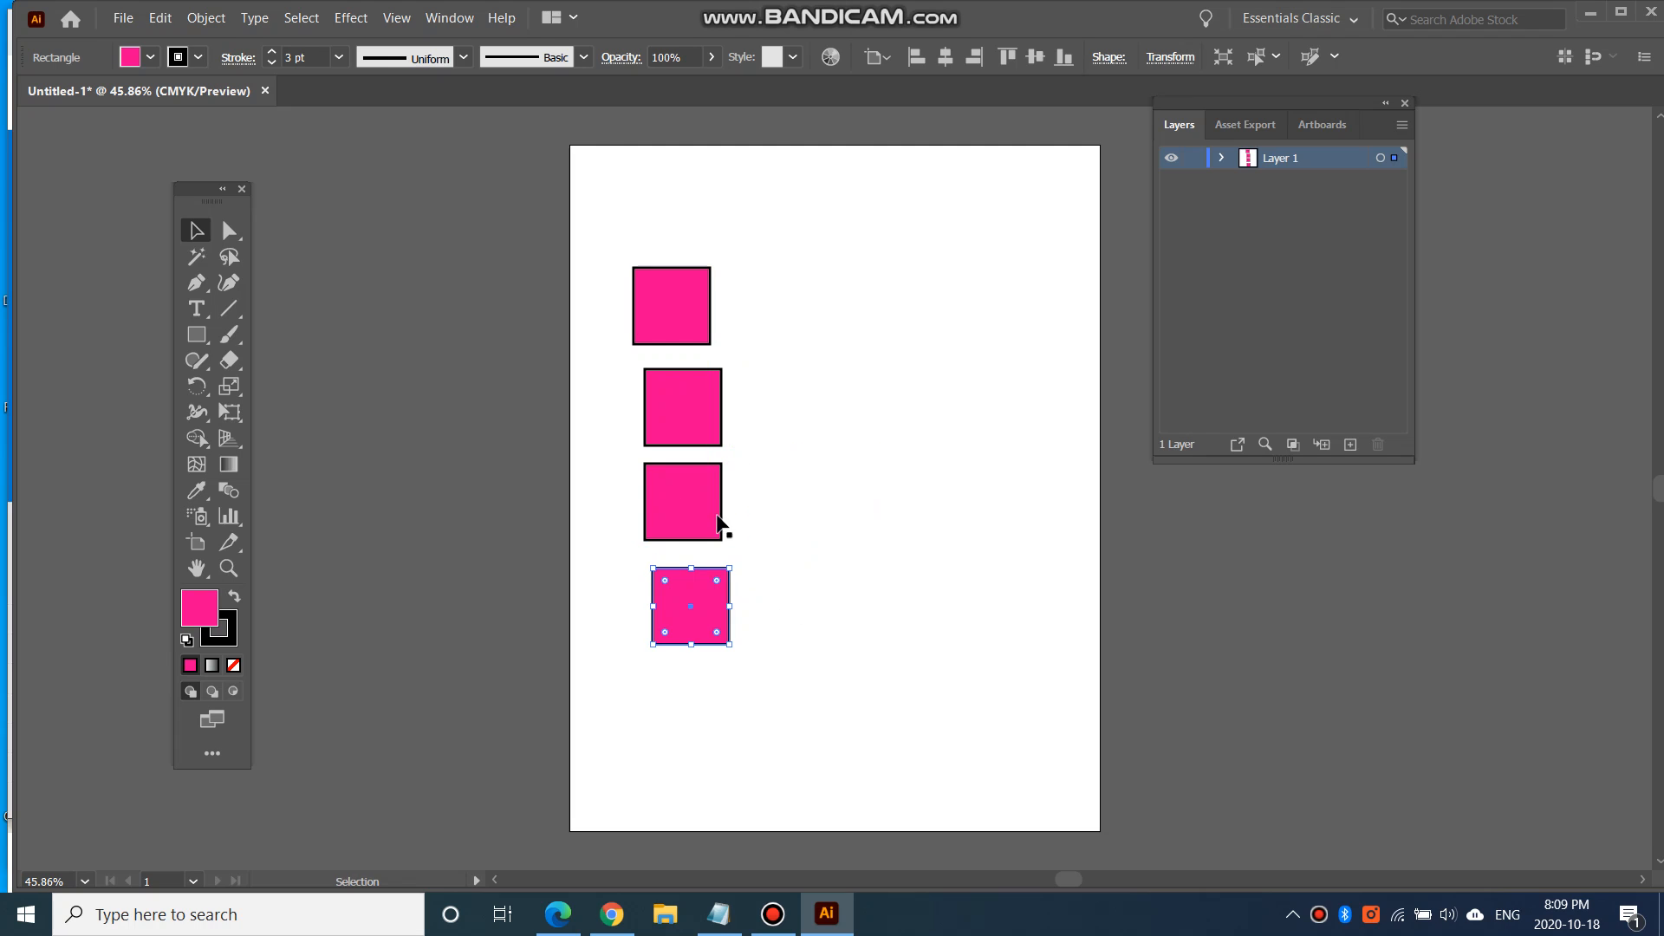
click(737, 474)
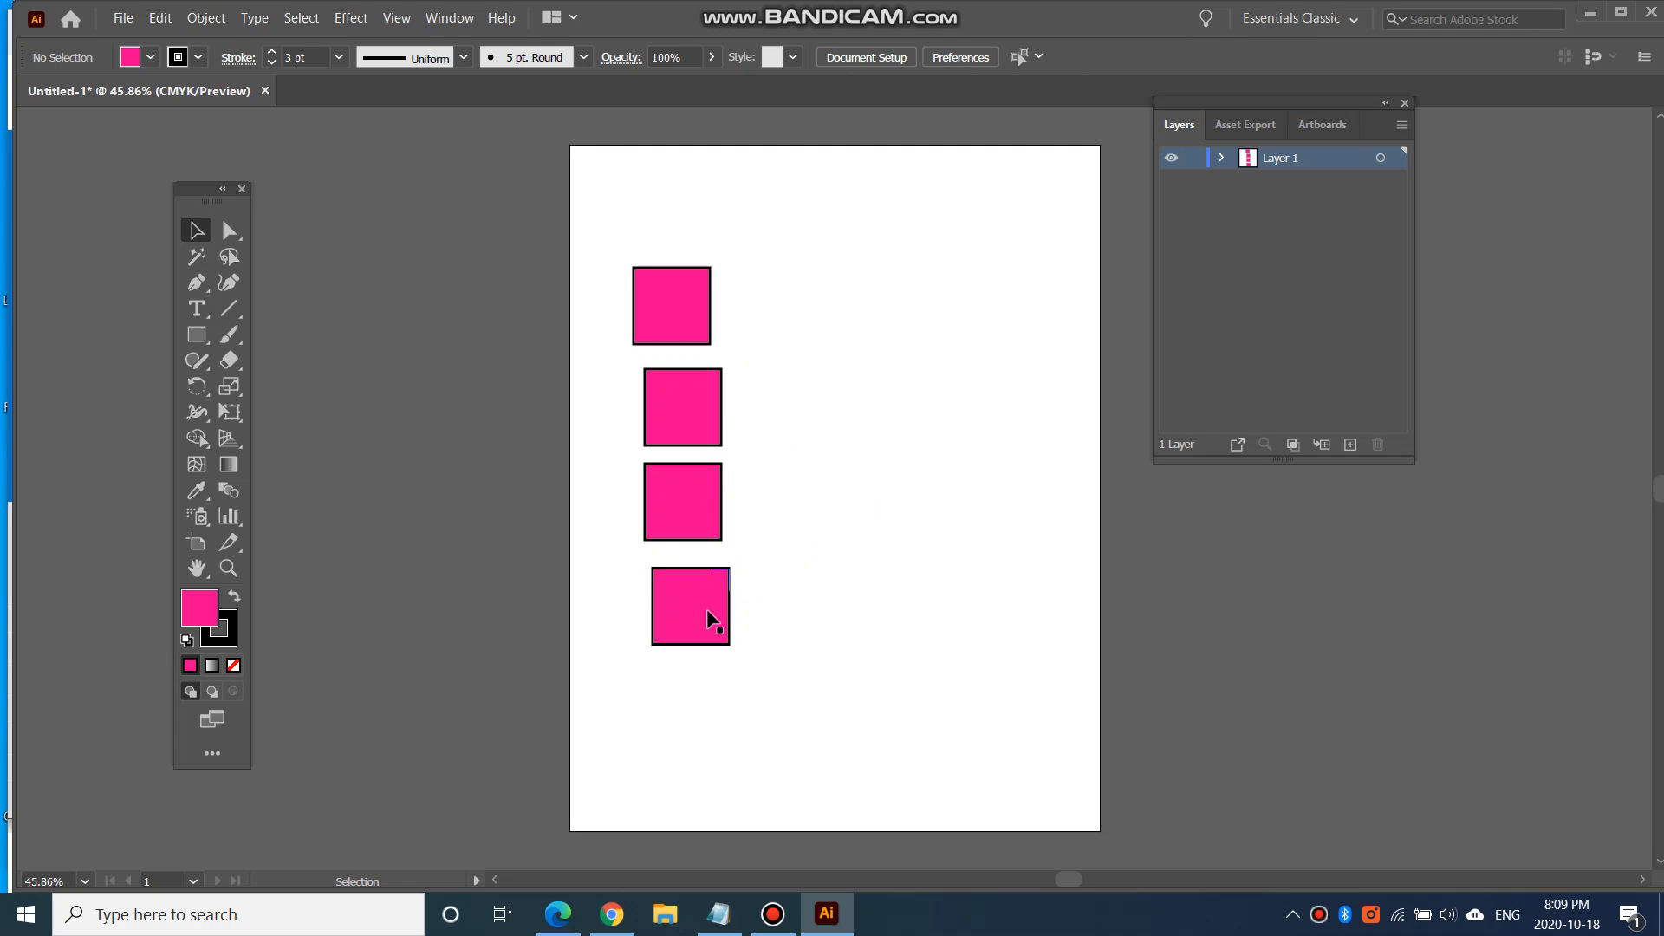
Copy the top square, paste it, and place the copy at the bottom of the column as the fifth square.
click(158, 21)
click(819, 322)
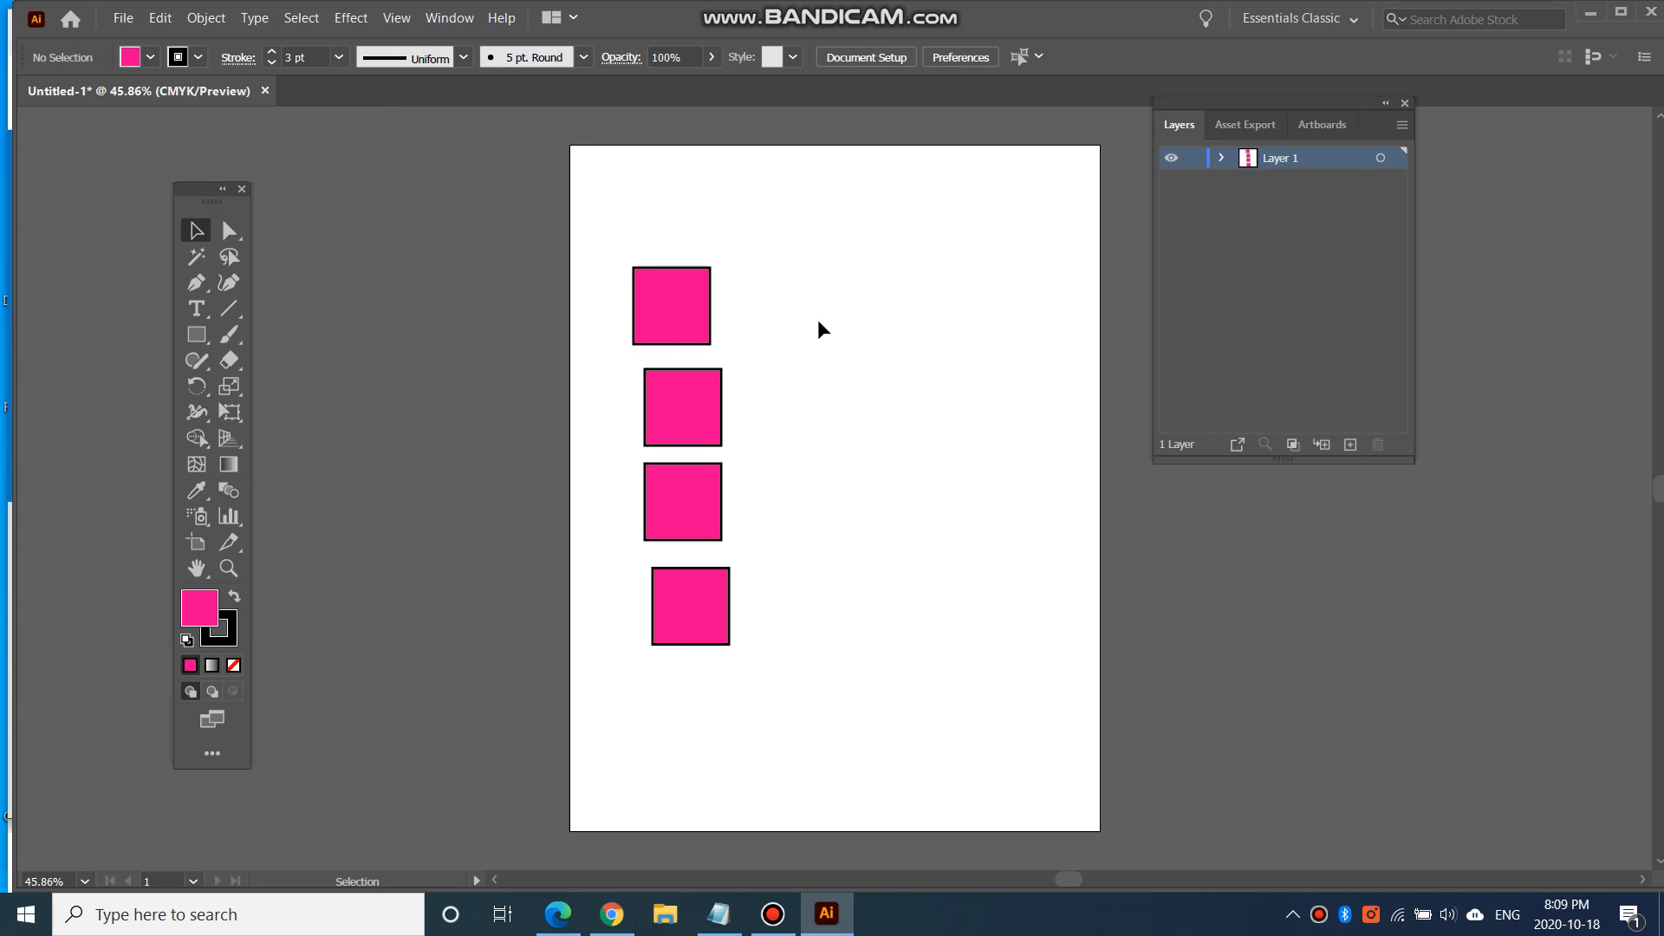
click(657, 300)
click(161, 17)
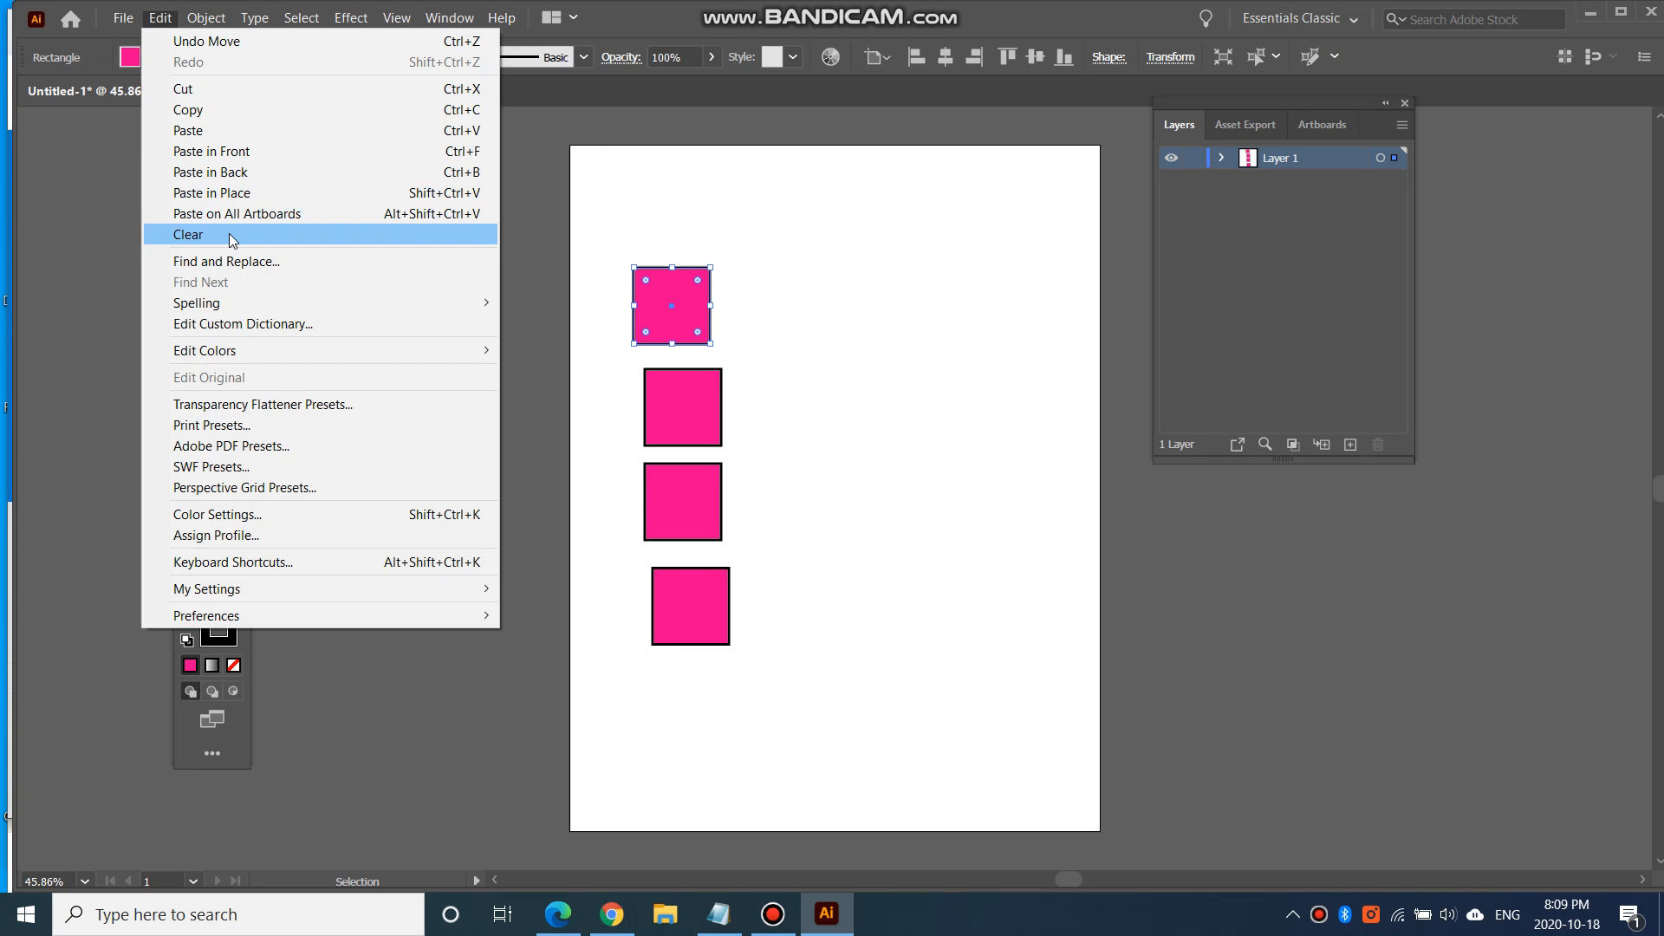
click(226, 109)
click(170, 18)
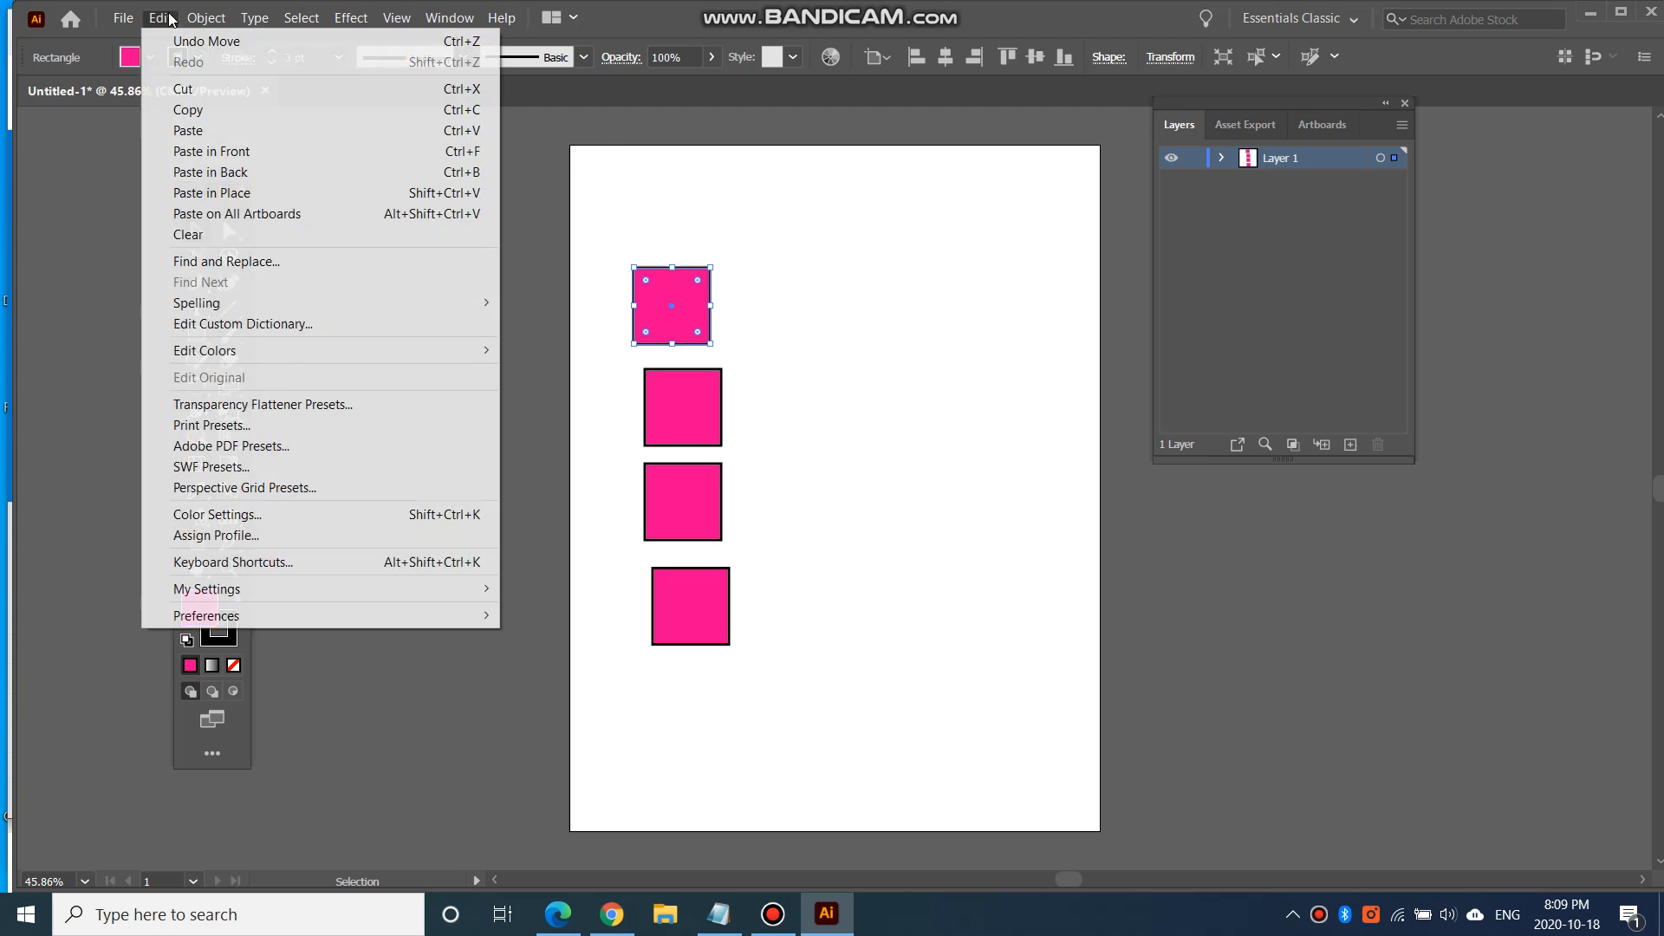
click(206, 128)
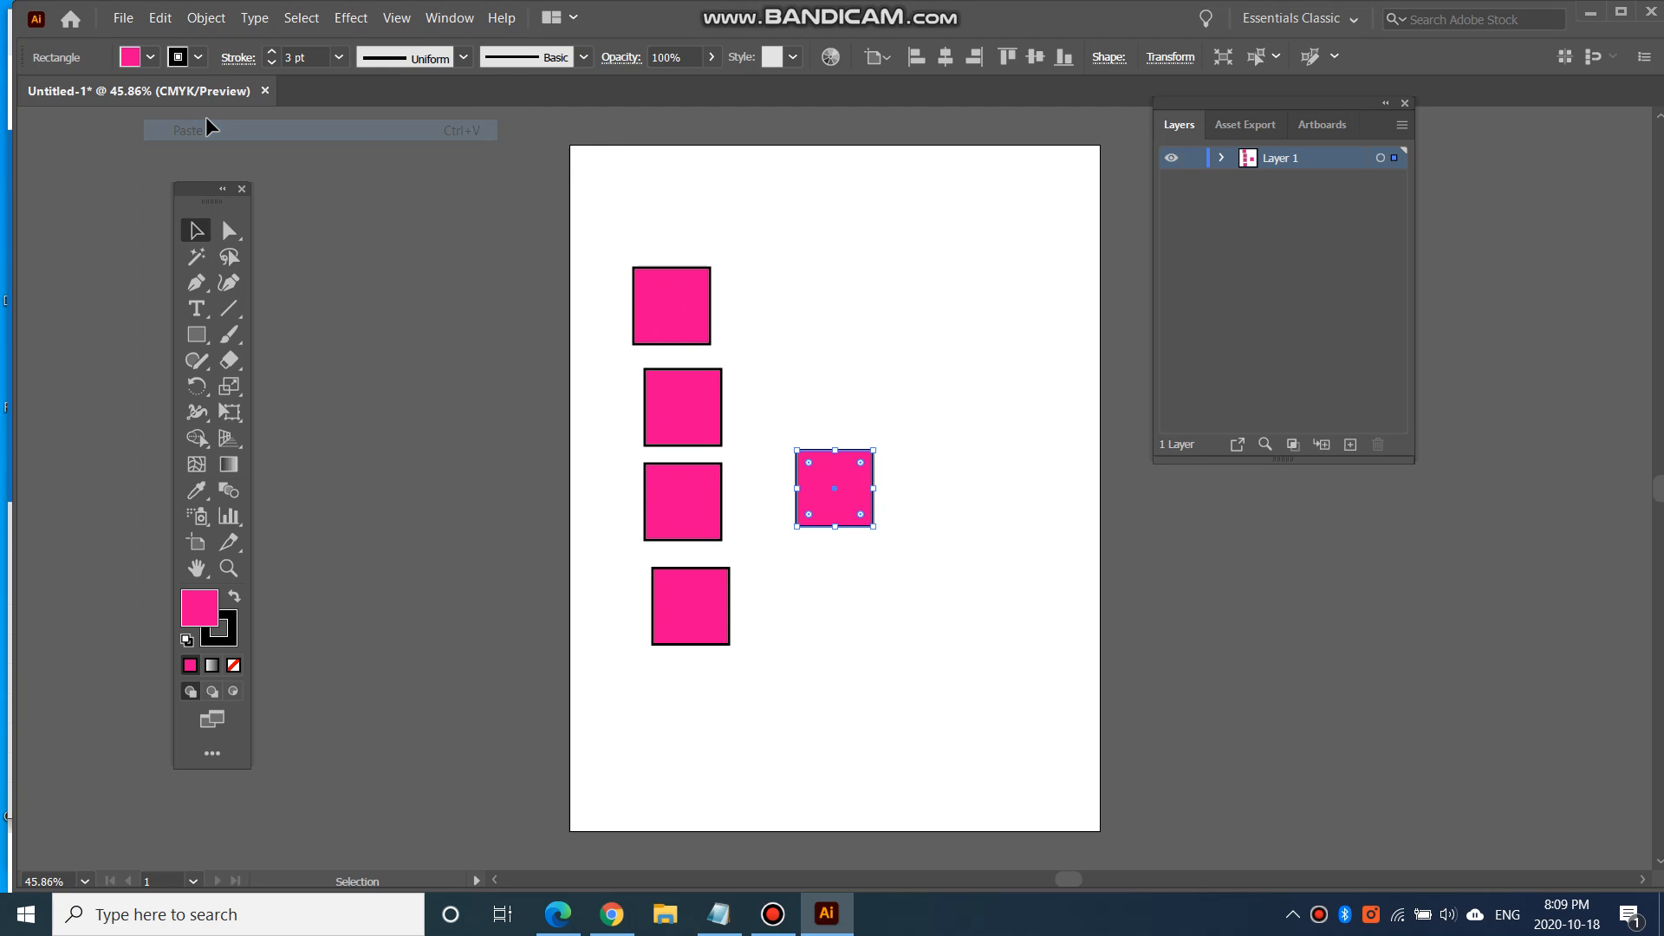
drag(837, 457, 720, 511)
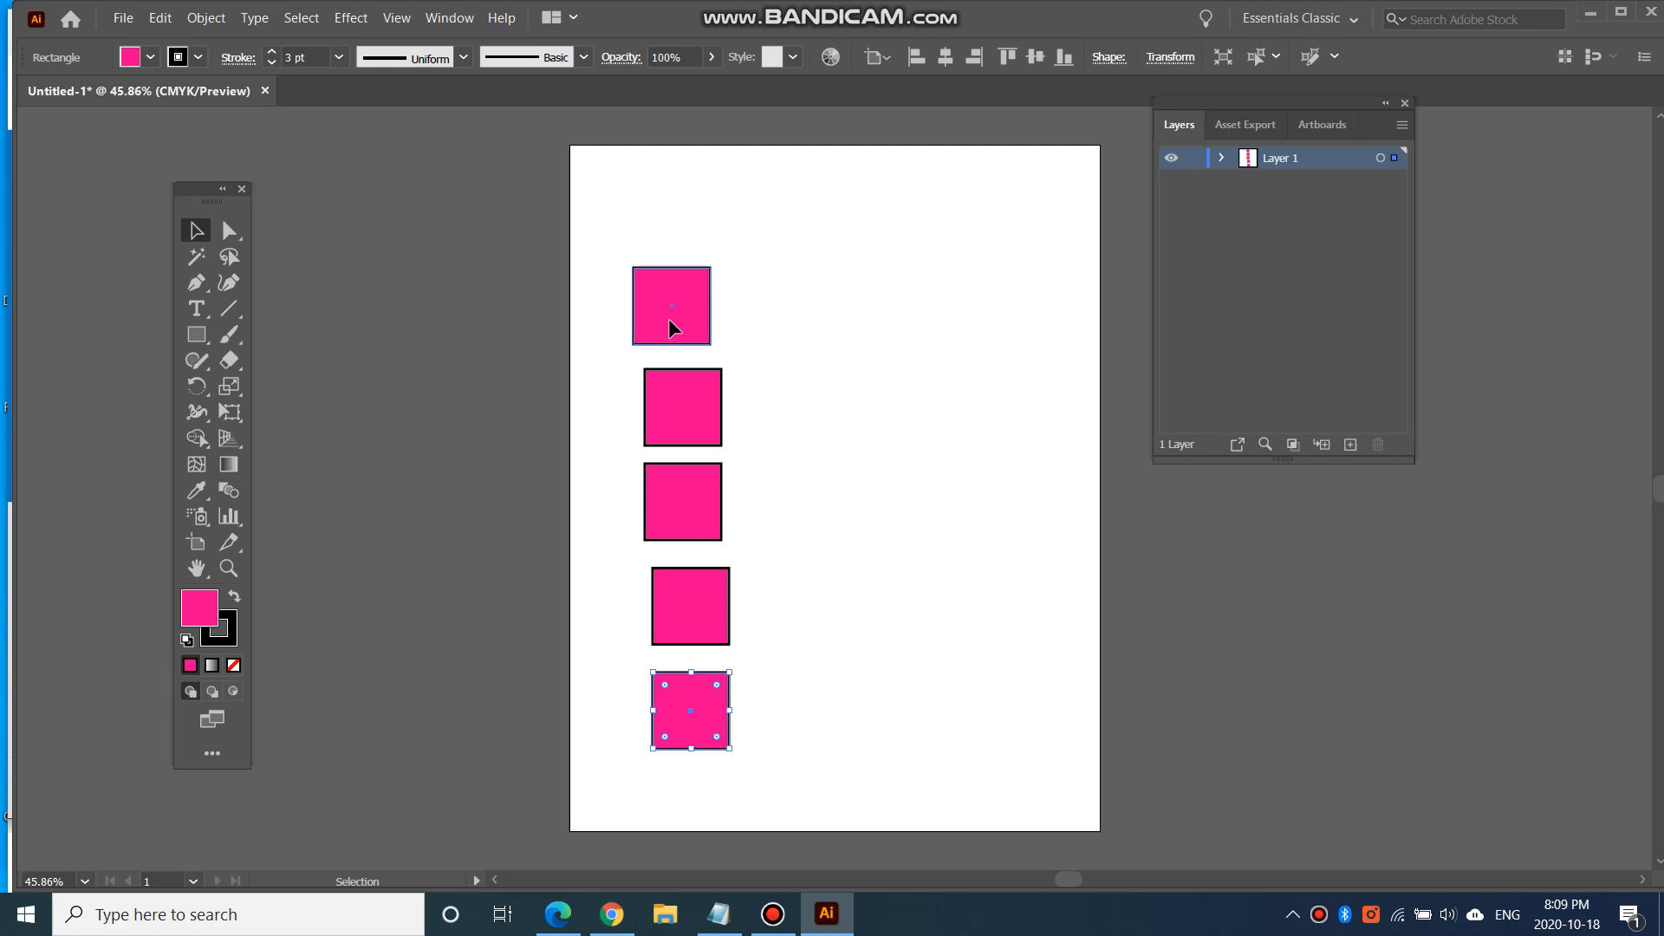
Duplicate the top square straight upward to add a sixth square above the column.
click(668, 325)
drag(694, 310, 740, 225)
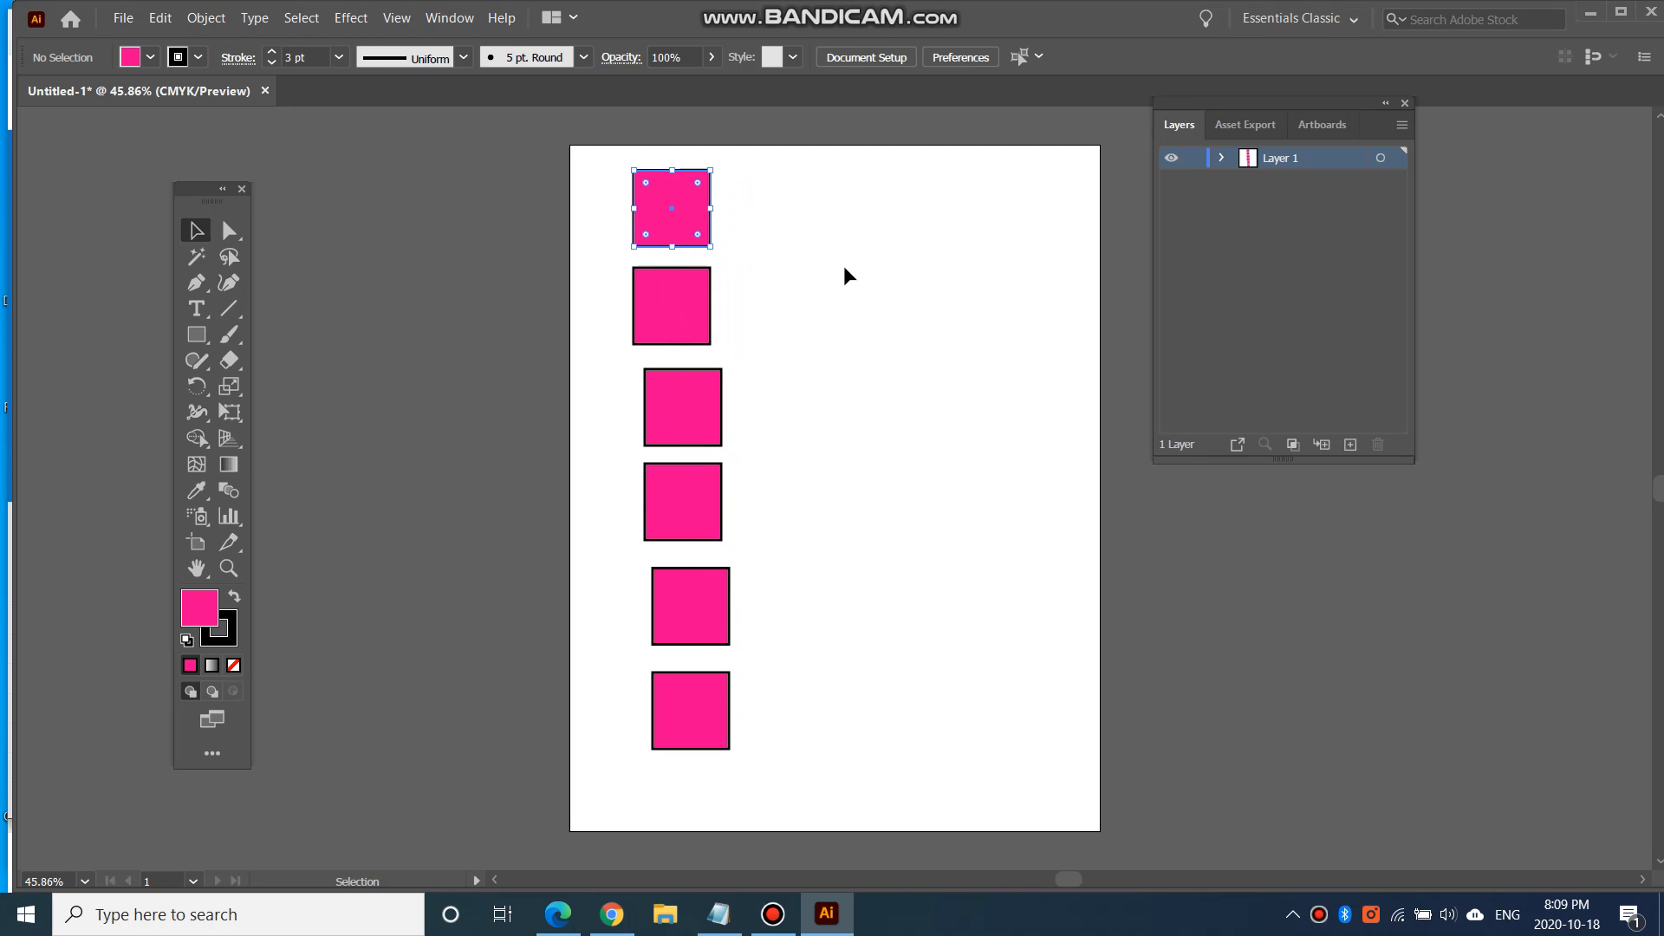
click(844, 266)
Resize squares in the column proportionally, enlarging the second and fourth from the top and shrinking the fifth.
click(693, 311)
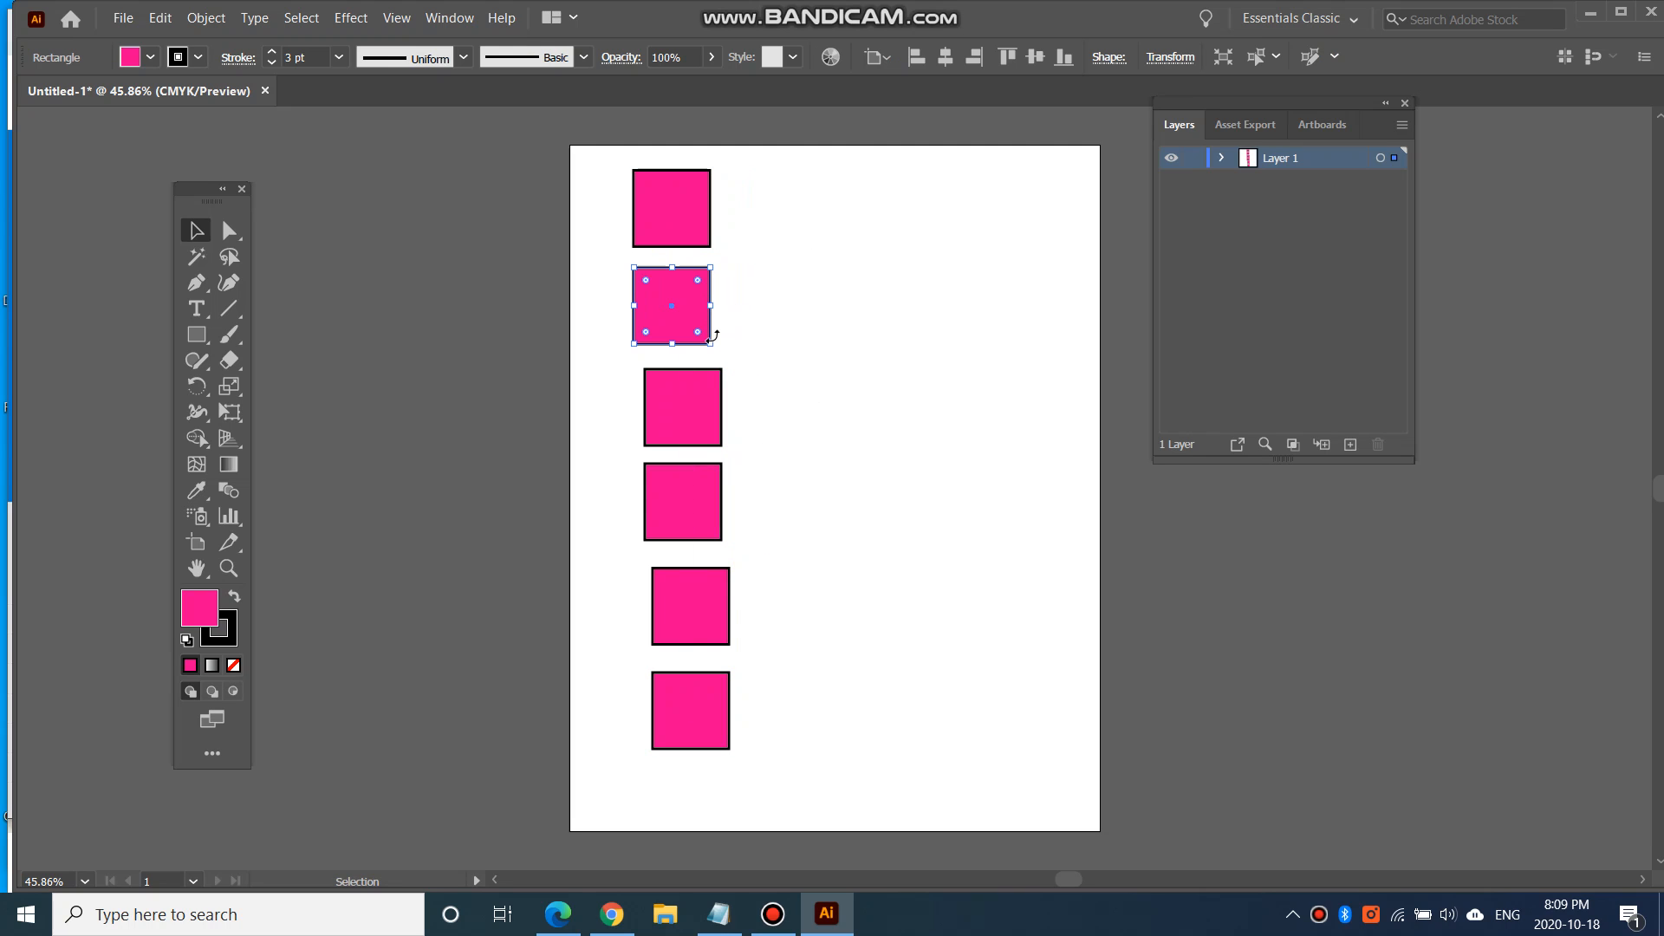
drag(712, 344, 743, 376)
click(700, 506)
click(727, 471)
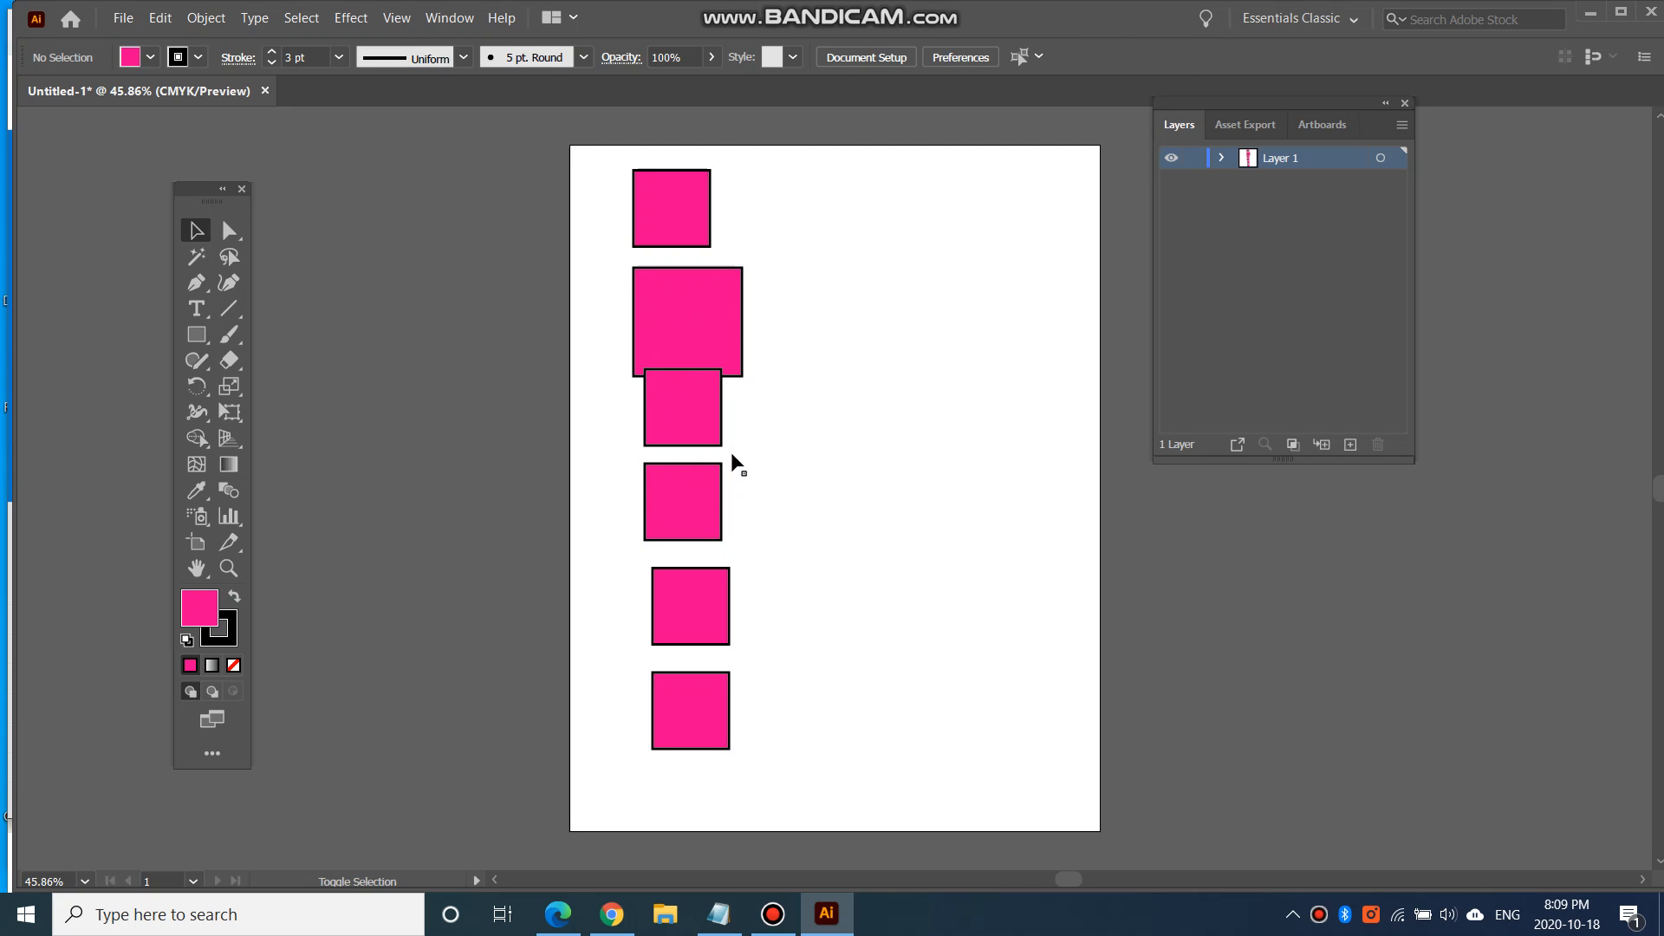
click(707, 494)
drag(721, 460, 752, 433)
click(731, 579)
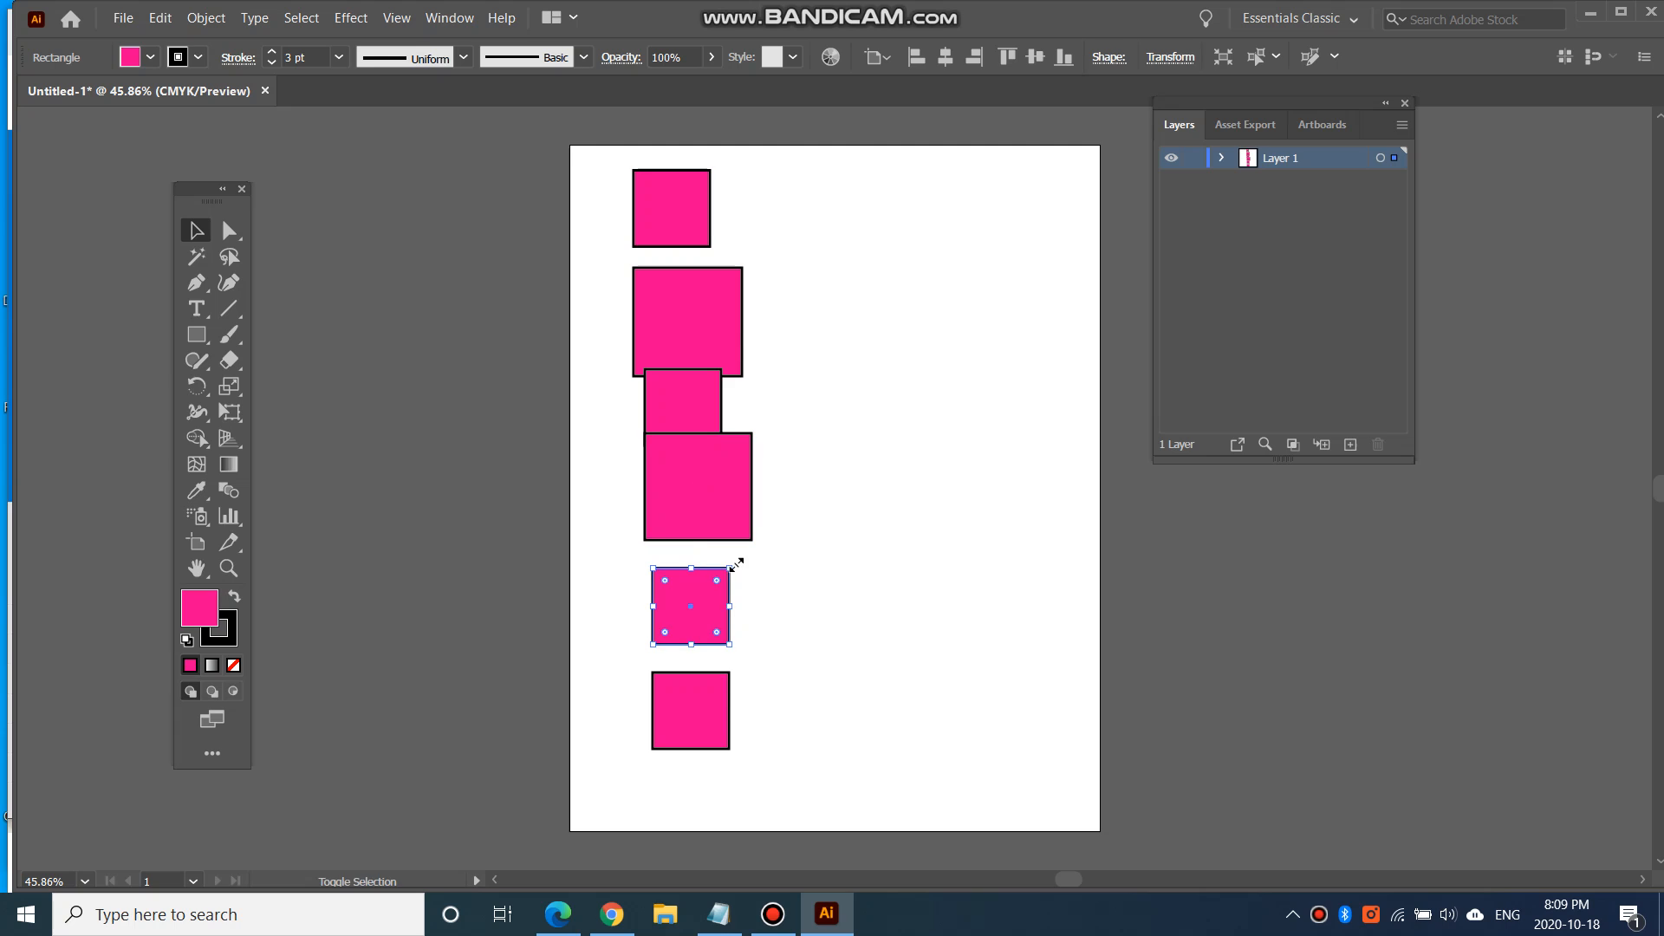
mouse_move(736, 567)
mouse_down()
mouse_move(702, 594)
mouse_move(762, 557)
mouse_move(732, 571)
mouse_up()
Stagger the column by moving the third square down-left, the fourth down-right, the top one about 34 pt right, and the bottom one slightly right.
drag(650, 440, 623, 472)
click(842, 583)
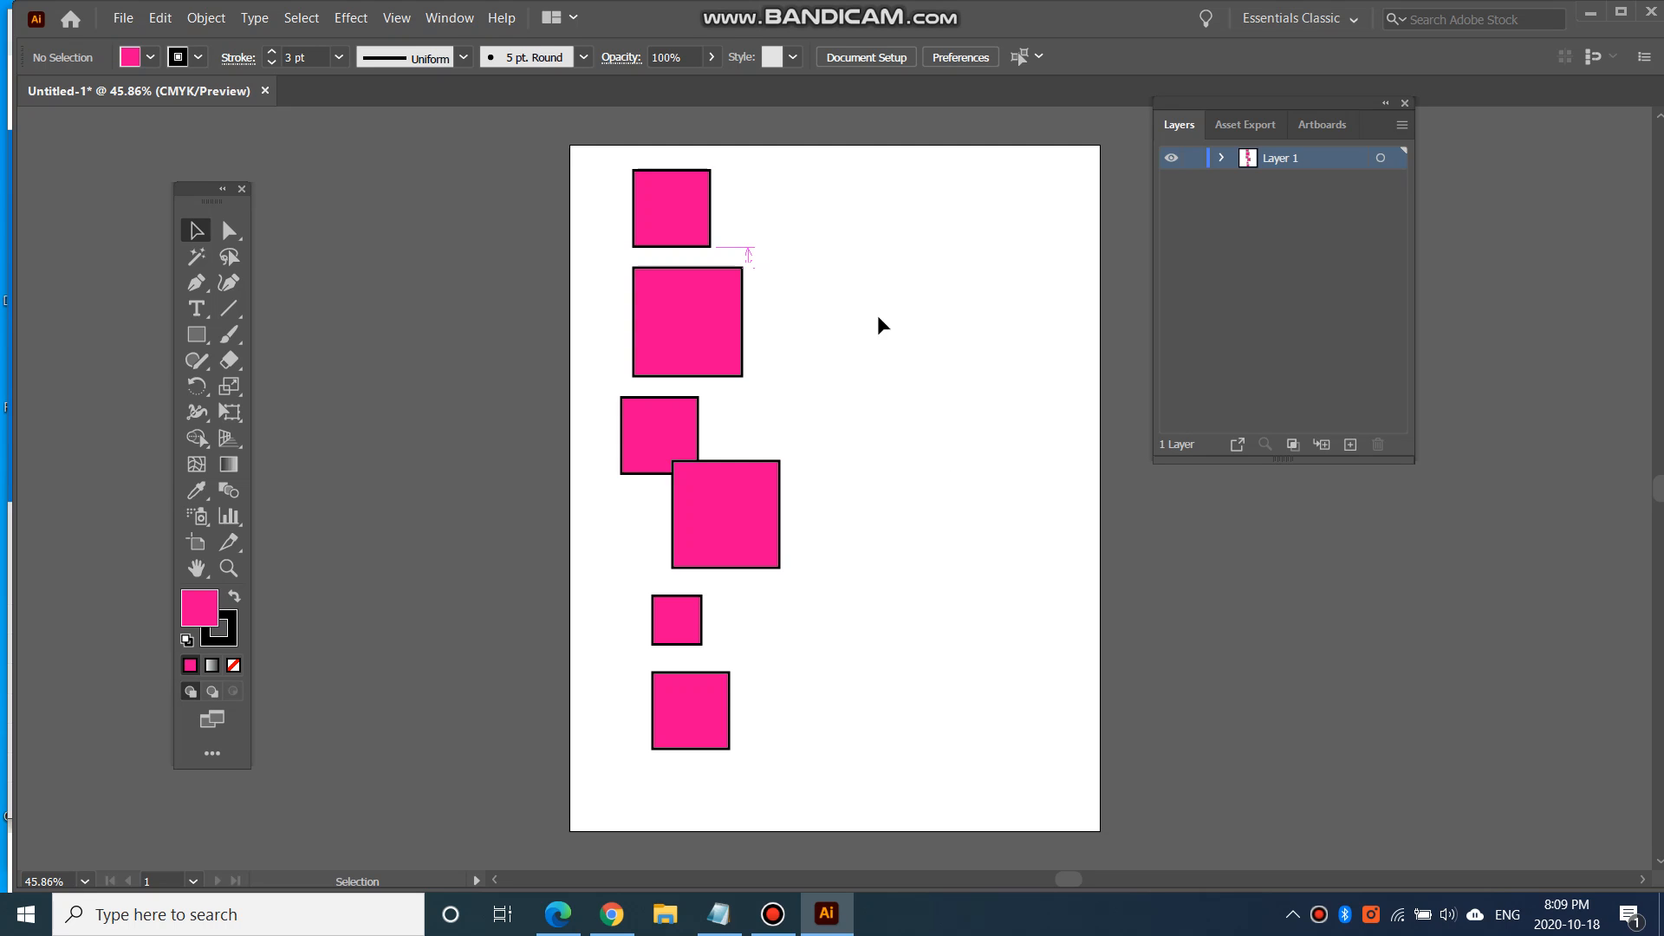
drag(662, 208, 691, 213)
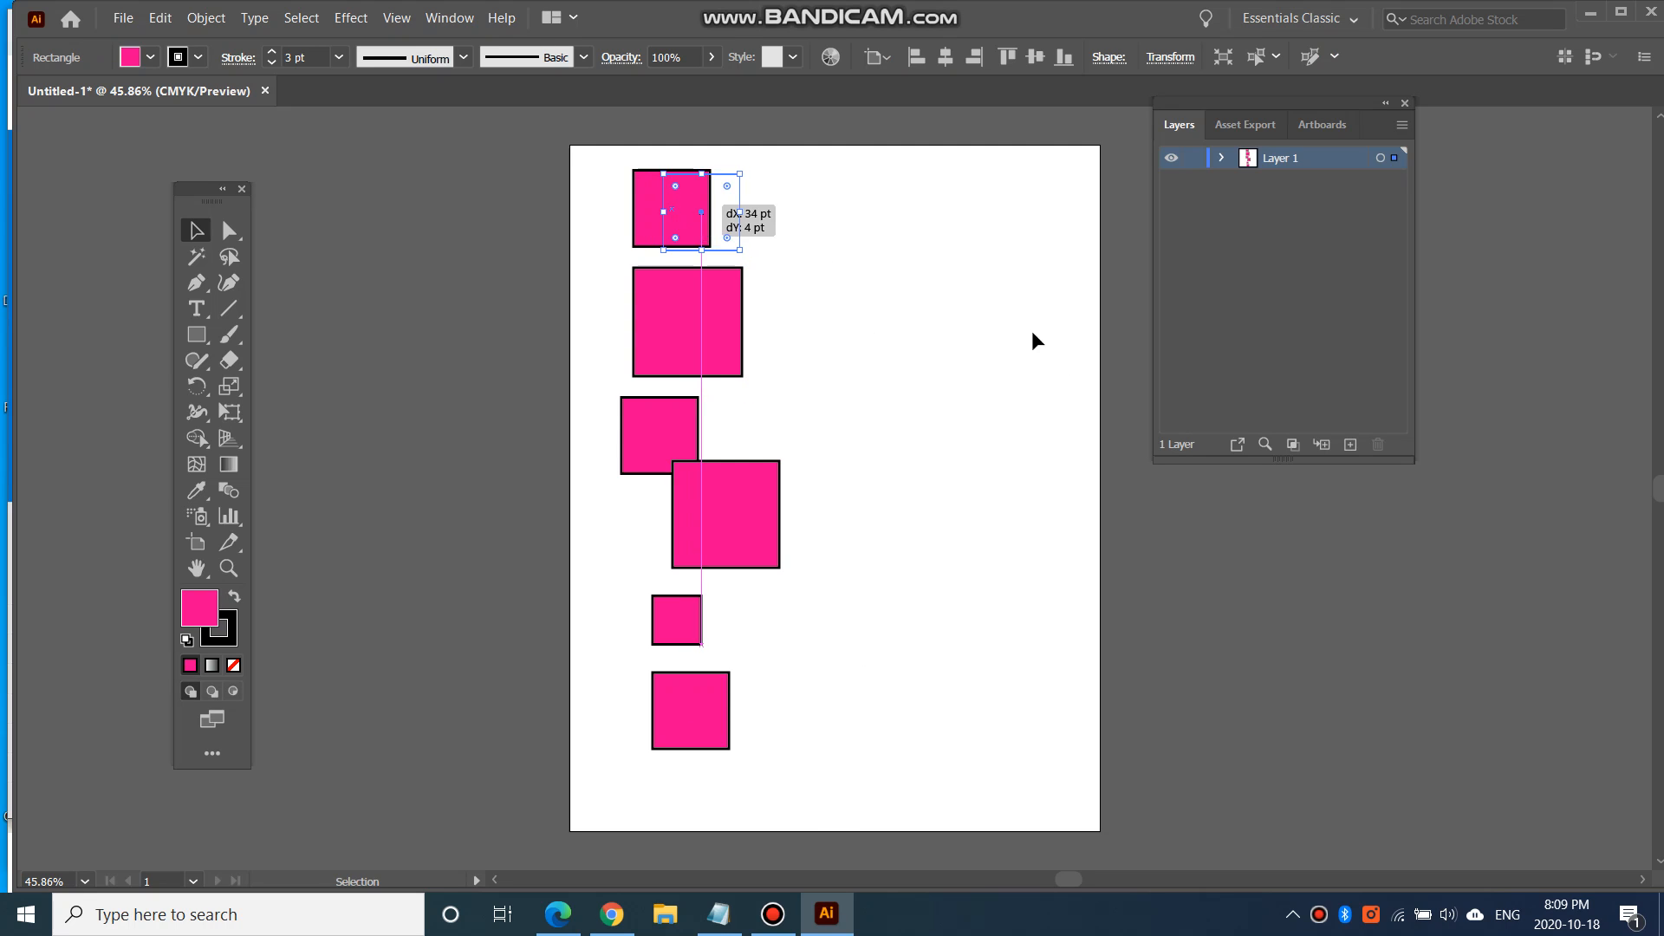
click(970, 417)
drag(713, 725, 728, 727)
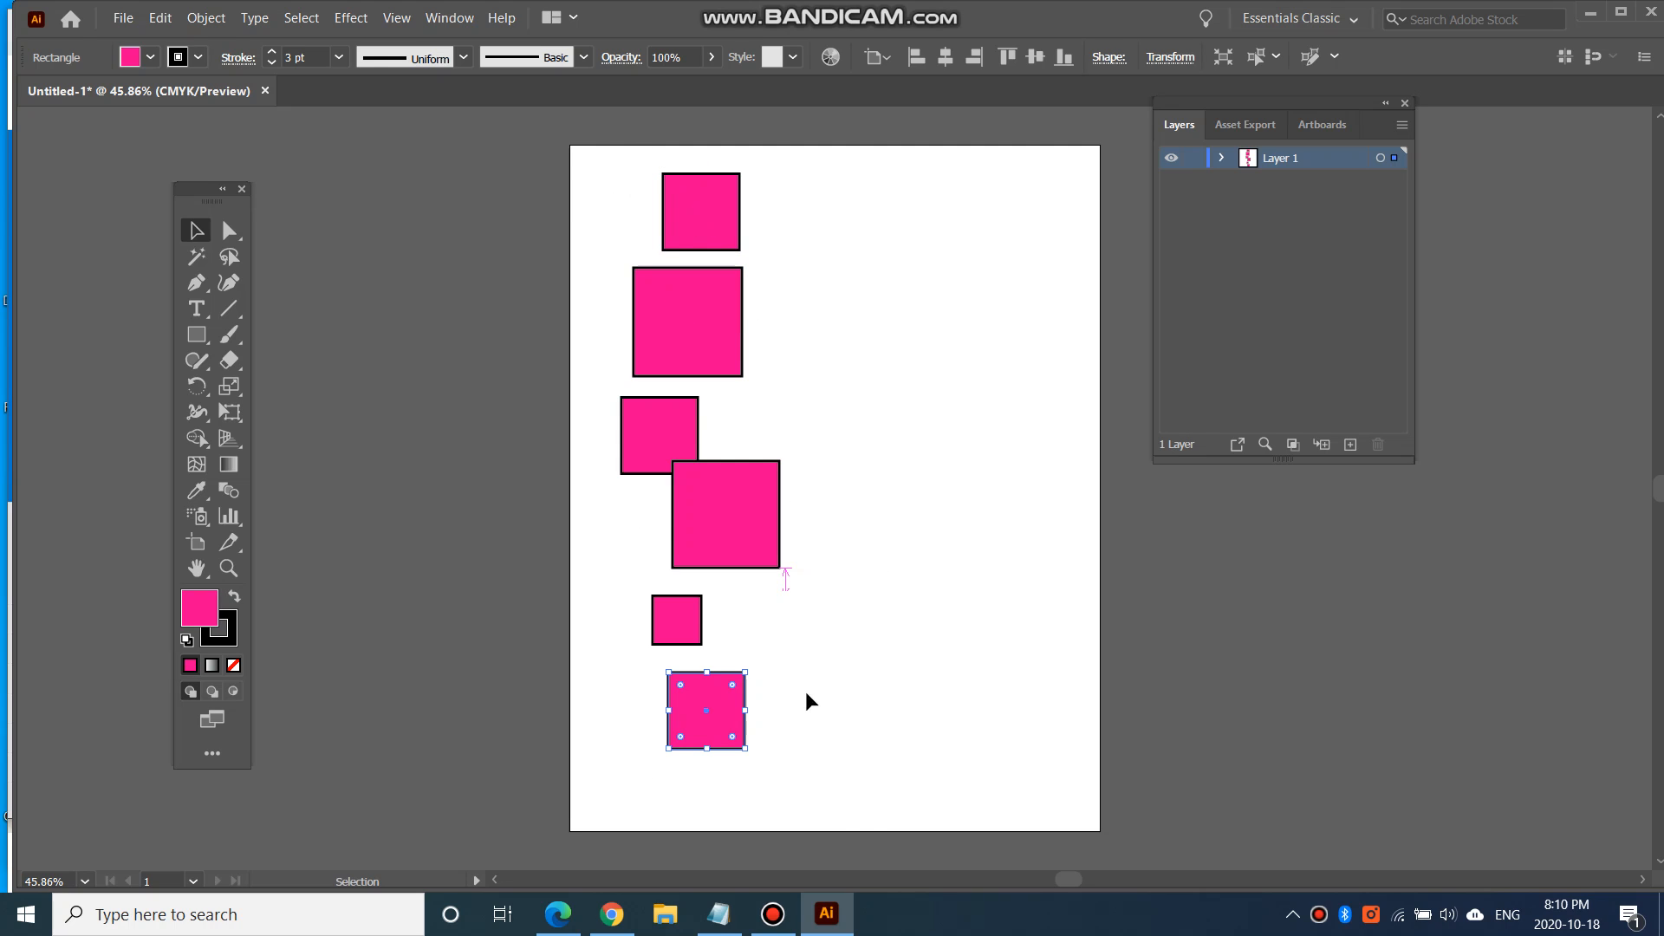
click(824, 745)
Select all six squares with a marquee and again one at a time, clearing the selection after each method.
drag(824, 758, 599, 190)
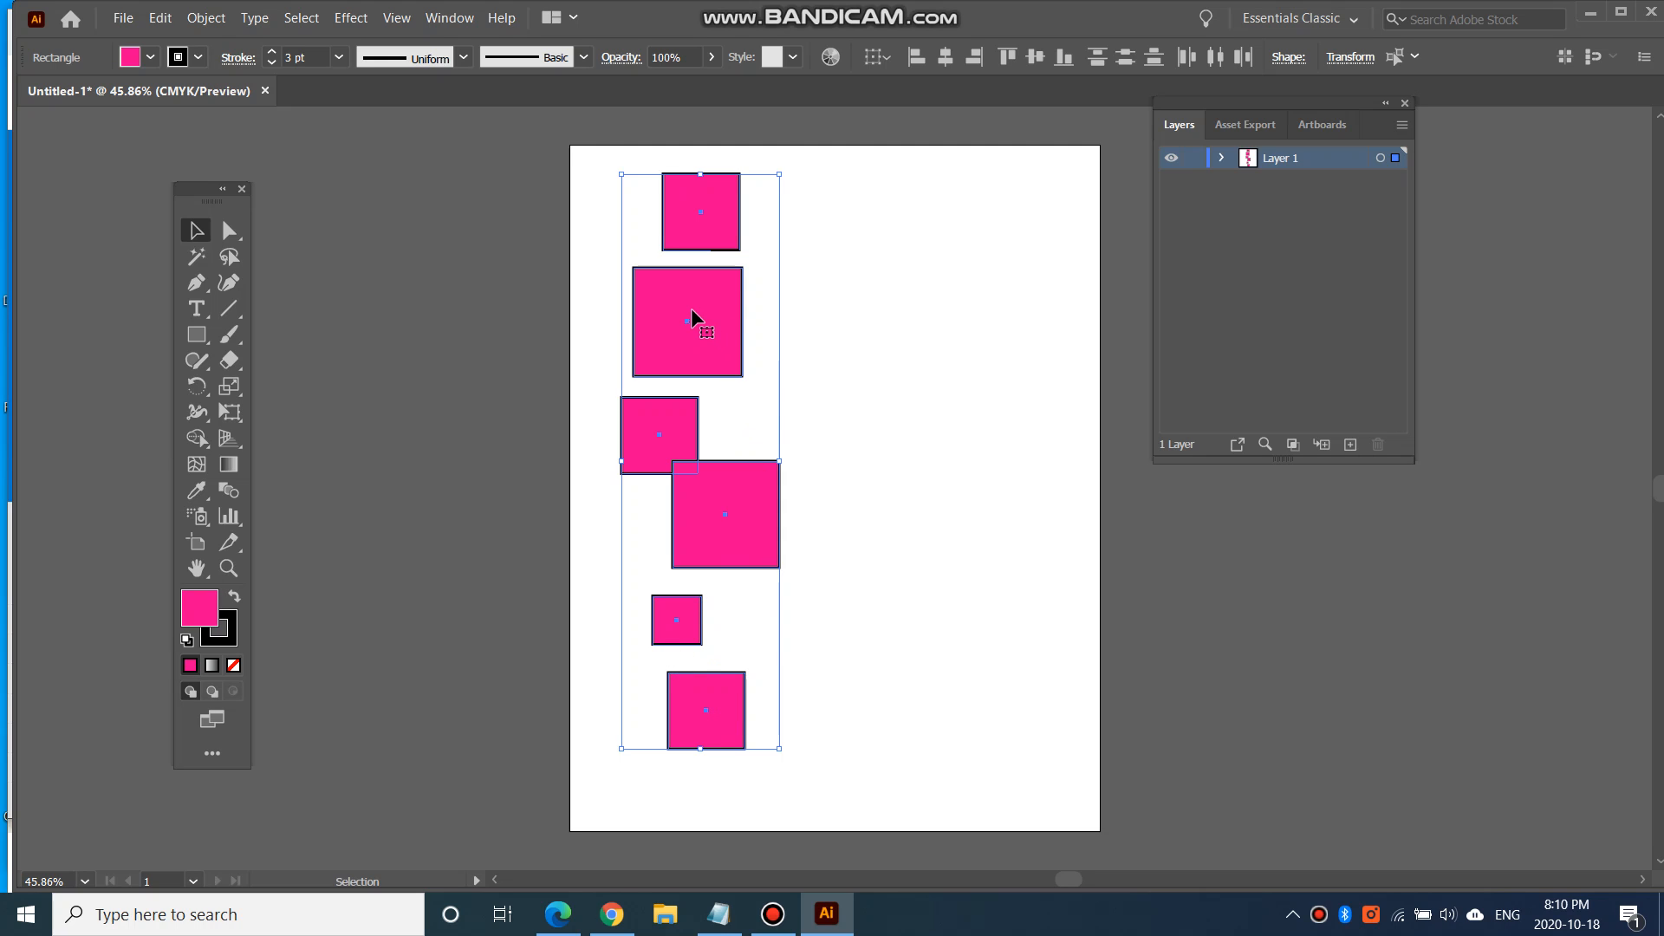
click(857, 392)
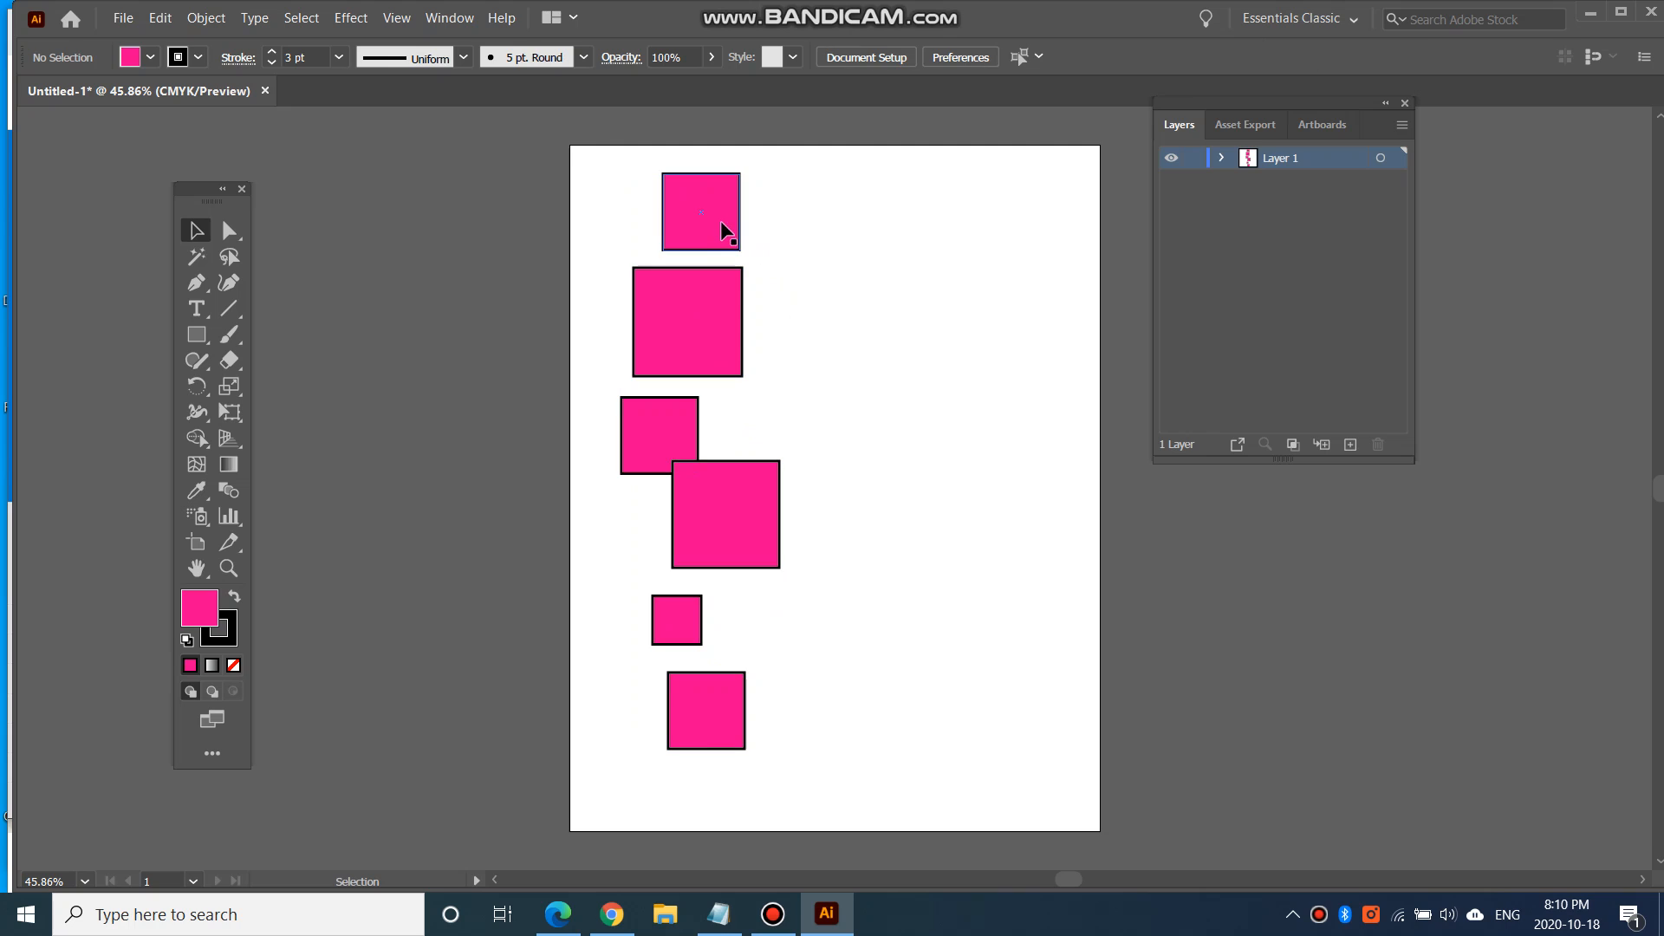
click(716, 207)
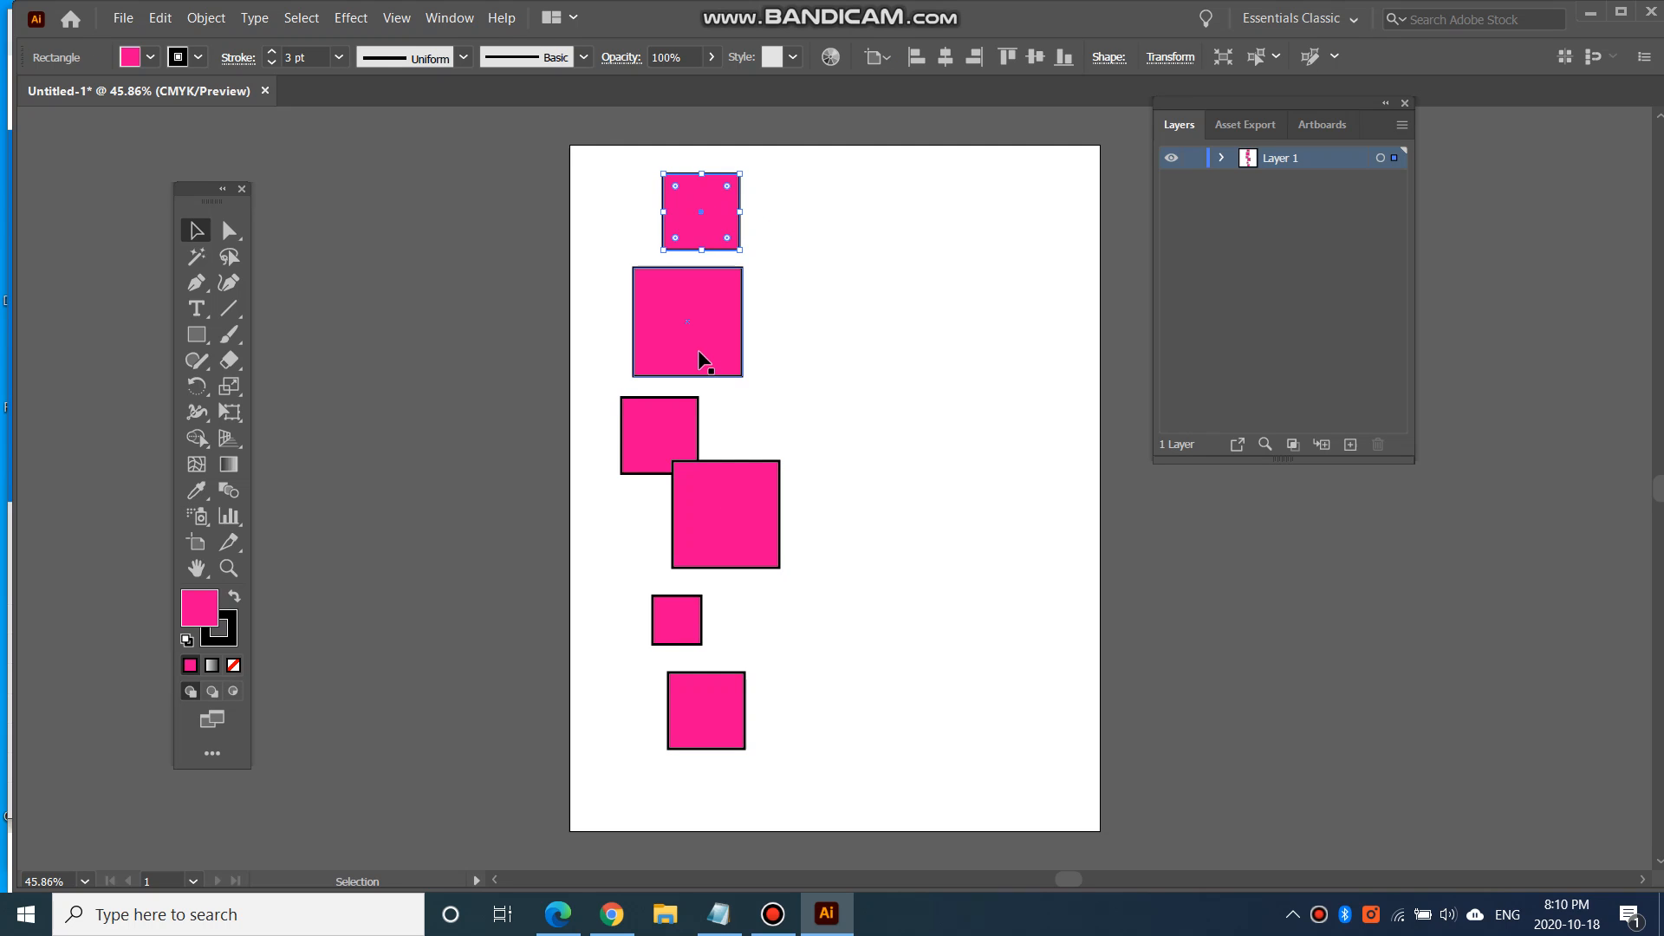
shift+click(698, 350)
shift+click(684, 422)
shift+click(736, 487)
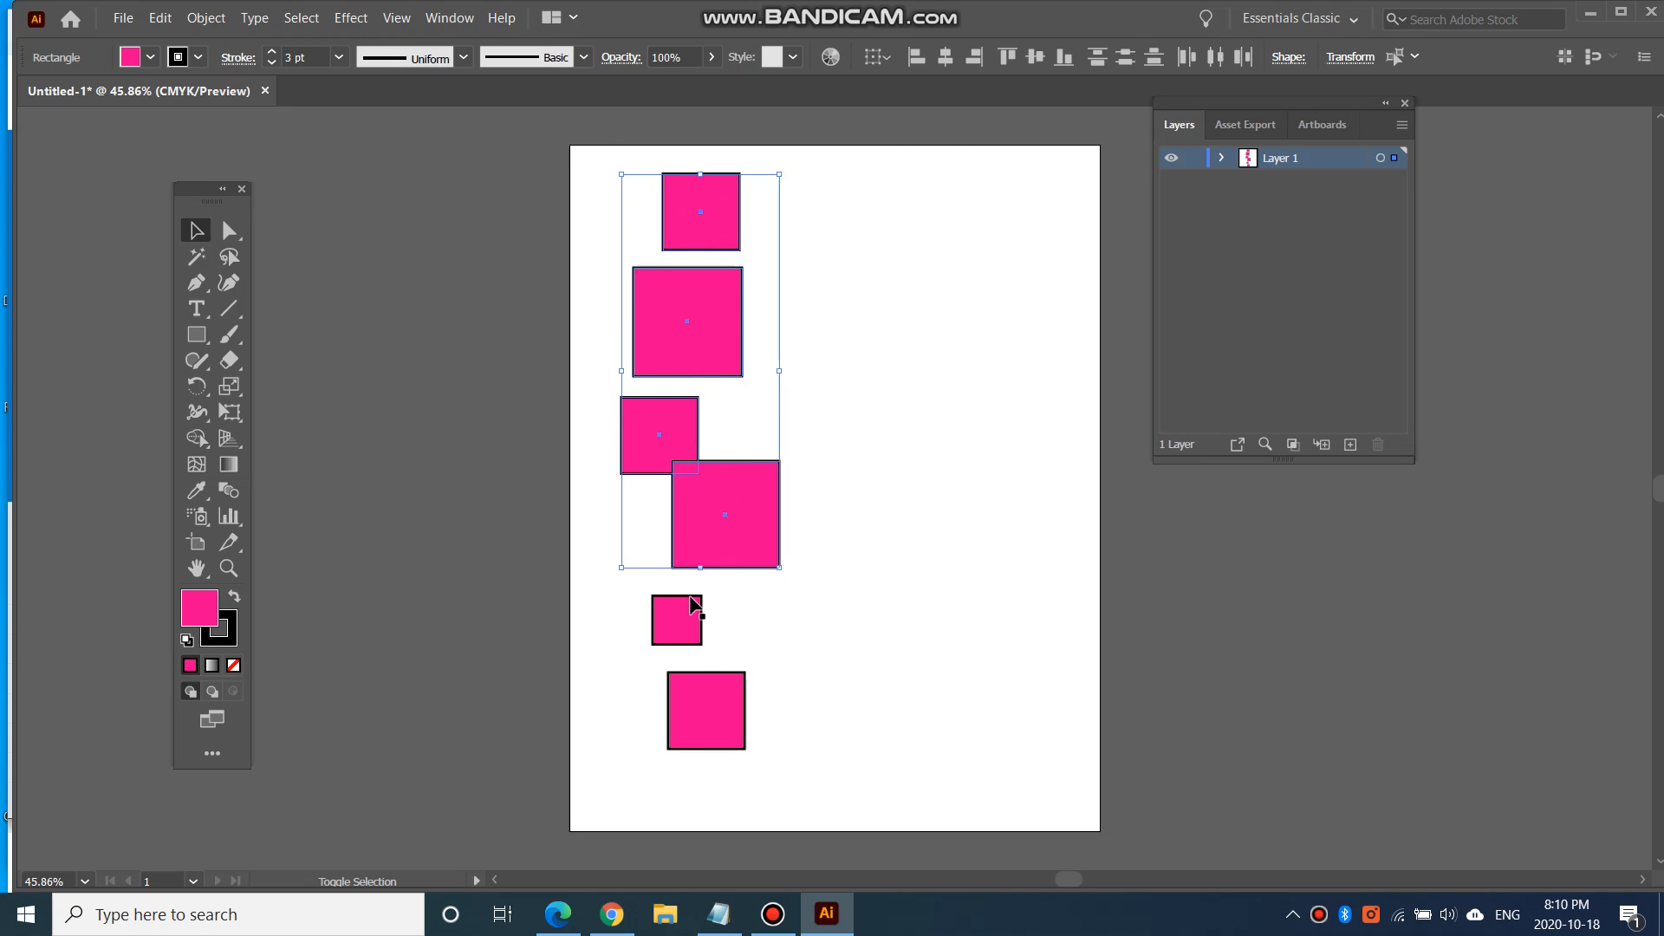
shift+click(691, 609)
shift+click(698, 729)
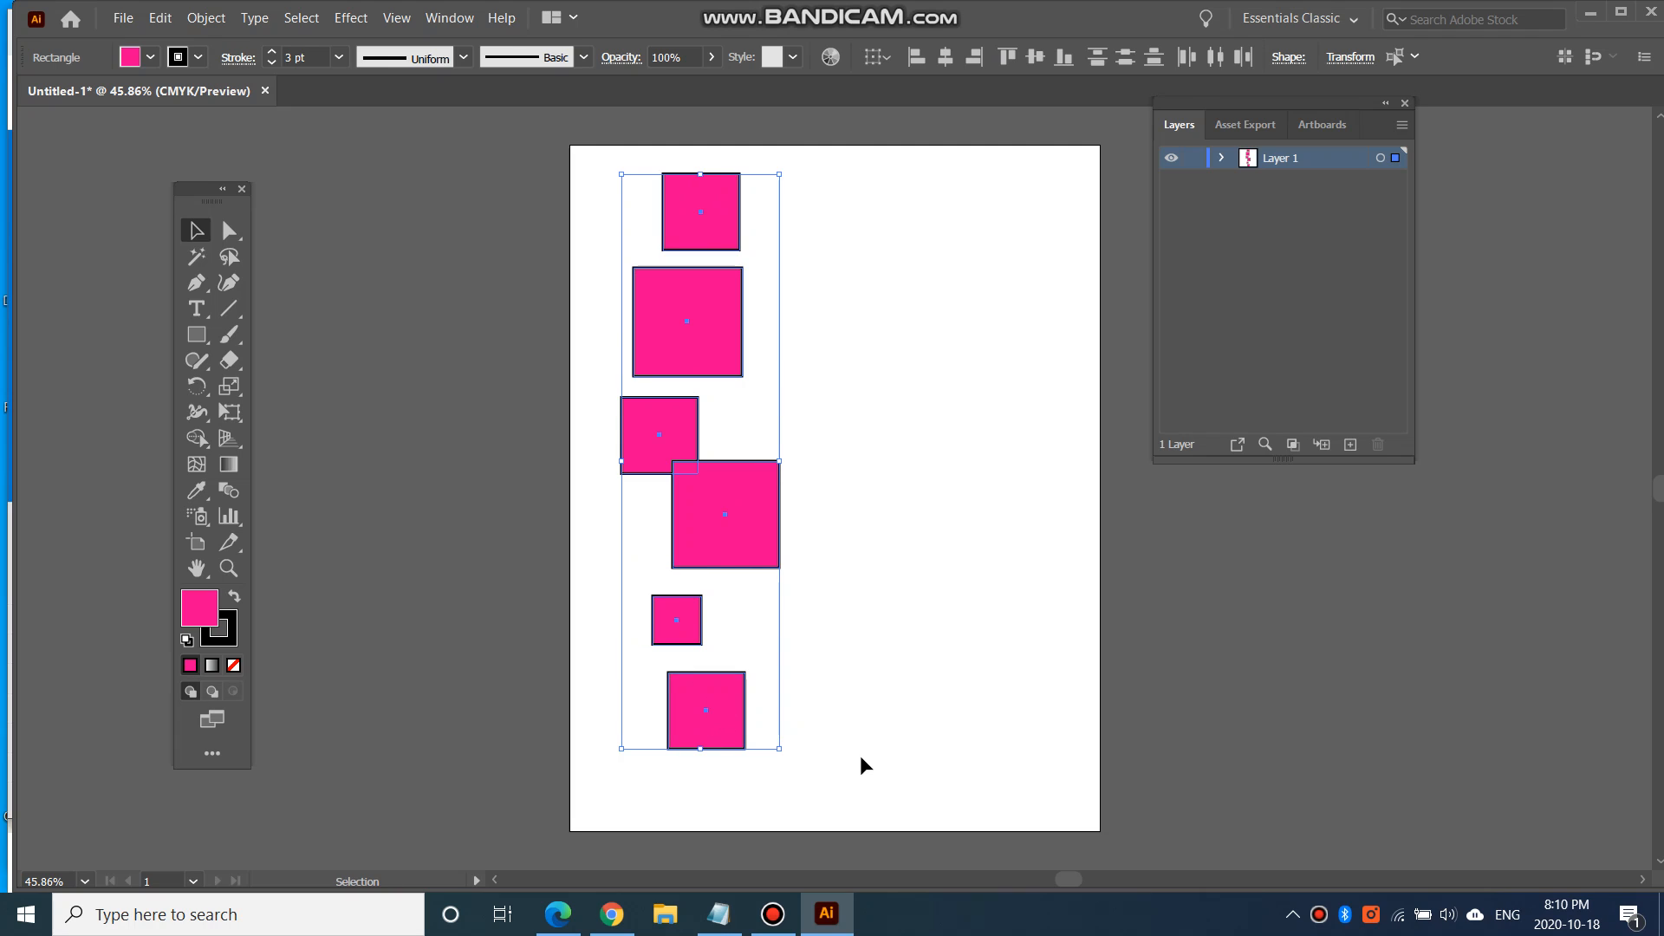
click(860, 756)
Select all six squares and align their left edges using the Align panel, moved clear of the artwork.
drag(884, 745, 678, 190)
click(449, 20)
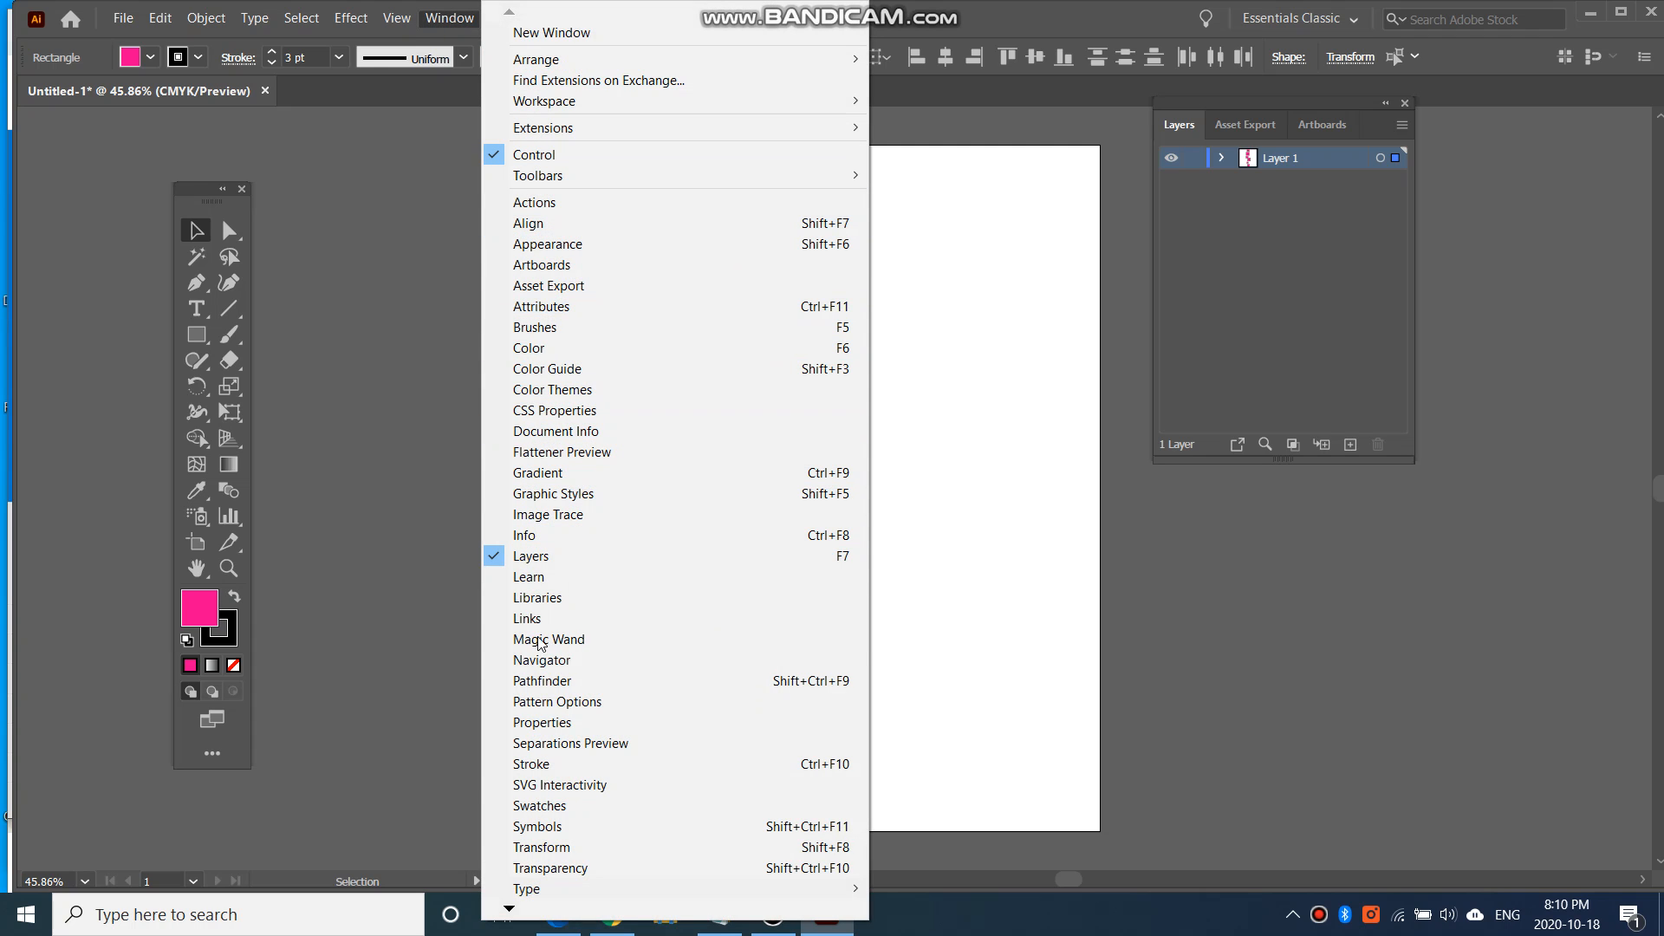
click(563, 223)
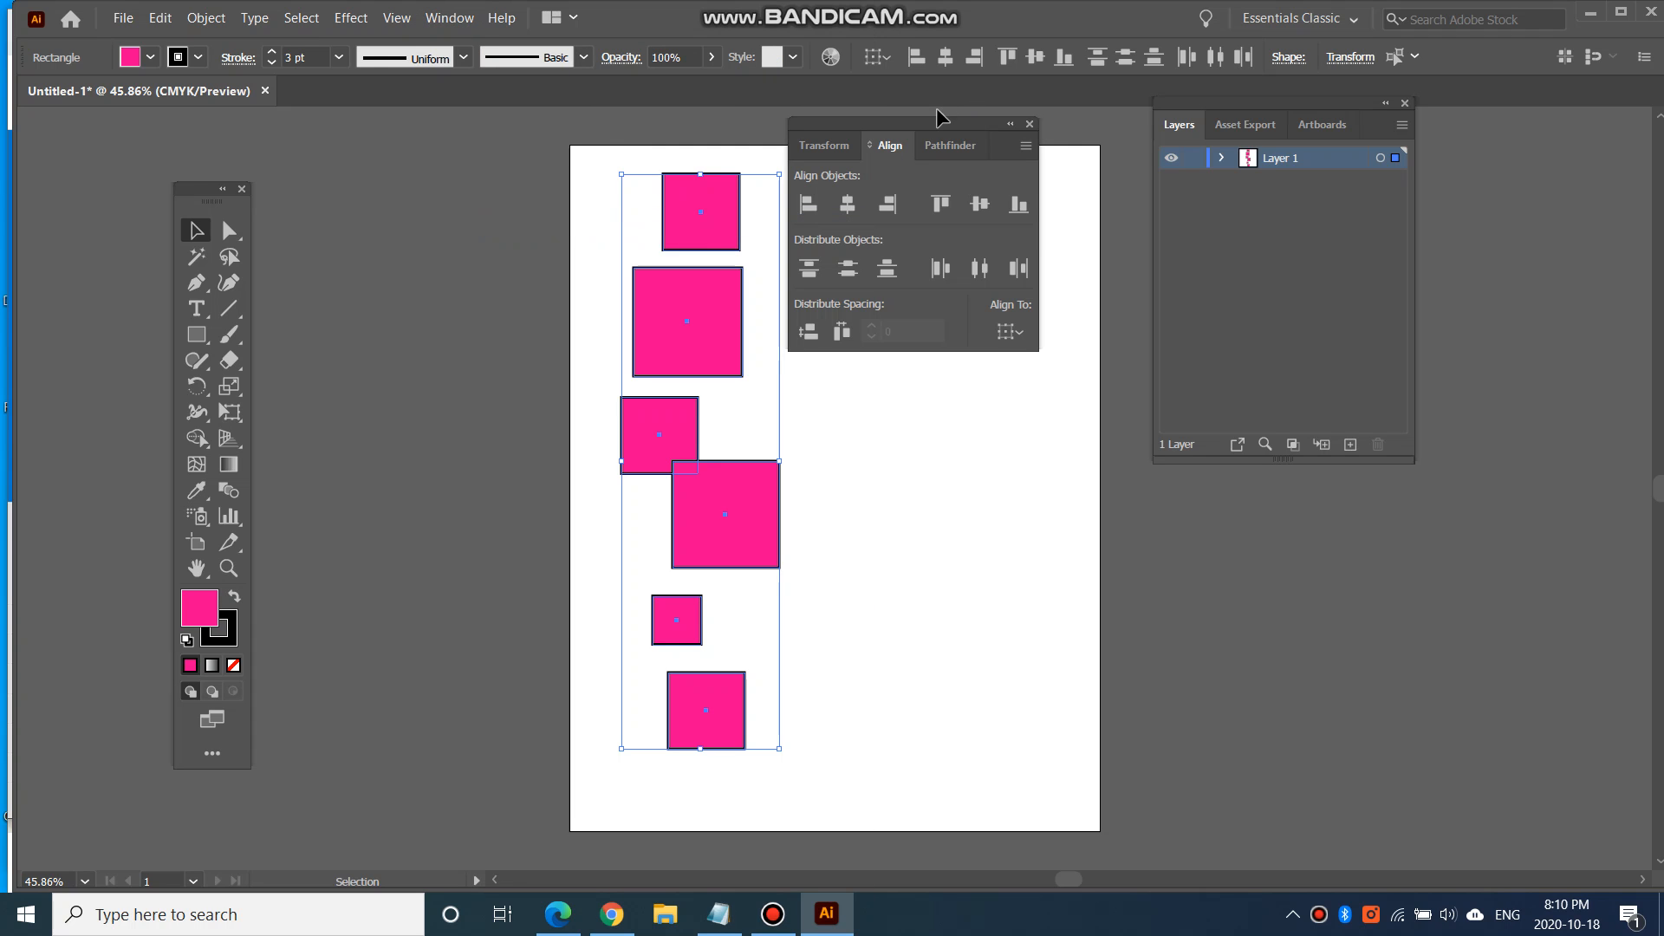
drag(940, 120, 982, 152)
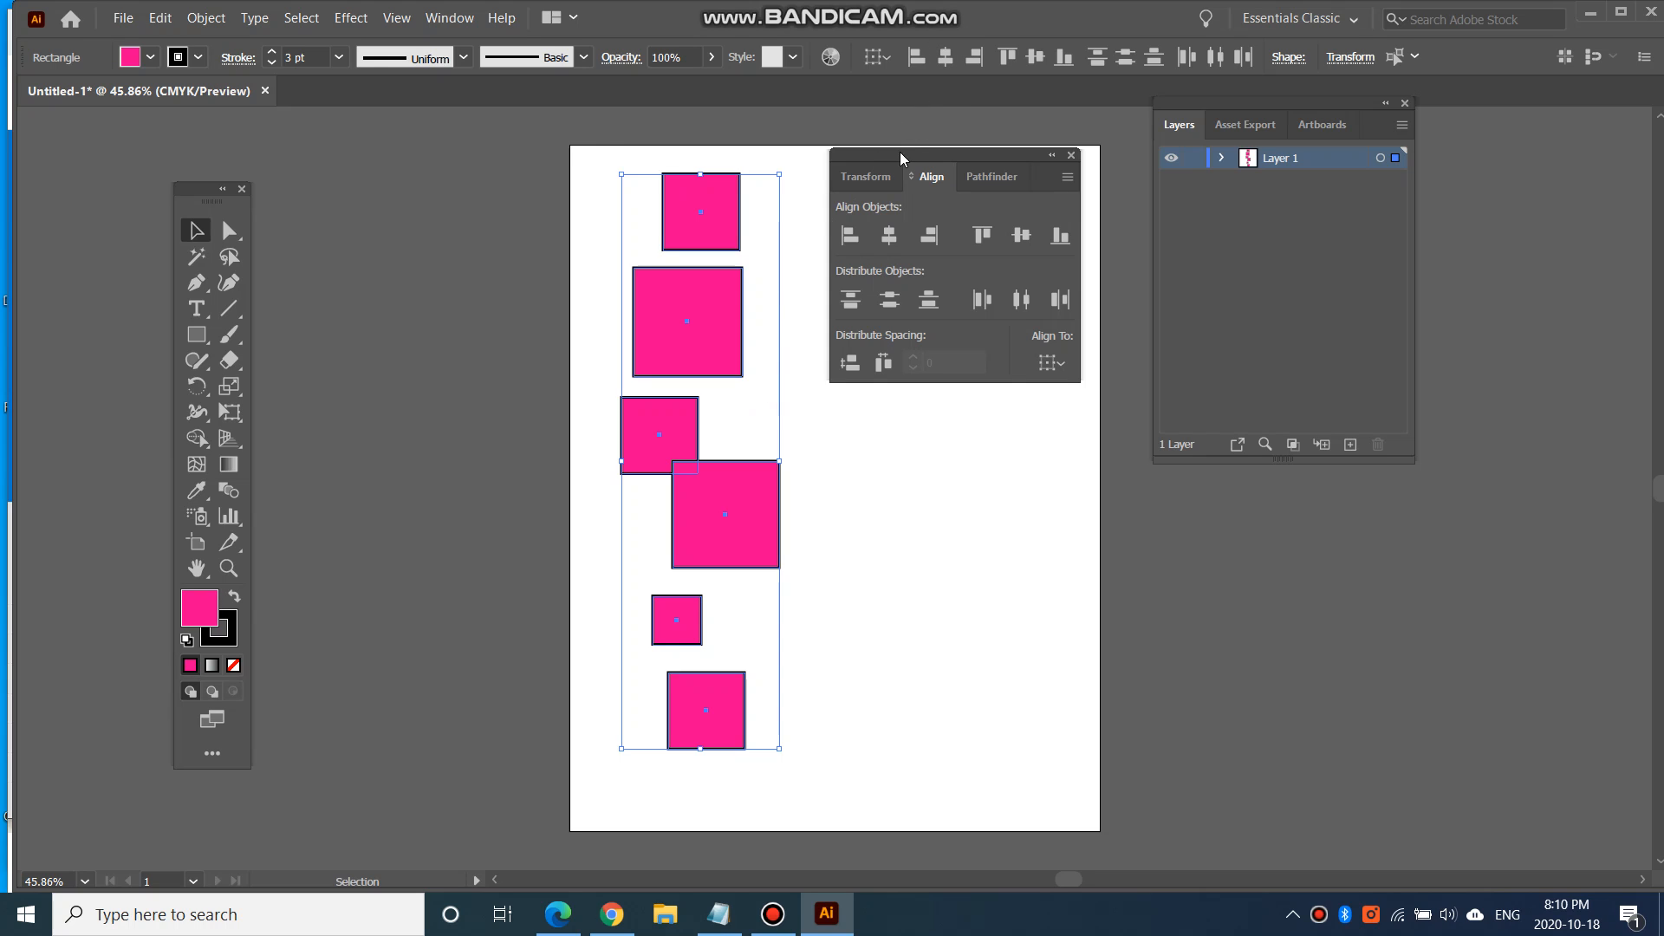
click(849, 236)
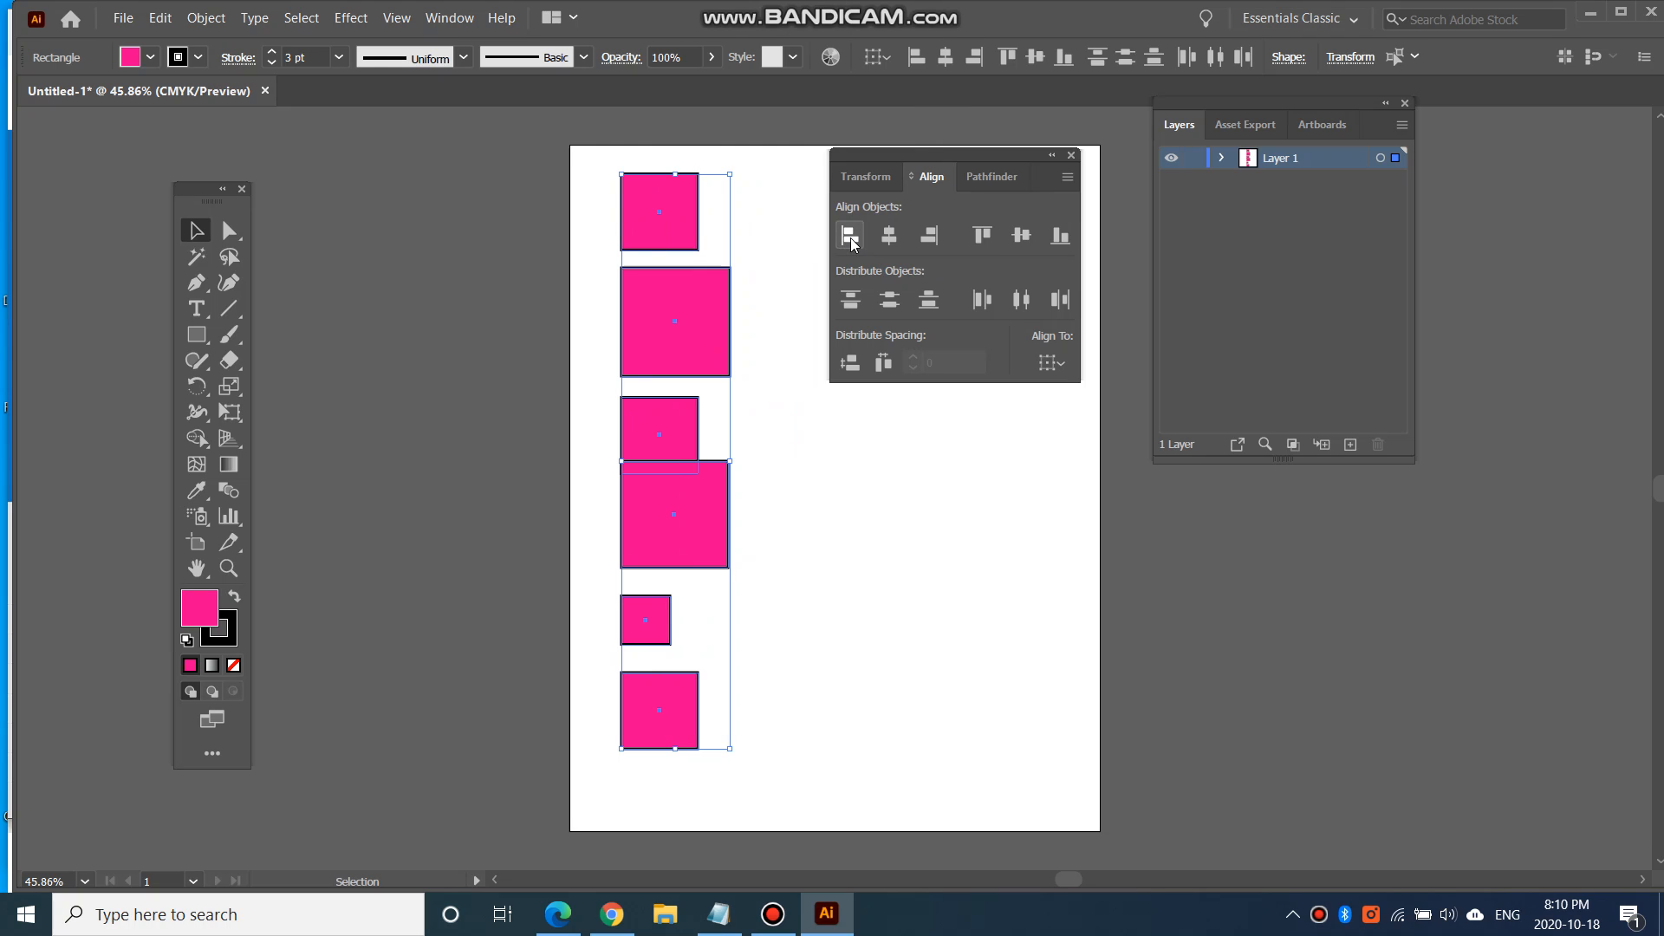
Duplicate the whole left-aligned column of six squares to its right, with the Align panel moved clear of the artwork.
click(756, 470)
mouse_move(905, 158)
mouse_down()
mouse_move(926, 156)
mouse_move(912, 180)
mouse_move(890, 167)
mouse_up()
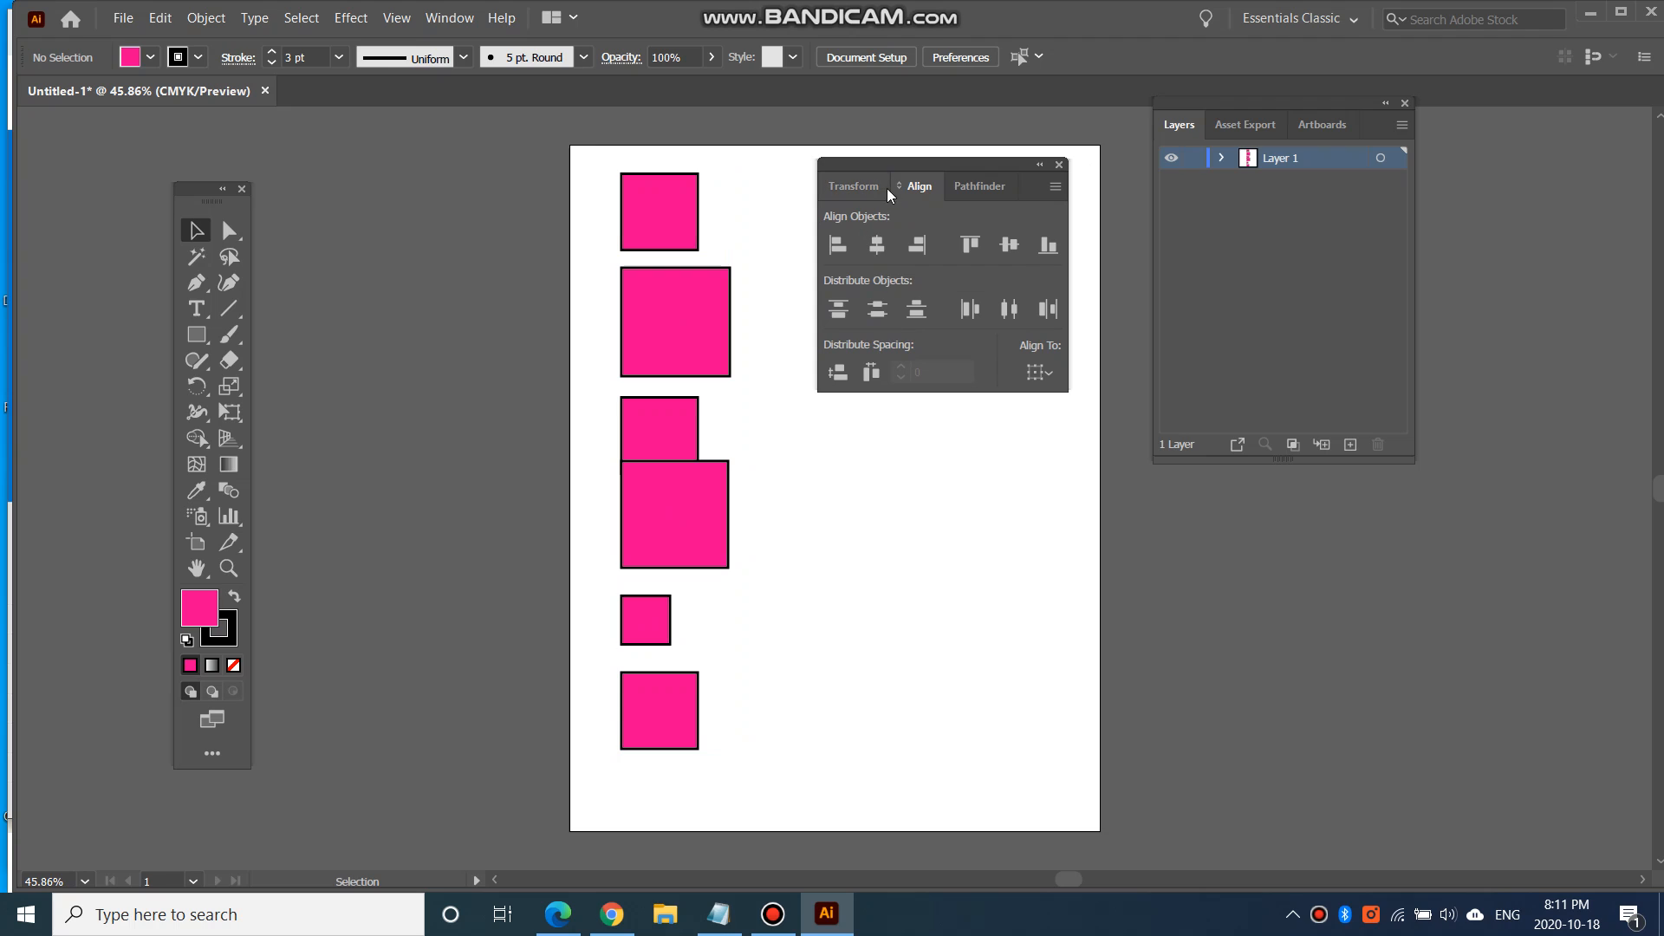
drag(888, 169, 955, 168)
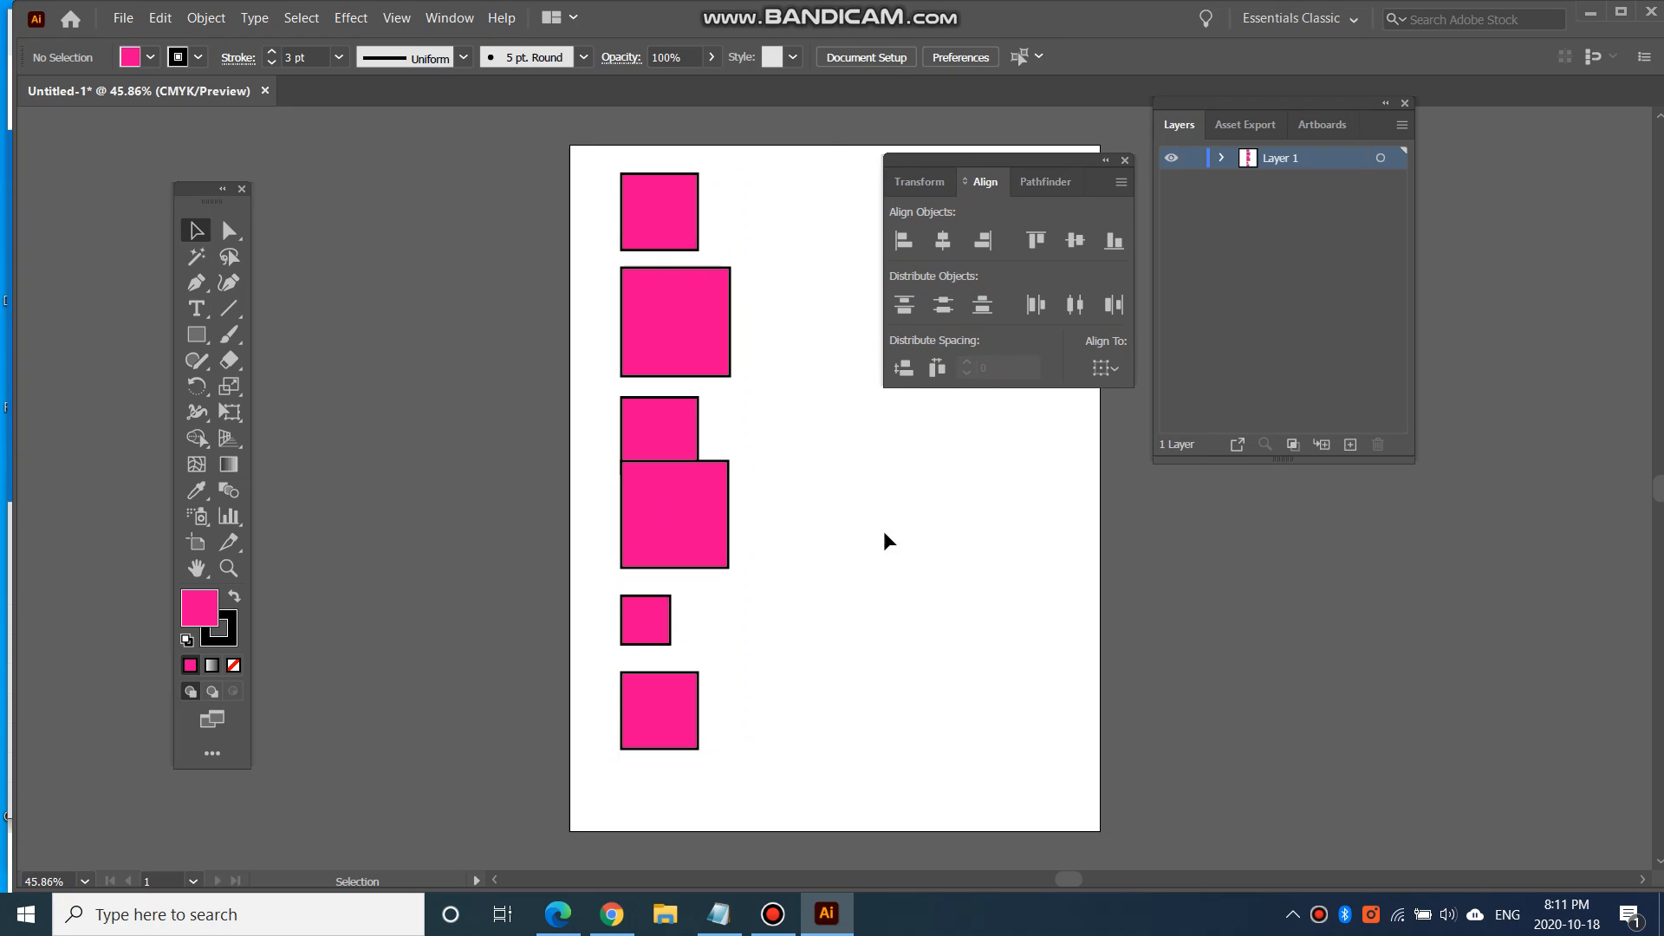
drag(774, 725, 659, 217)
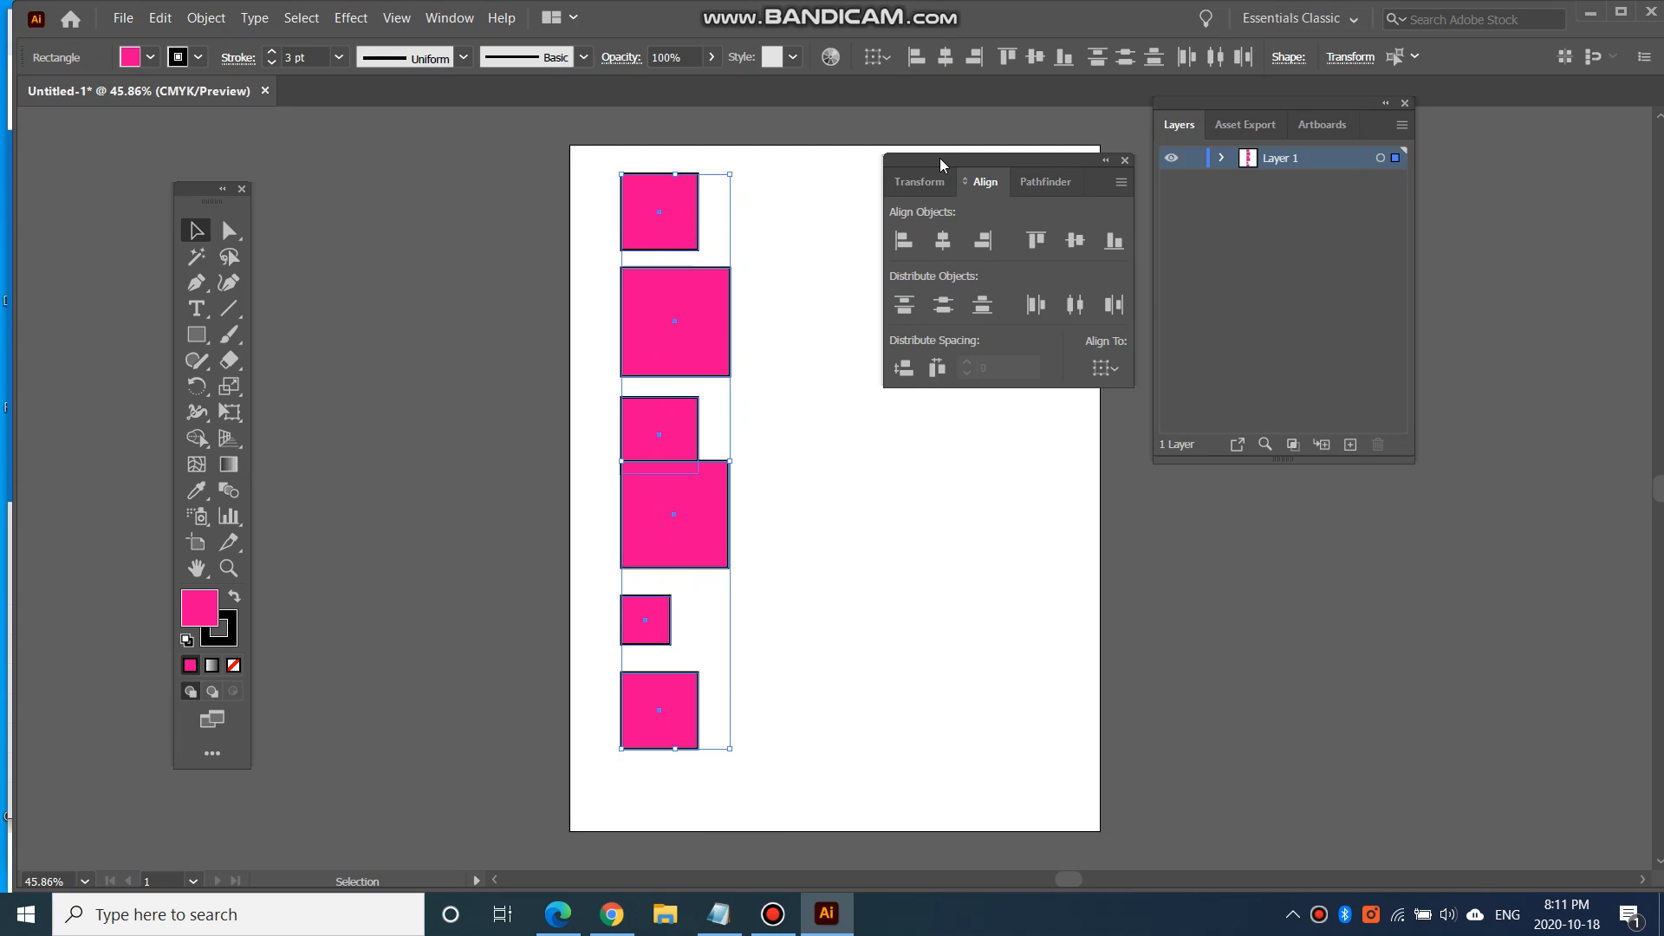
drag(940, 158, 1042, 229)
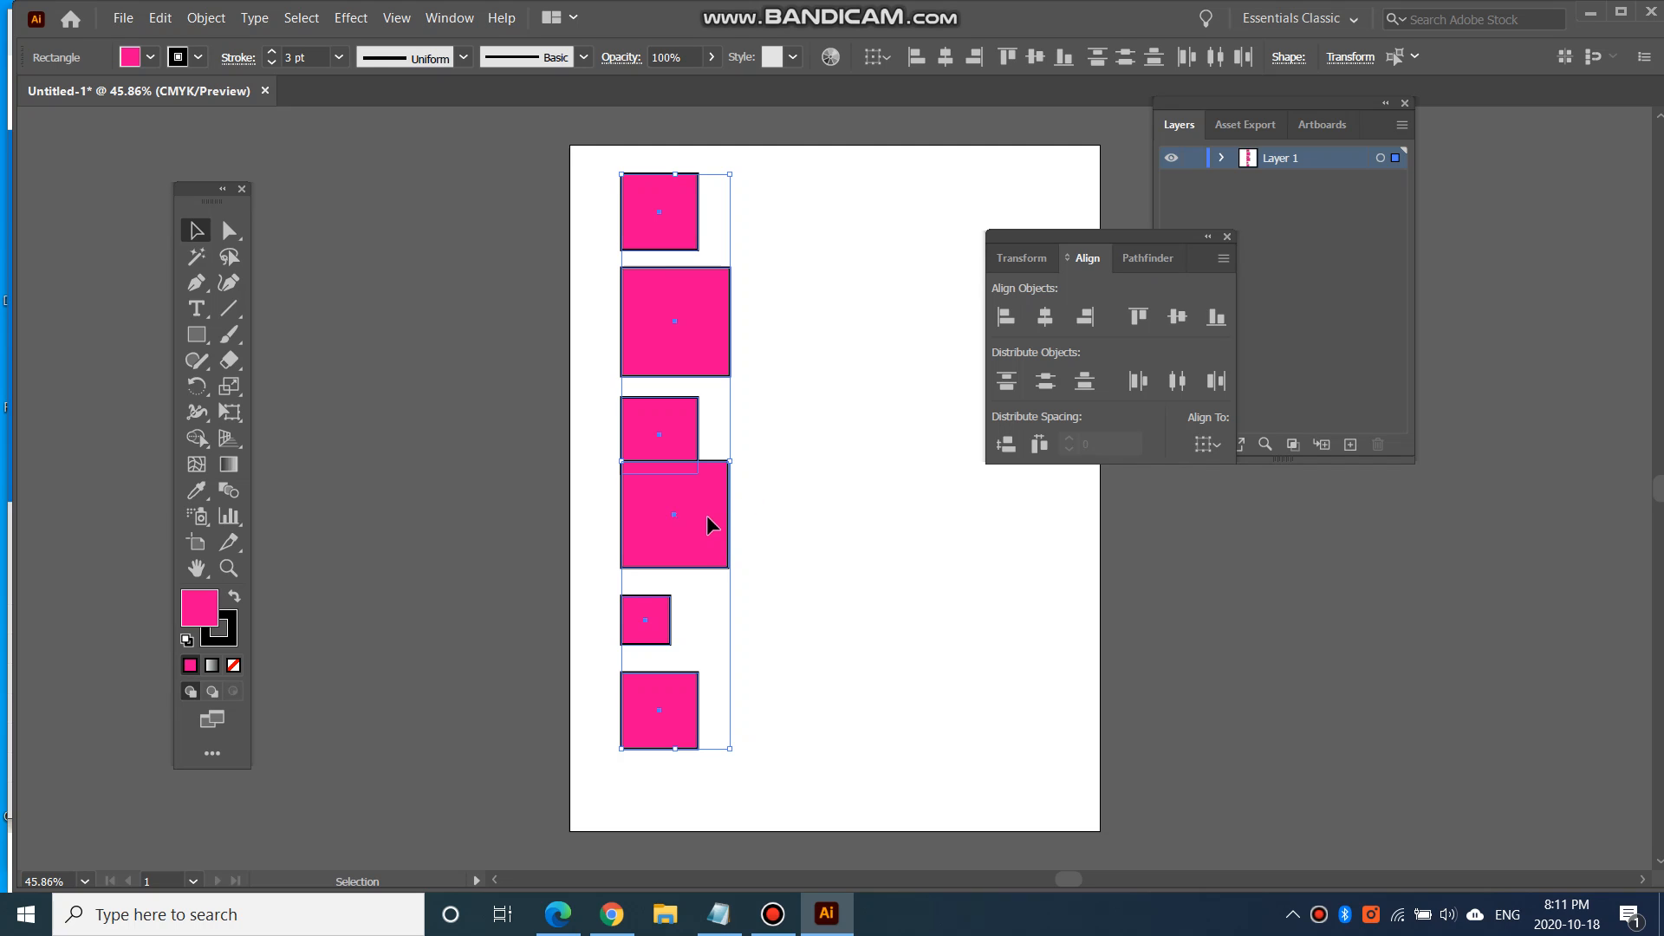
drag(706, 515, 862, 527)
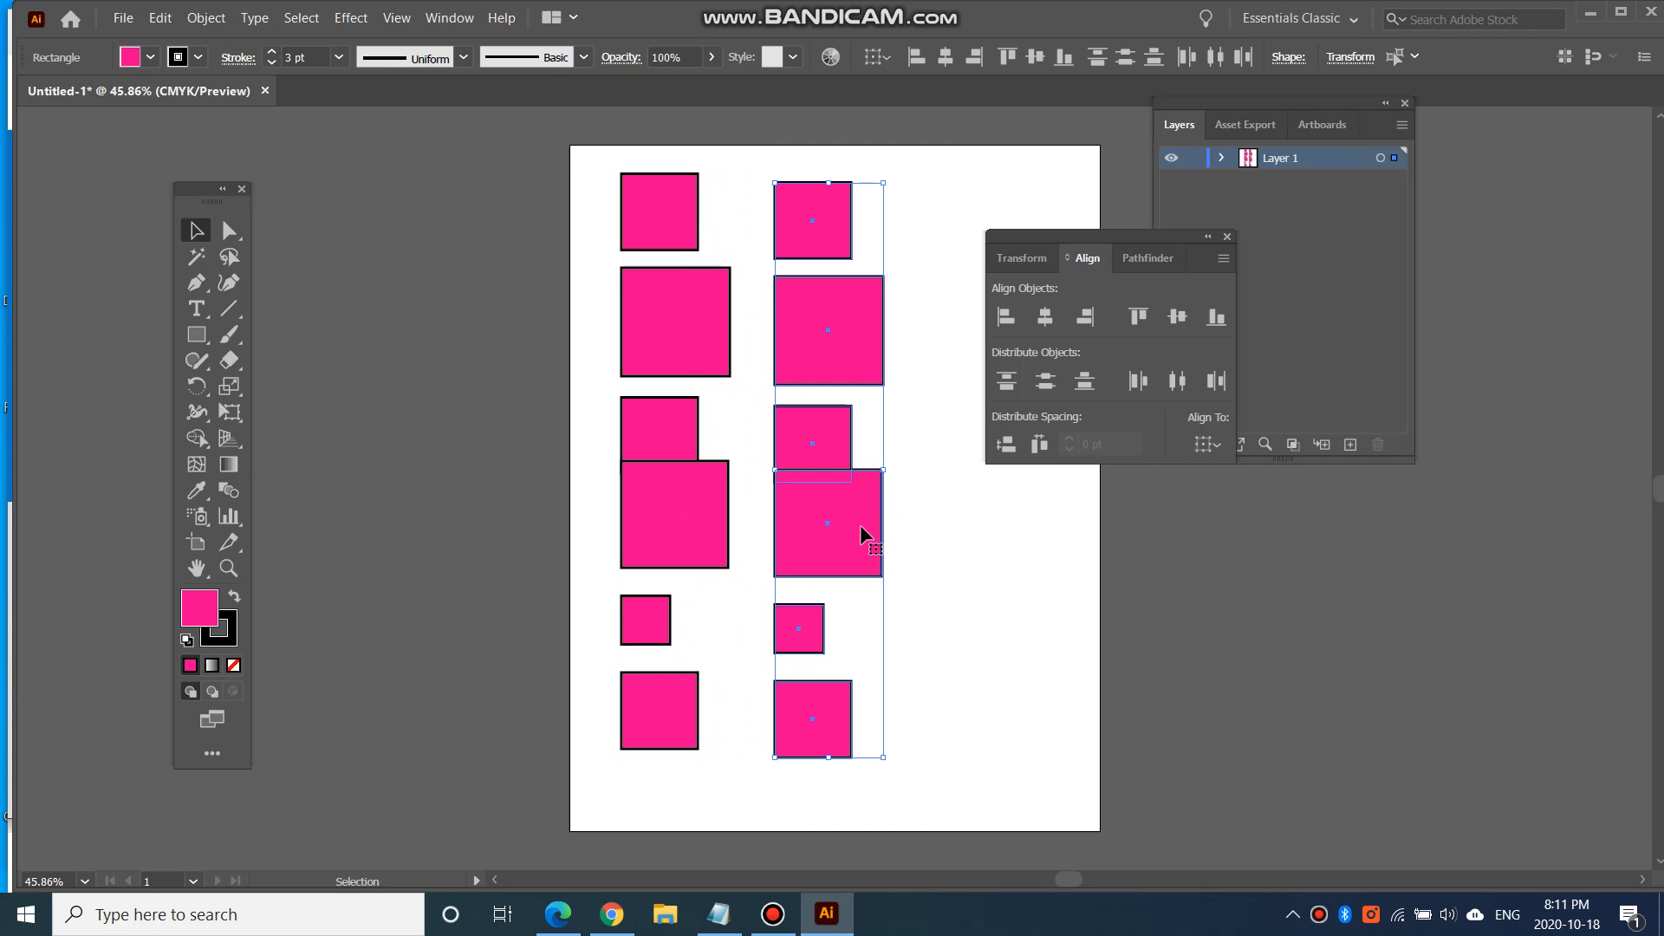
click(988, 612)
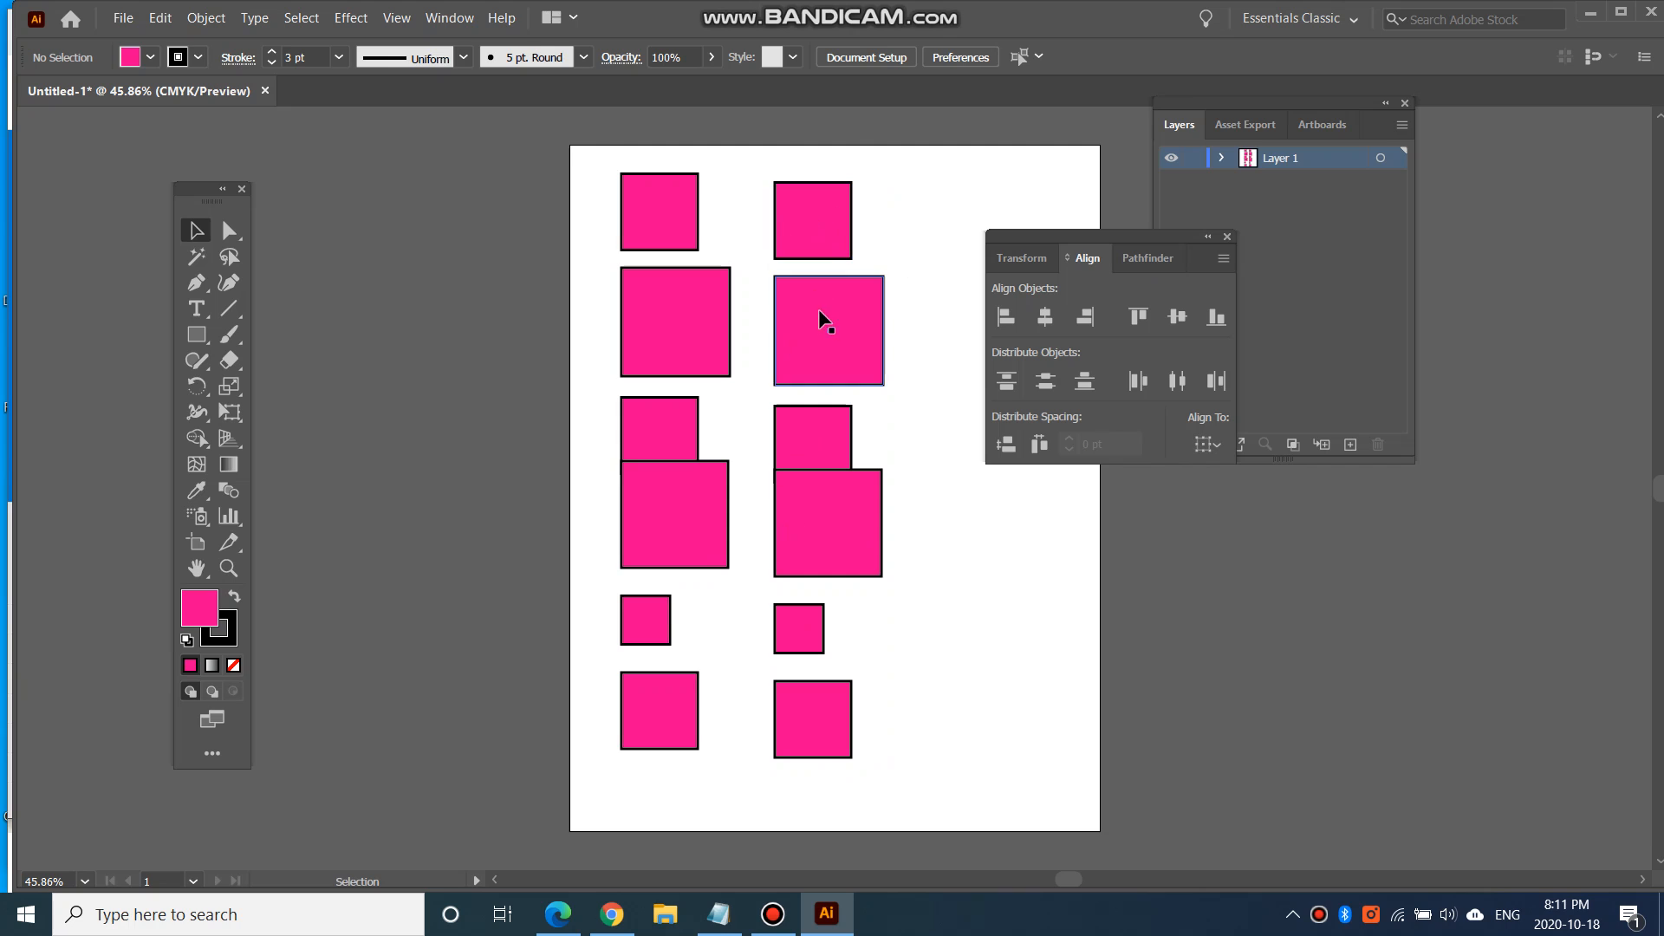
Align the second column's squares on their horizontal centers and nudge the column slightly up and left.
drag(925, 787, 799, 190)
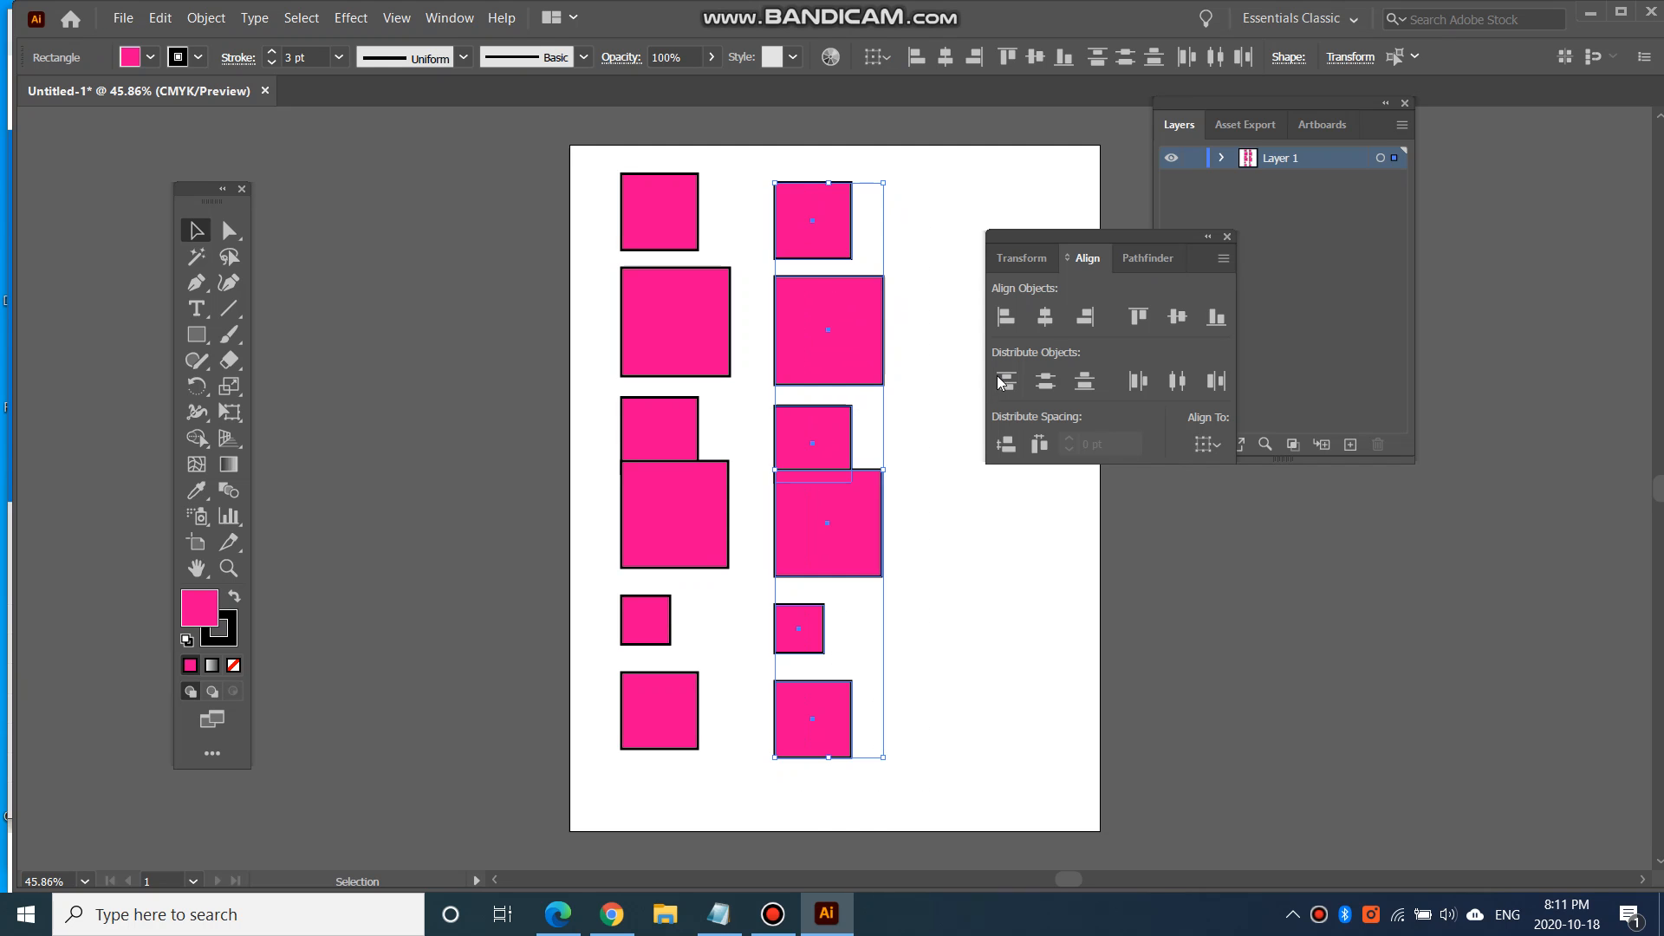
click(1046, 322)
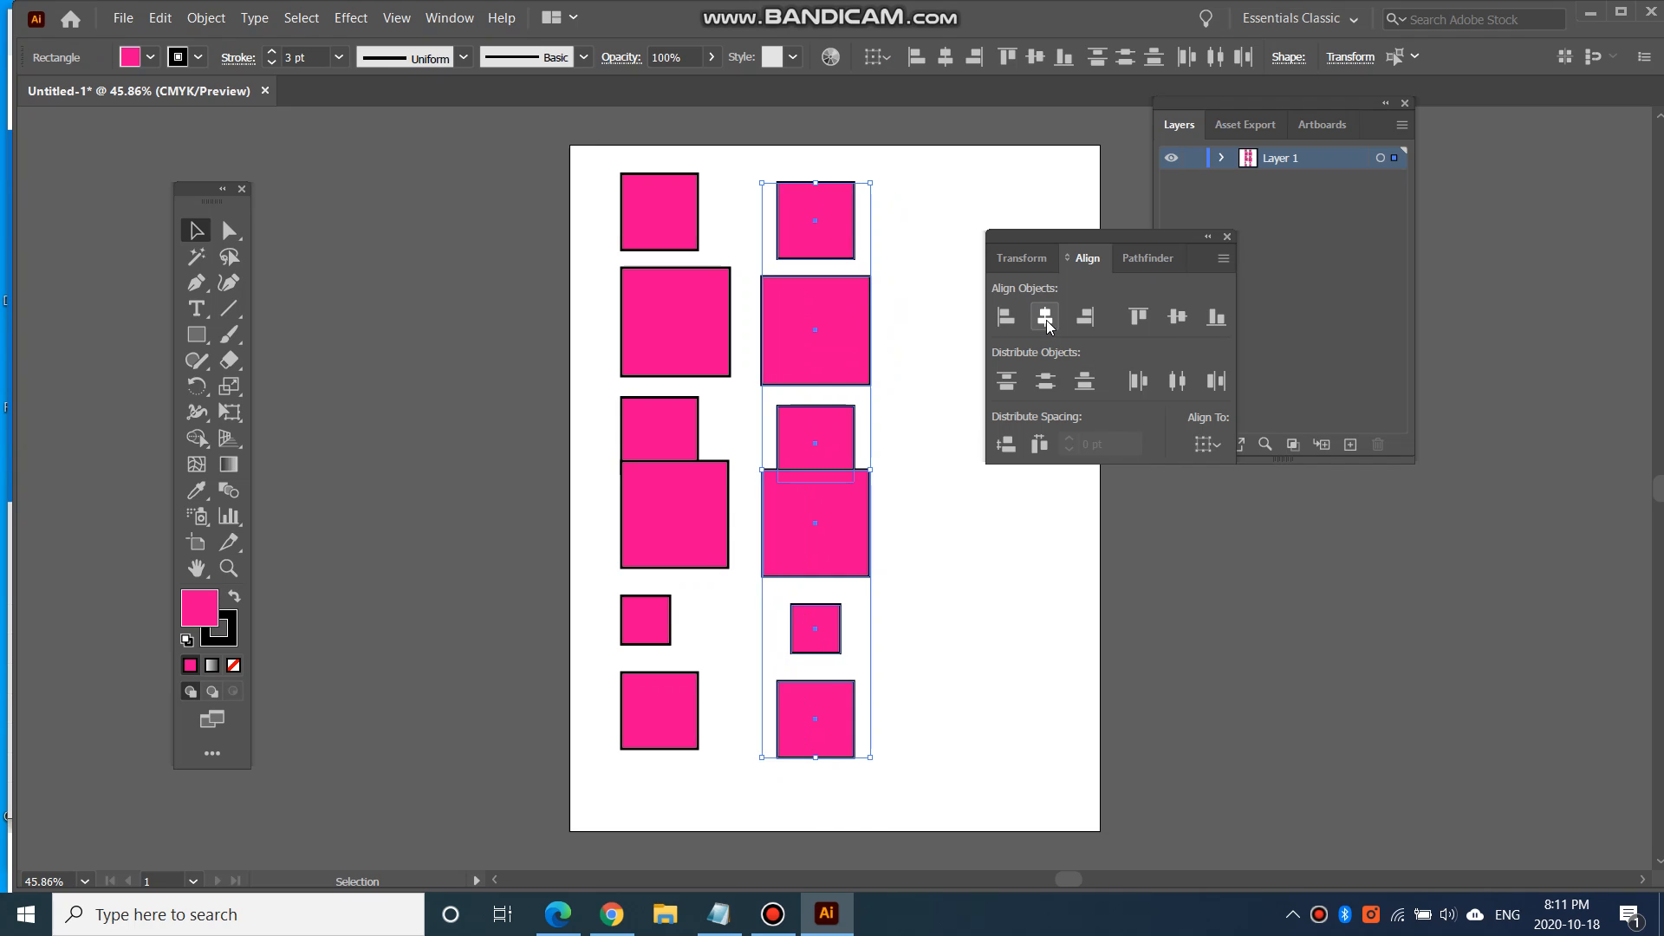
drag(1054, 237, 1090, 237)
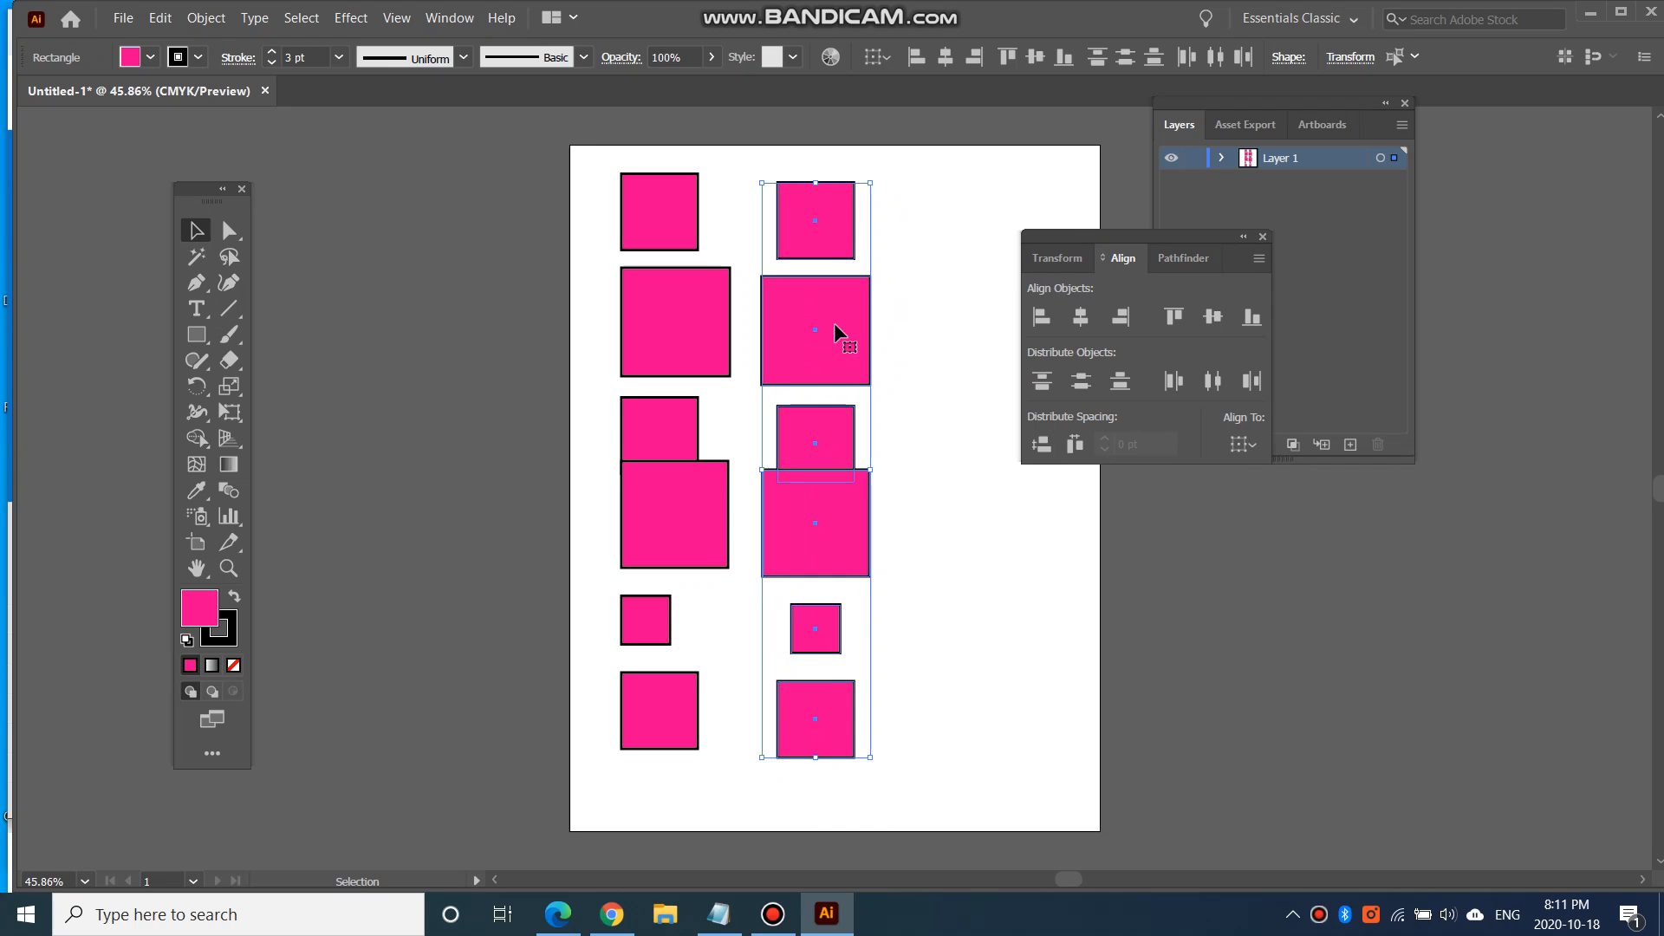
mouse_move(830, 341)
mouse_down()
mouse_move(835, 320)
mouse_move(821, 324)
mouse_up()
click(930, 430)
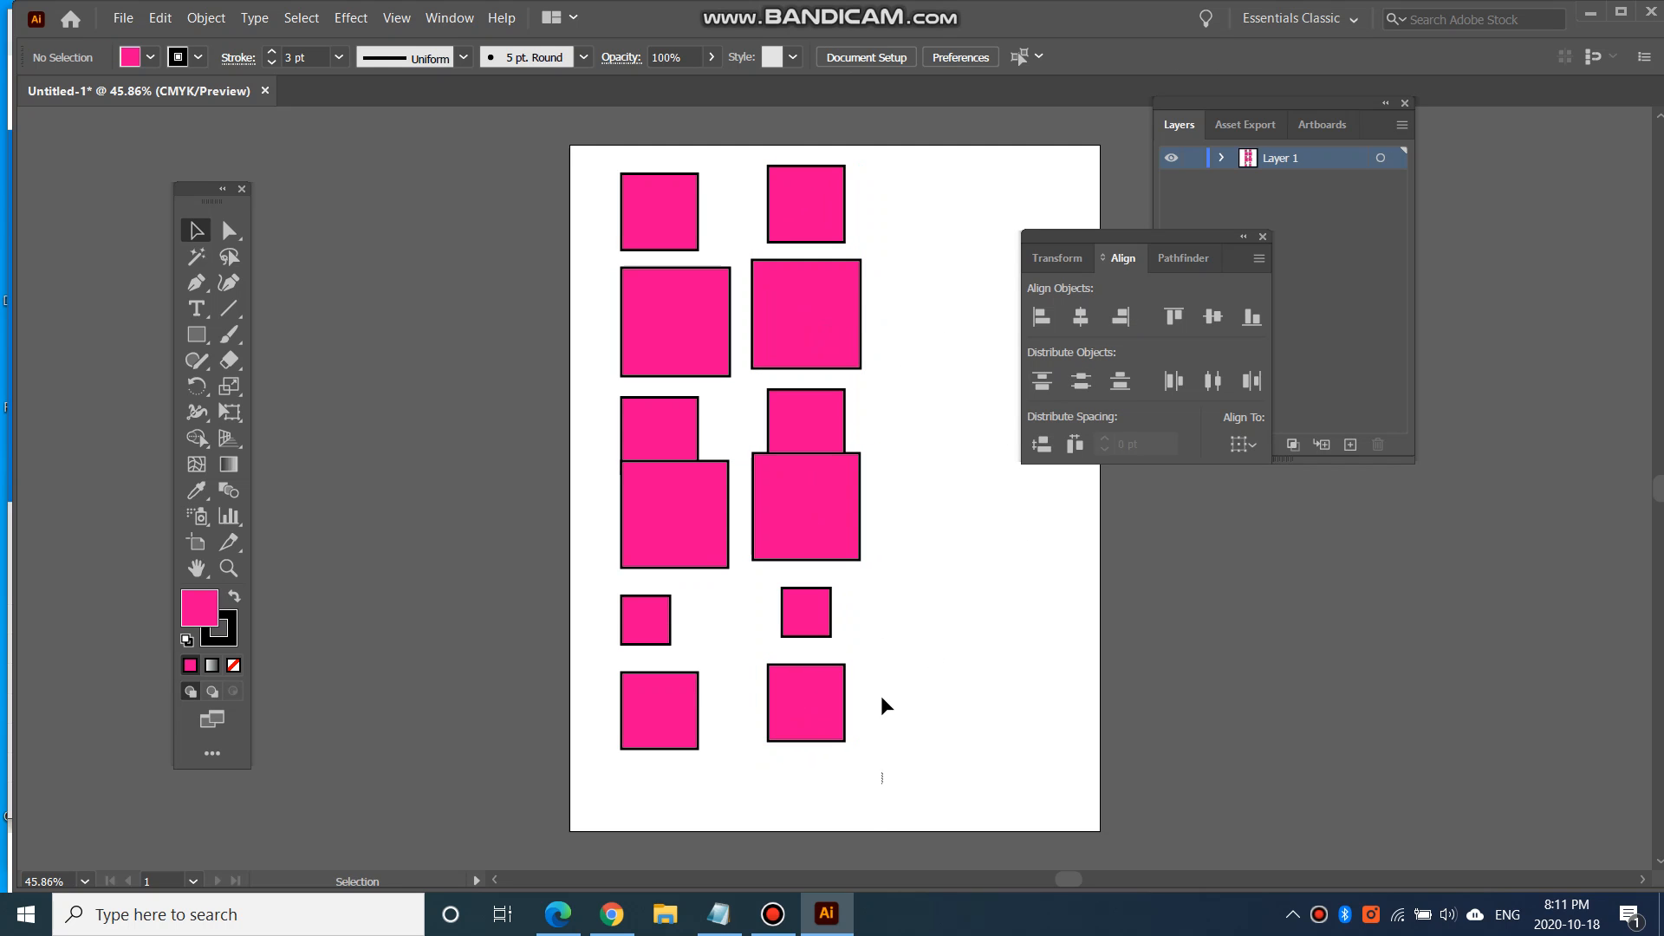
Duplicate the centered column to its right and align the copied squares along their right edges.
drag(882, 697, 813, 203)
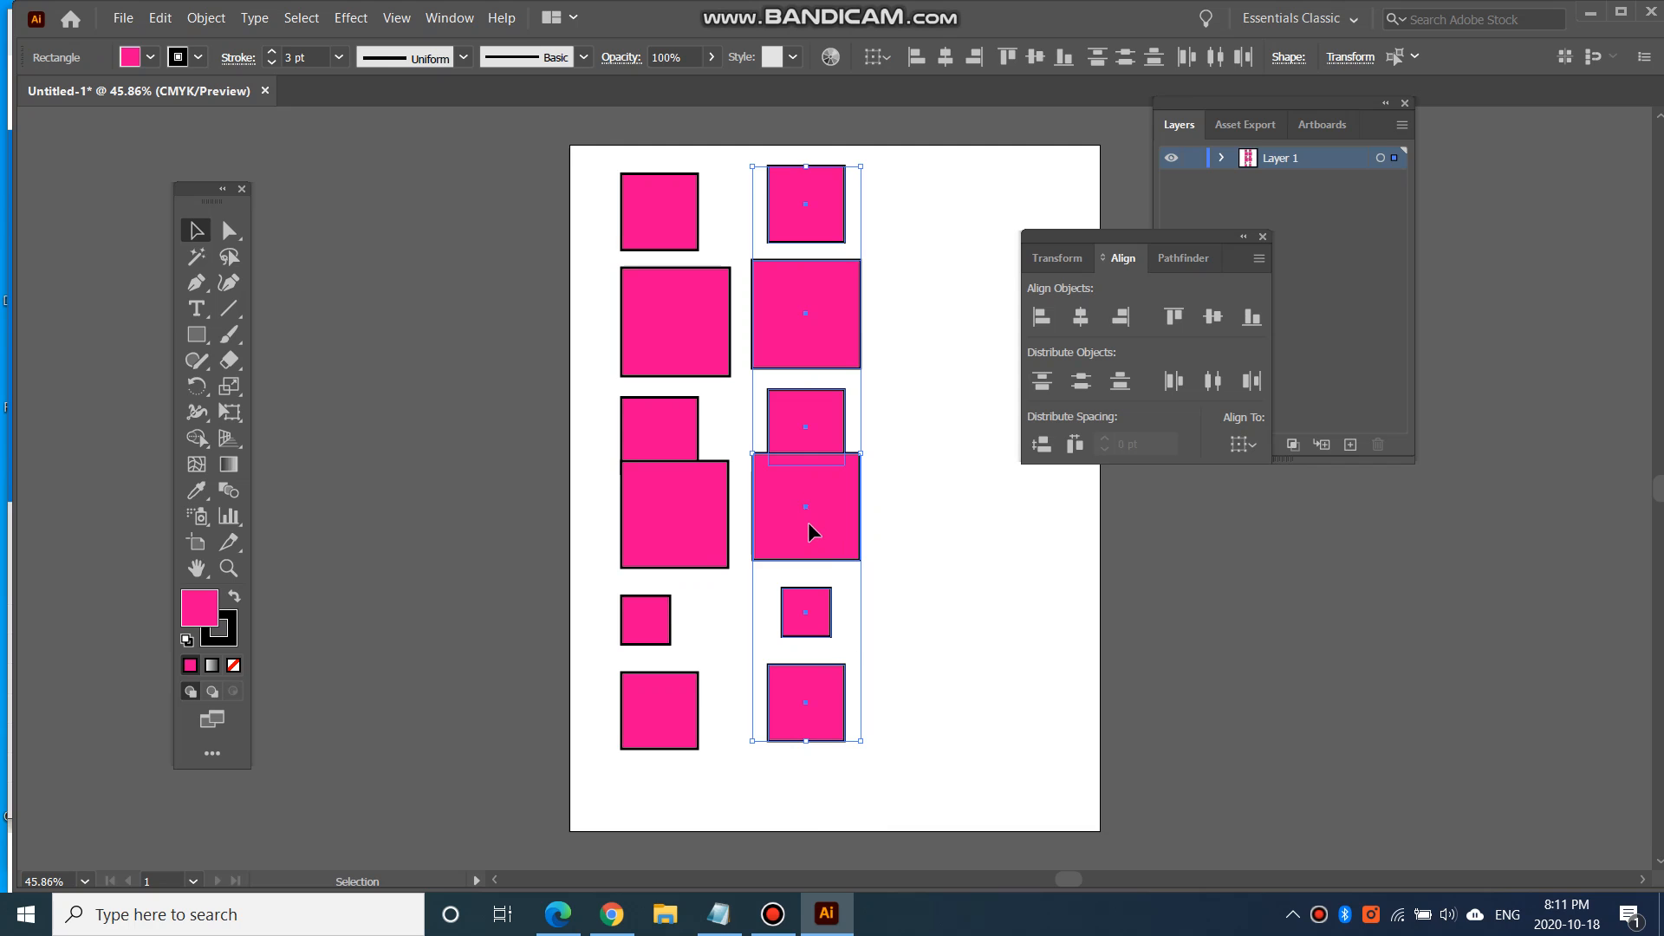
drag(809, 525, 934, 528)
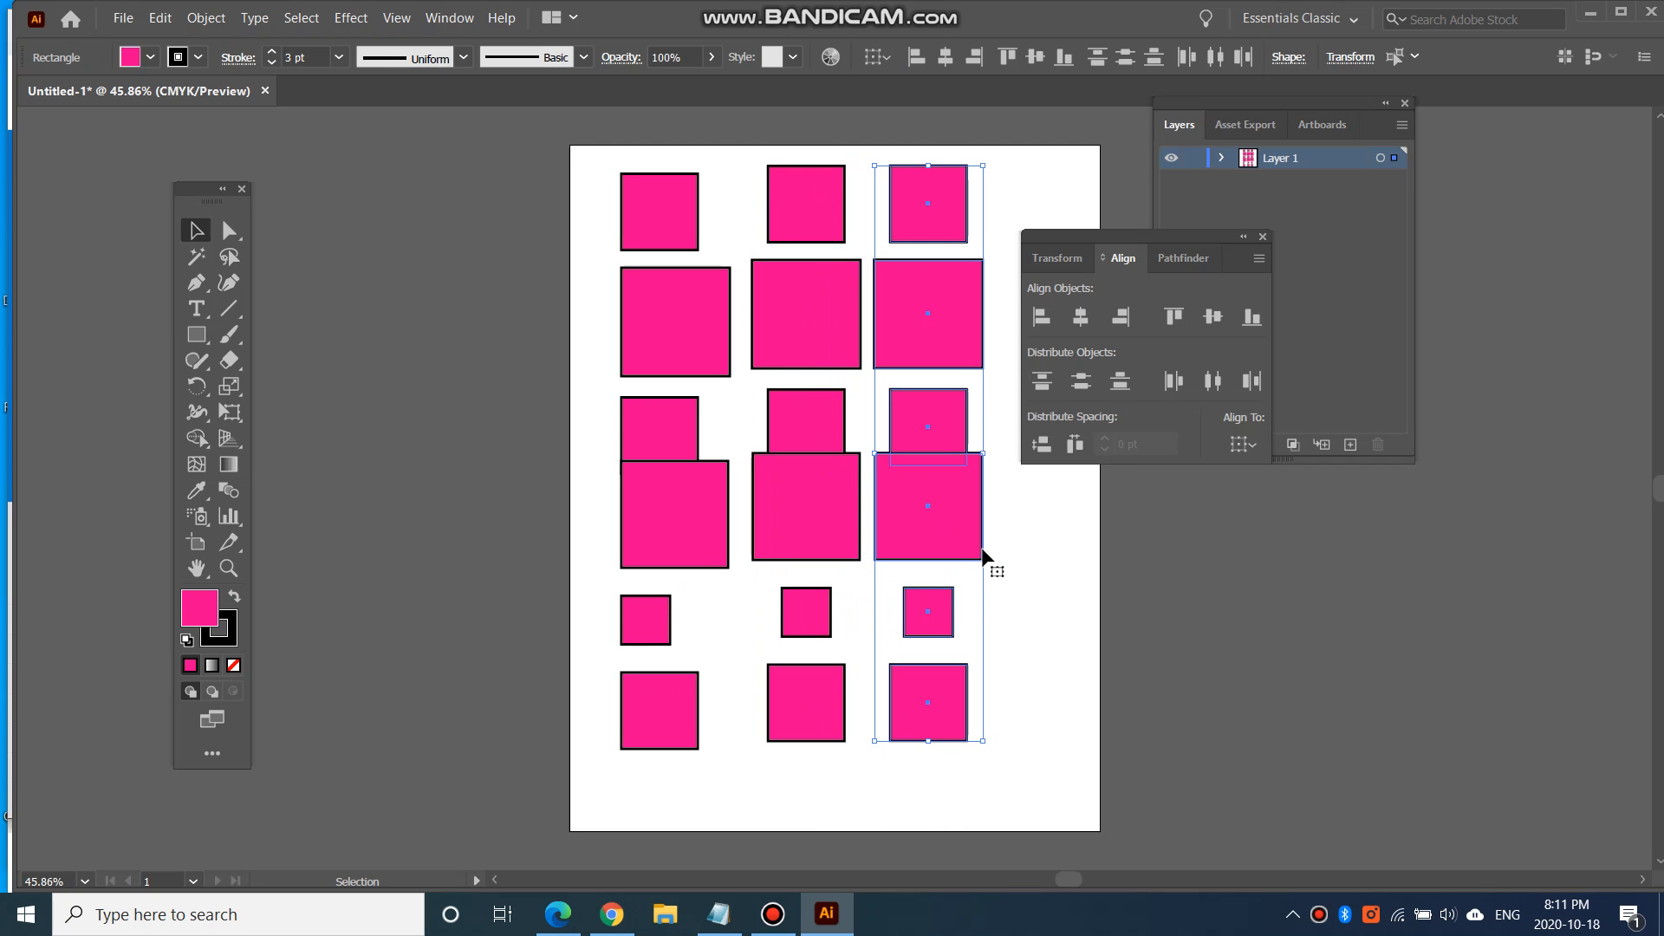
click(1121, 319)
drag(1137, 232, 1225, 231)
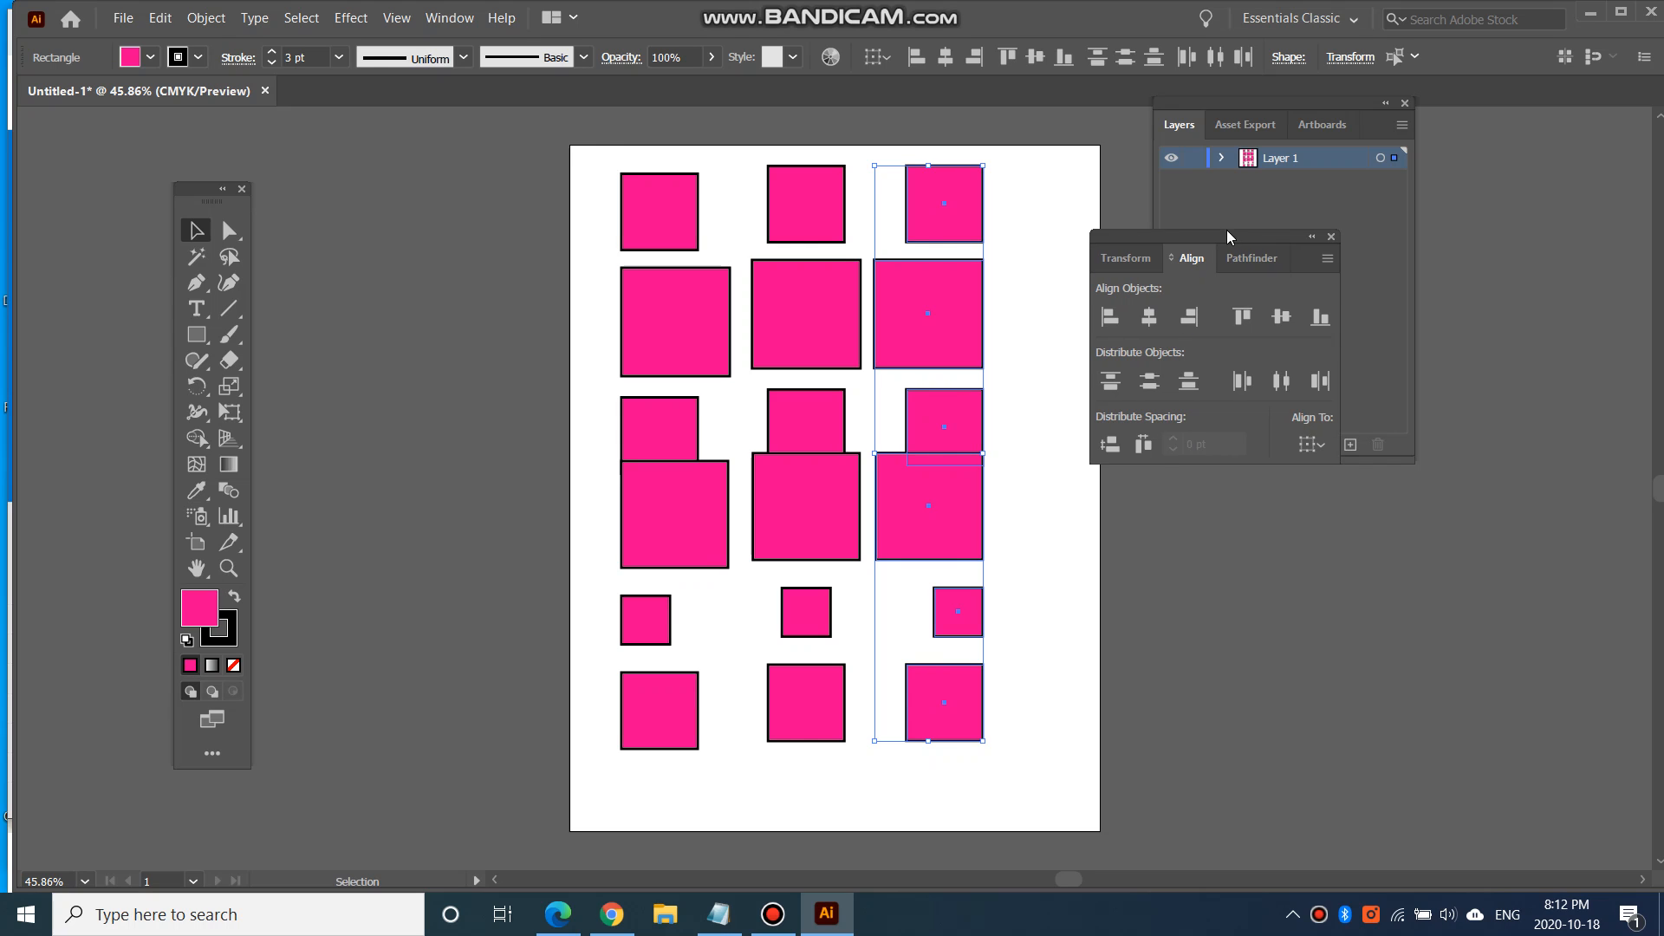
click(1191, 683)
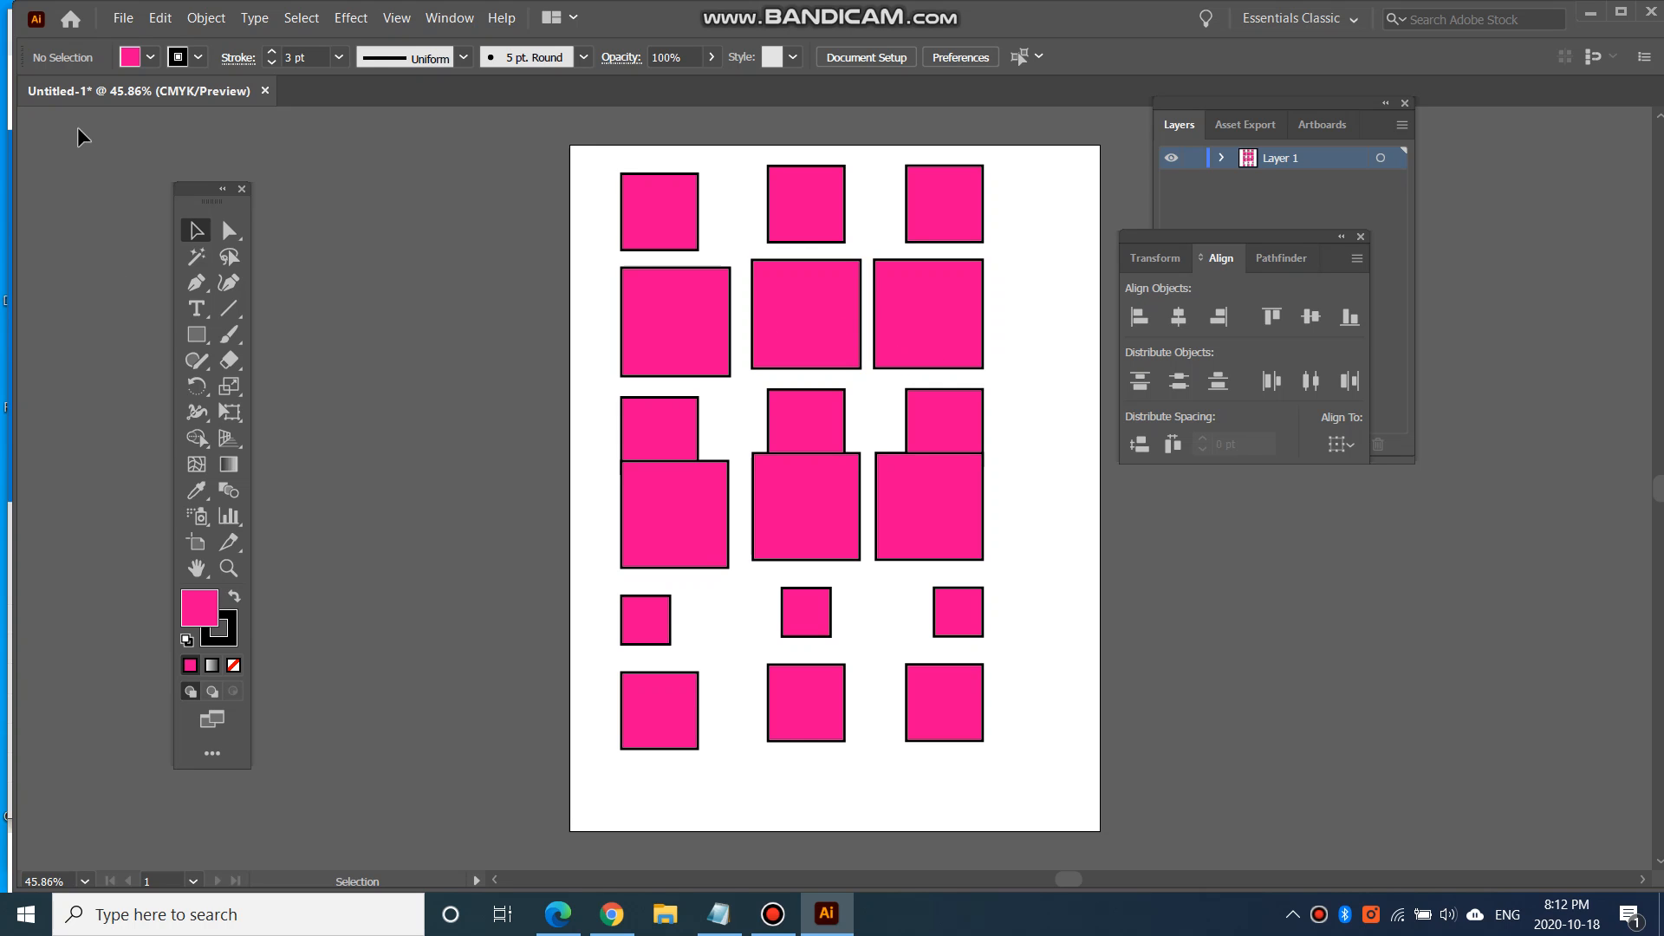
Create a new portrait Letter document, 612 x 792 pt, in CMYK color.
click(123, 18)
click(138, 50)
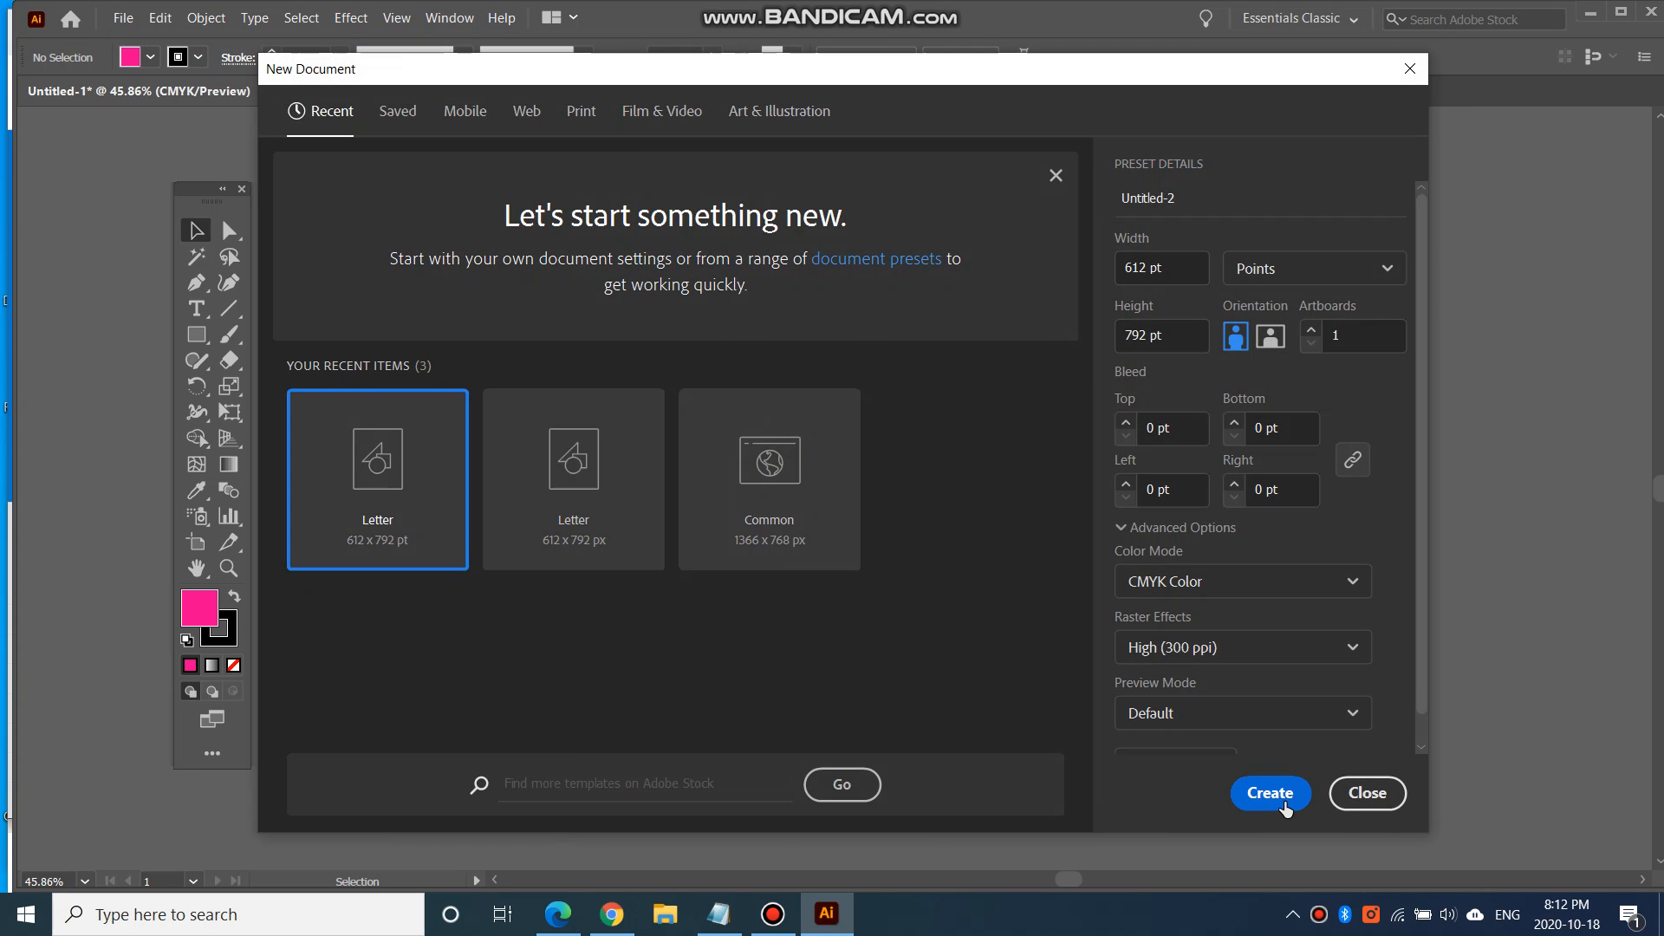
click(1271, 793)
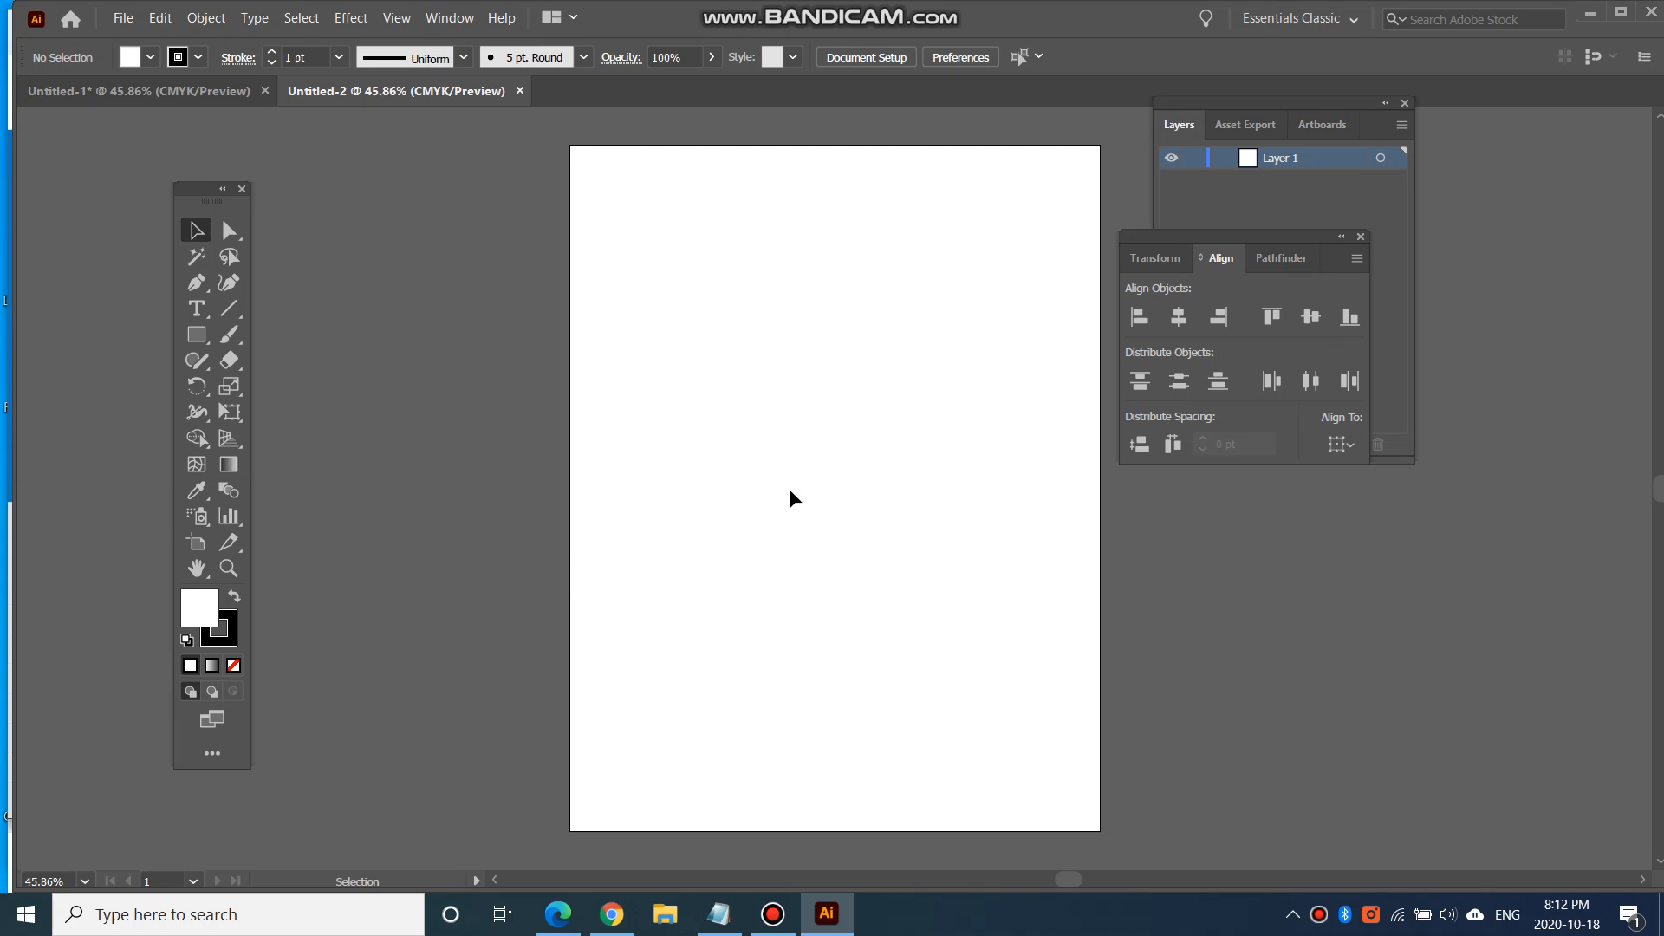
Draw a square near the artboard's upper-left corner with a pink fill and a 3 pt black stroke.
click(199, 338)
click(152, 56)
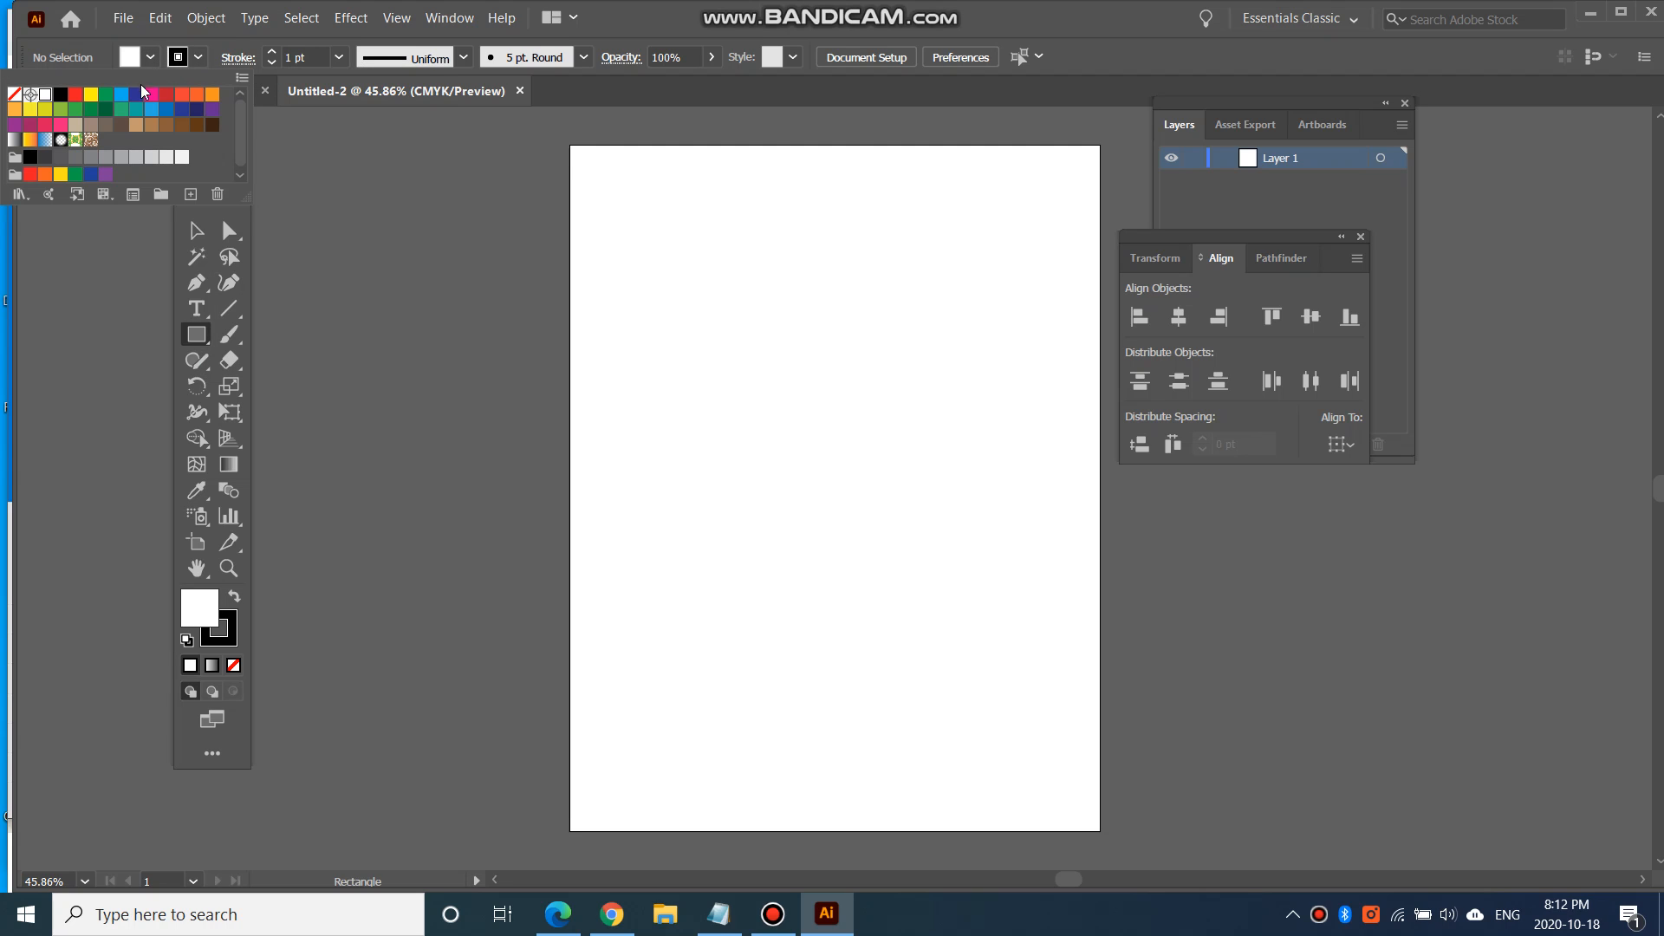
click(155, 95)
click(630, 224)
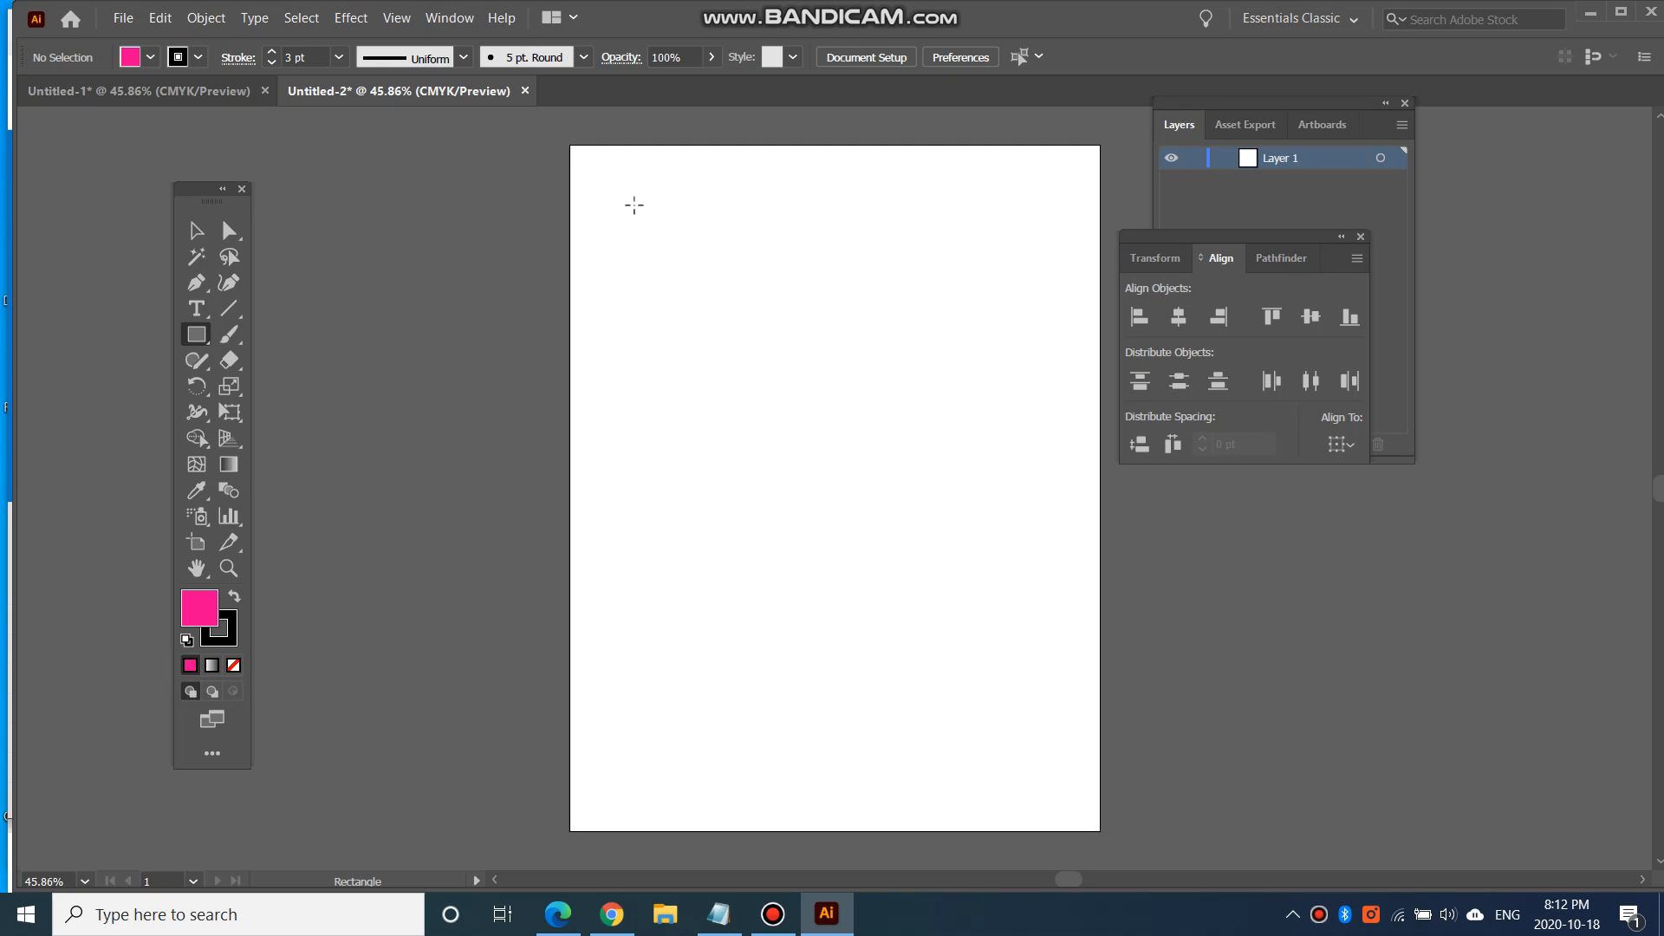
mouse_move(635, 205)
mouse_down()
mouse_move(668, 260)
mouse_move(708, 275)
mouse_up()
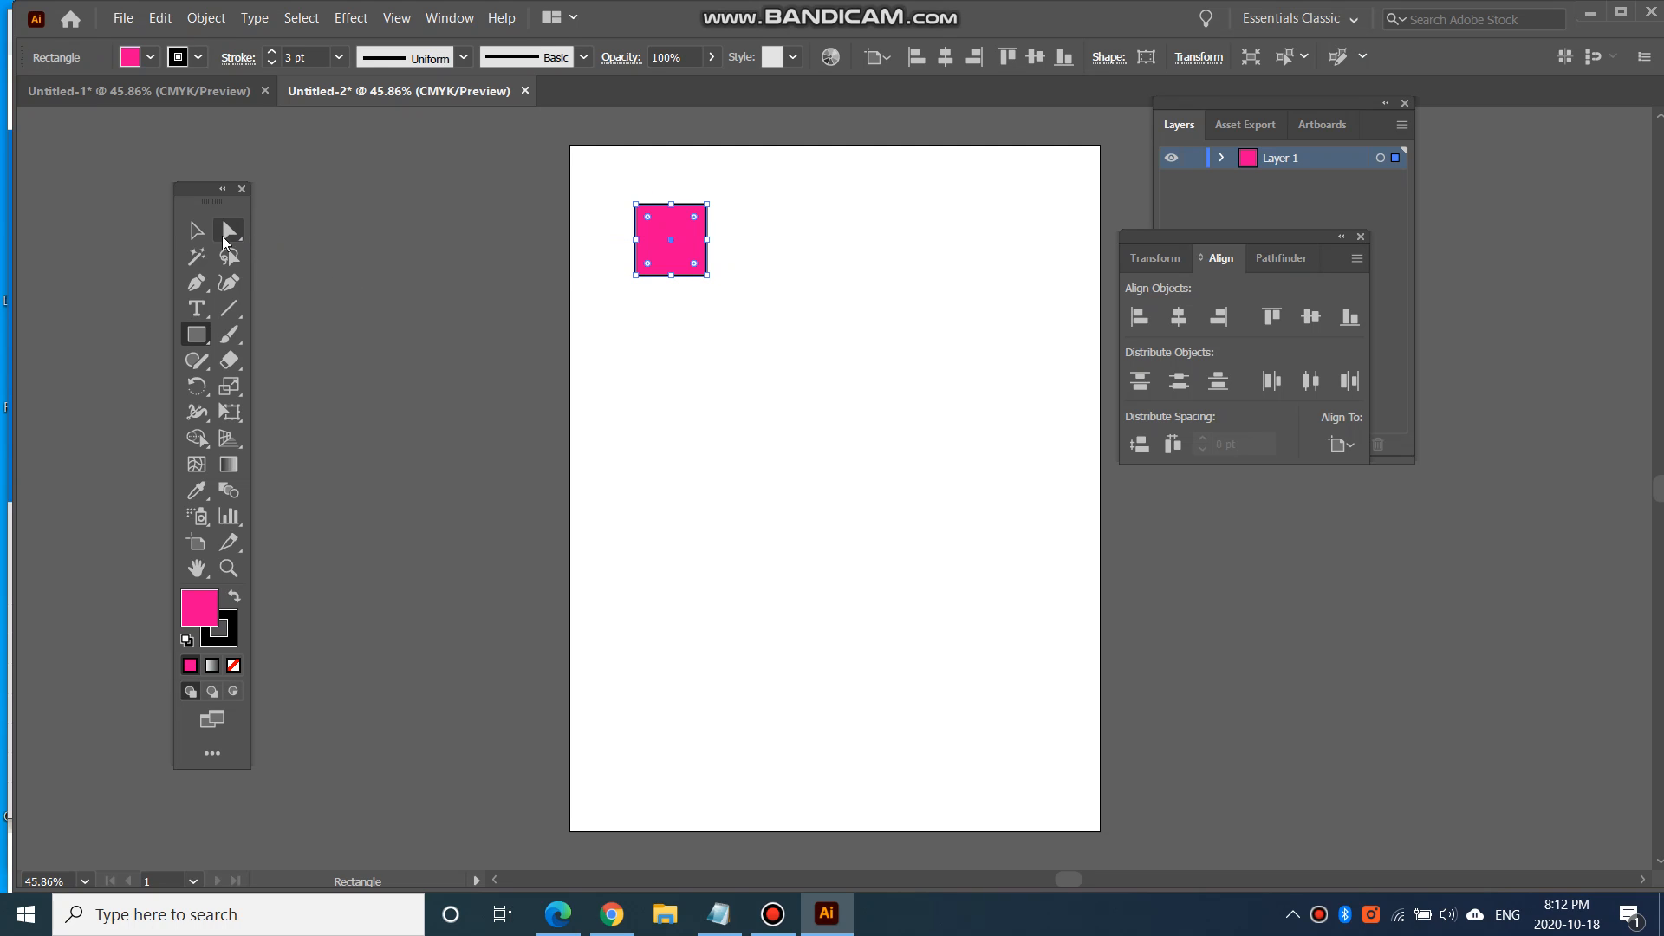
Duplicate the pink square across the artboard to make a row of five, with the last one slightly higher.
click(196, 230)
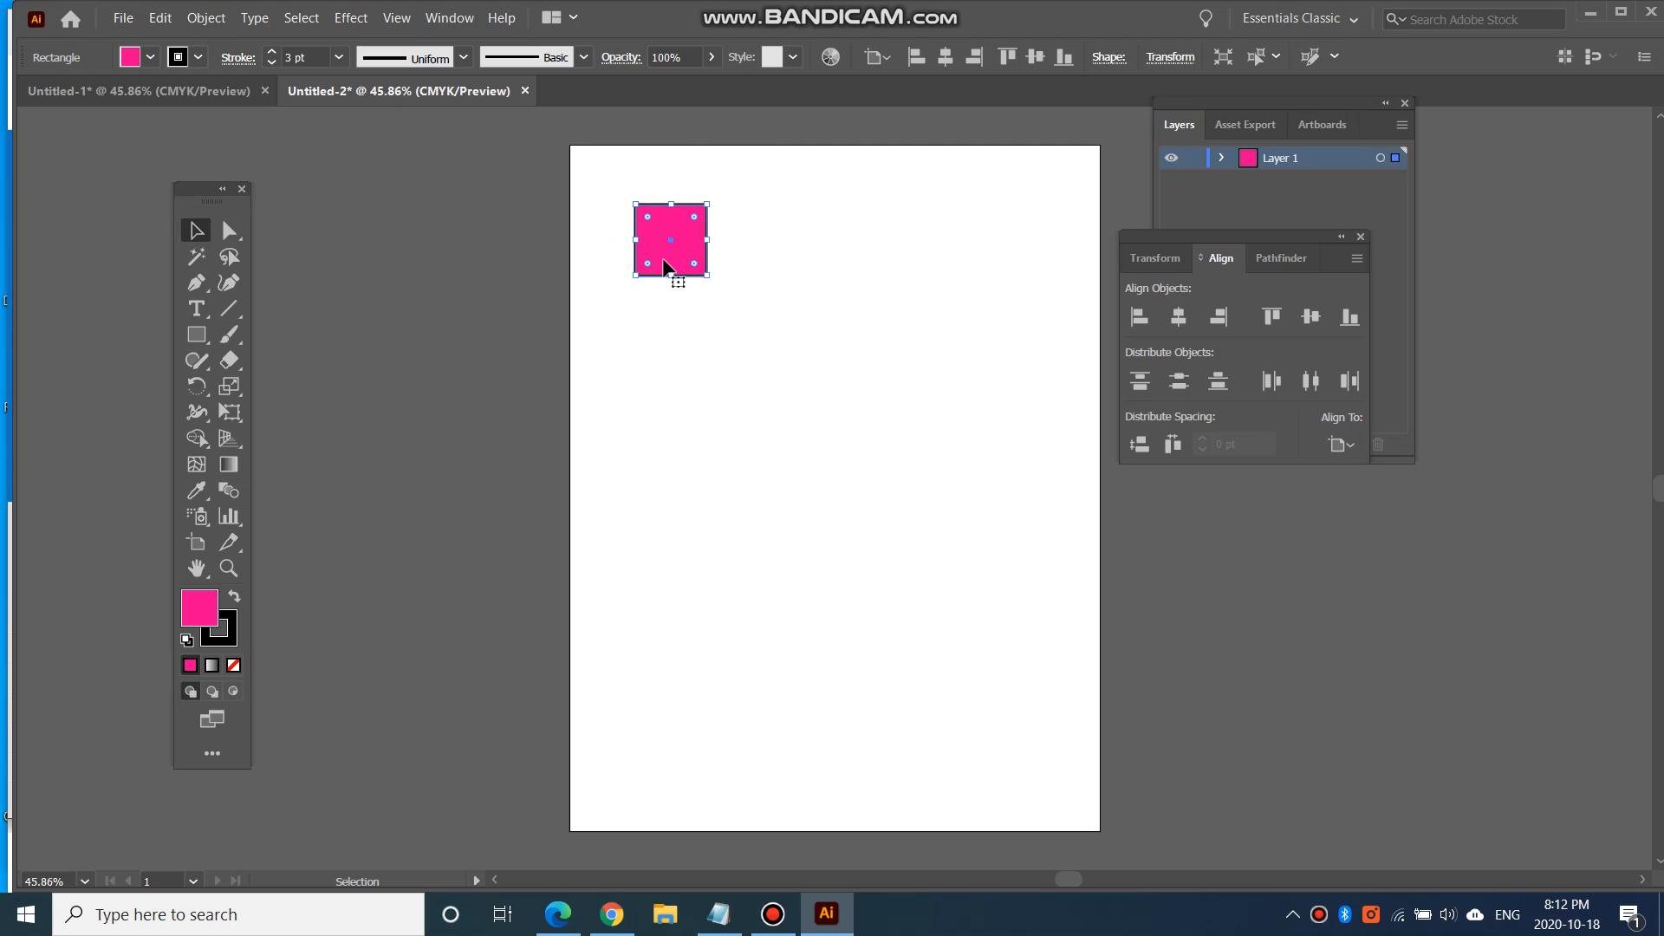
drag(665, 265, 1037, 236)
click(854, 279)
key(alt+shift)
Enlarge the first three squares of the row proportionally by different amounts, making the first one the largest.
click(833, 261)
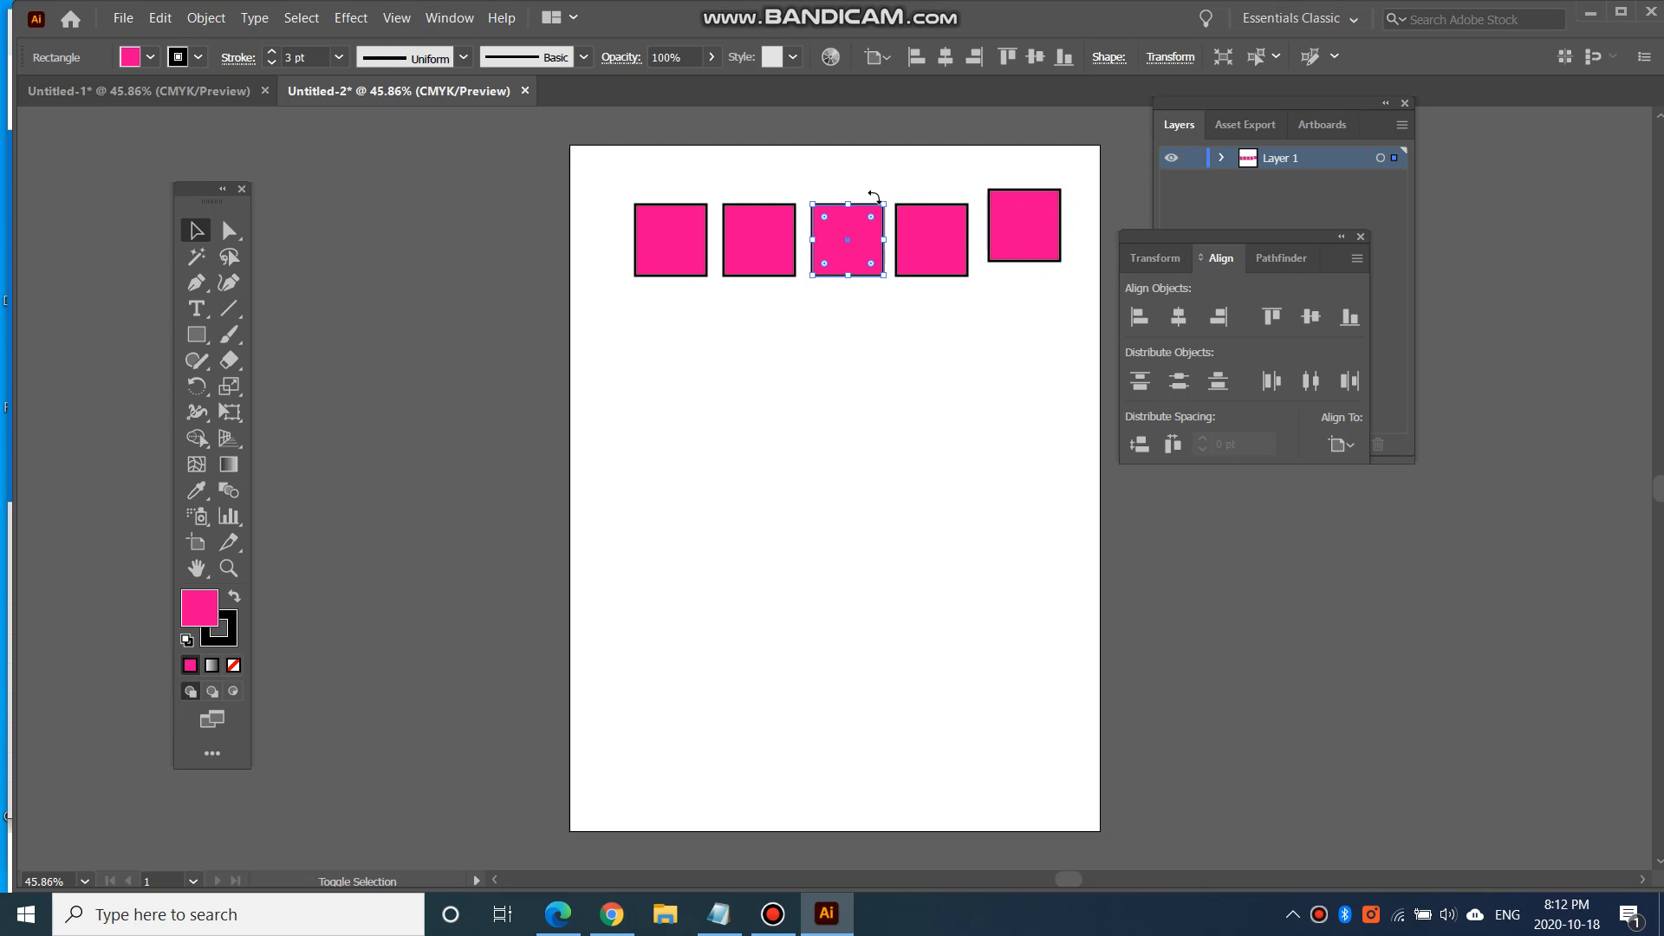
drag(883, 203, 909, 177)
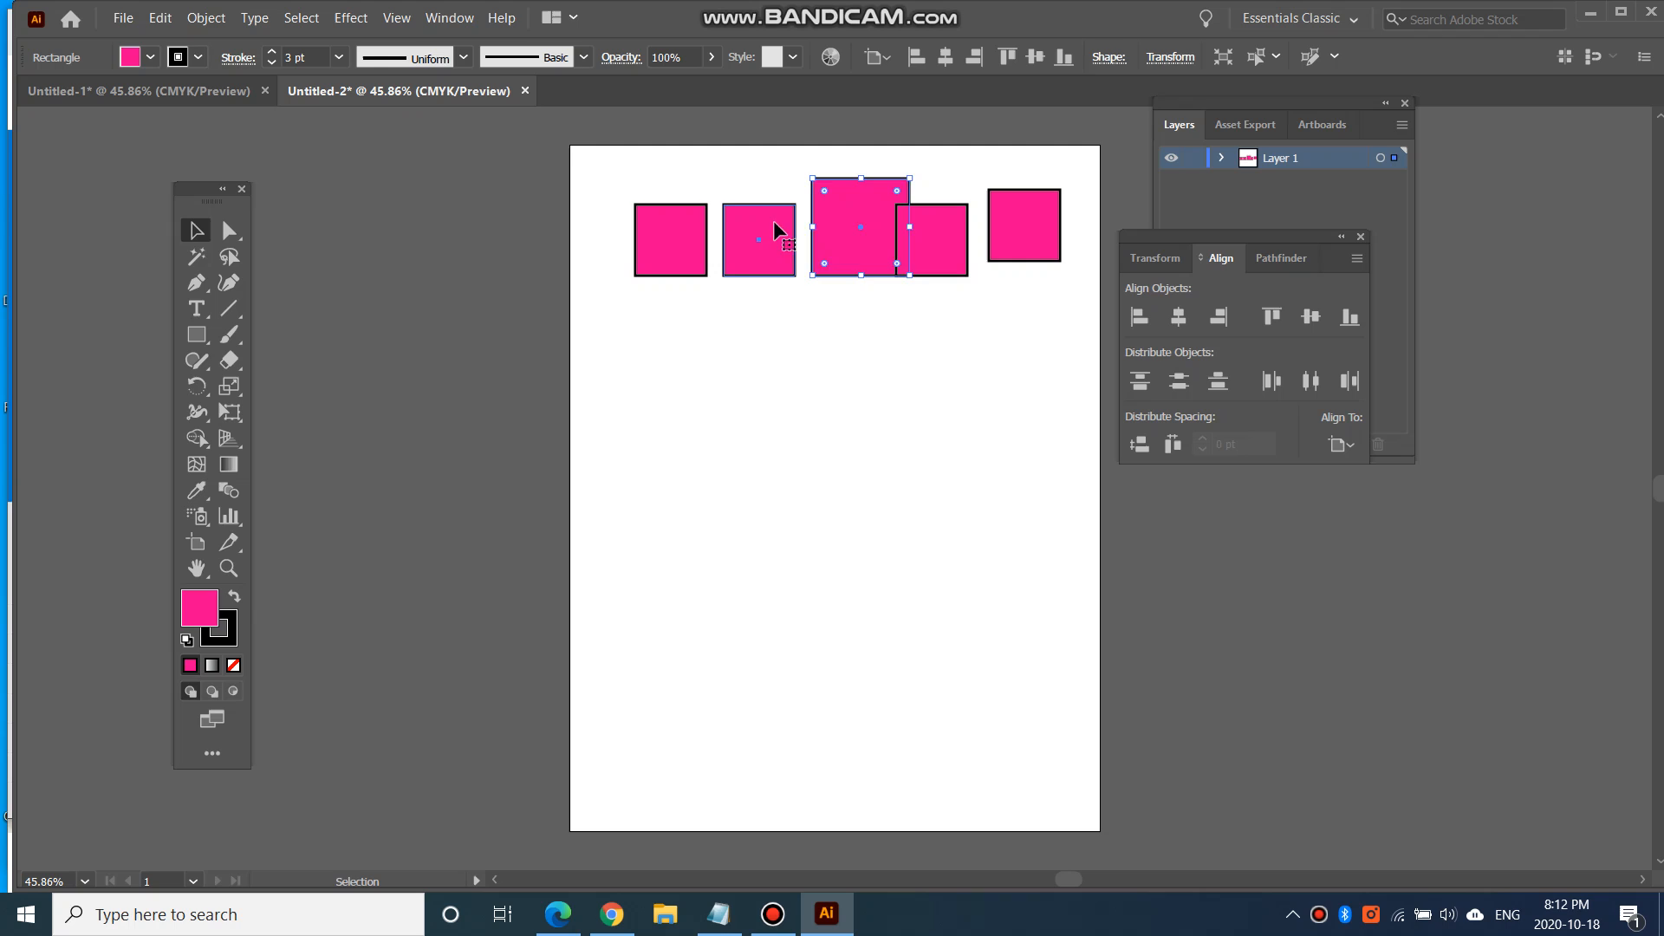
click(776, 230)
drag(723, 276, 707, 293)
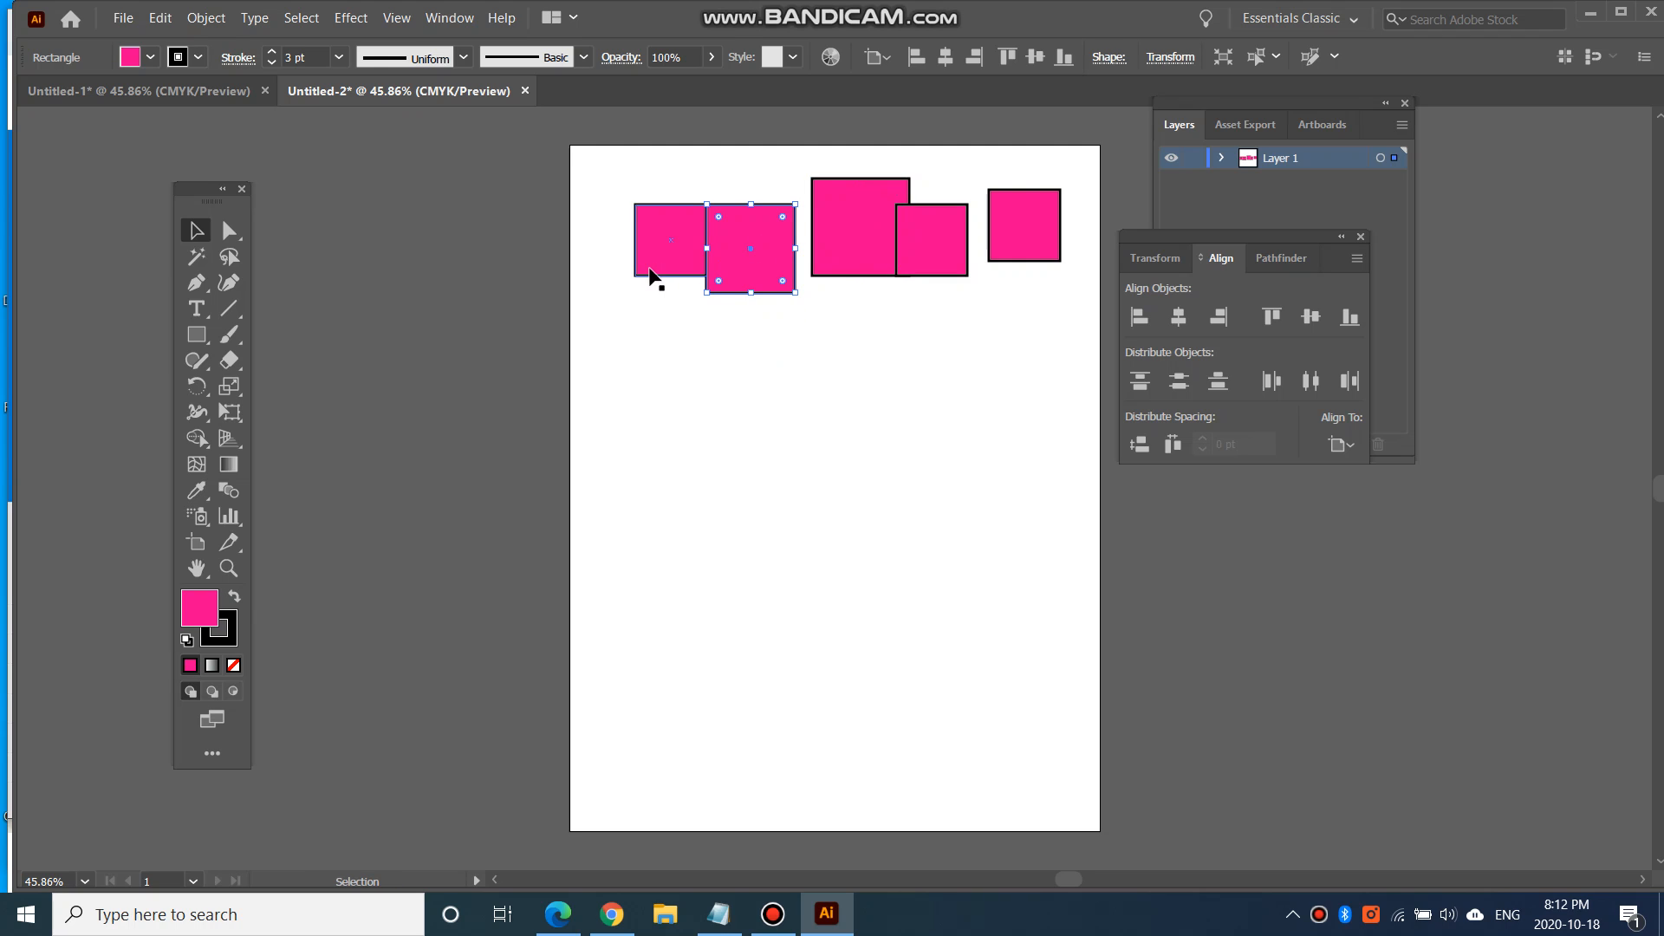
click(651, 274)
drag(634, 204, 579, 158)
click(785, 341)
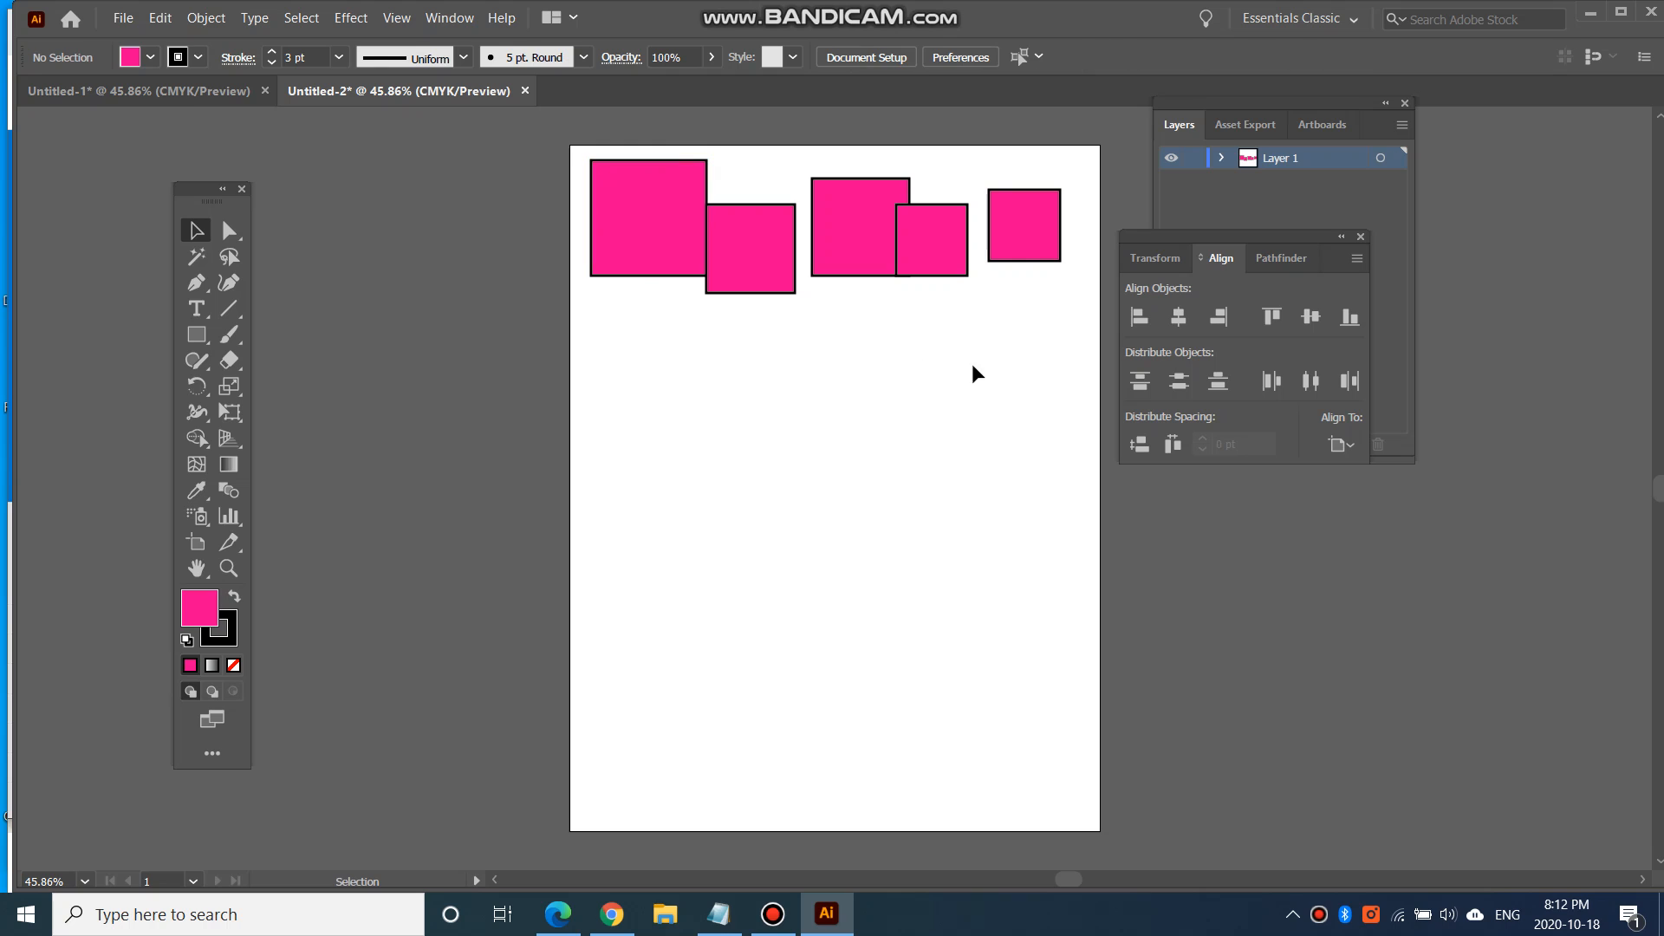
Select all five squares and align their top edges.
drag(1056, 357, 658, 204)
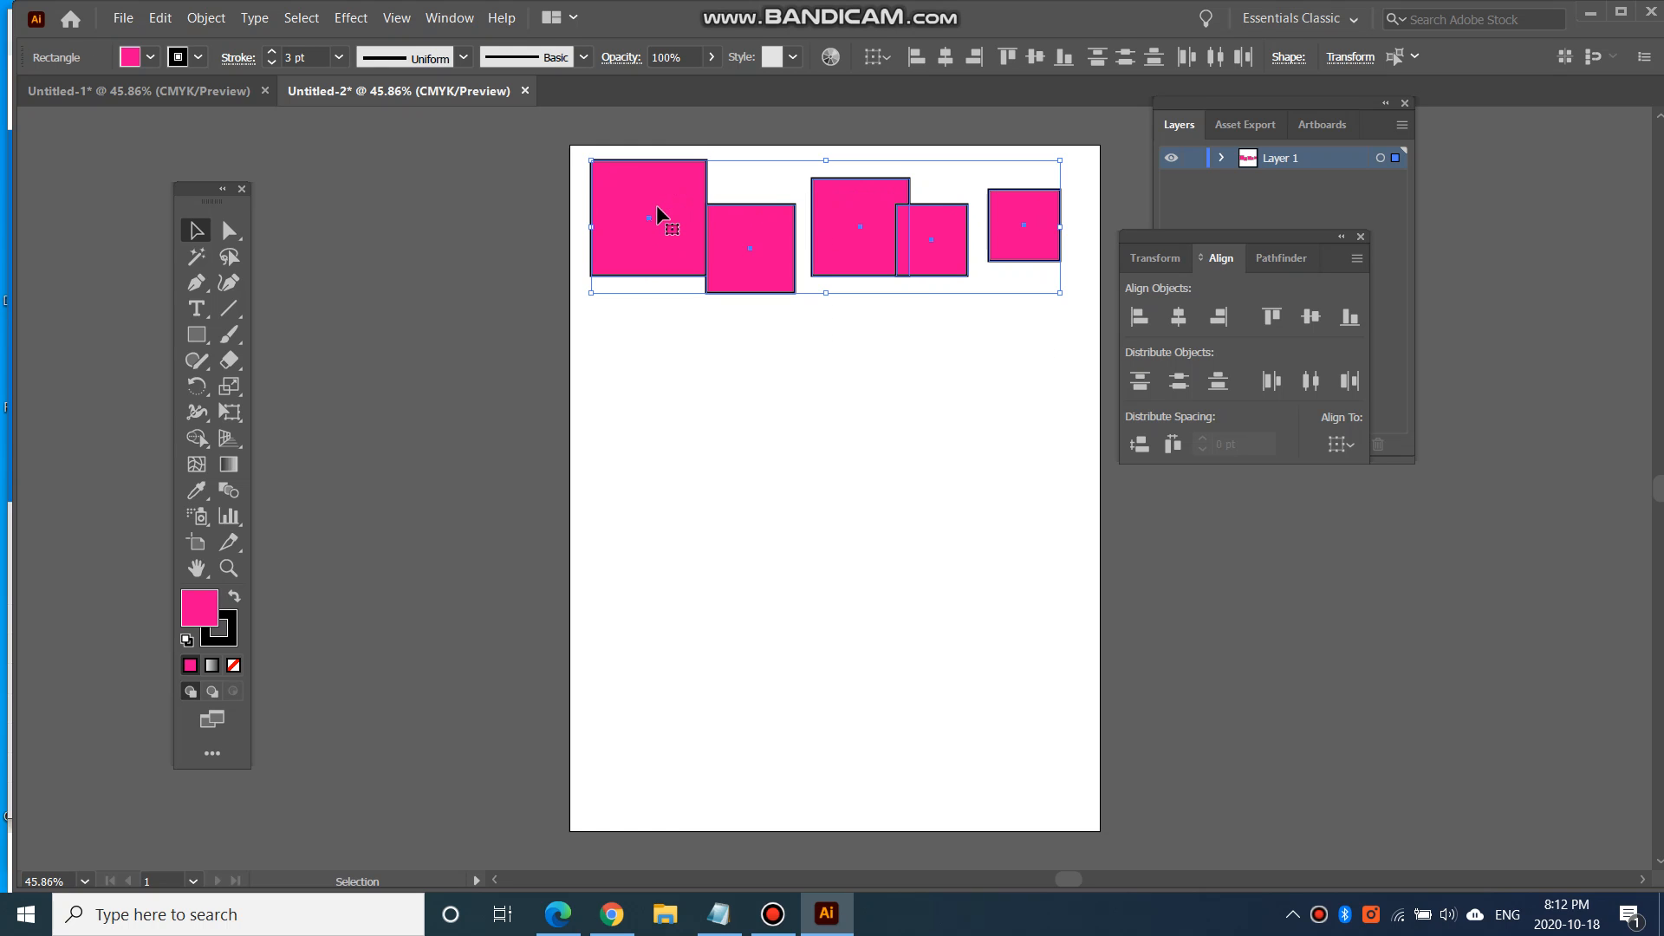
click(1271, 317)
click(1037, 393)
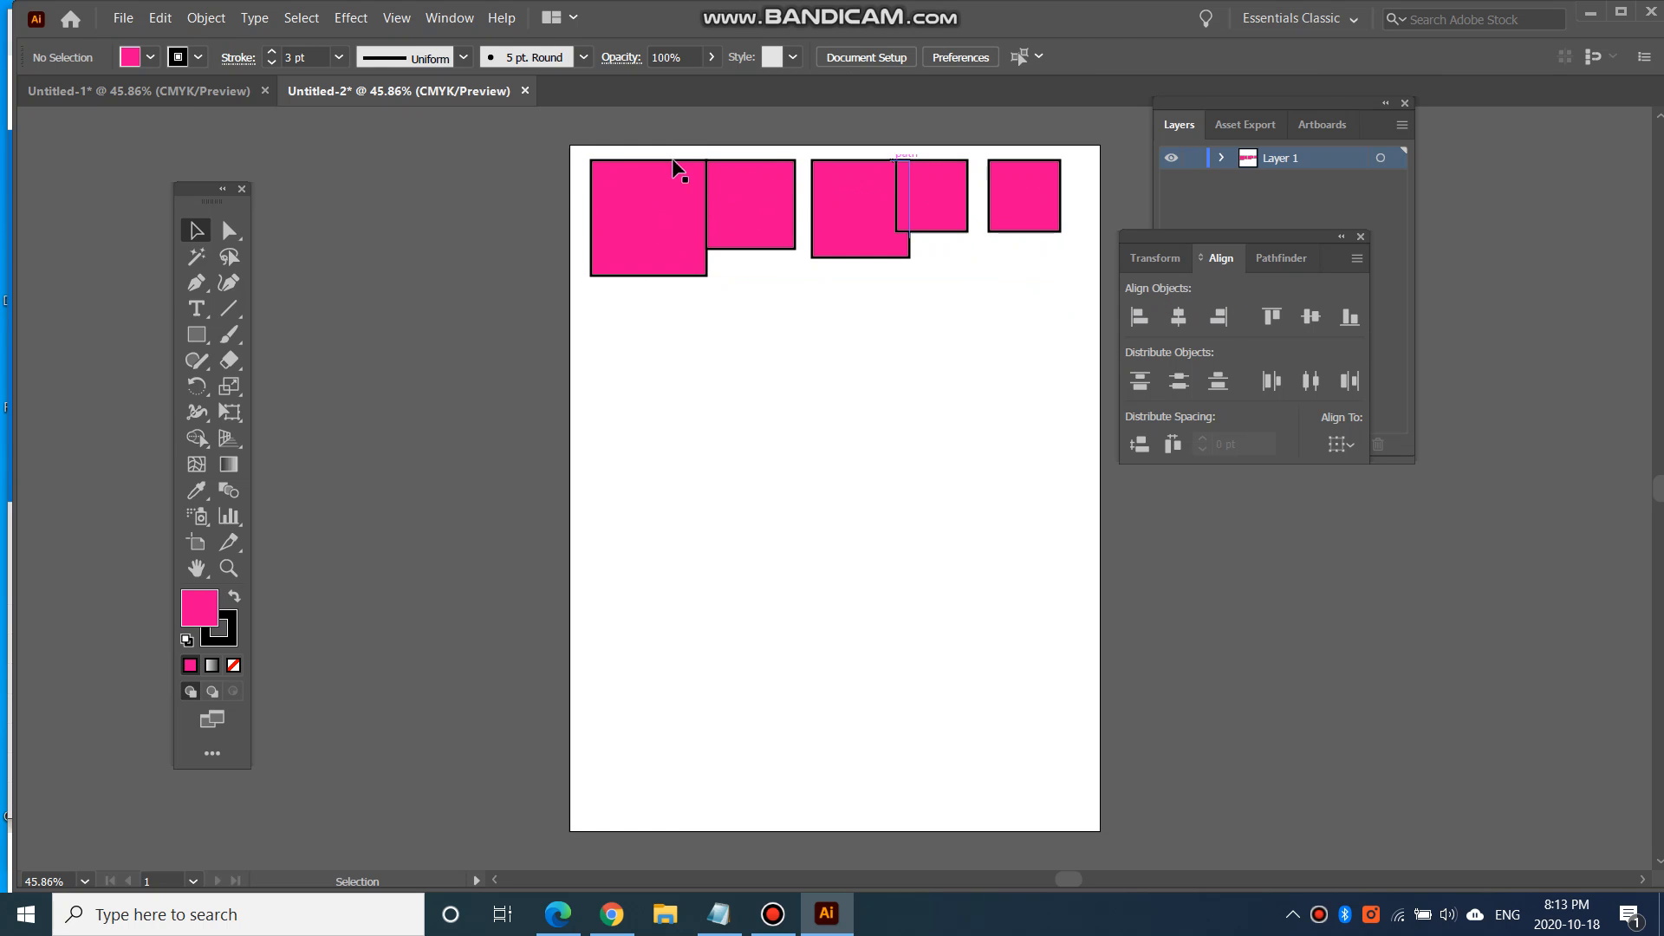
Duplicate the top-aligned row below itself and align the copied squares on their vertical centers.
drag(1074, 327, 628, 180)
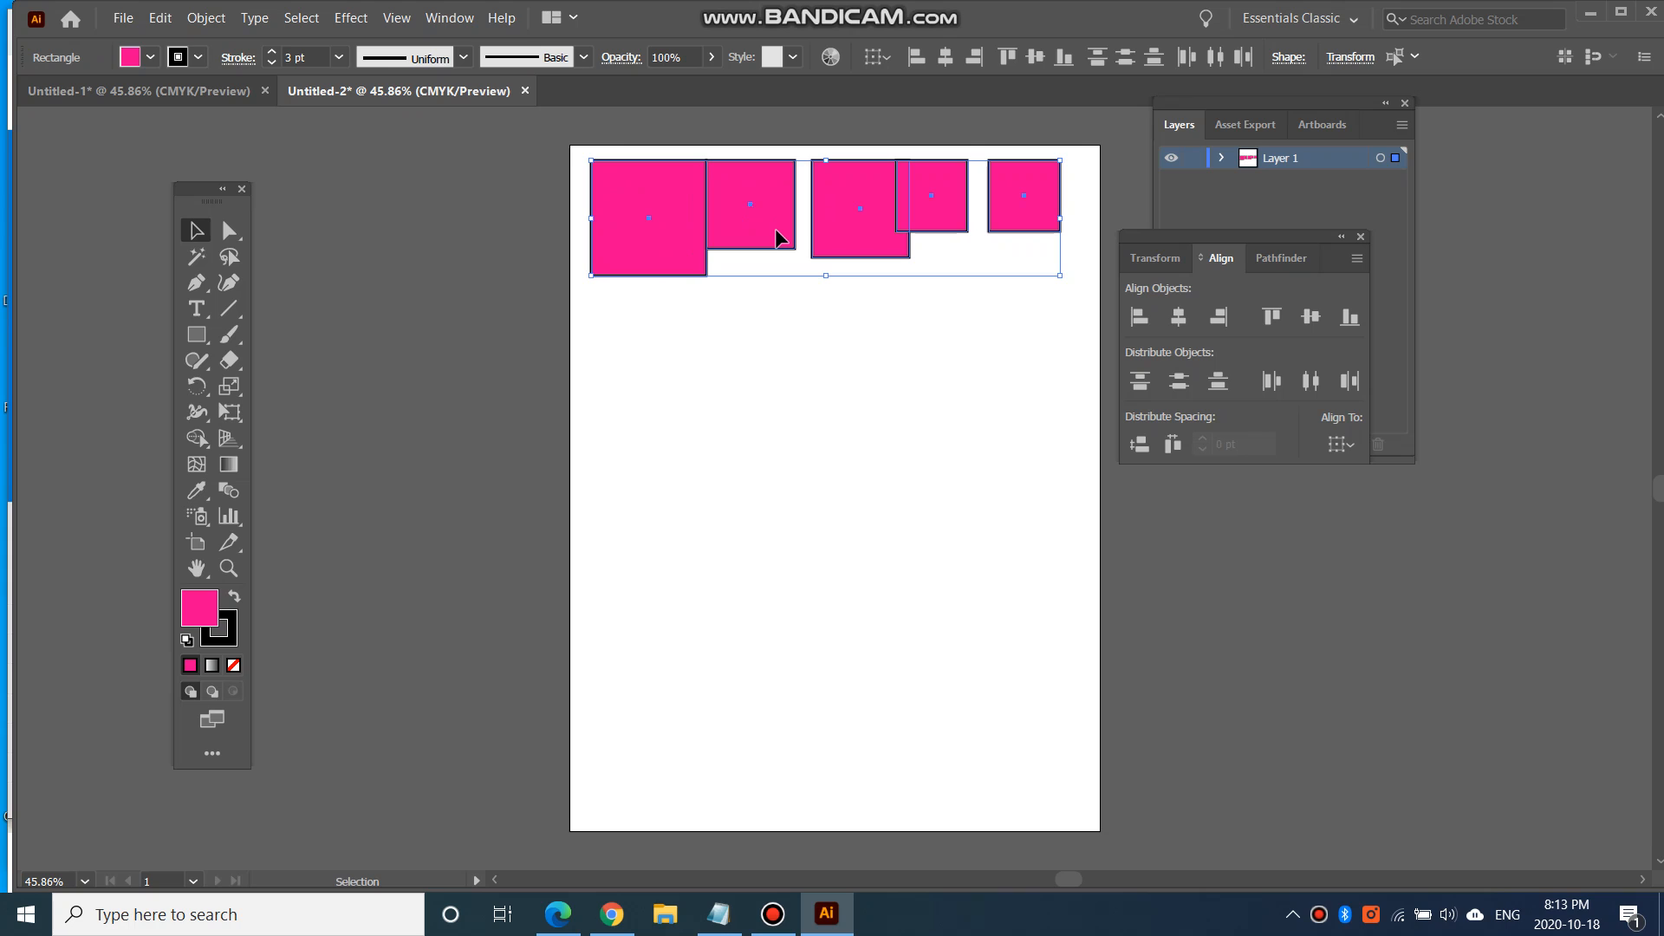
drag(777, 235, 777, 392)
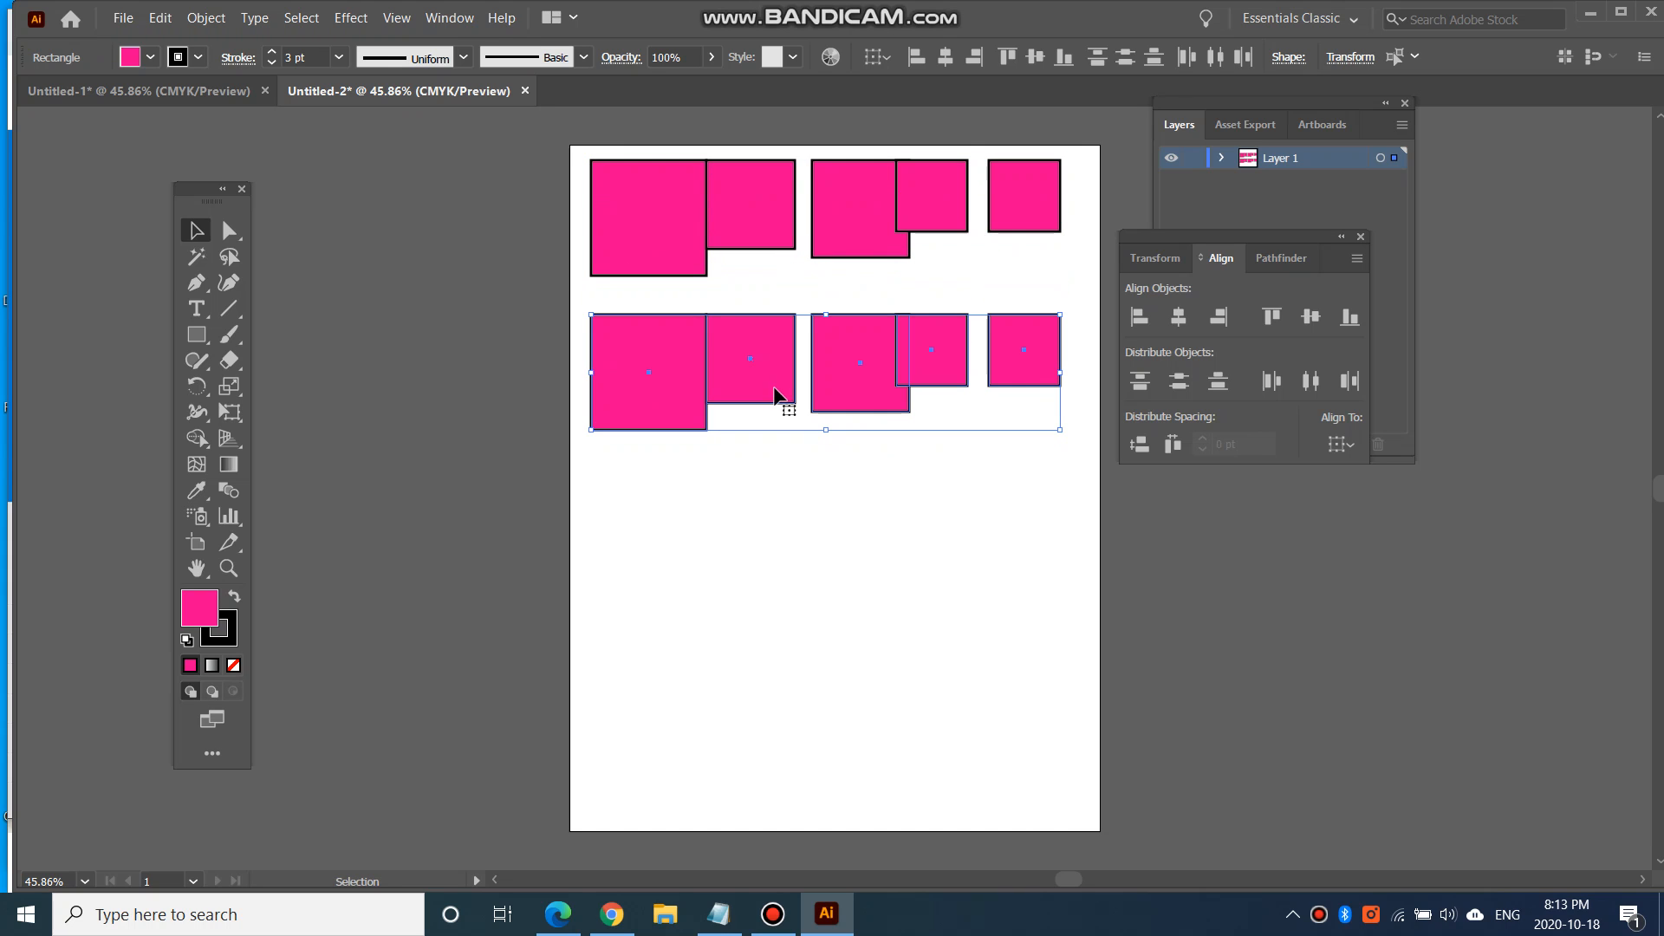
click(1311, 318)
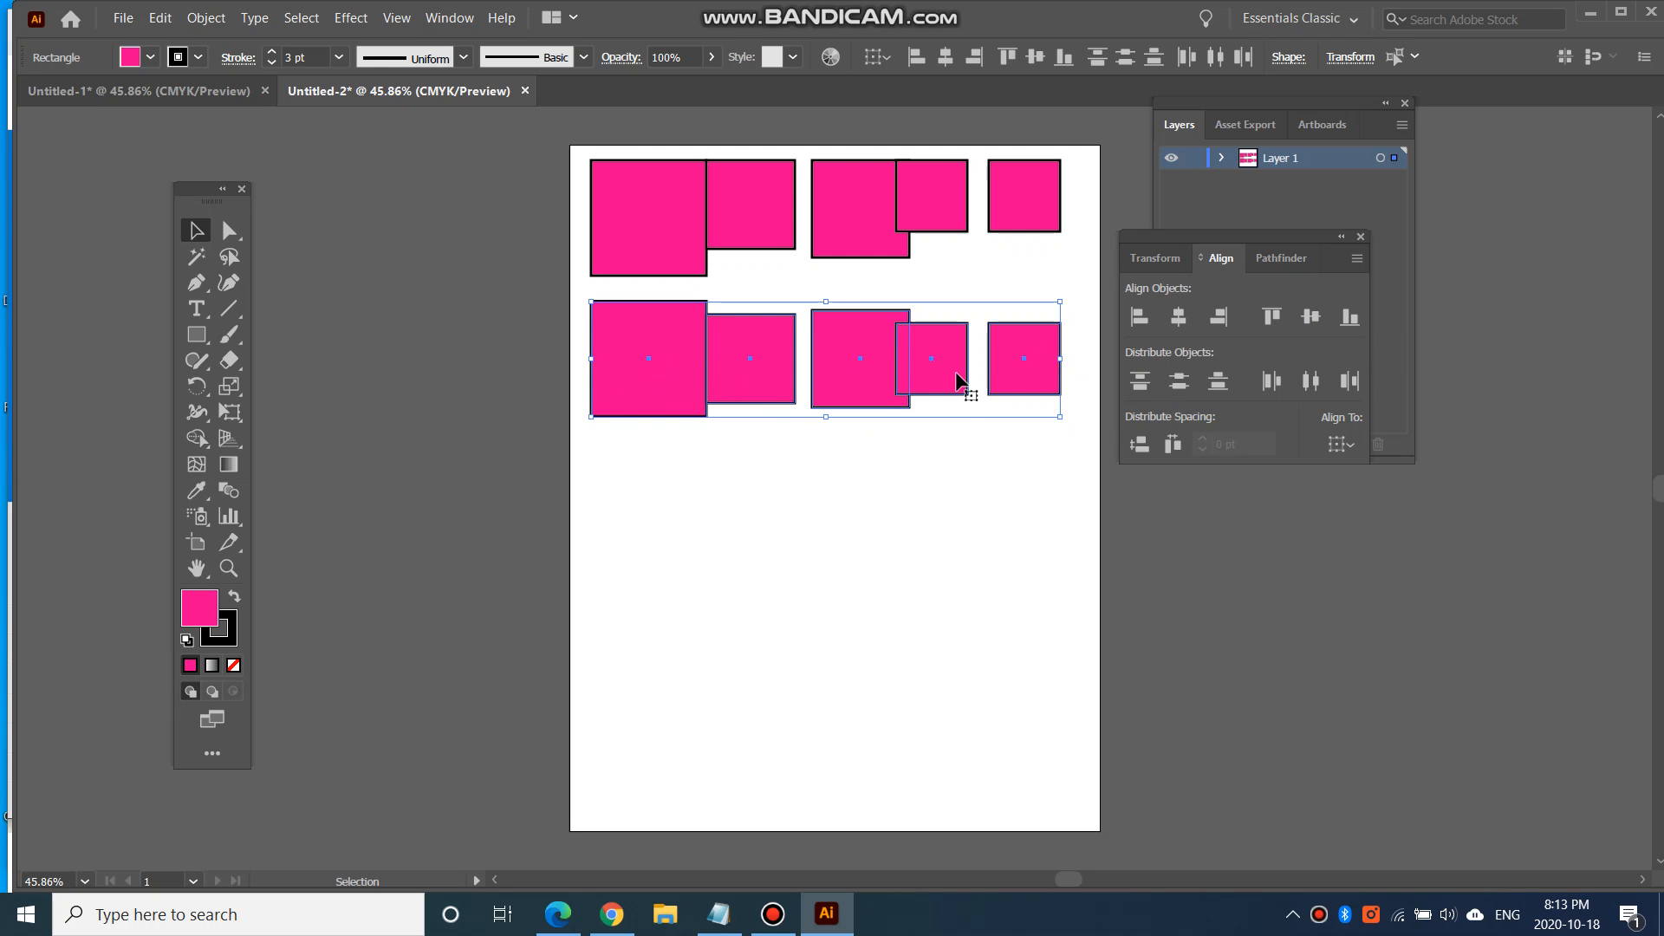
Duplicate the middle row below itself and align the copied squares along their bottom edges.
drag(1094, 452, 570, 308)
drag(770, 371, 772, 528)
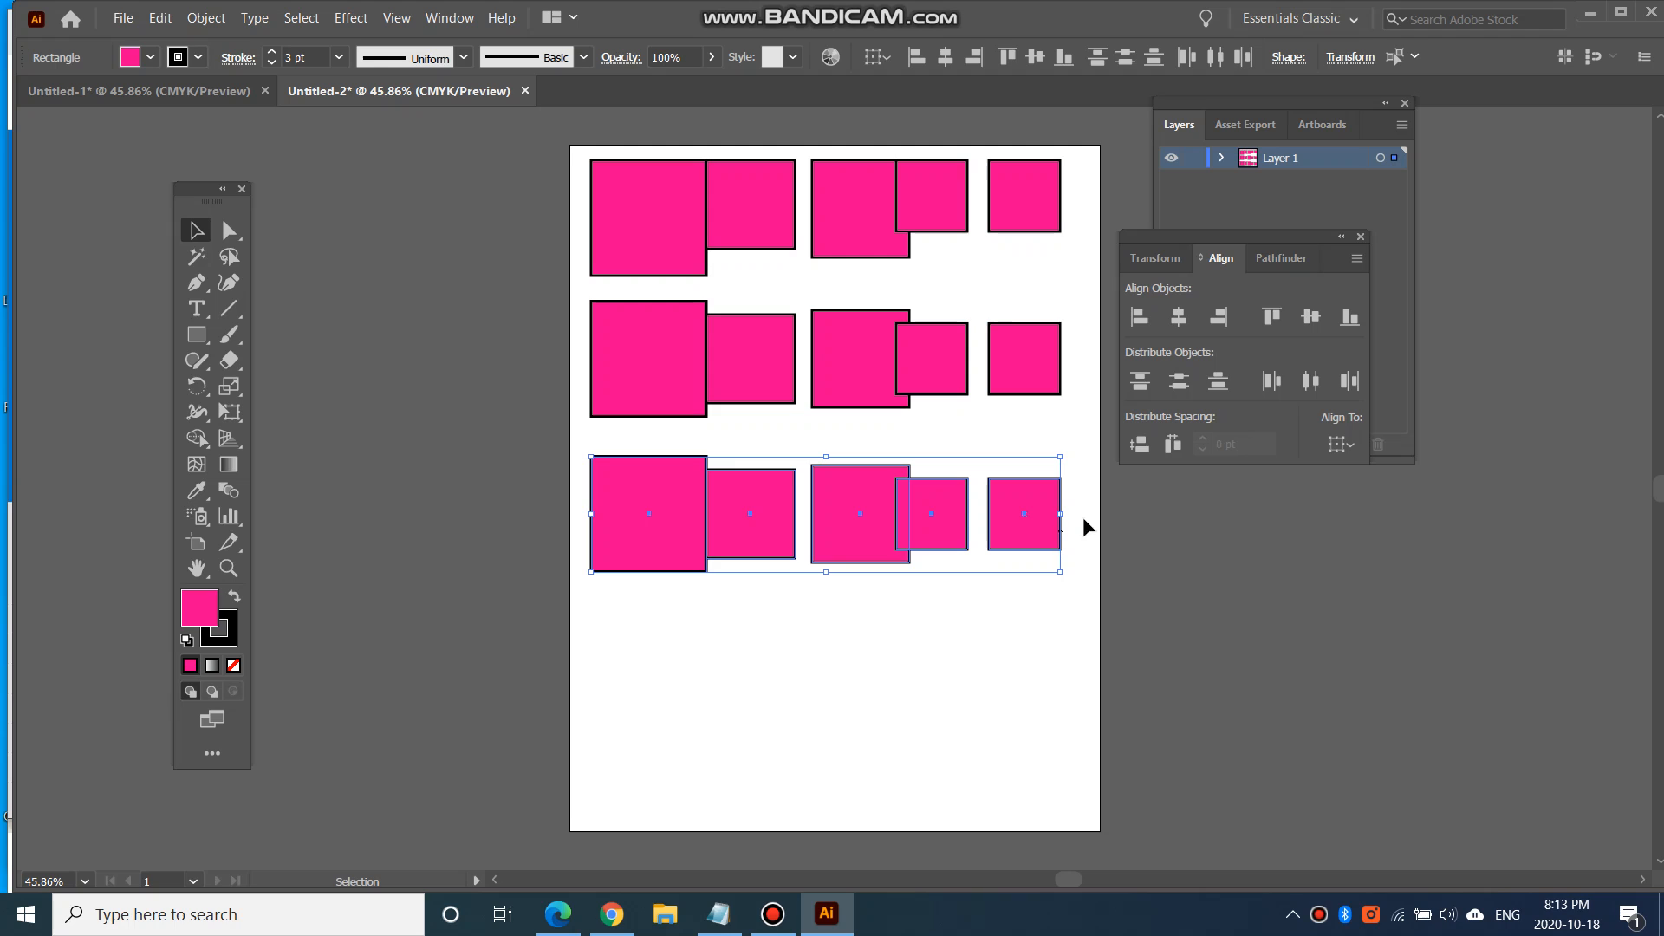
click(1361, 320)
click(1205, 601)
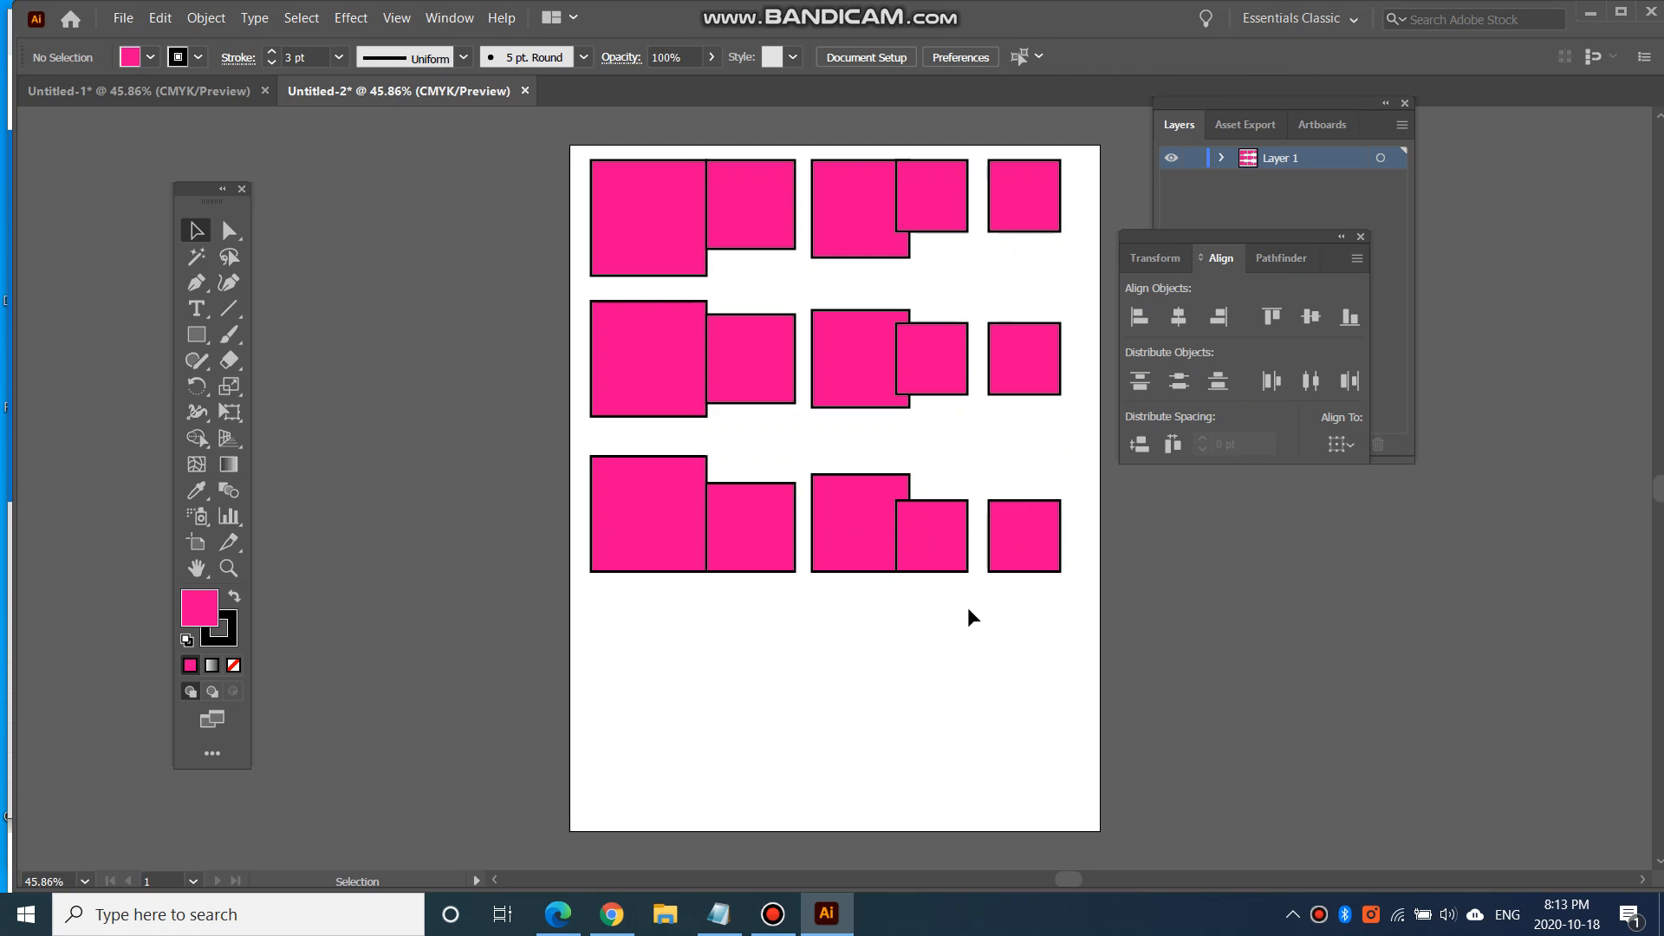
Create another portrait Letter document, 612 x 792 pt, in CMYK color, and activate the Rectangle tool.
click(126, 88)
click(381, 92)
click(123, 18)
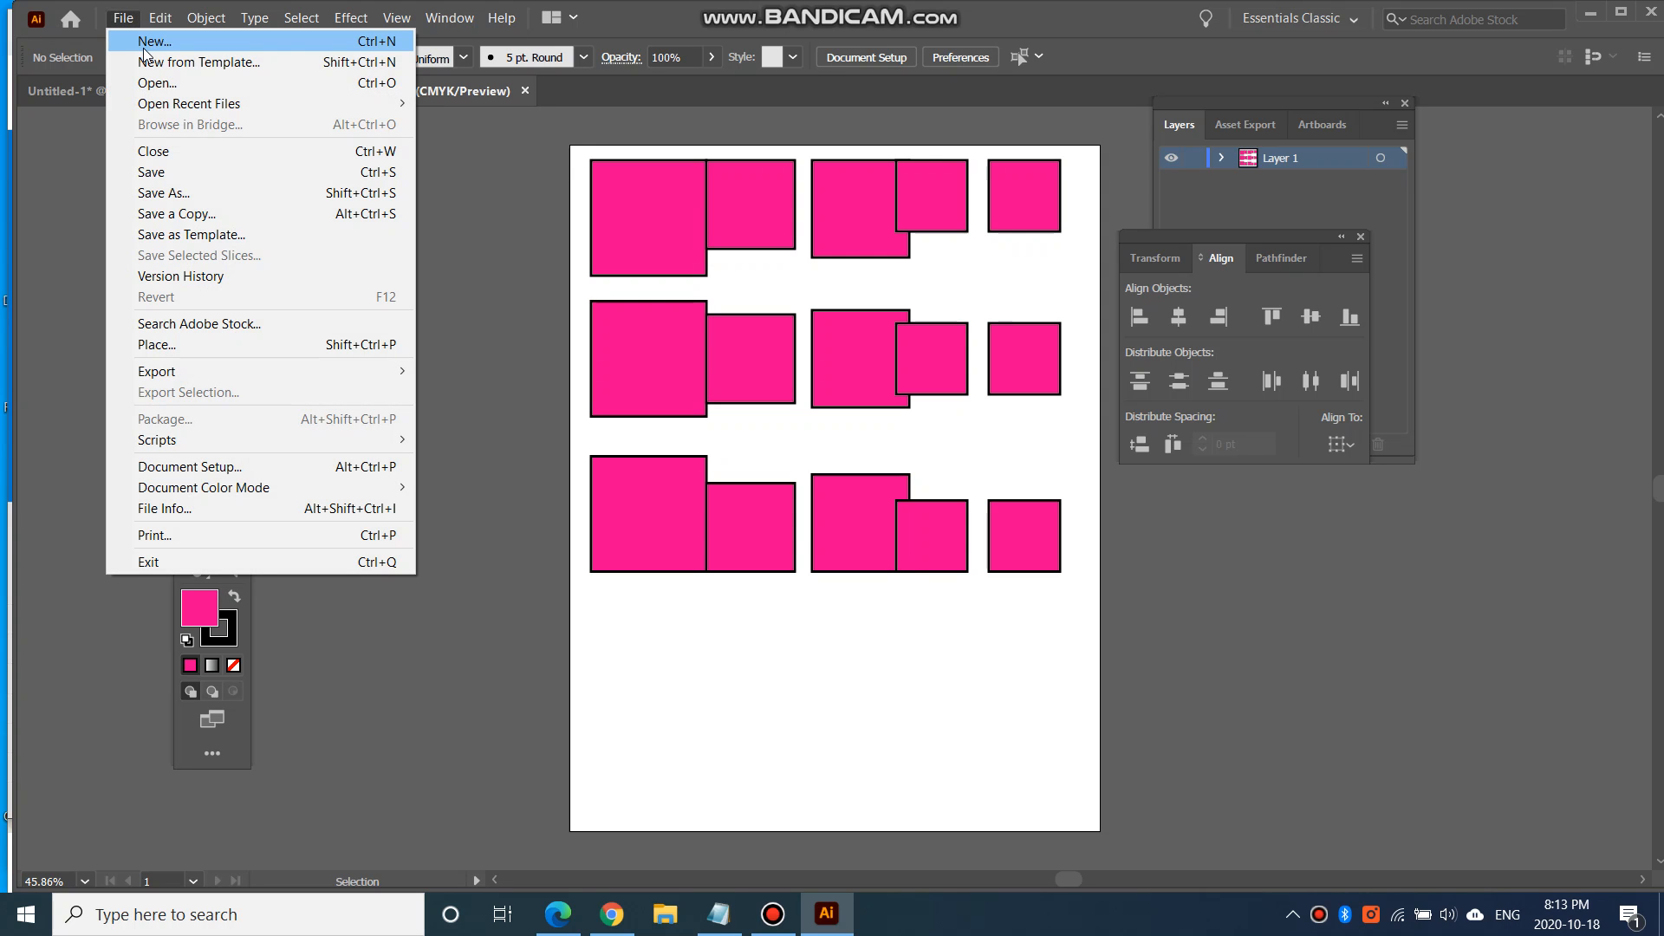
click(144, 48)
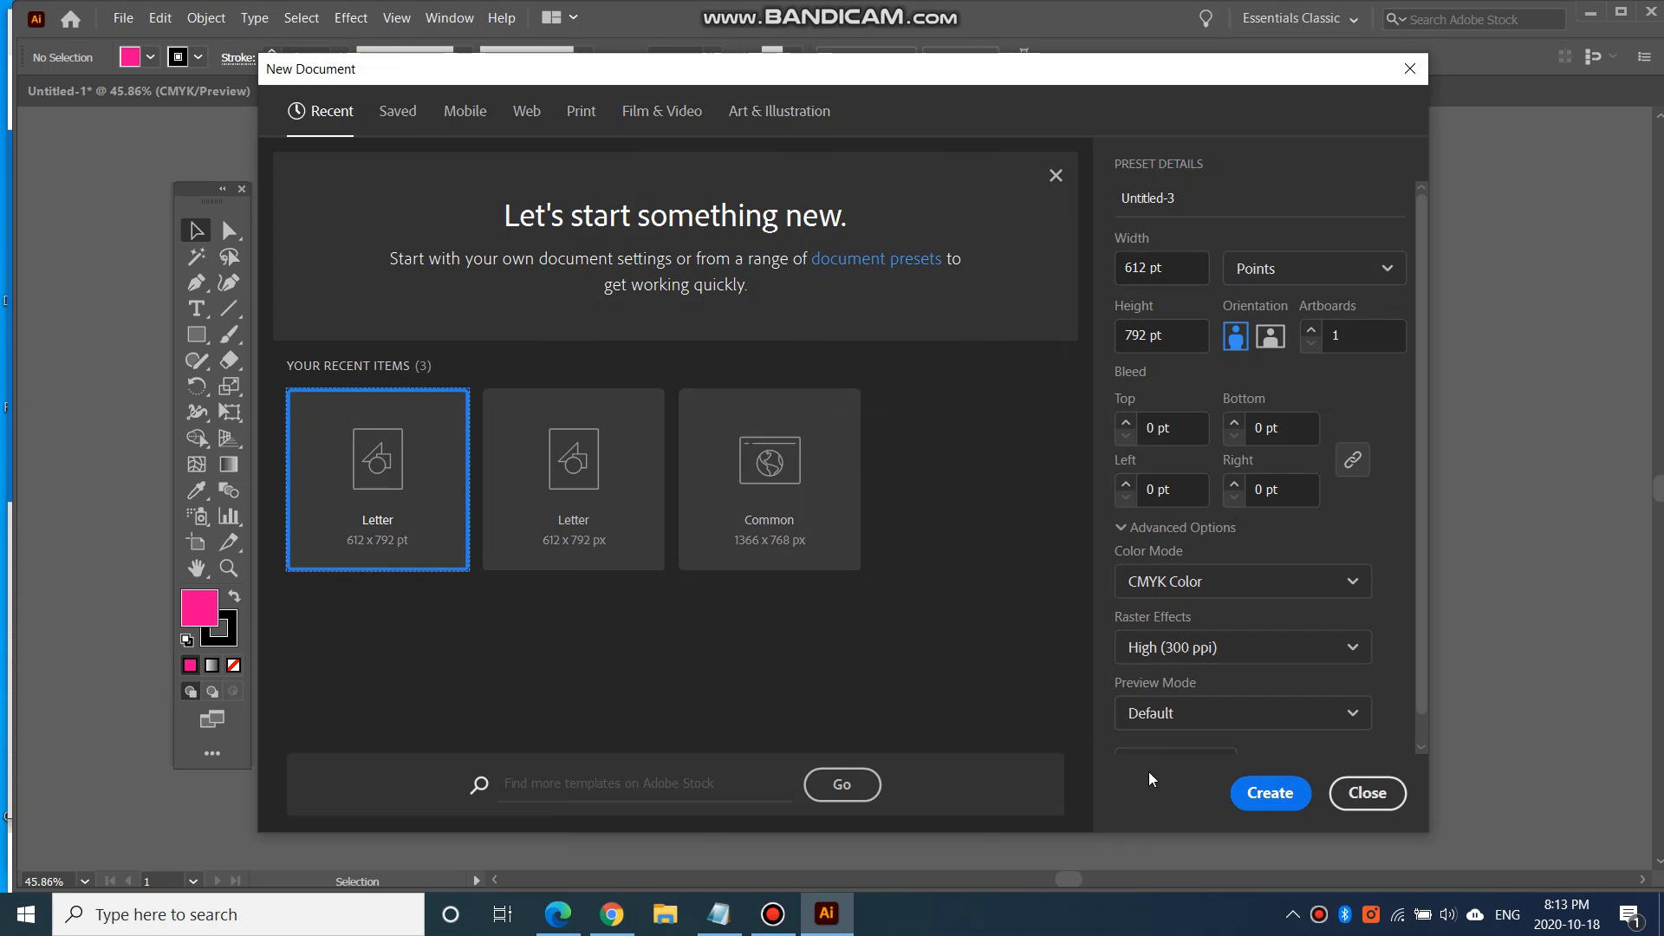
click(1301, 803)
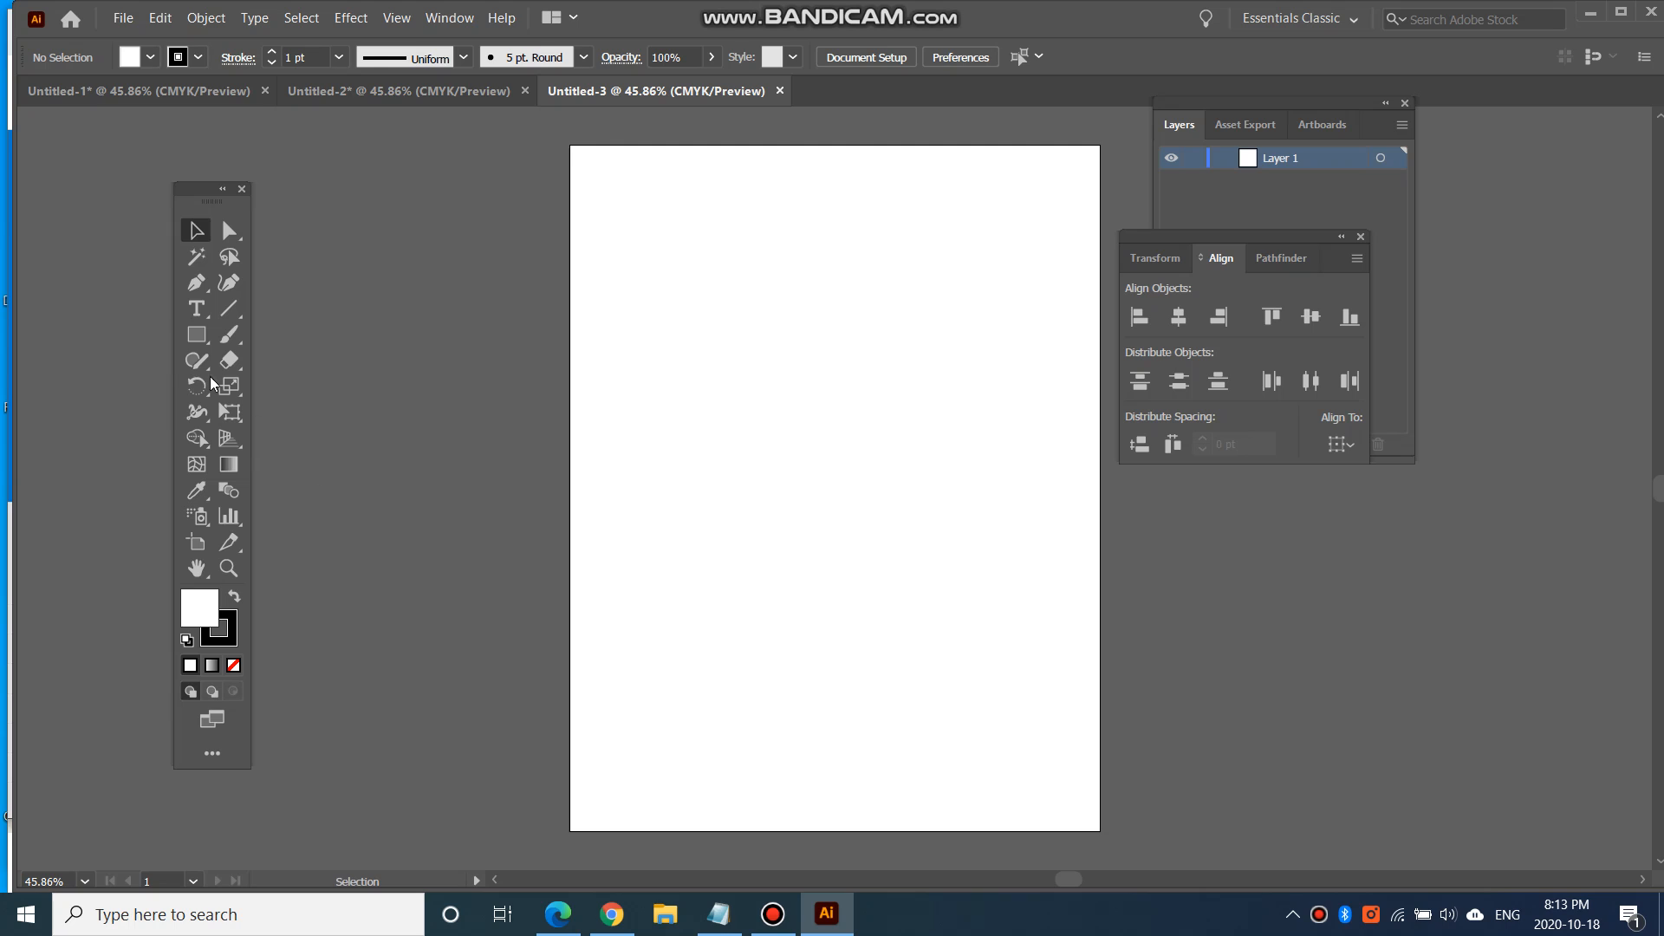
click(197, 338)
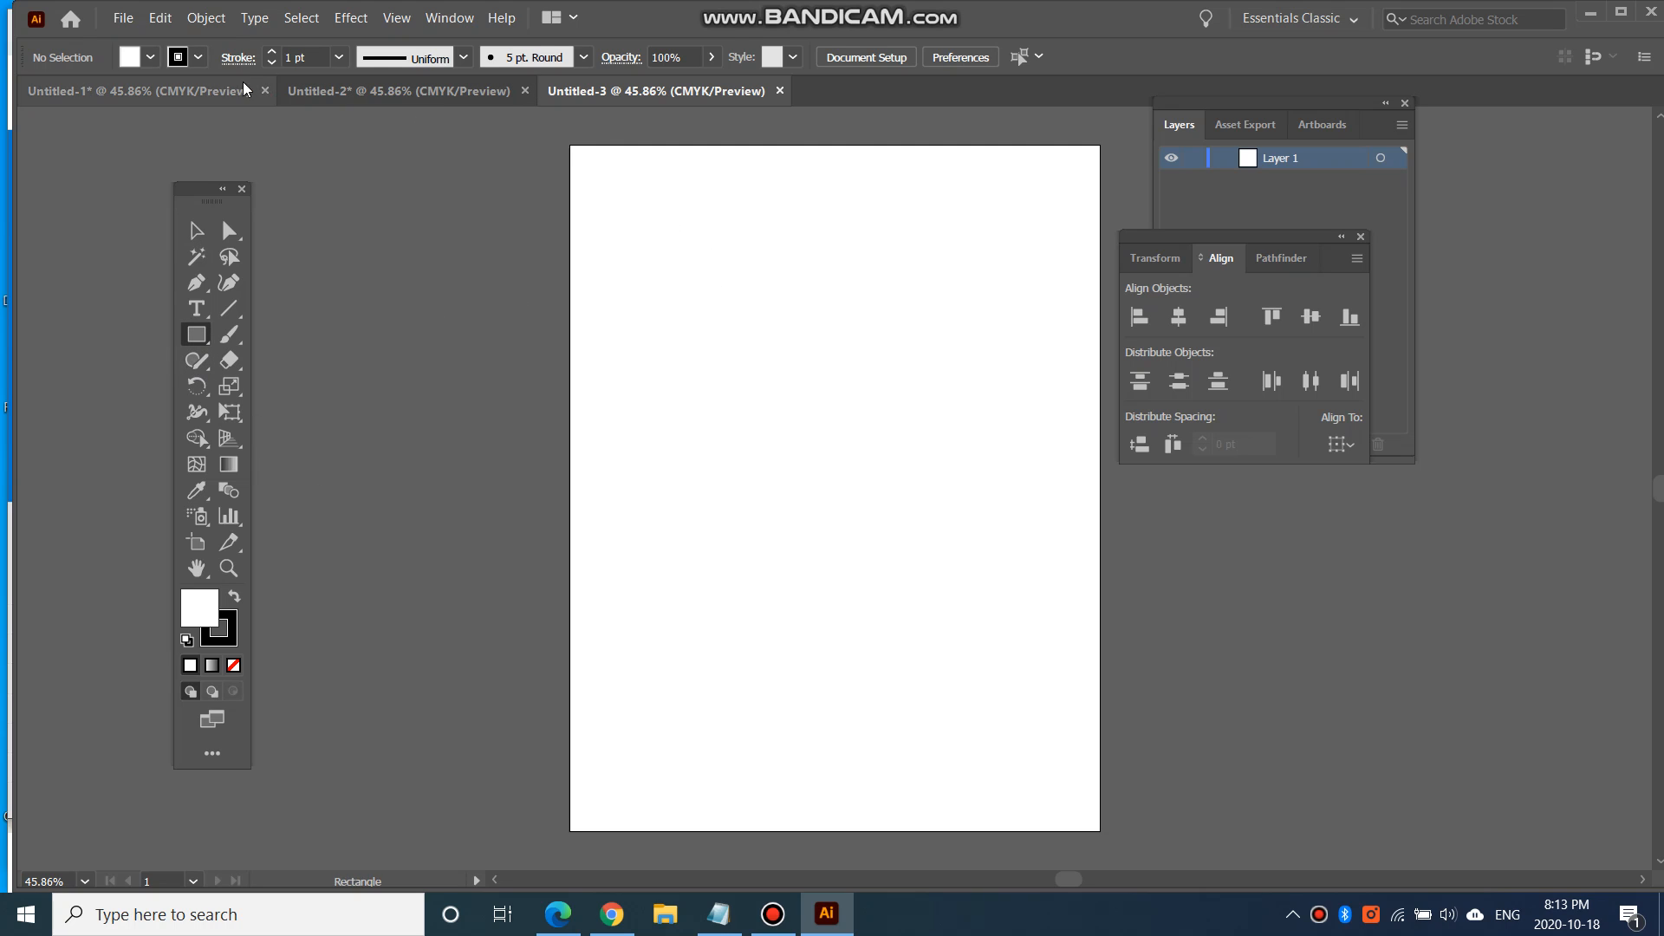
Draw a small square near the artboard's upper-left corner with a pink fill and a 4 pt black stroke.
click(151, 57)
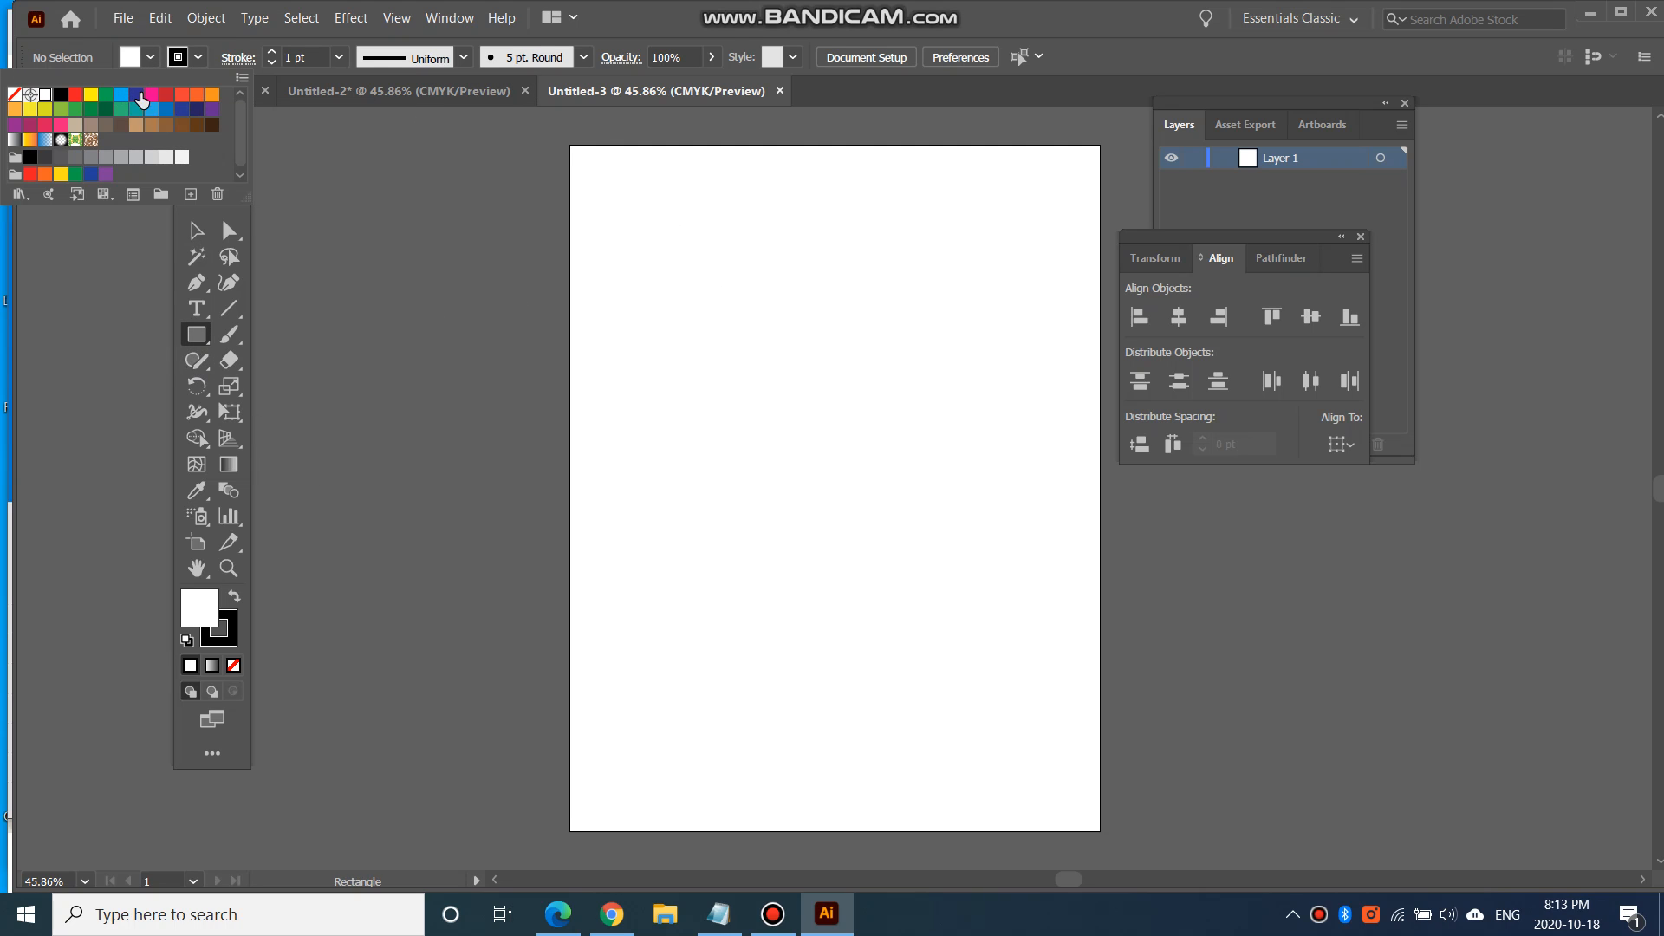
click(151, 97)
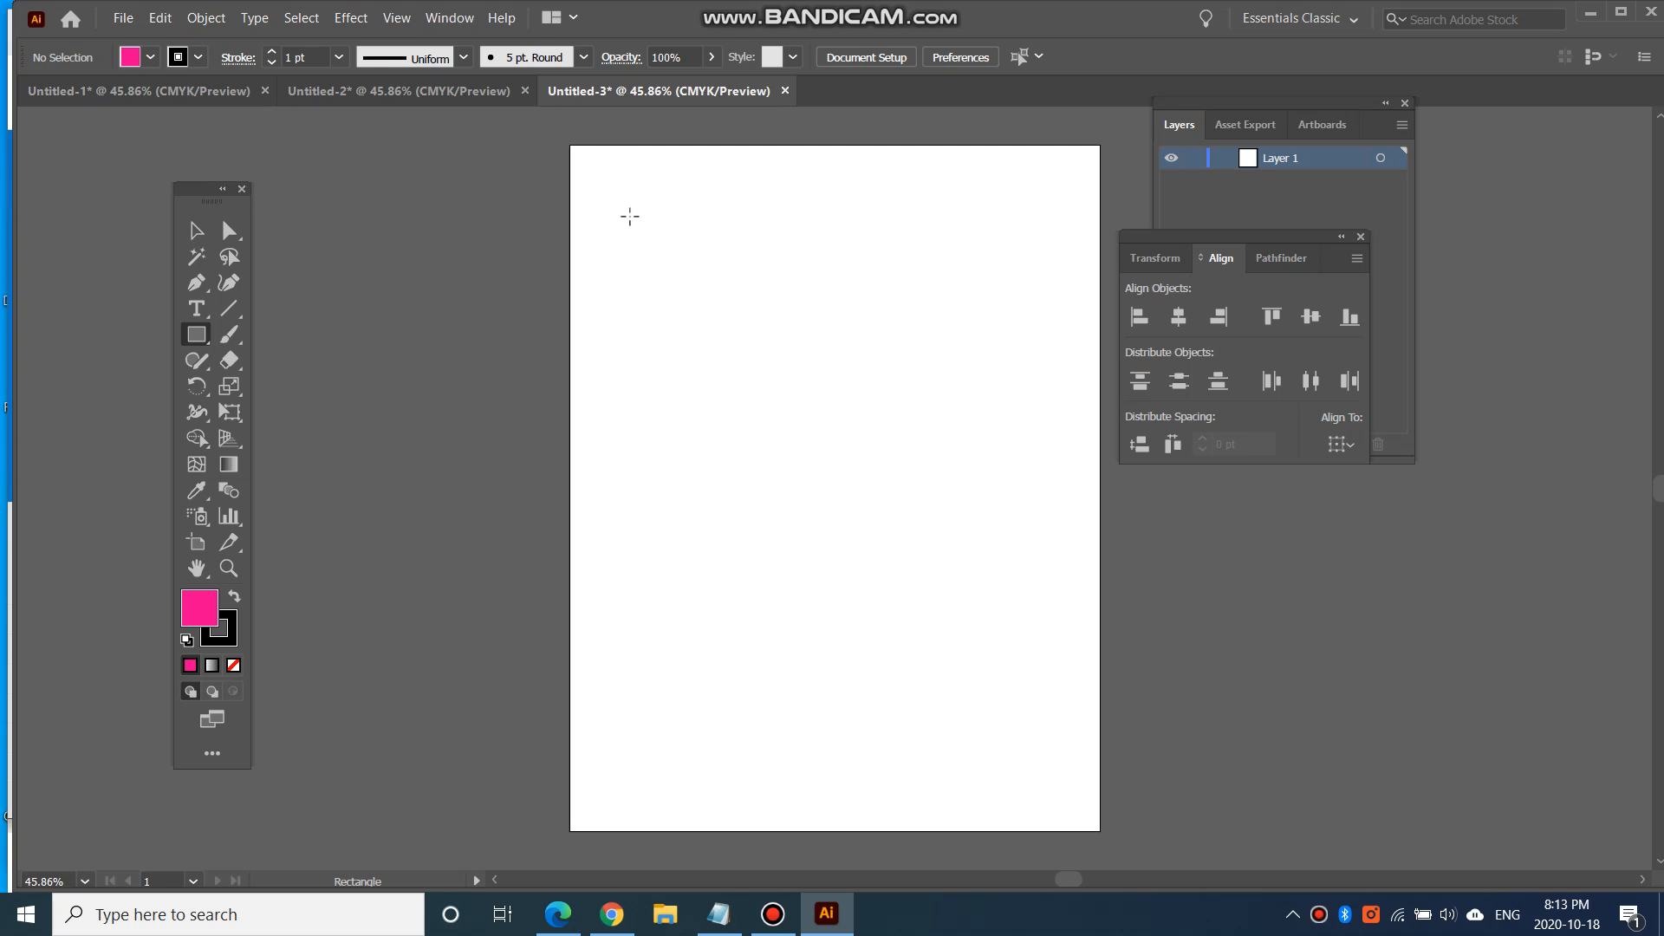
drag(630, 217, 703, 290)
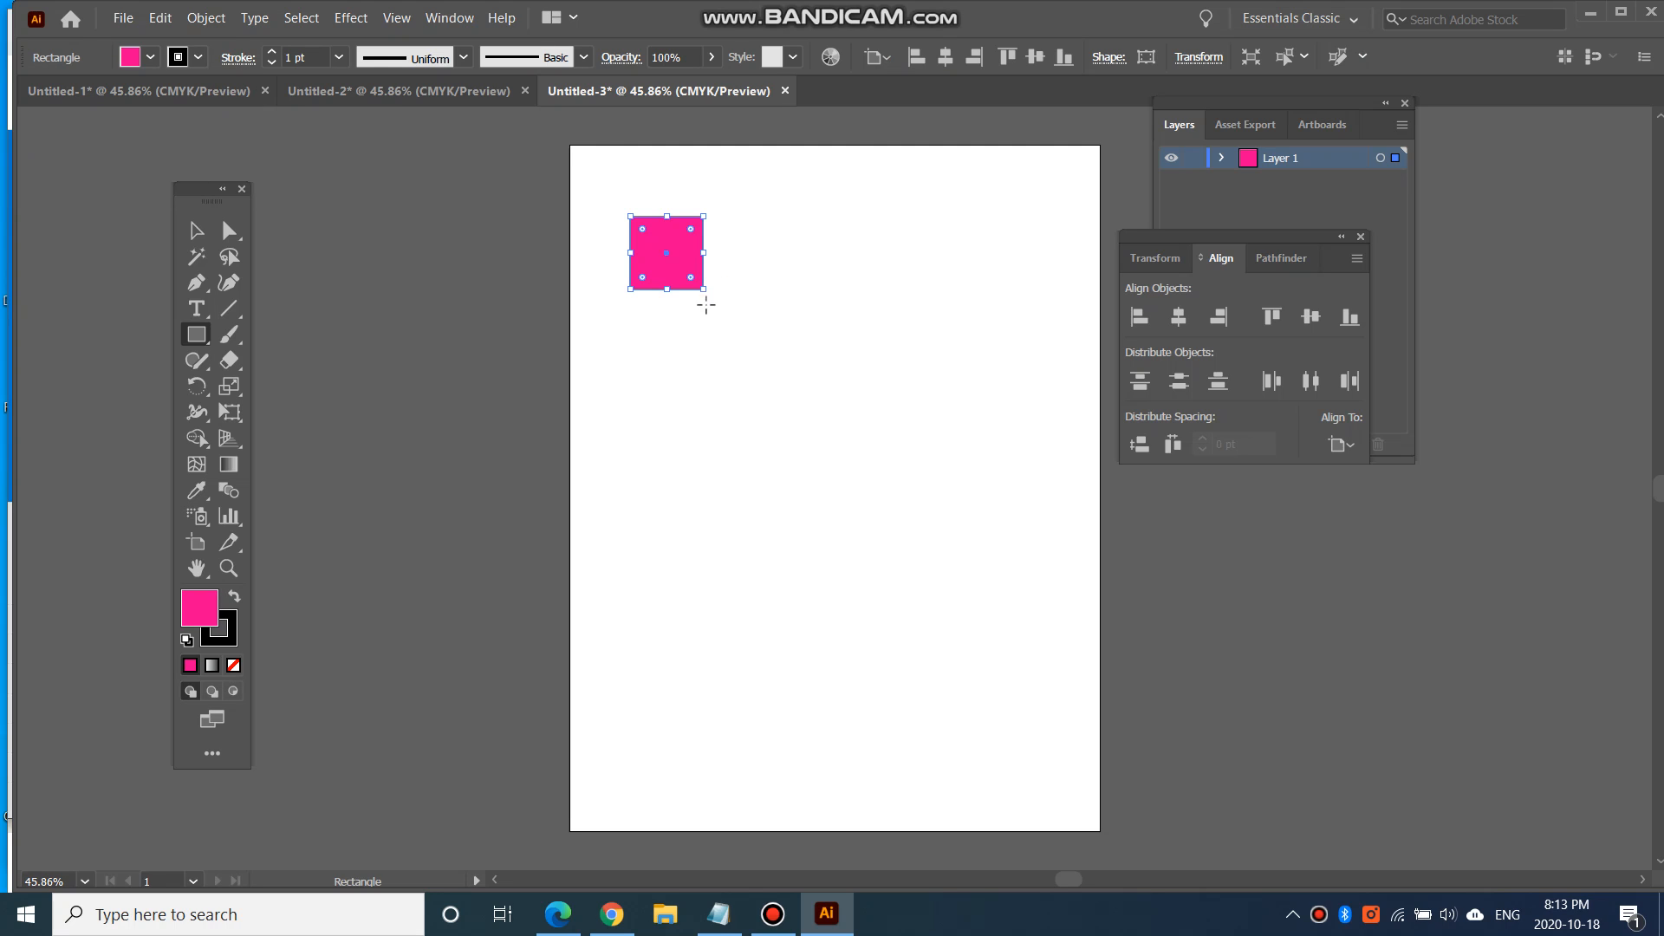
click(271, 51)
click(271, 51)
click(271, 51)
key(v)
click(684, 323)
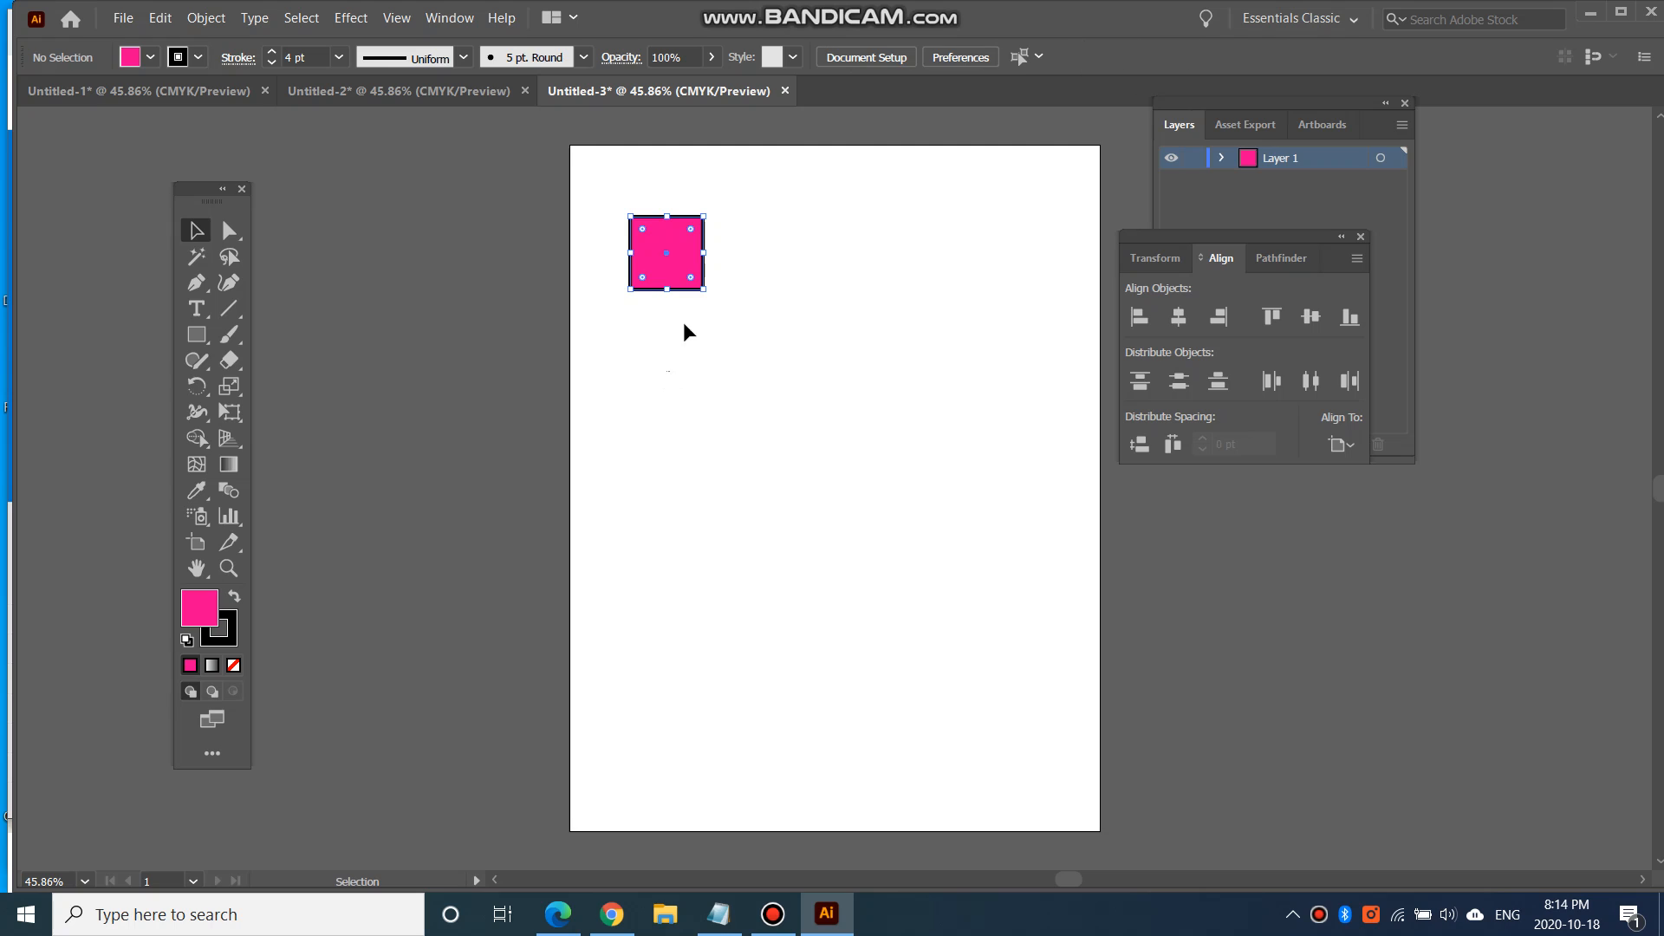
Duplicate the pink square into a loose column of six and align all of them on their left edges.
drag(673, 265, 648, 234)
click(834, 643)
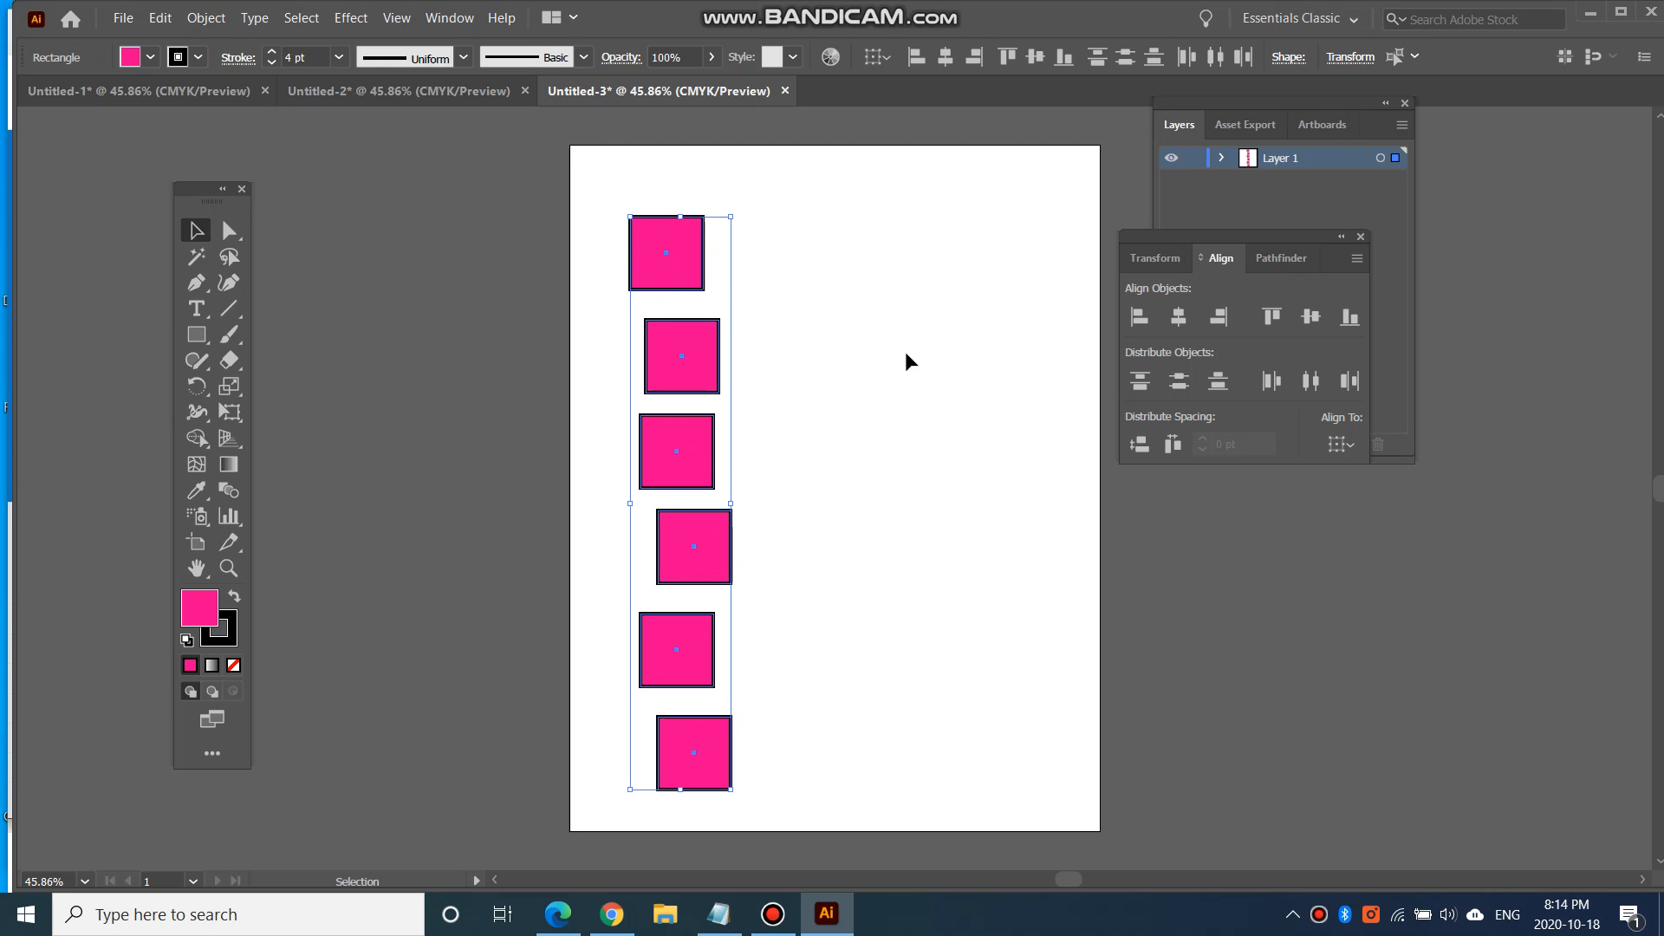
click(1140, 318)
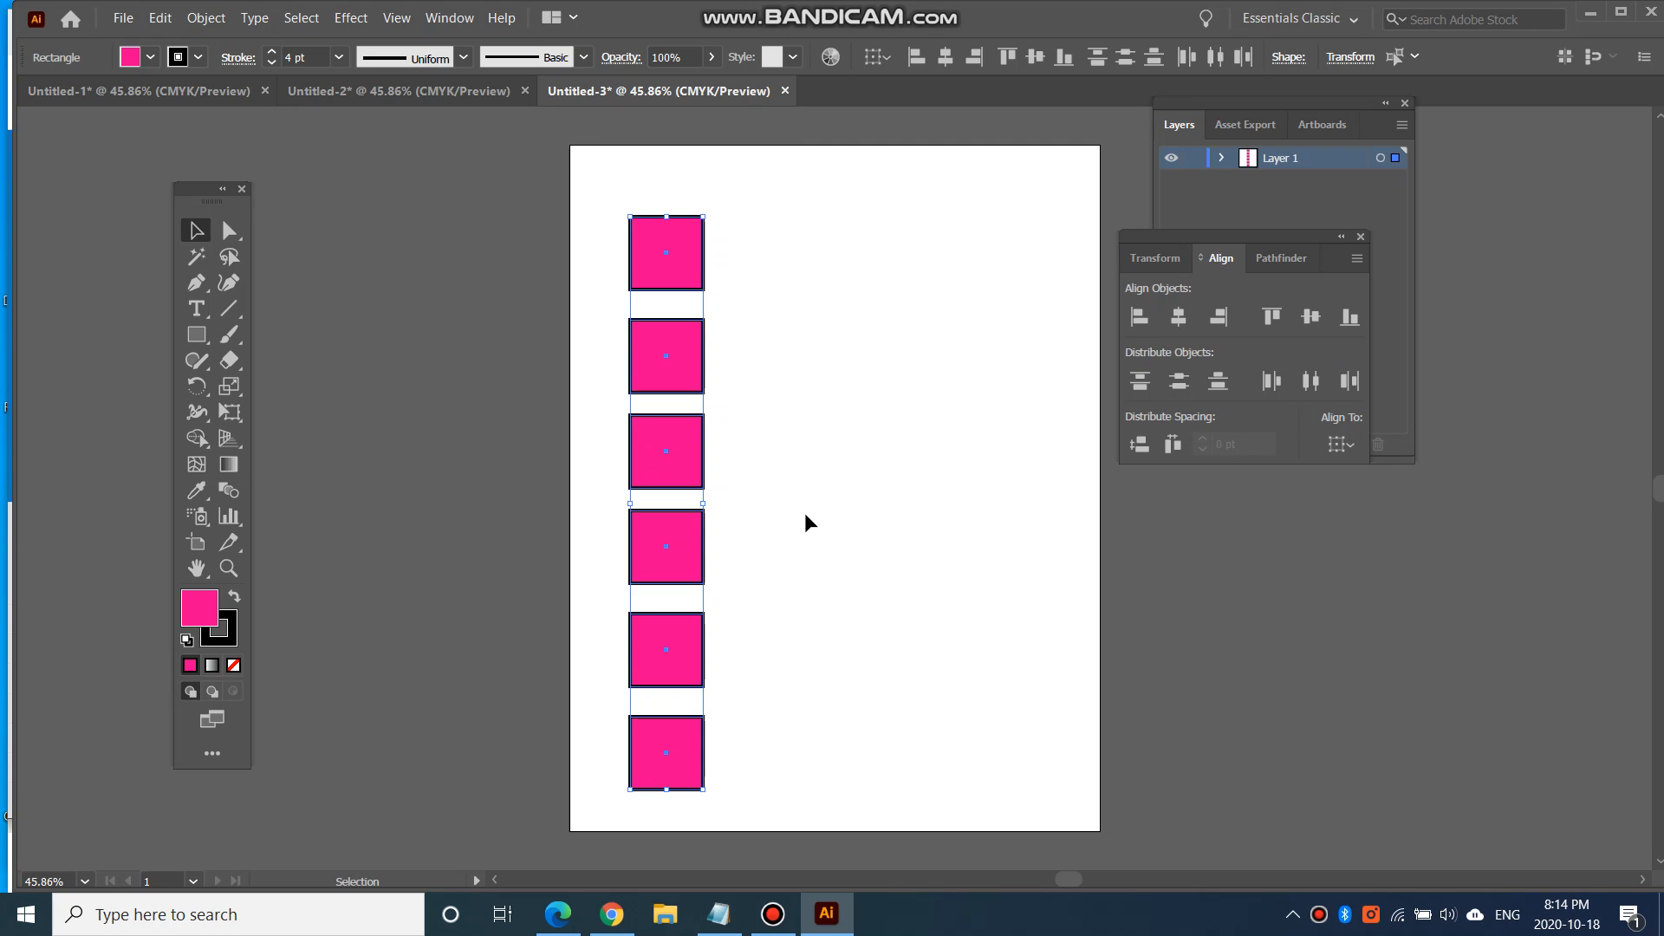
click(793, 473)
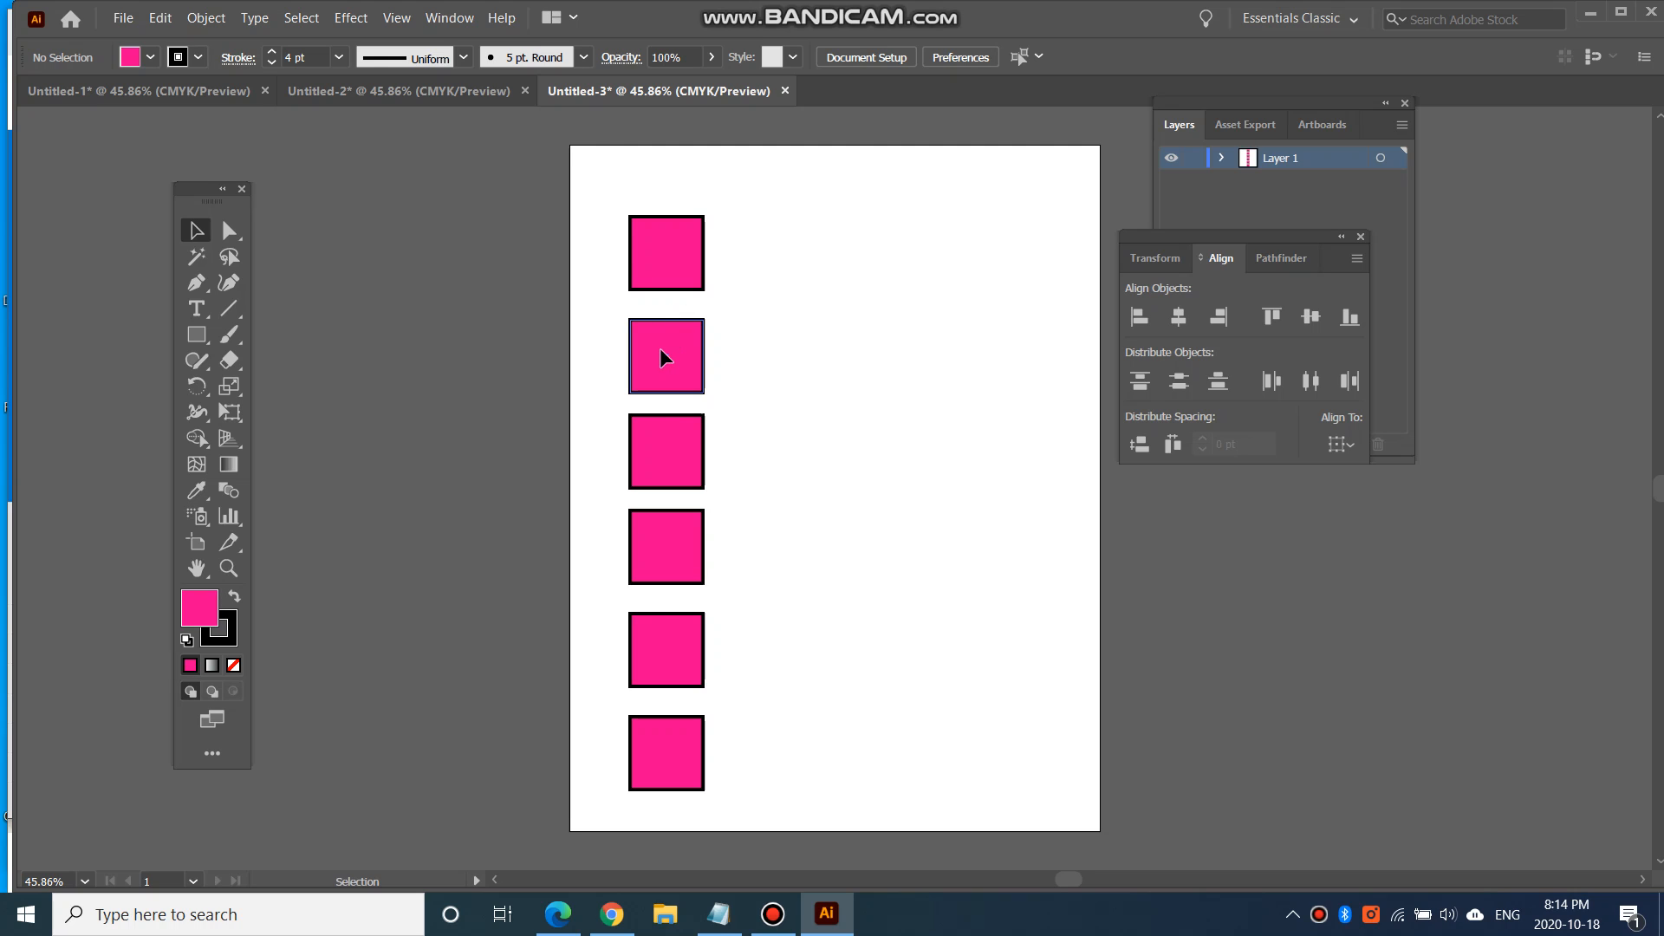
Move the column's second square slightly up and its fifth square slightly down to make the gaps uneven.
drag(659, 347, 657, 331)
click(757, 380)
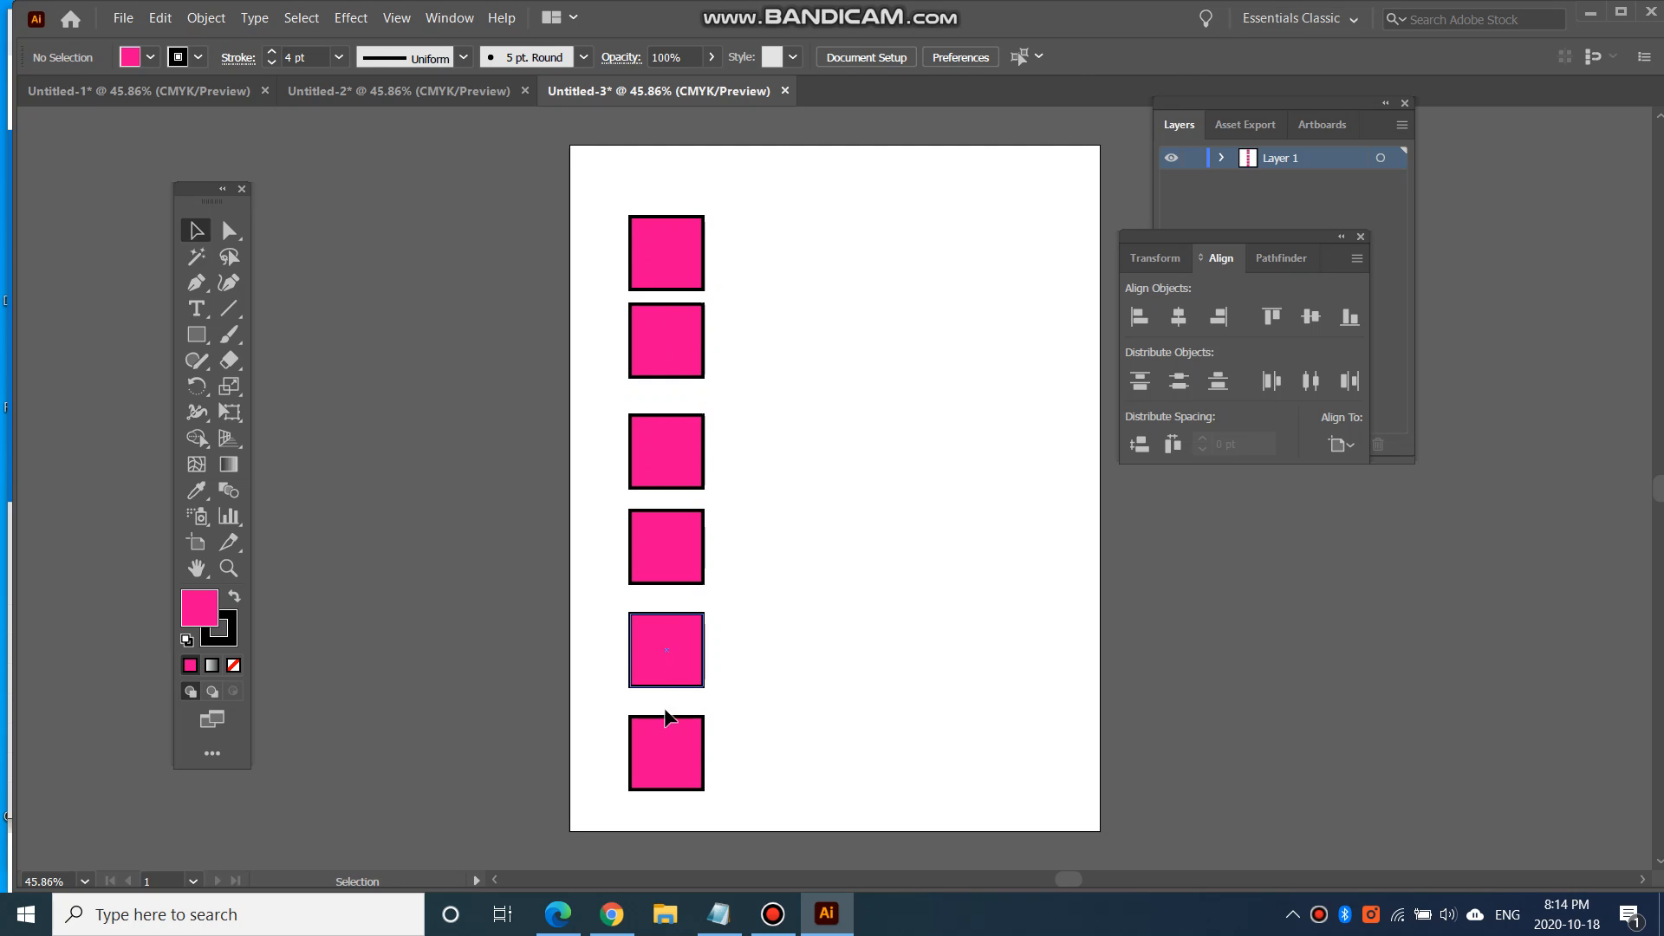
drag(659, 658, 659, 672)
click(898, 598)
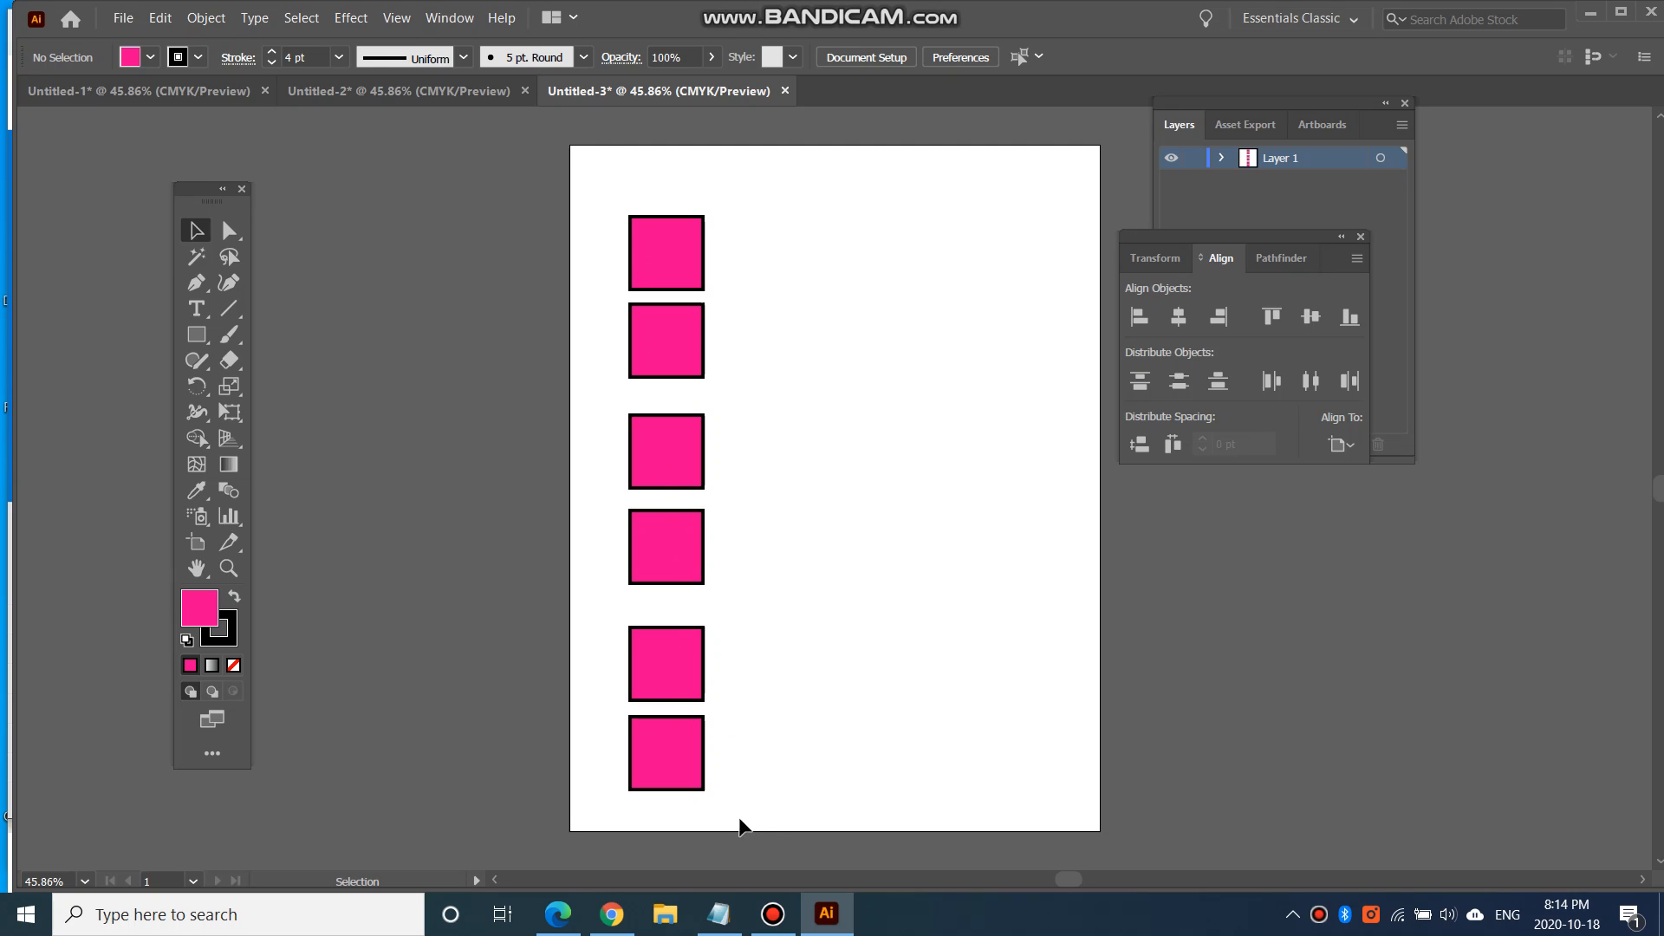
Select all six squares in the column and distribute them vertically by their top edges.
drag(749, 826, 651, 178)
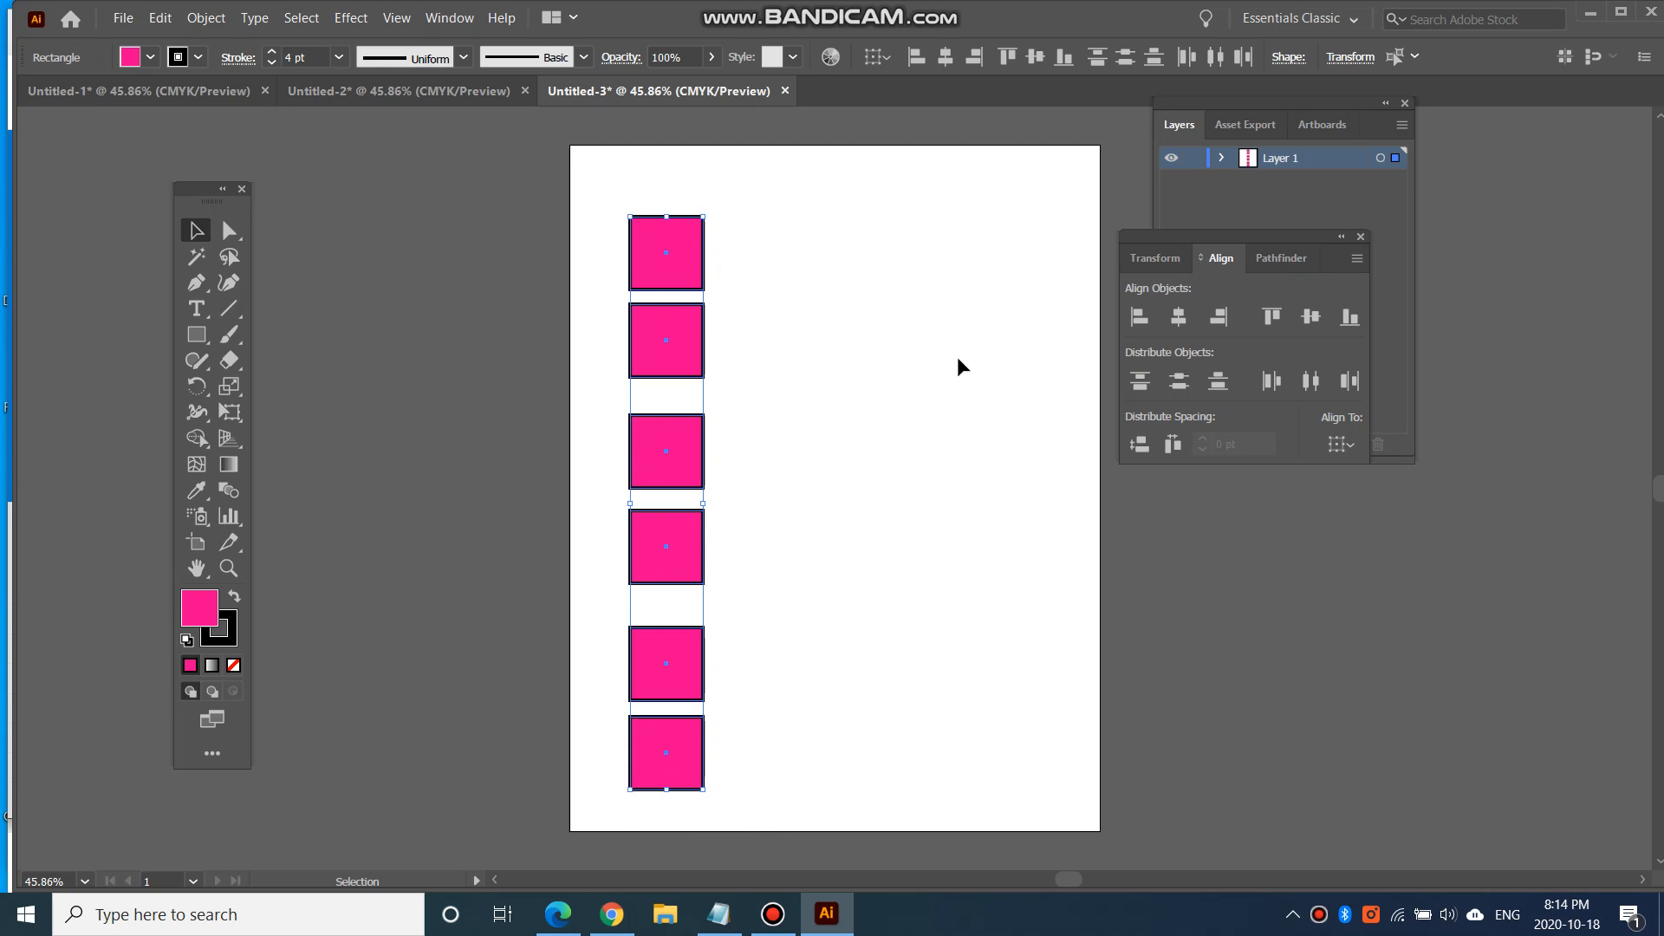
click(1141, 381)
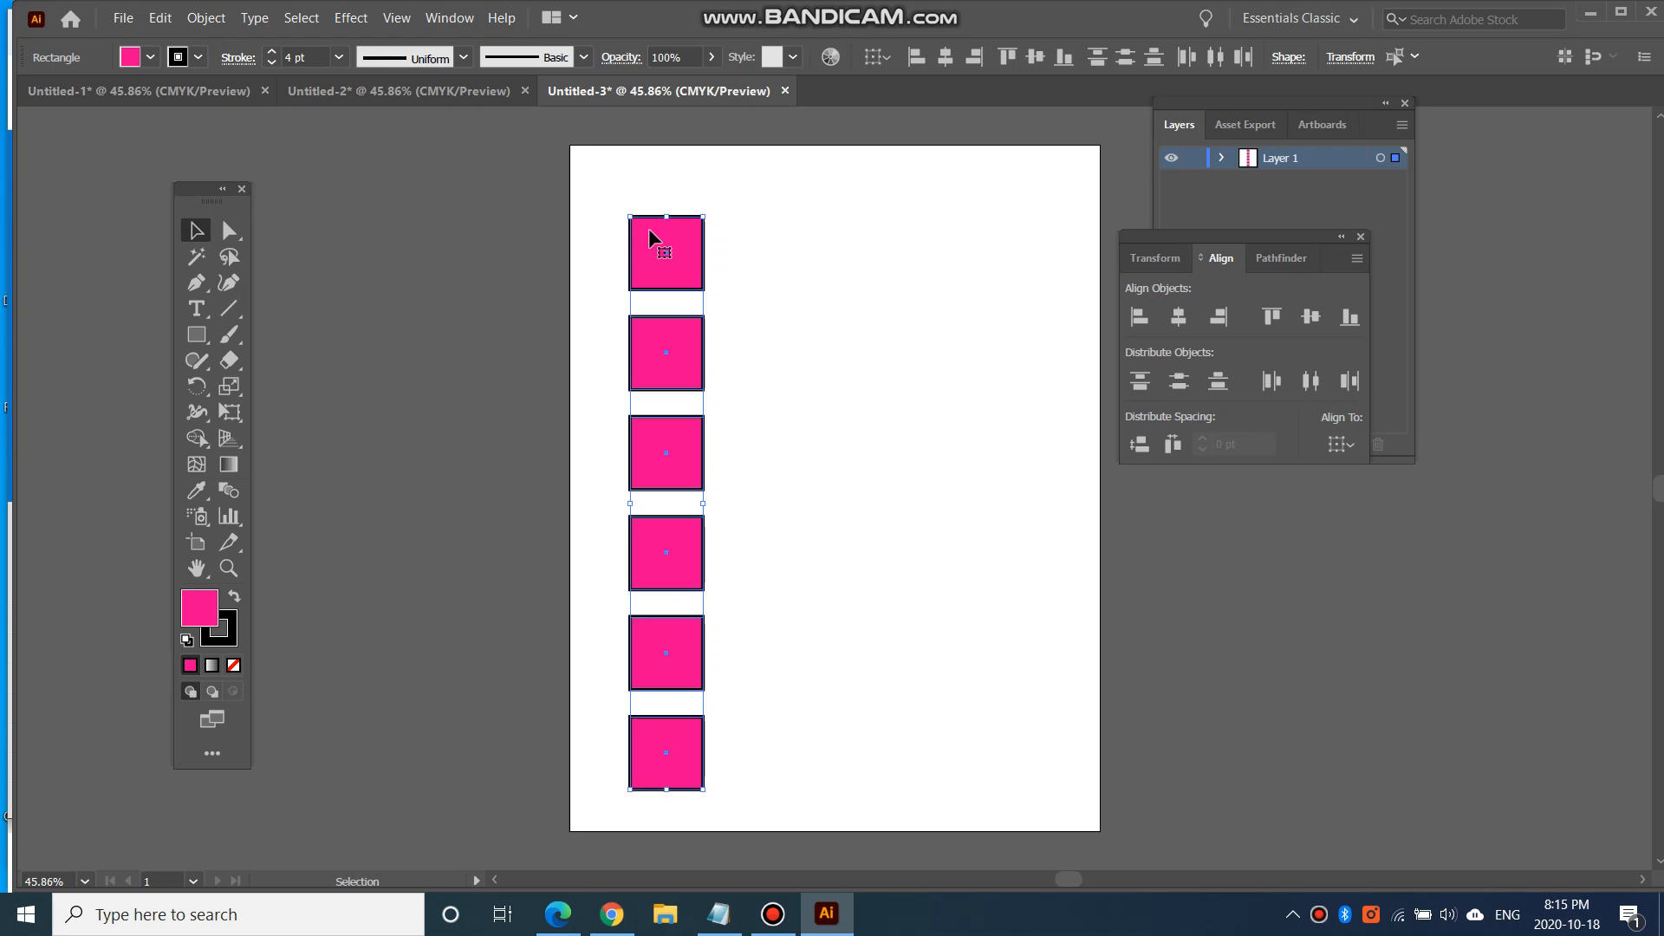
click(825, 290)
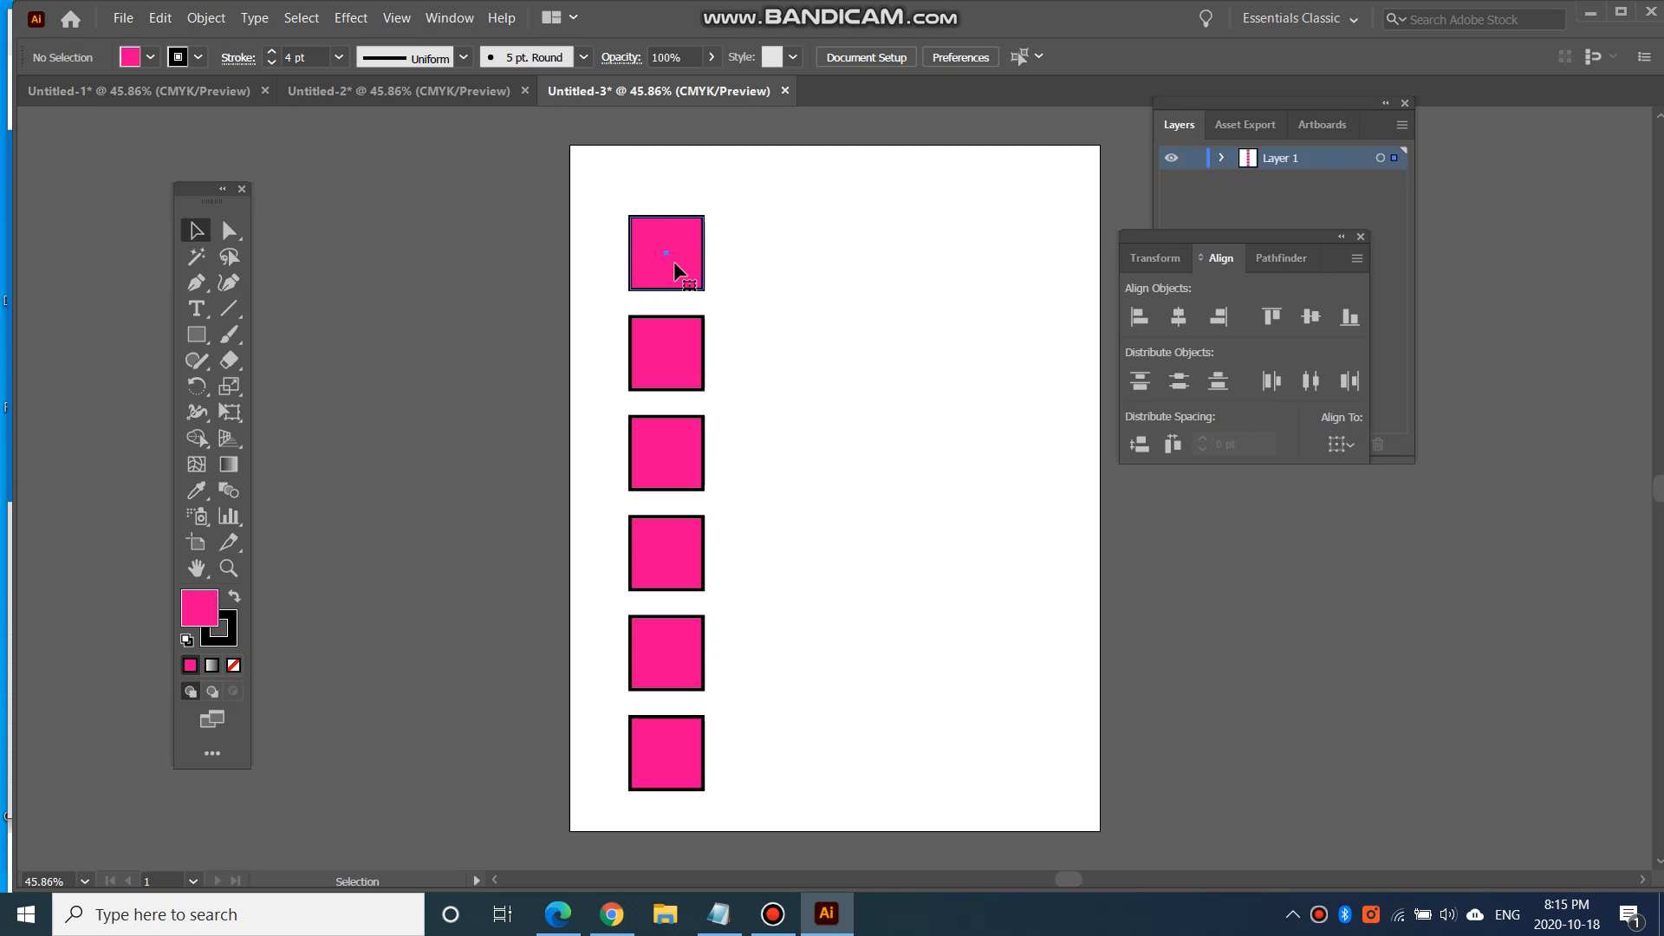
Place three copies of the column's top square in a row beside it and align the four squares' top edges.
drag(673, 262, 980, 275)
click(918, 375)
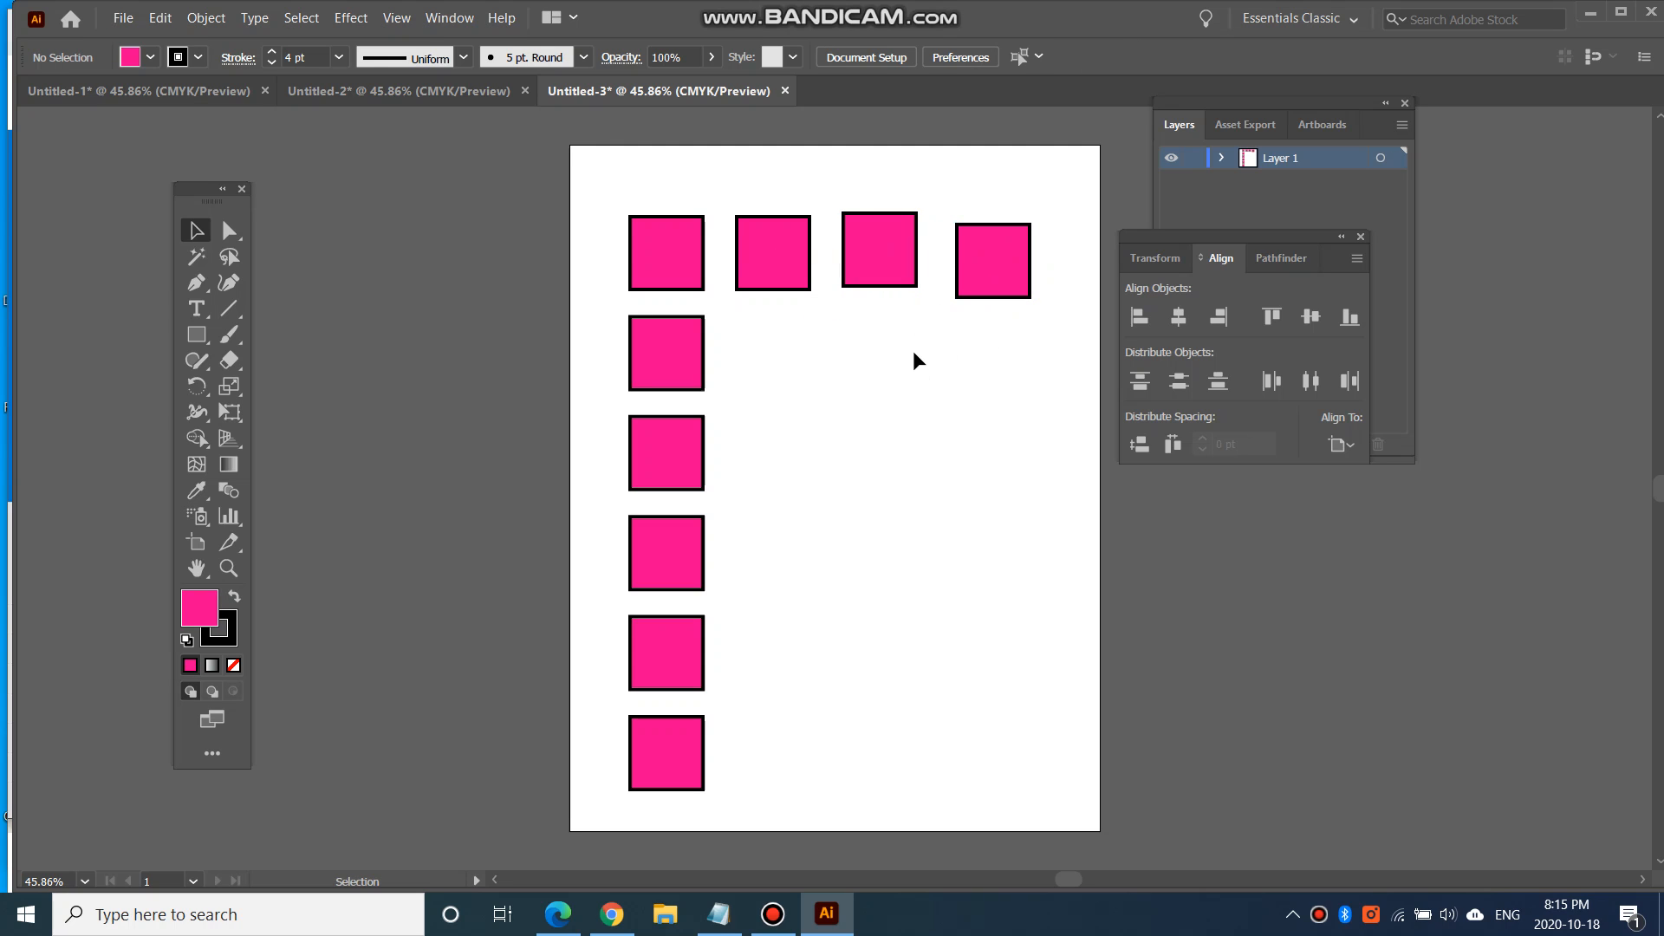
drag(1067, 327, 703, 175)
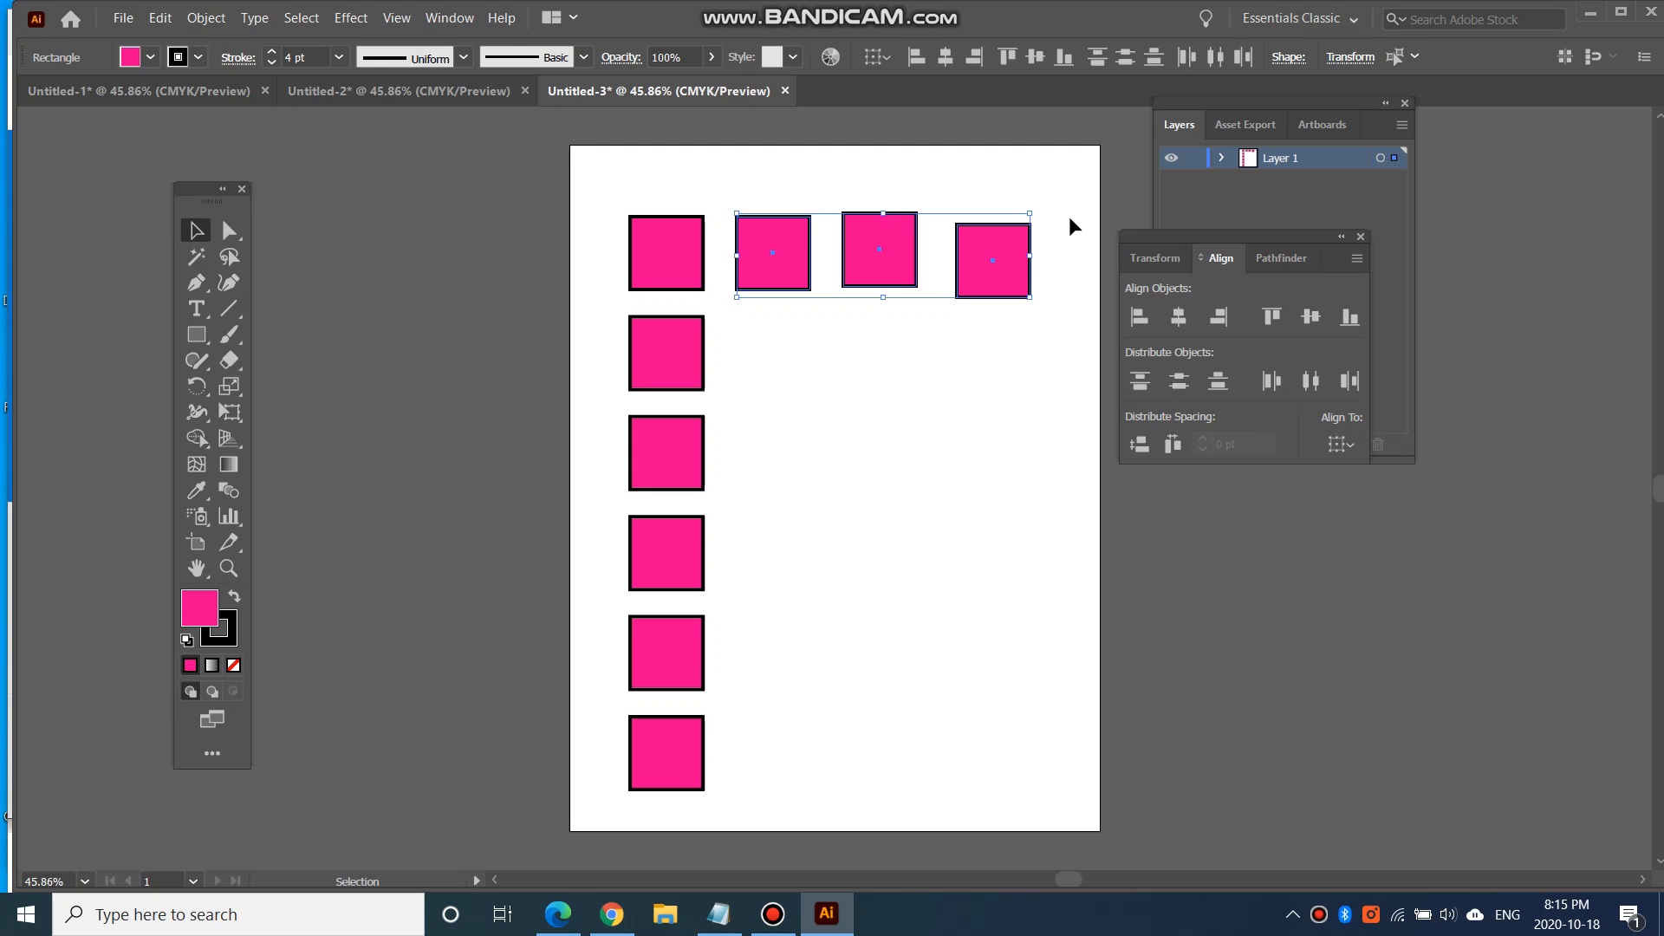
drag(1071, 245, 658, 204)
click(1272, 318)
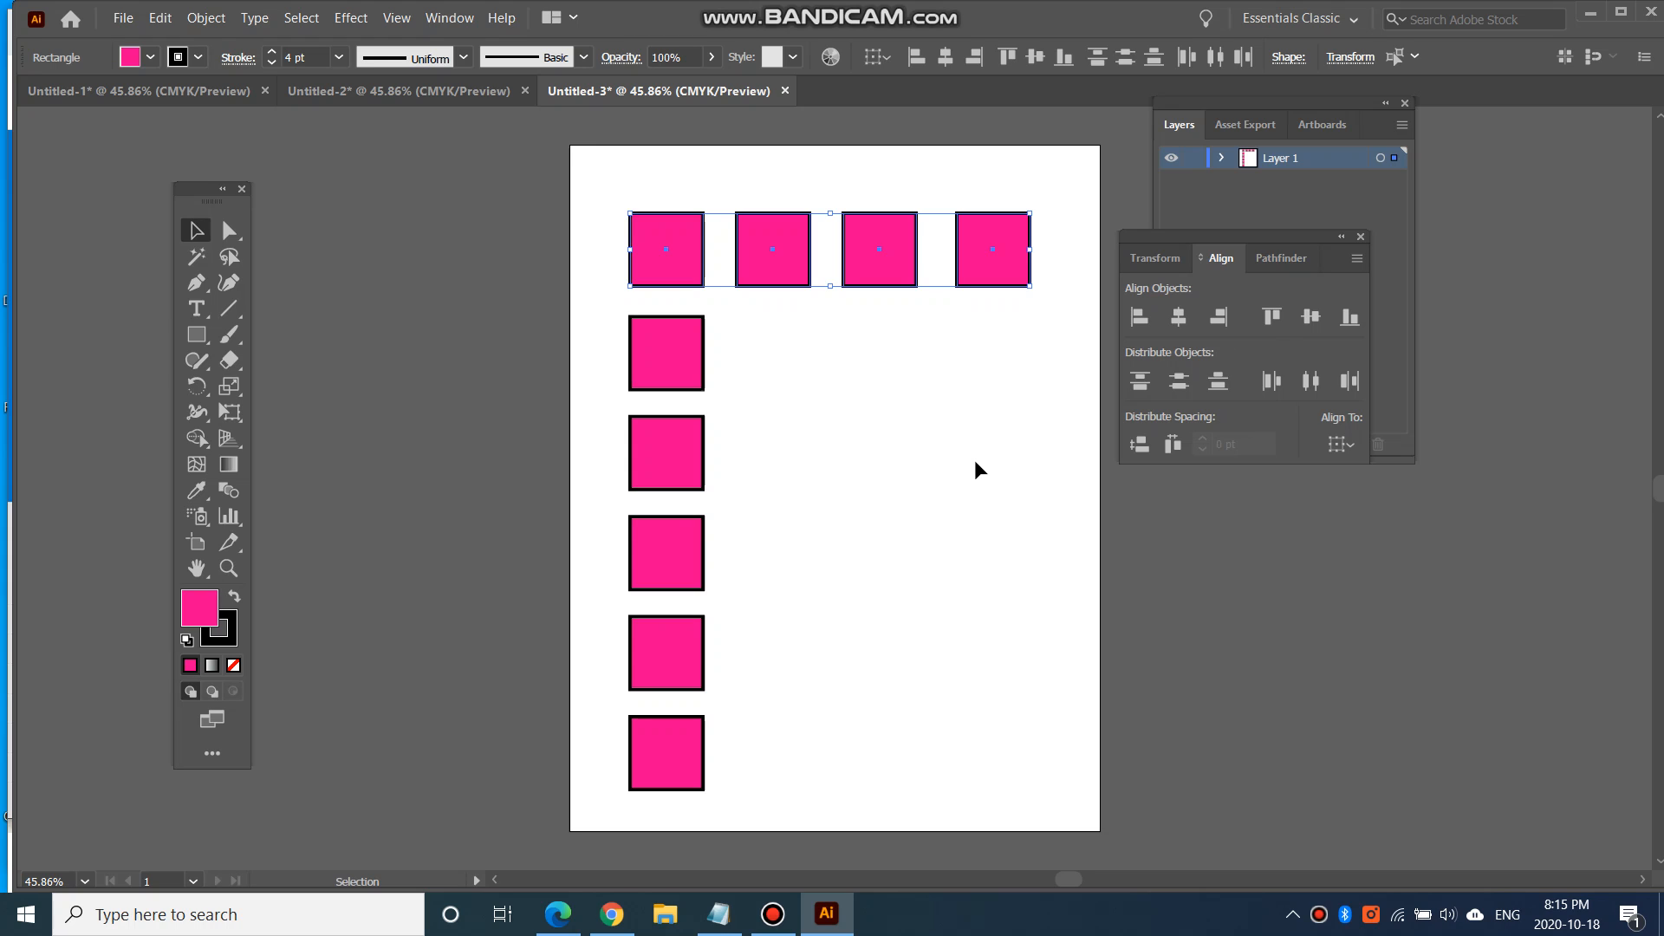
click(923, 420)
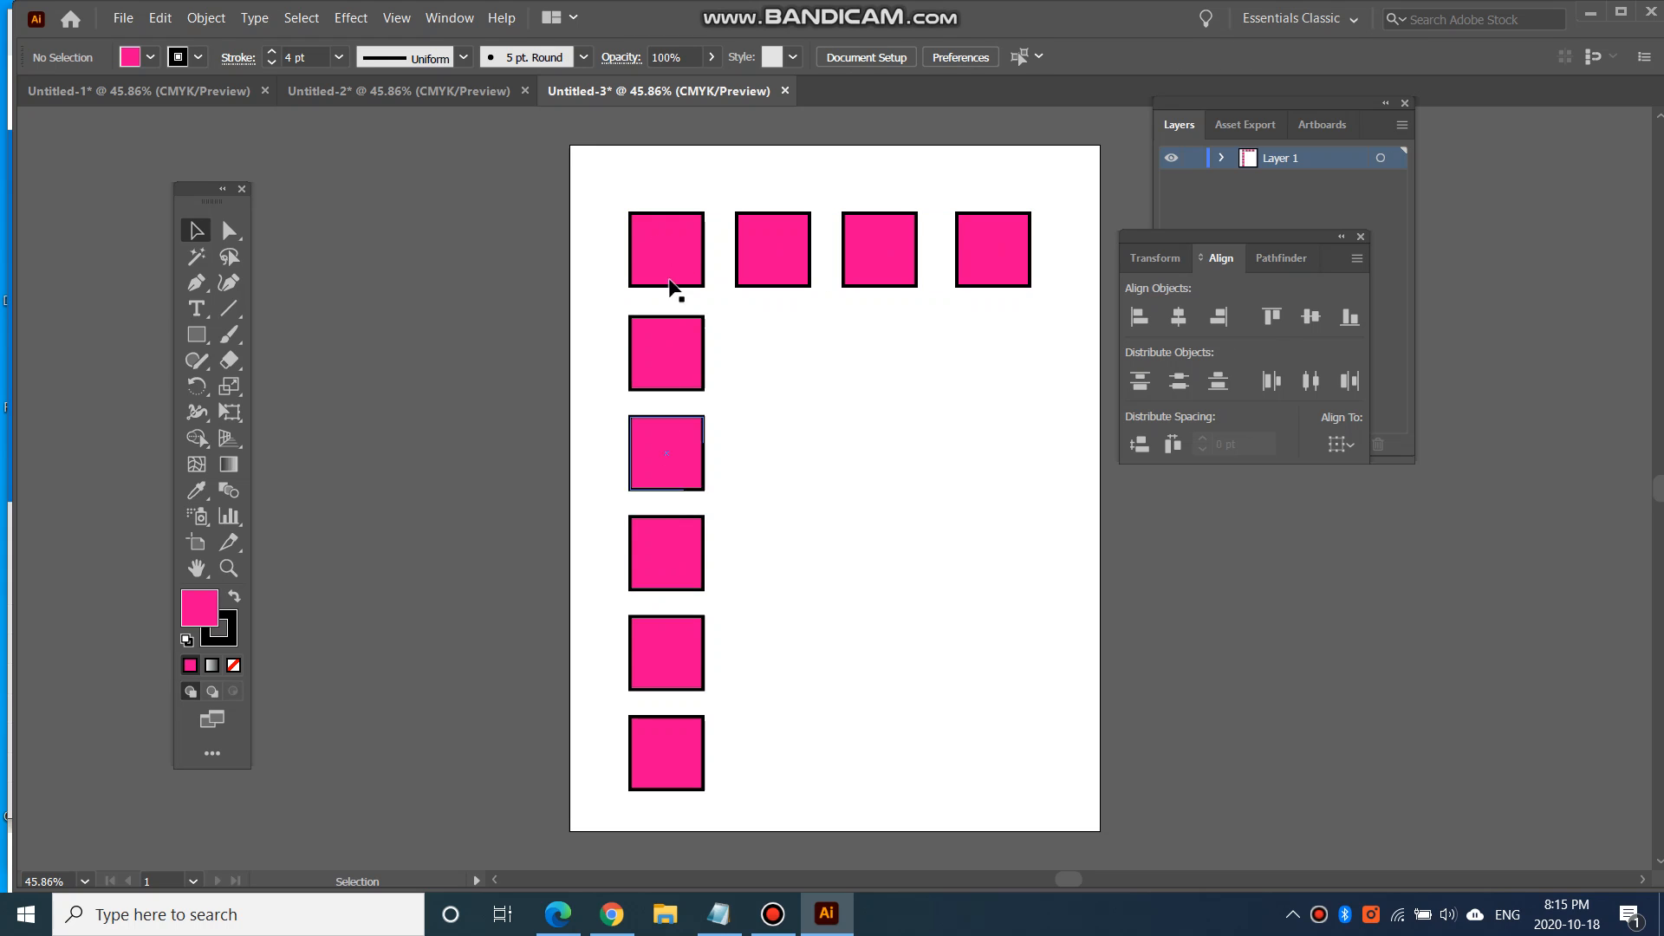
Select the whole six-square column again and redistribute it vertically by top edges.
click(683, 231)
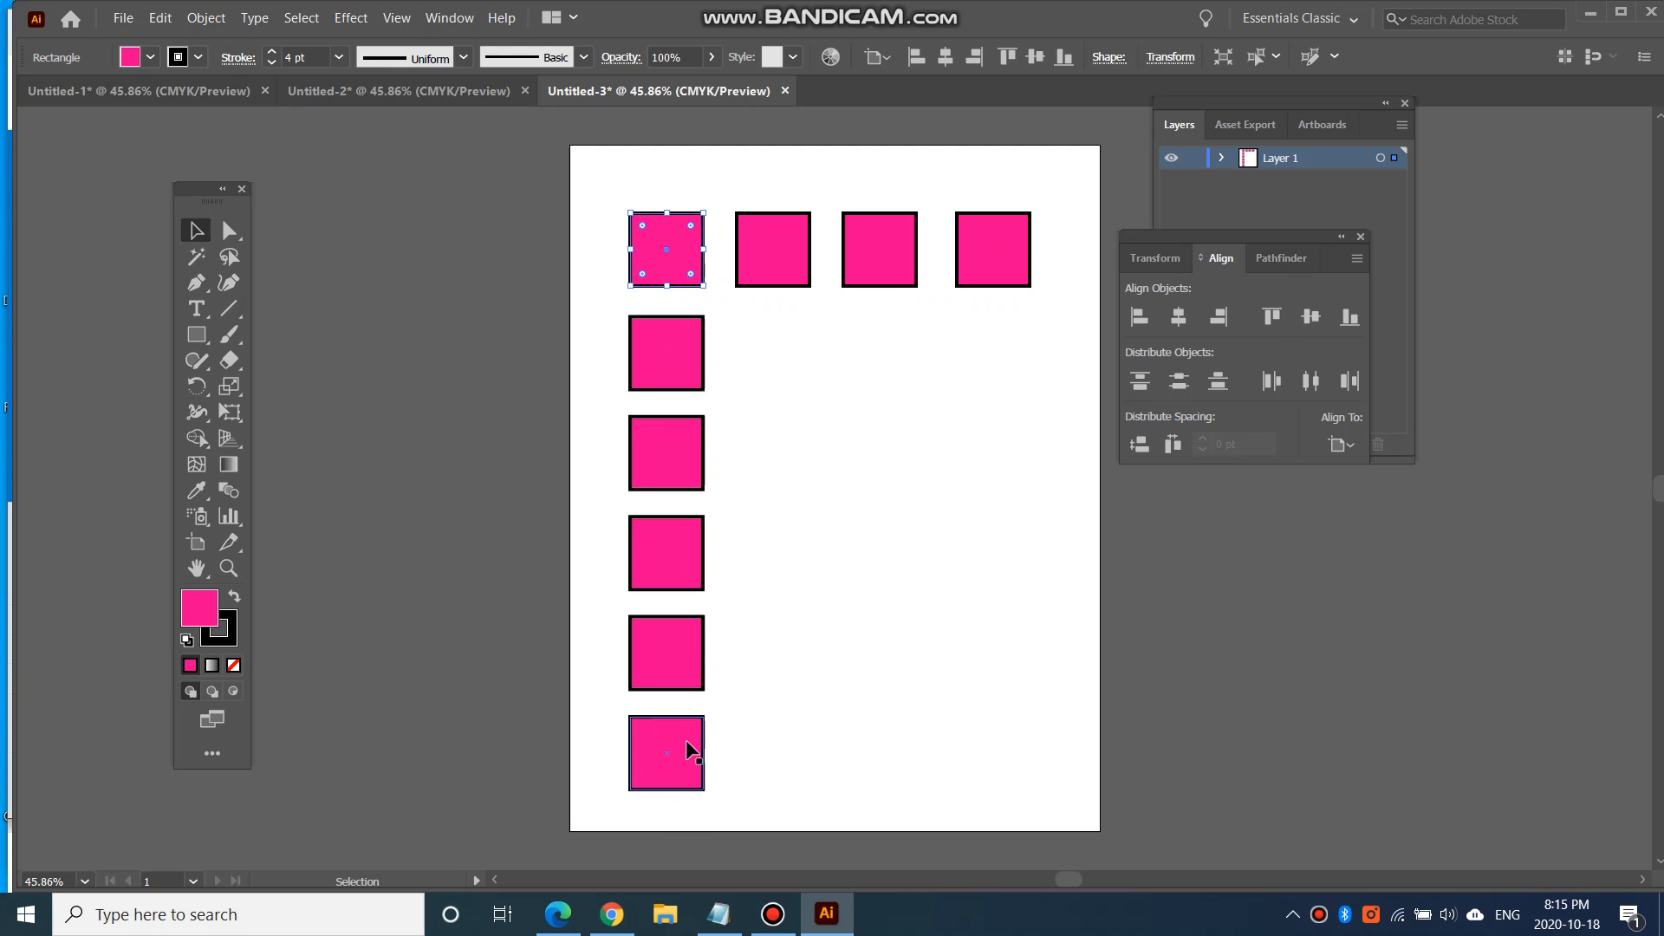
drag(683, 813, 586, 242)
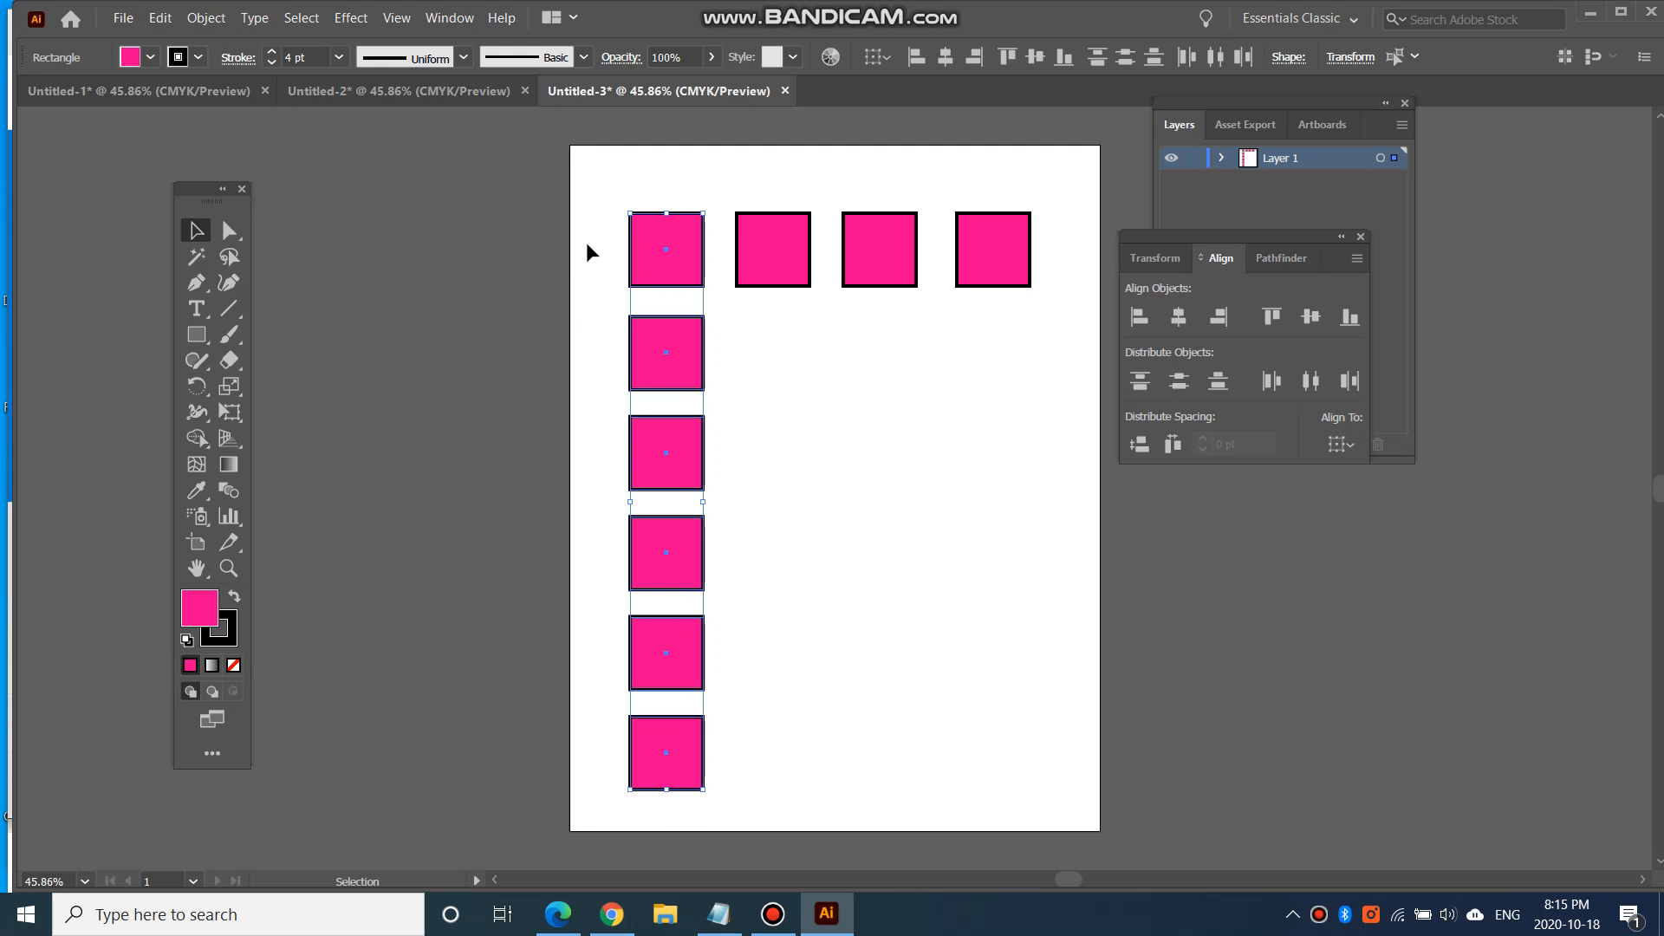
click(1140, 381)
click(943, 410)
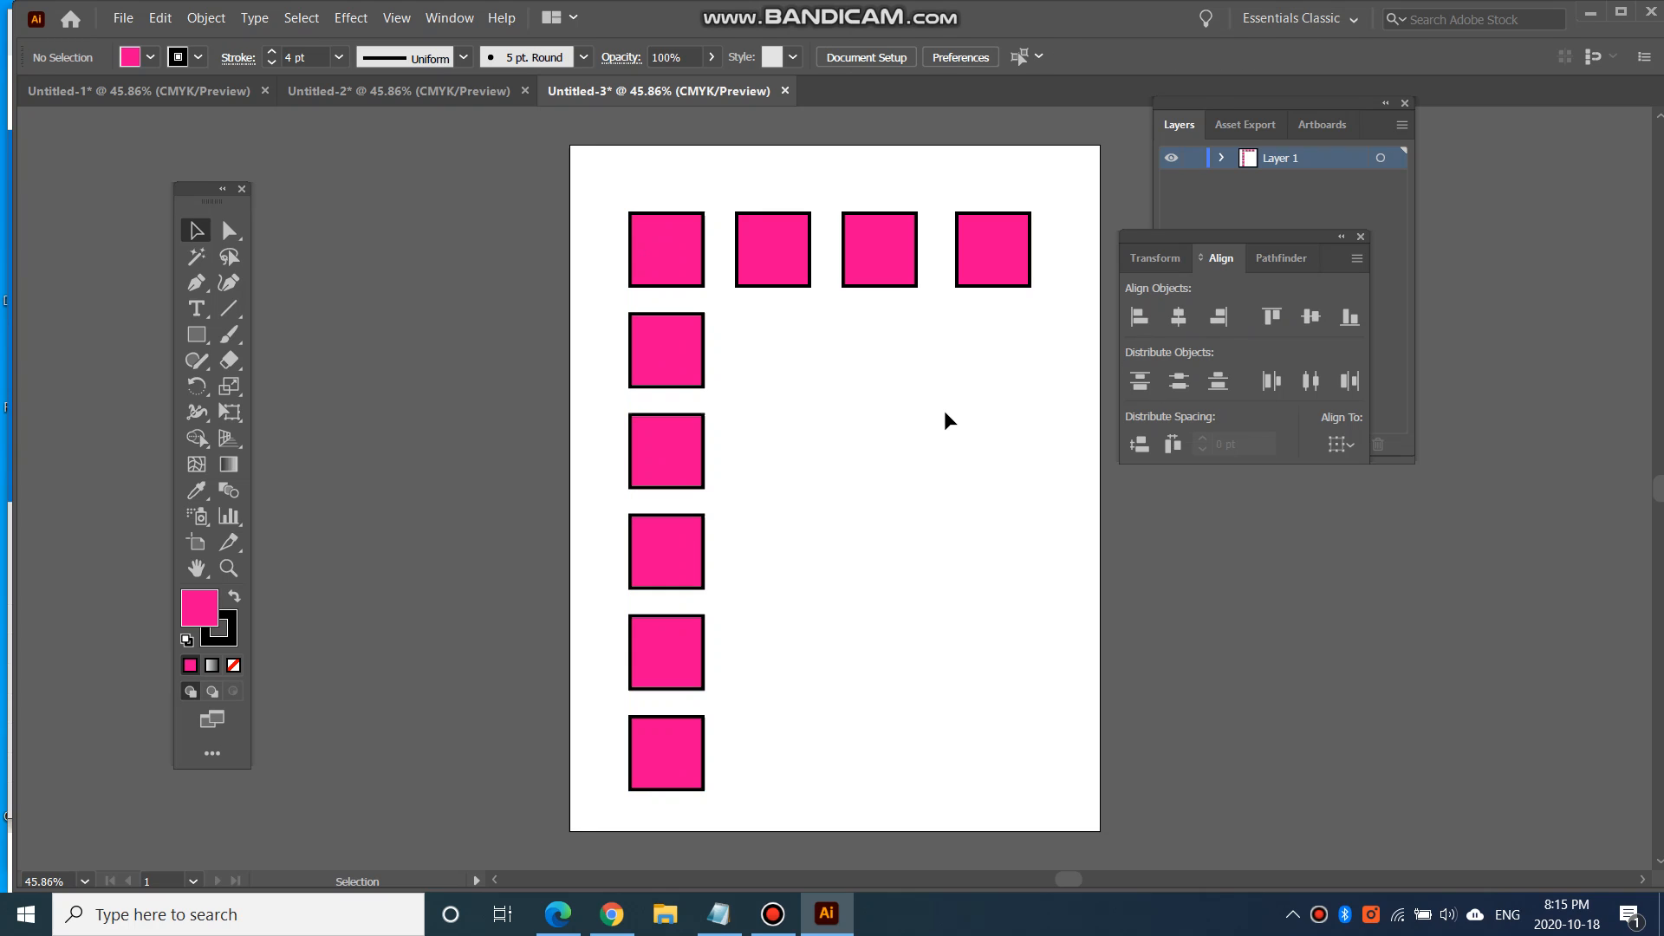
Select the four squares in the top row and distribute them horizontally by their left edges.
drag(885, 222, 644, 176)
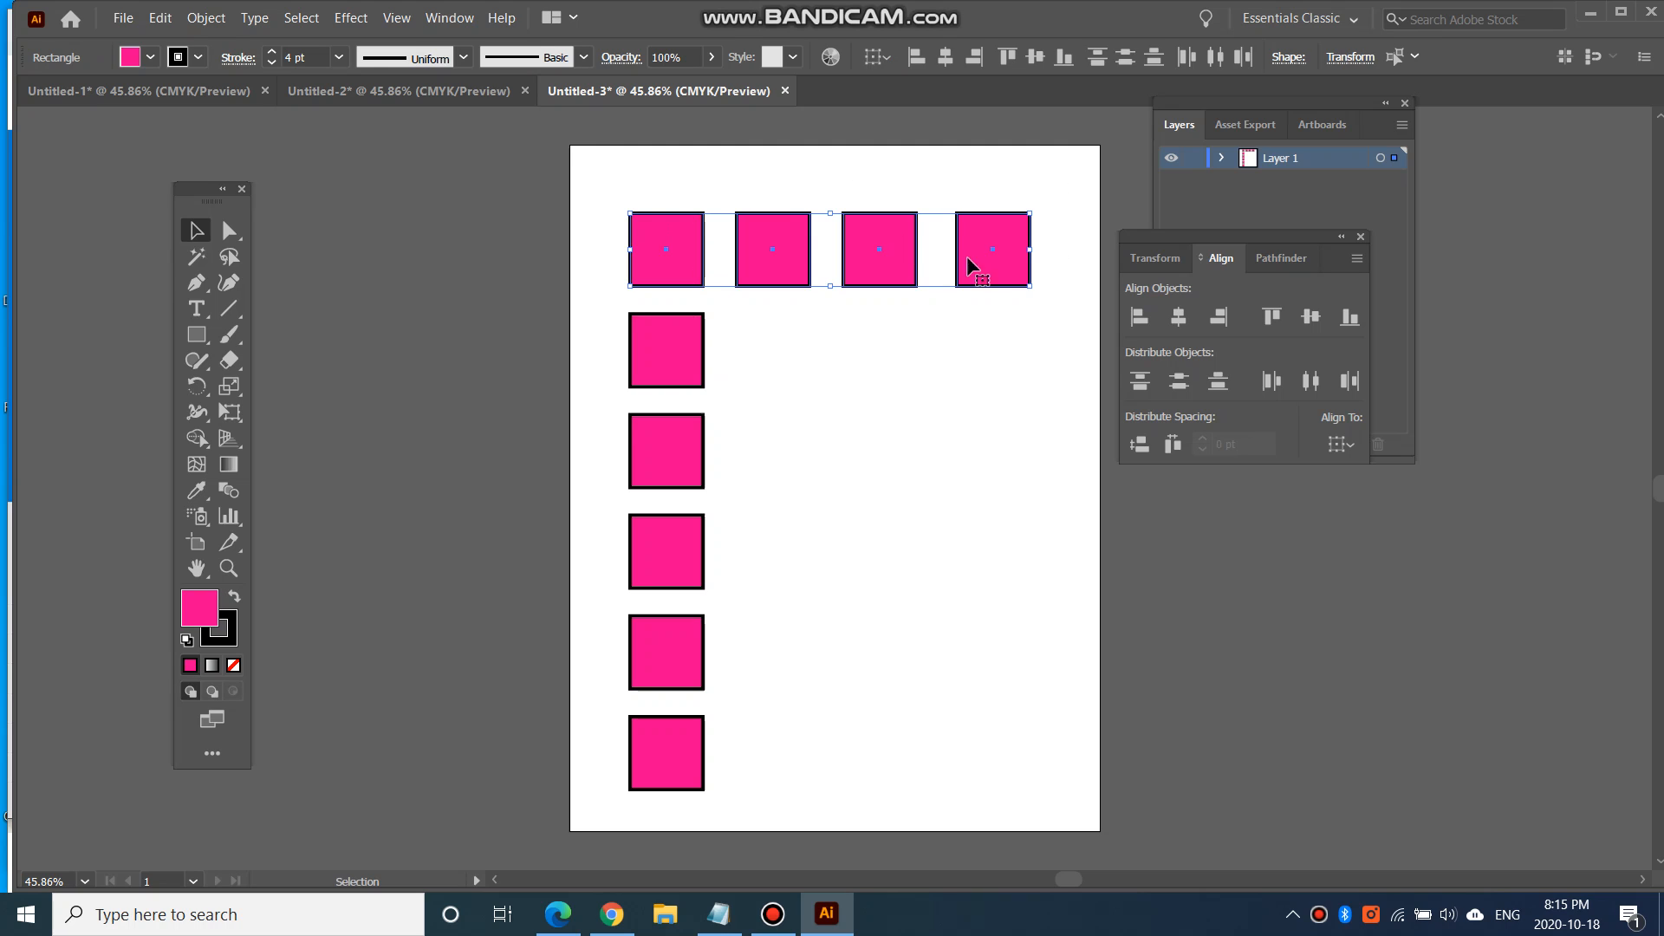
click(1276, 388)
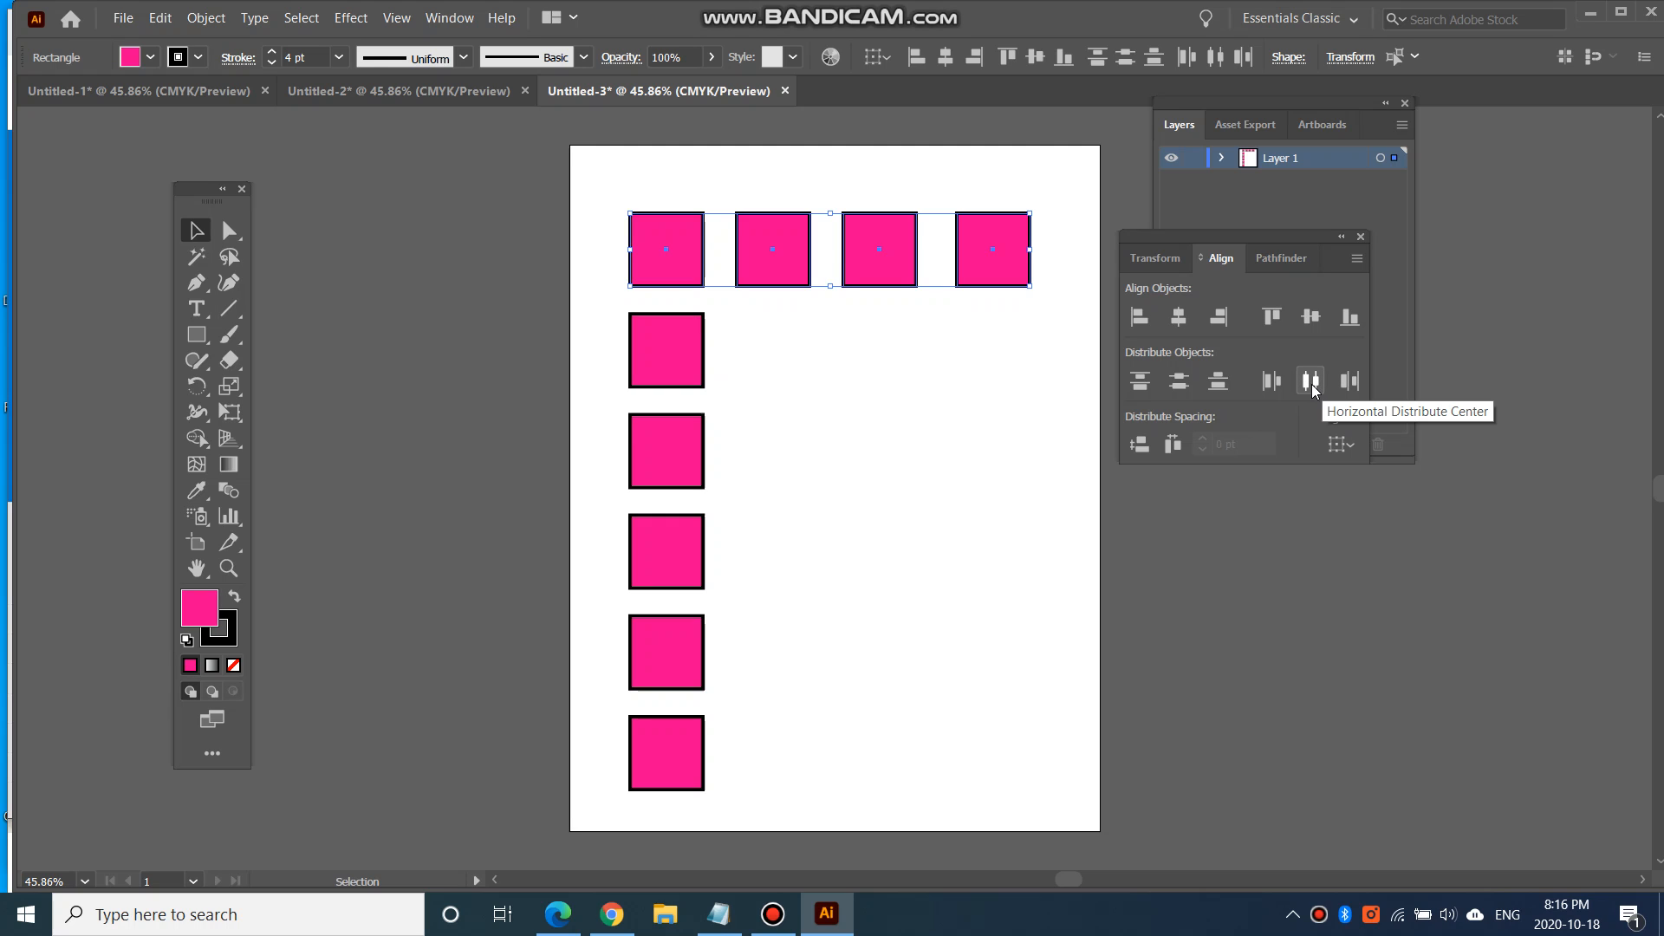
click(1273, 382)
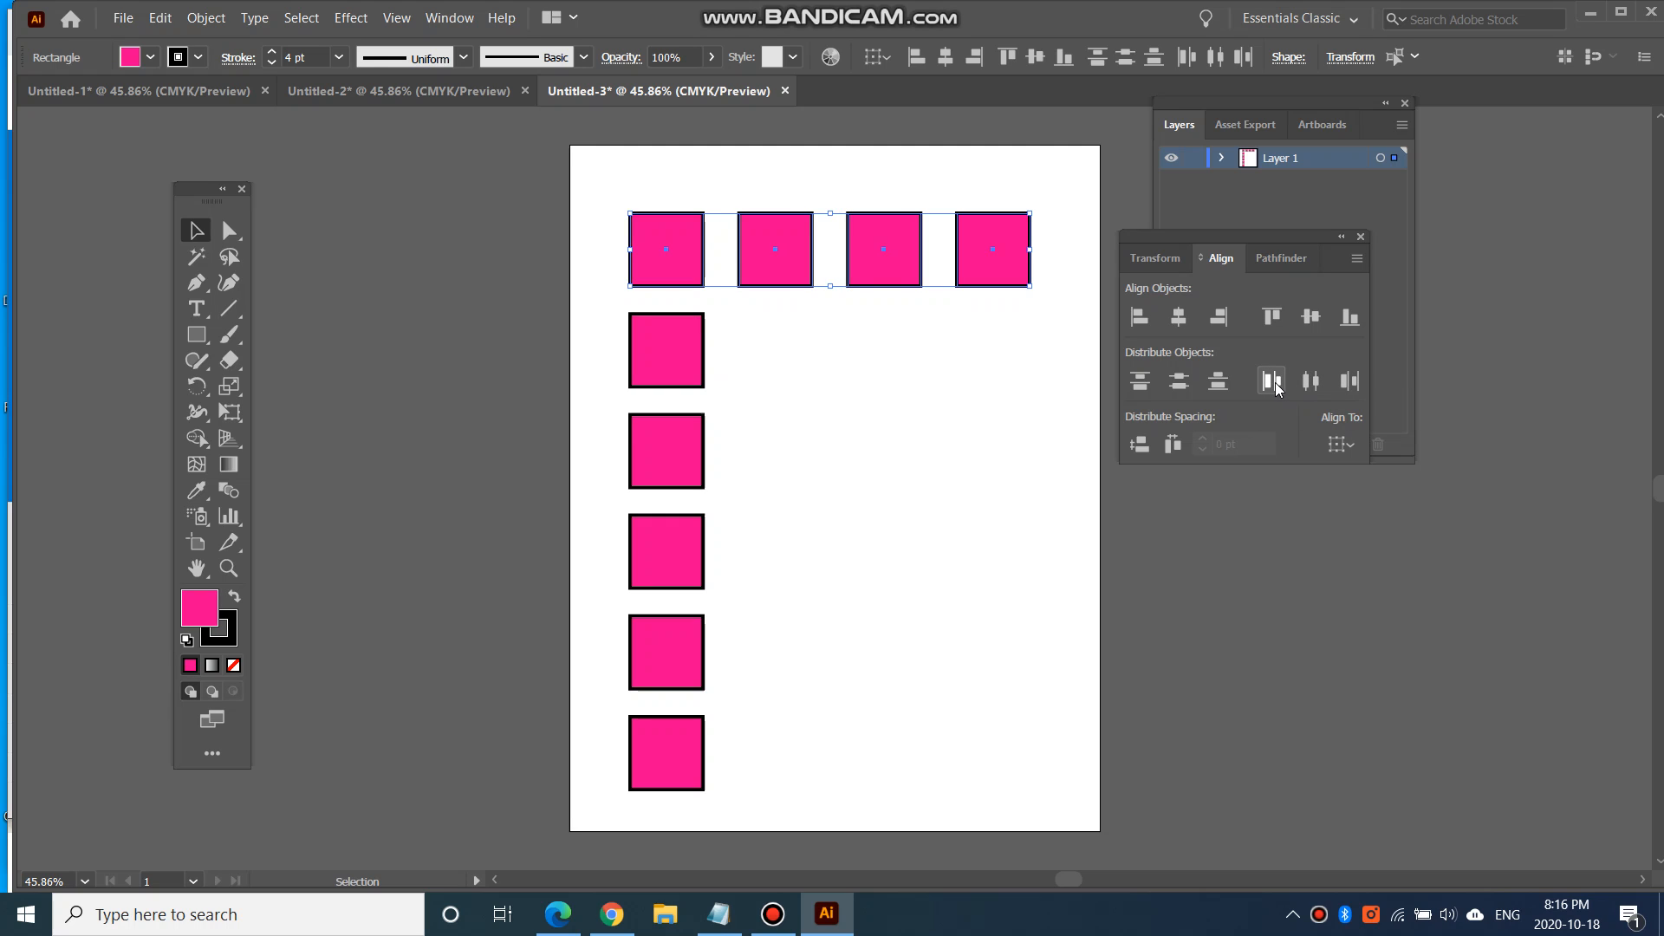
click(1055, 459)
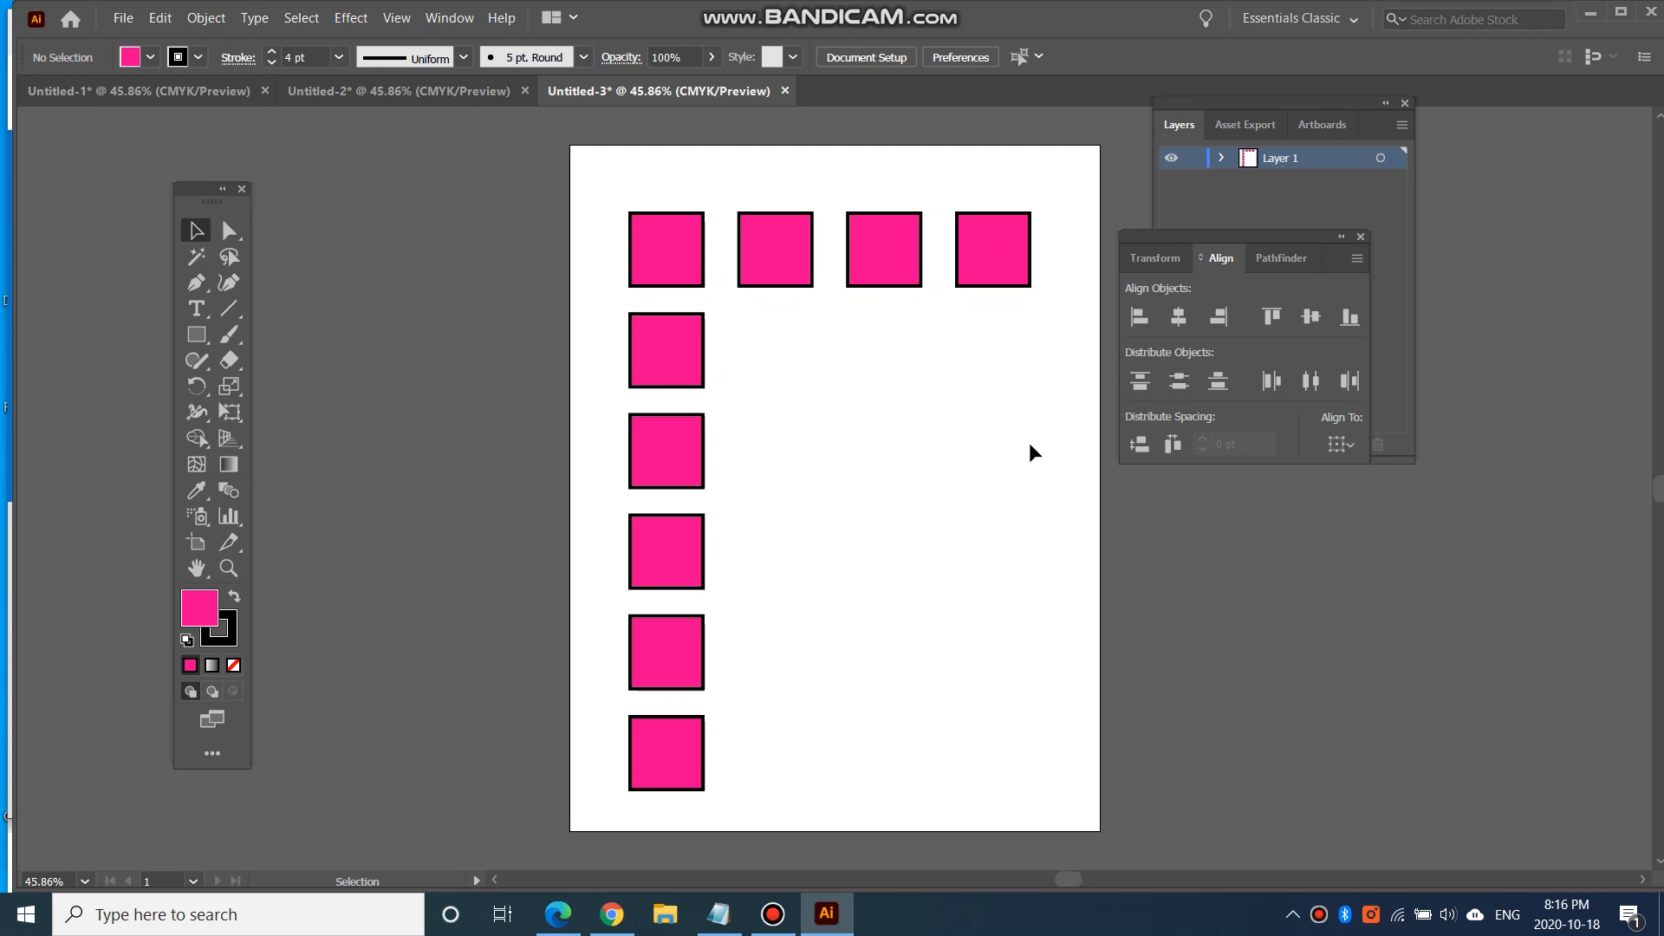
click(705, 240)
click(764, 239)
click(887, 237)
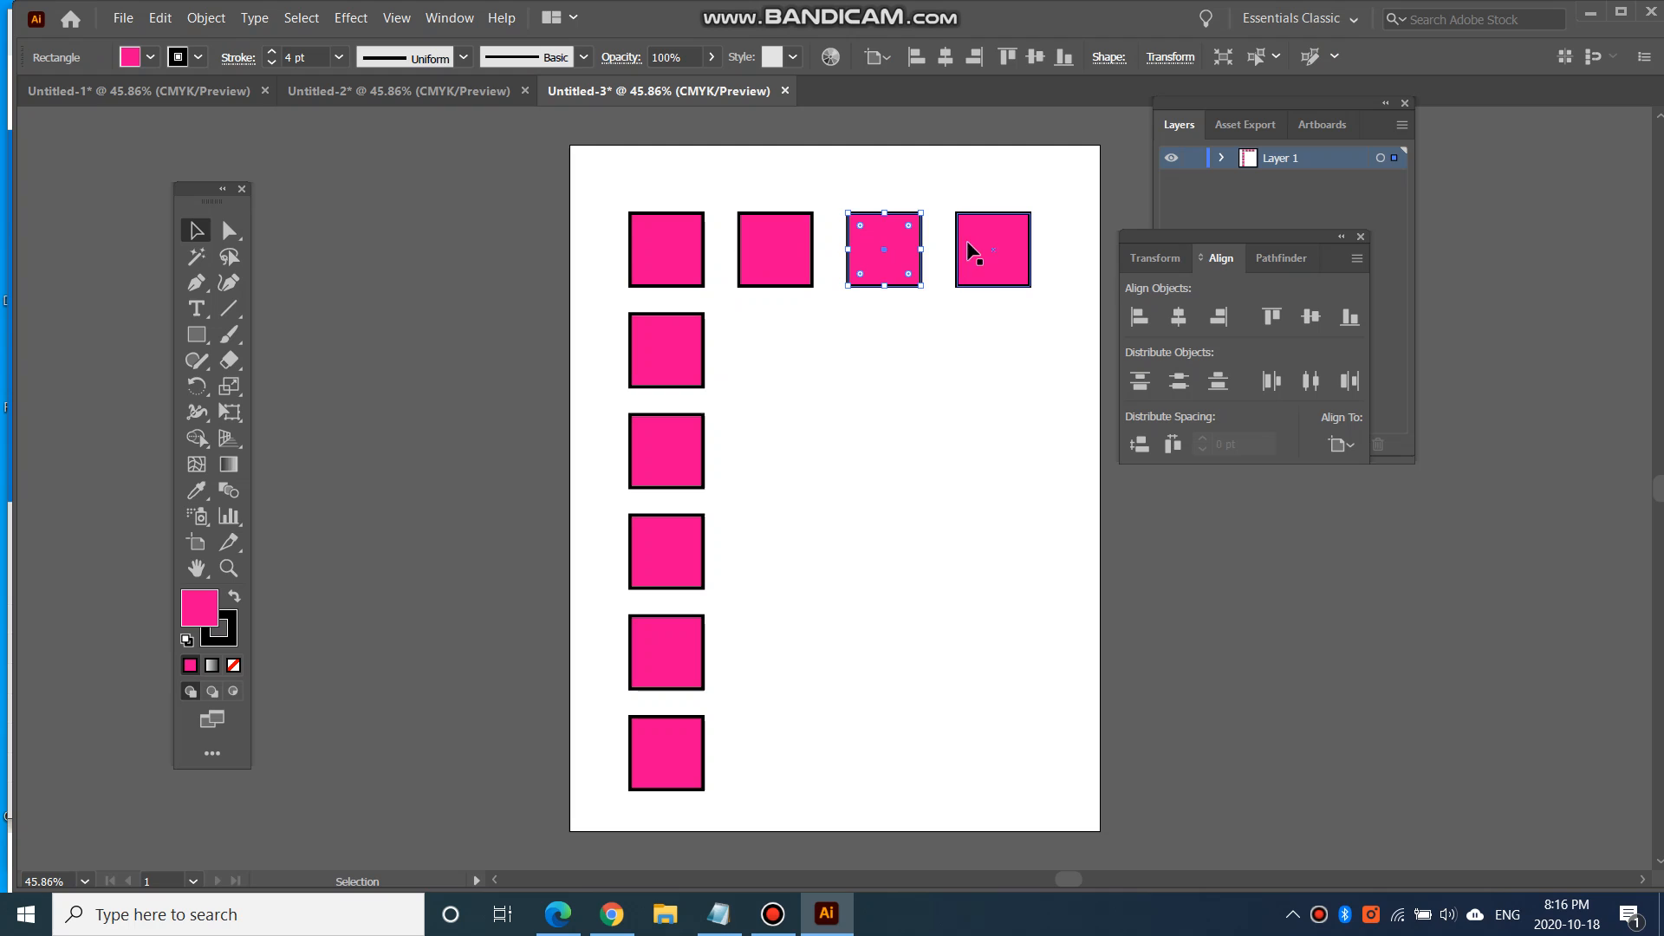
click(995, 253)
click(934, 257)
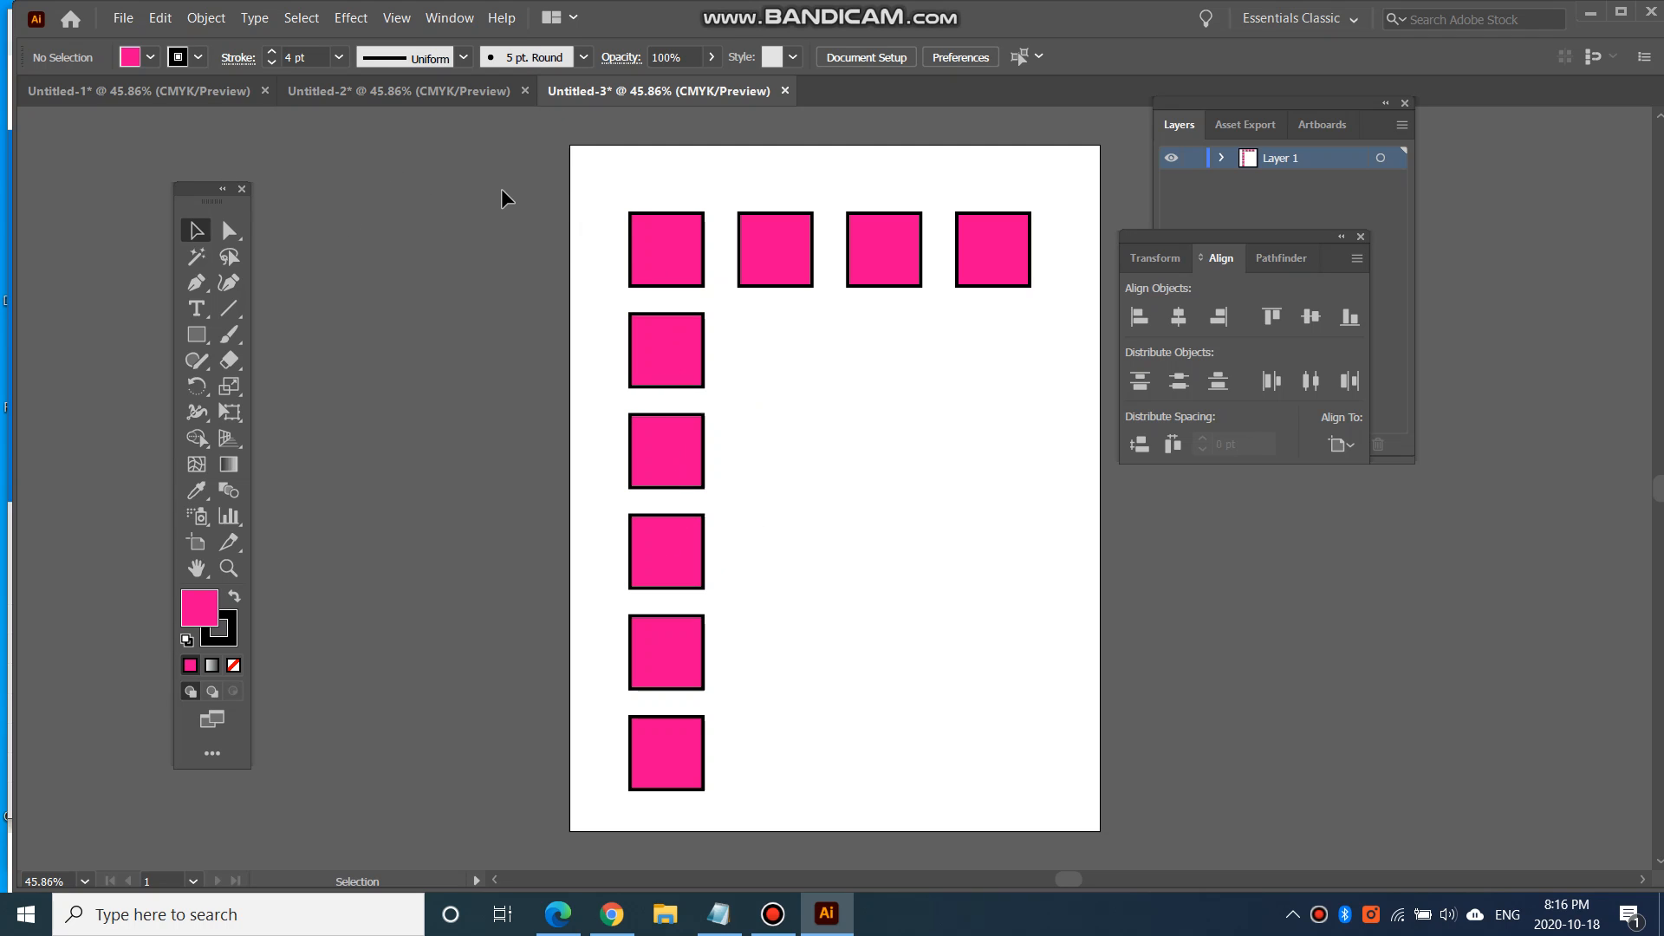
Export the Untitled-1 document as a JPEG named activity3a with the CMYK color model, Medium quality 5 and 72 ppi resolution.
click(135, 90)
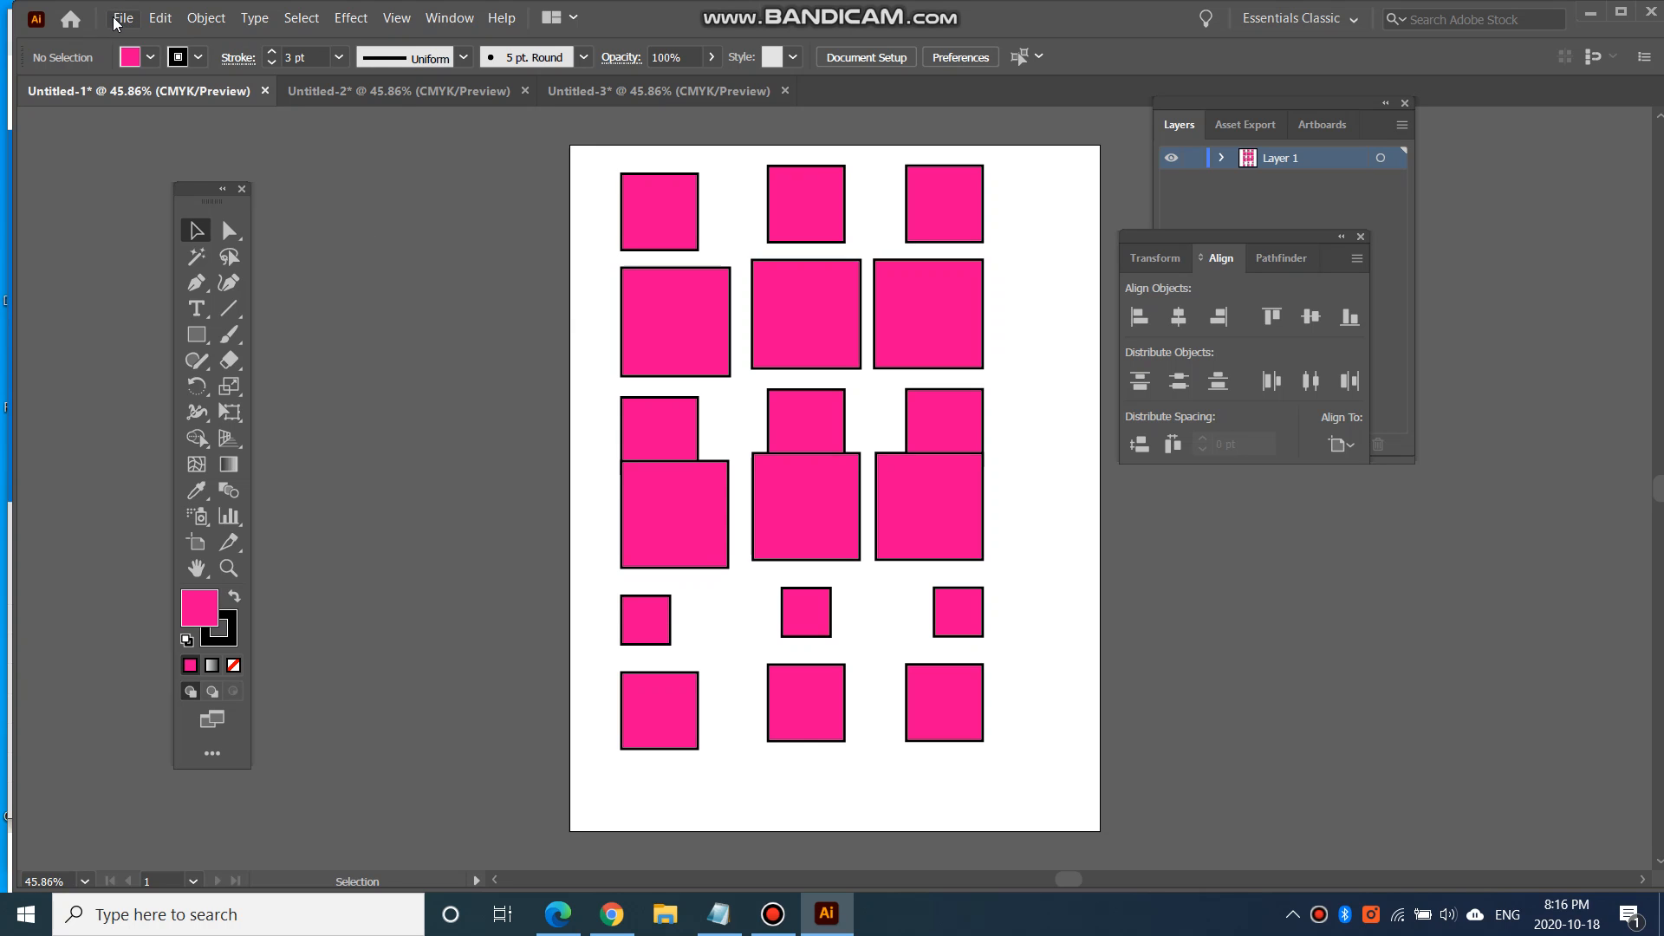
click(119, 21)
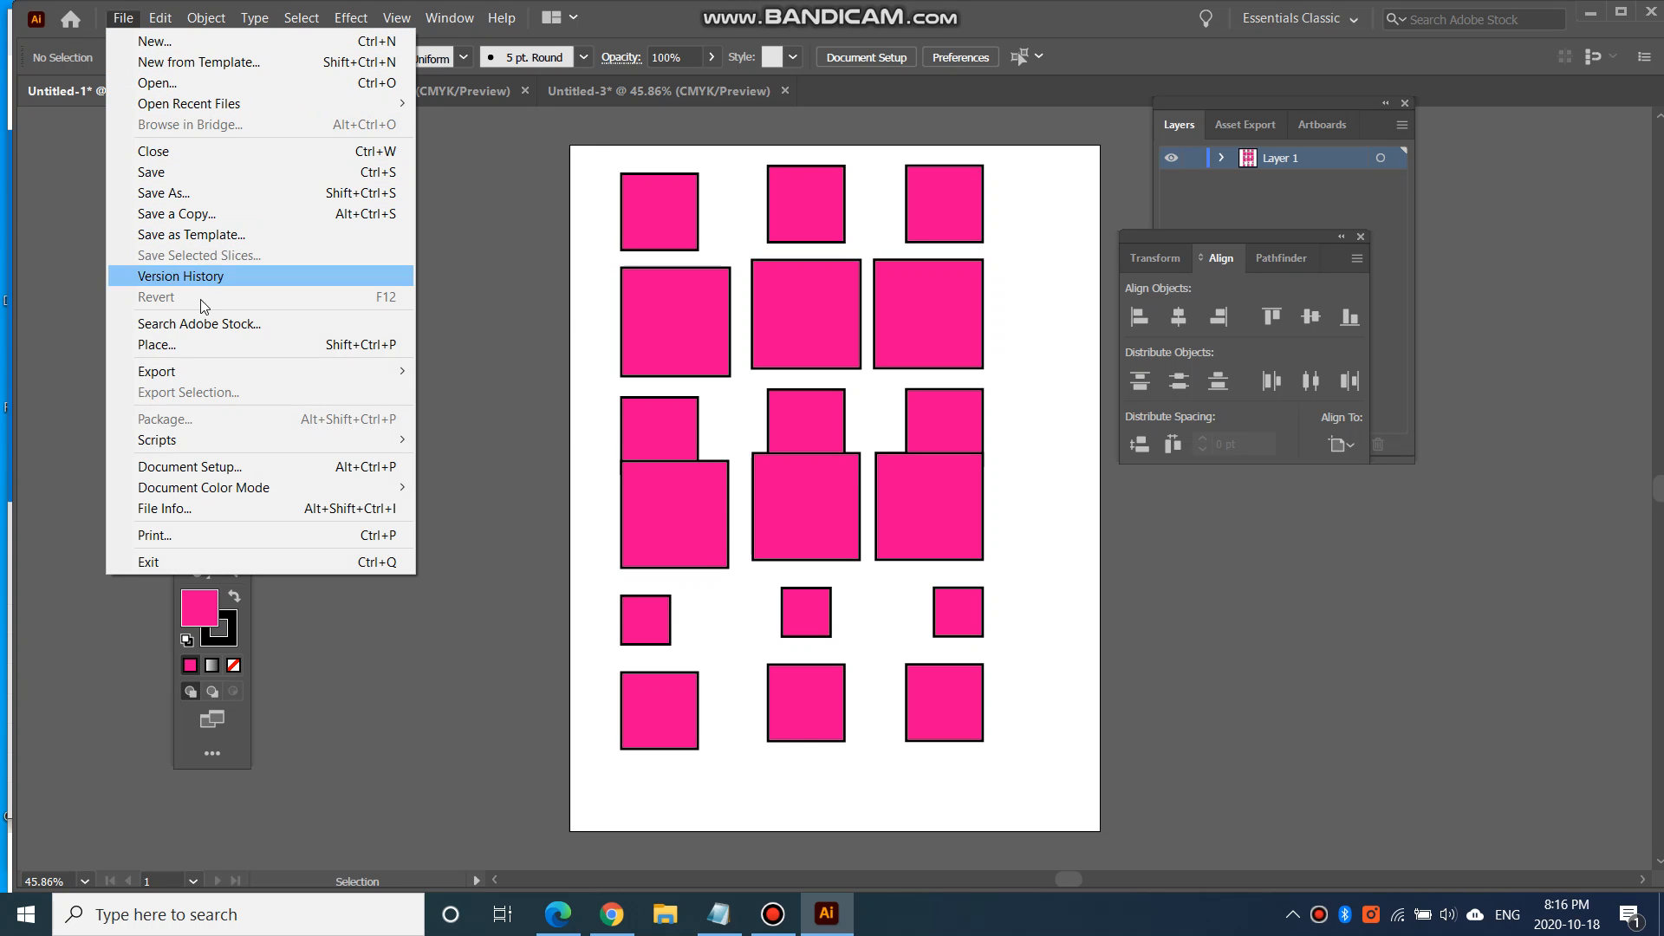
mouse_move(291, 382)
click(471, 391)
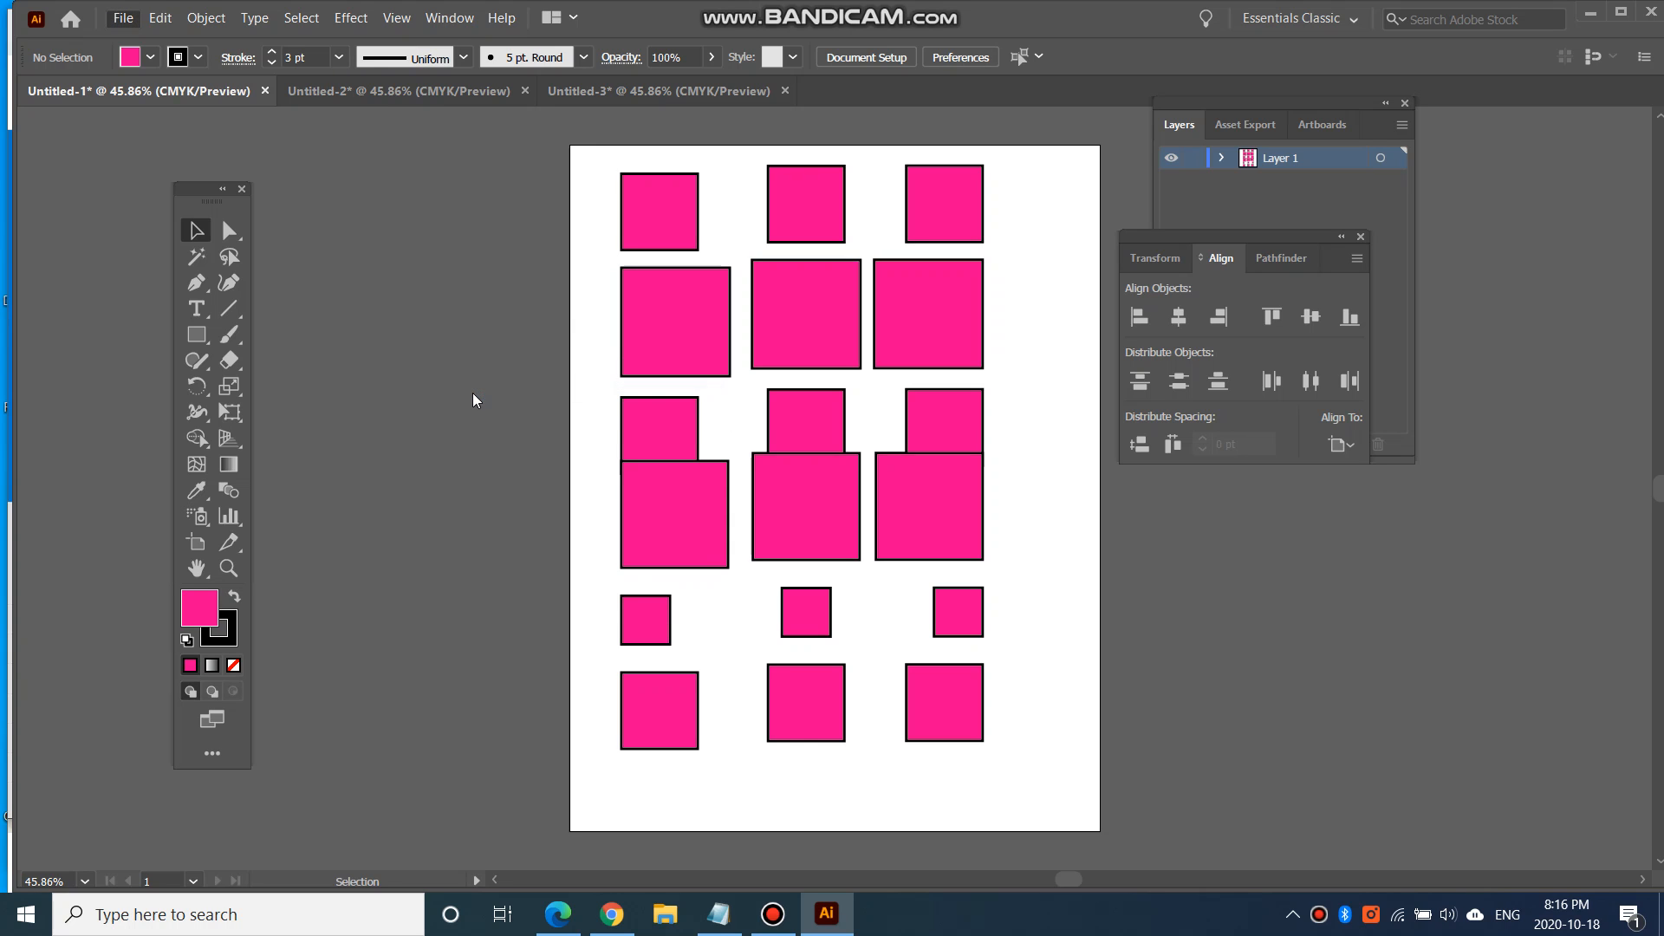
text(ac)
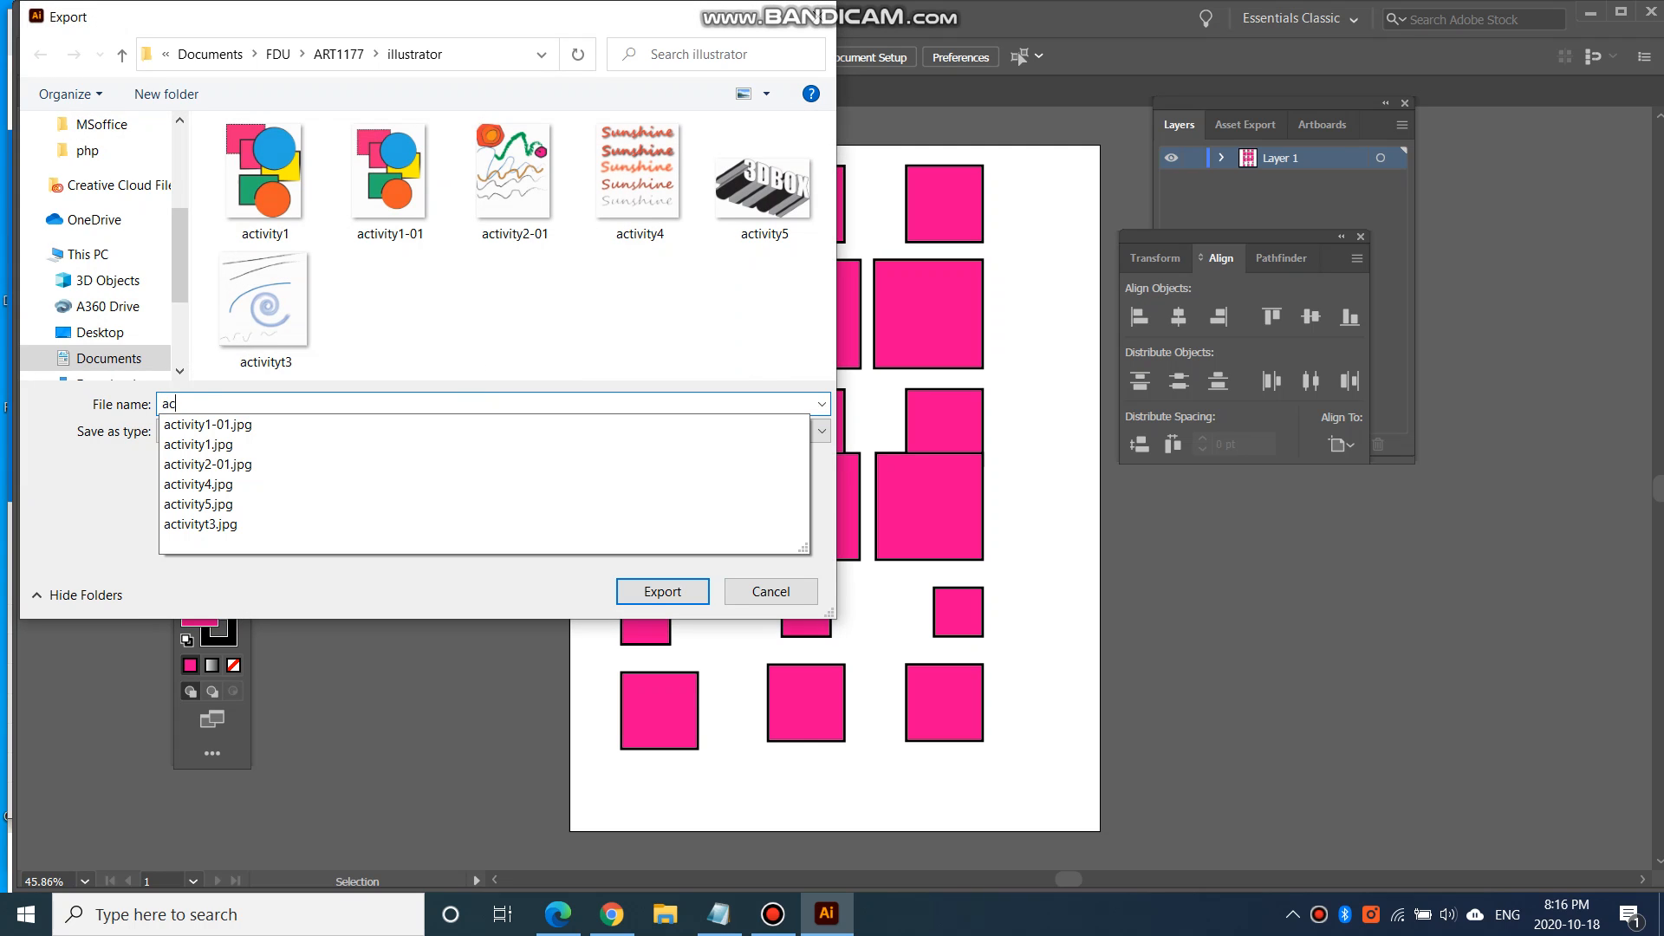
text(tivity3)
text(.)
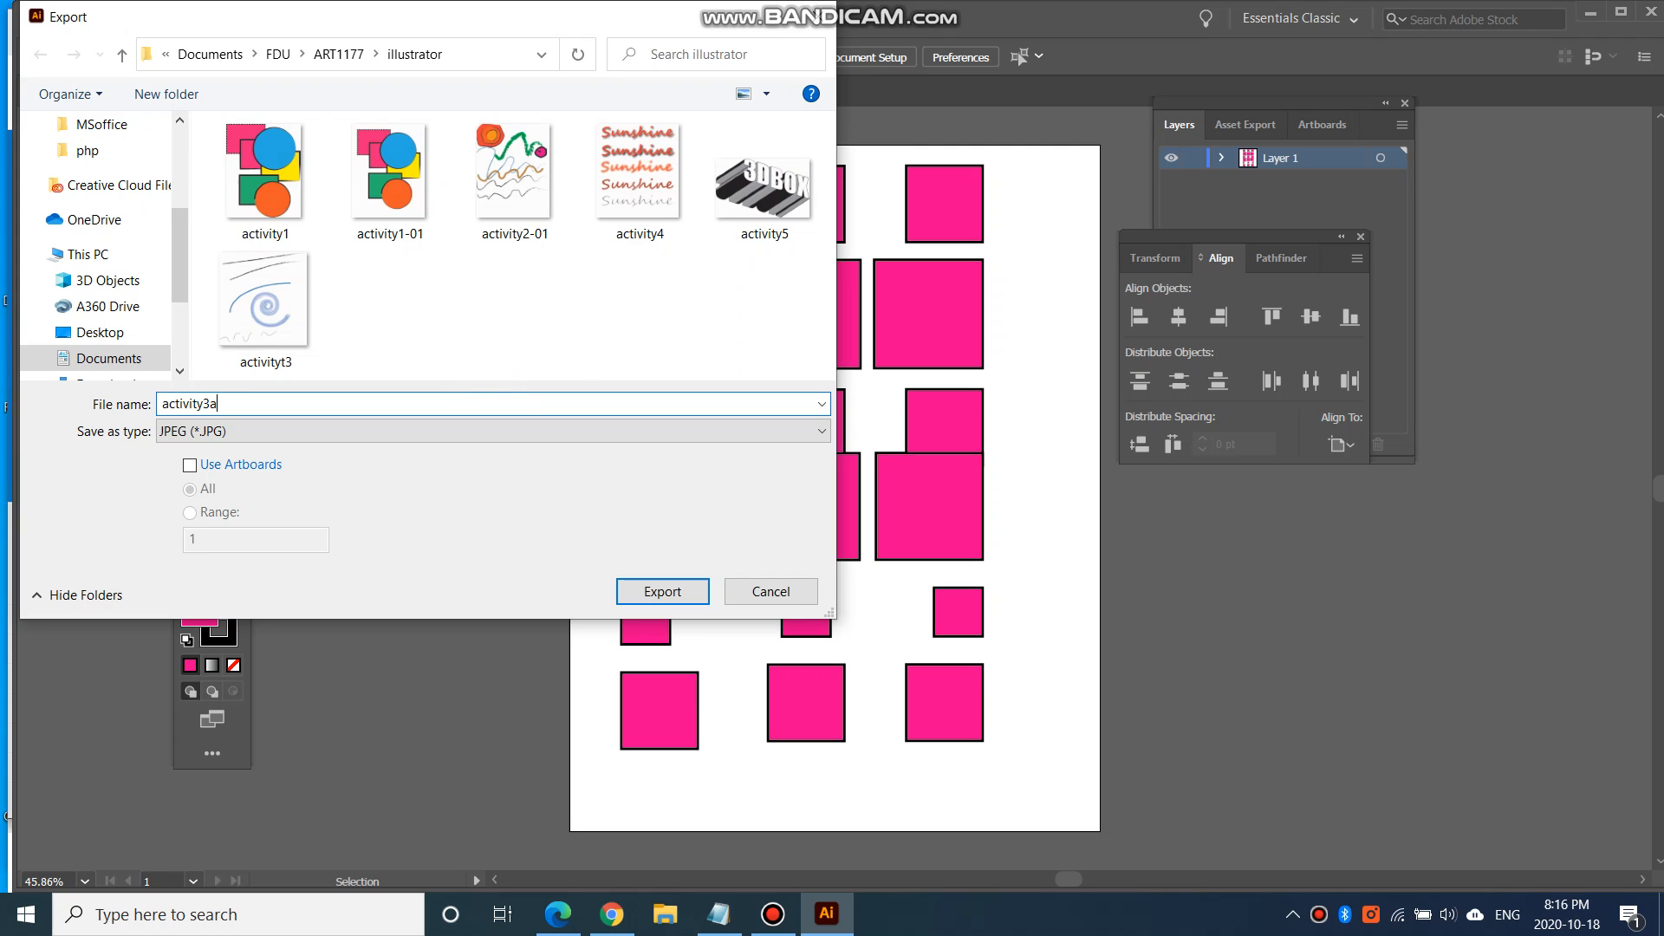
click(669, 601)
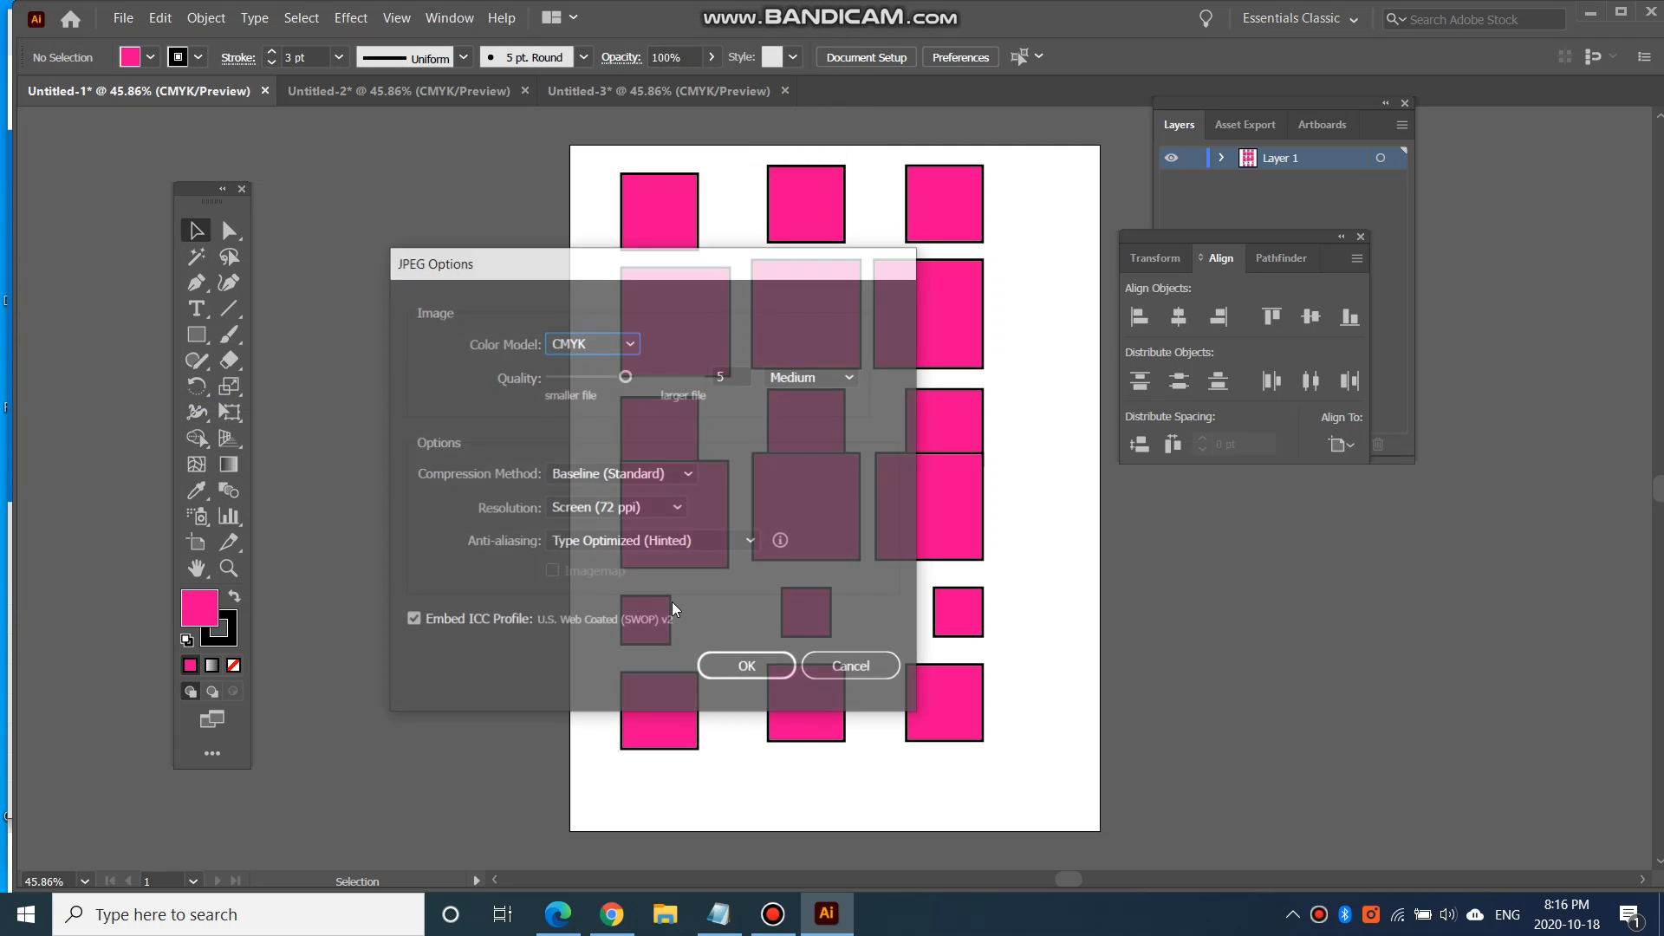
click(730, 670)
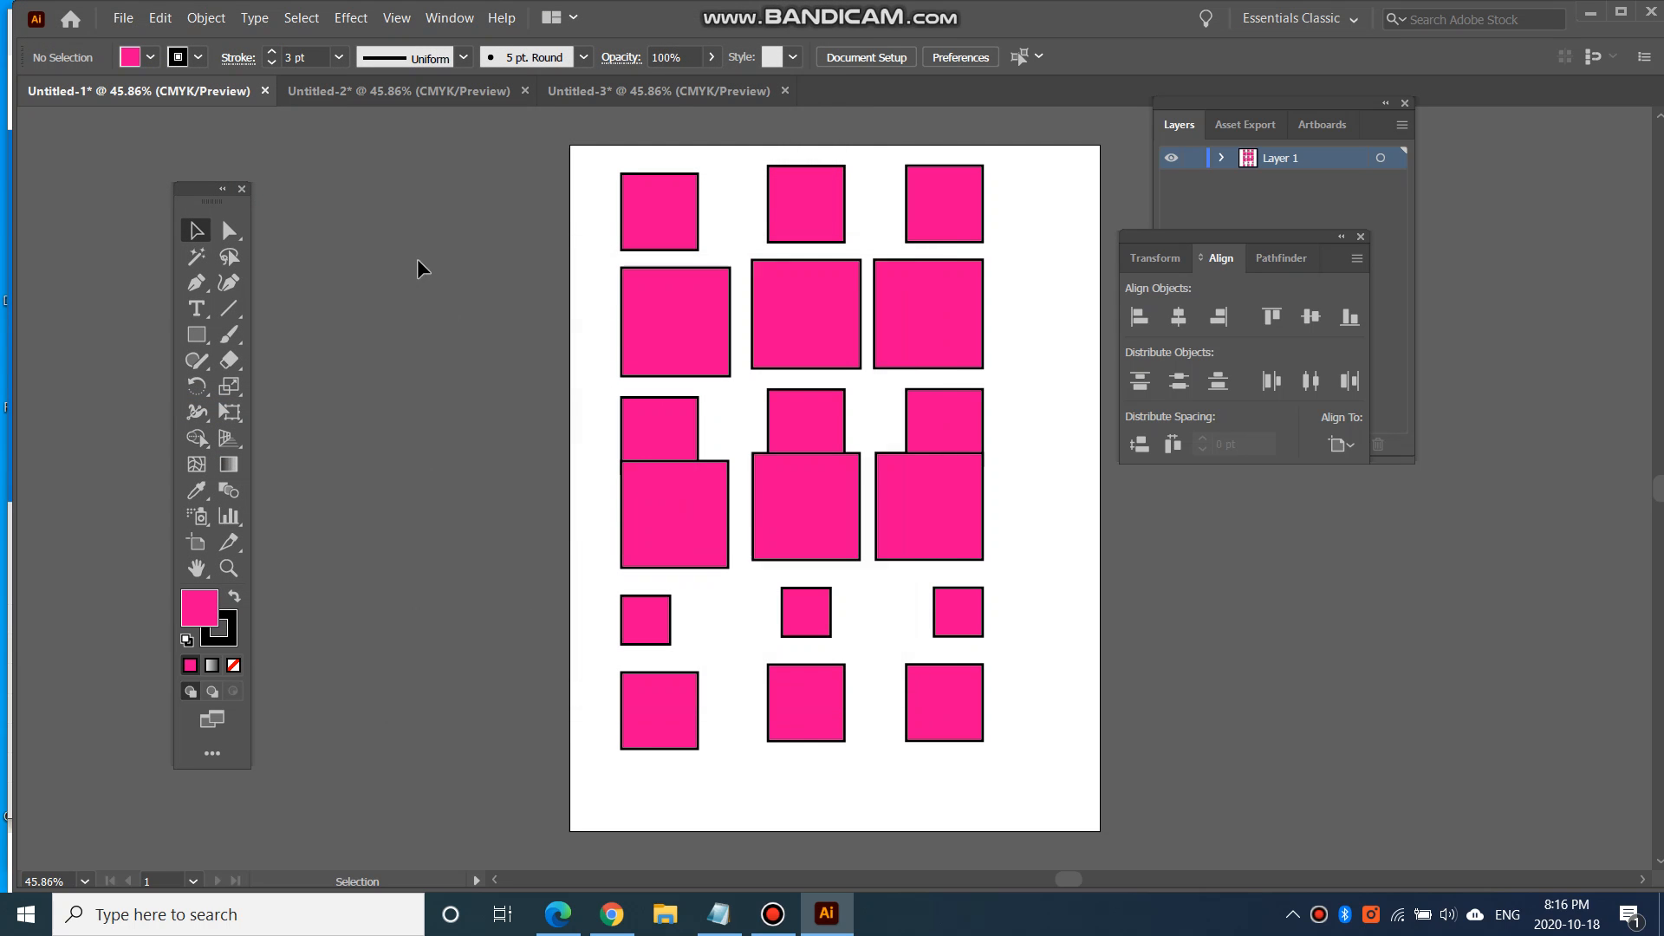
Save the Untitled-2 document as an Adobe Illustrator (AI) file named activity3b in the illustrator folder, with the default options.
click(330, 92)
click(123, 18)
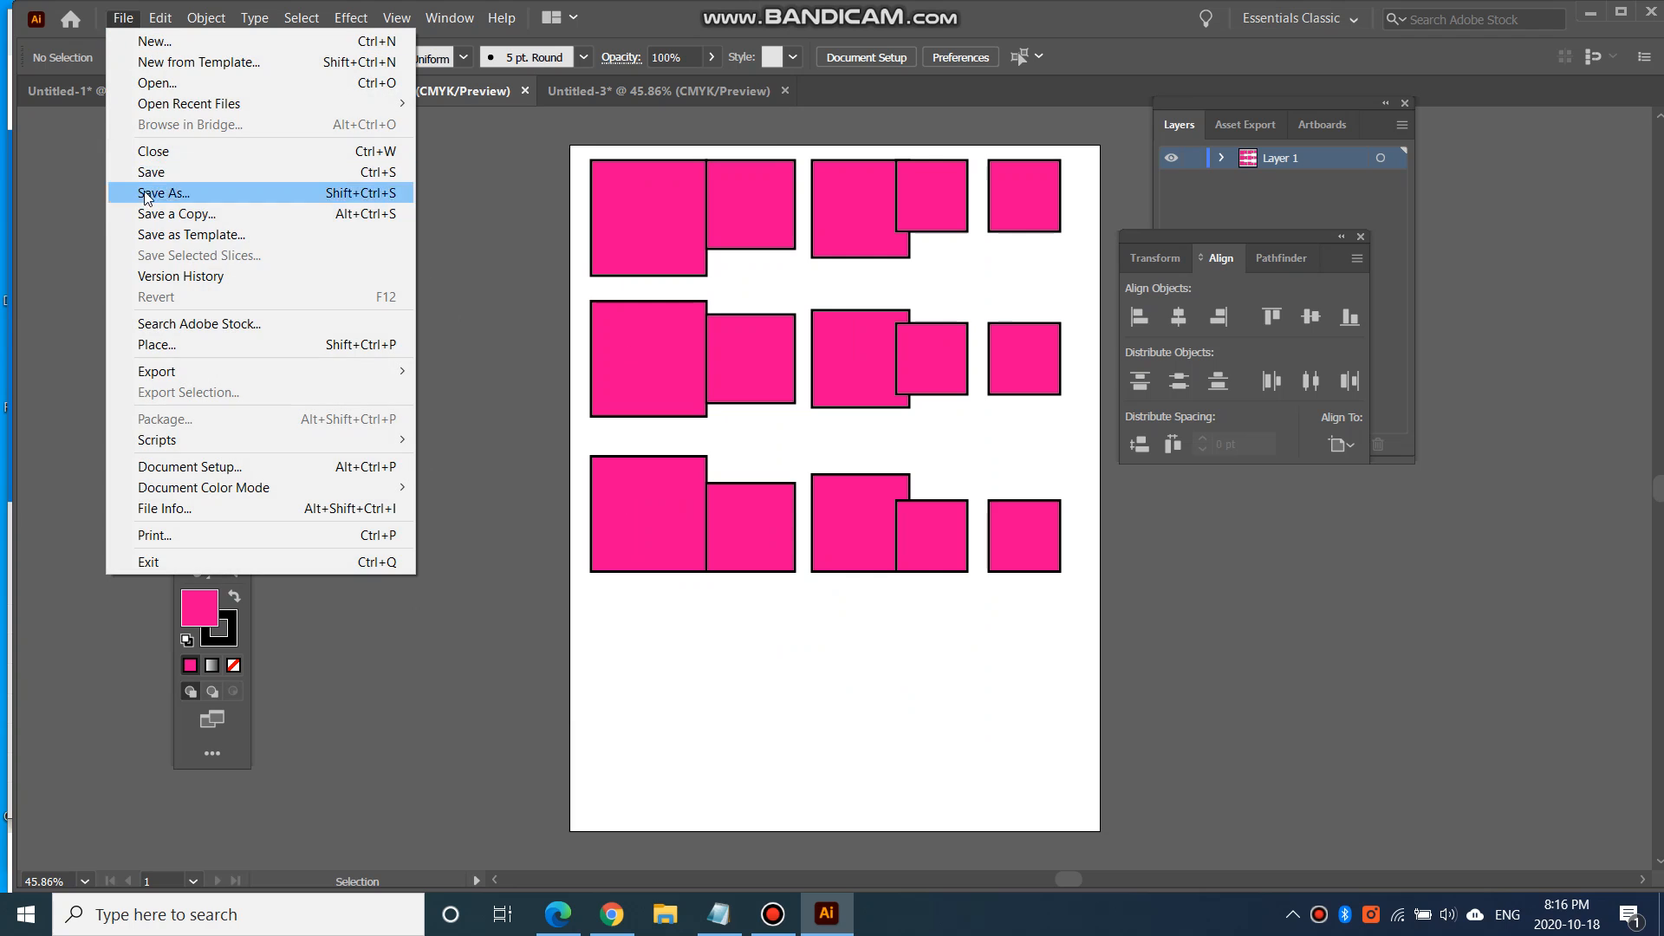
click(158, 185)
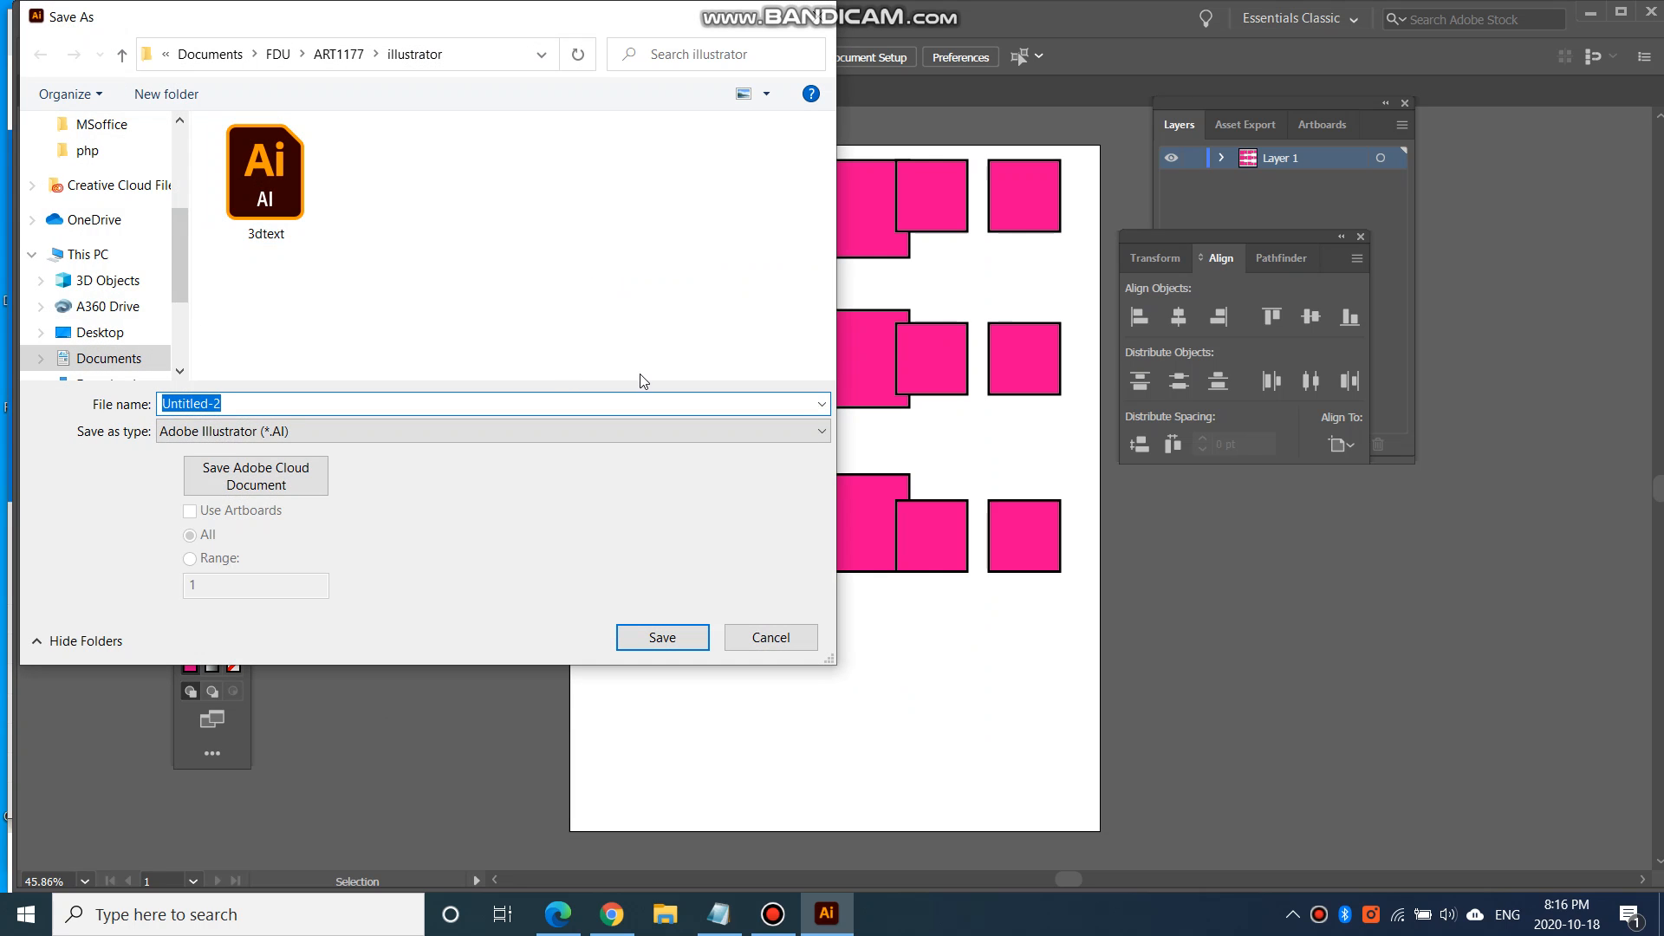
text(activity3b)
click(698, 637)
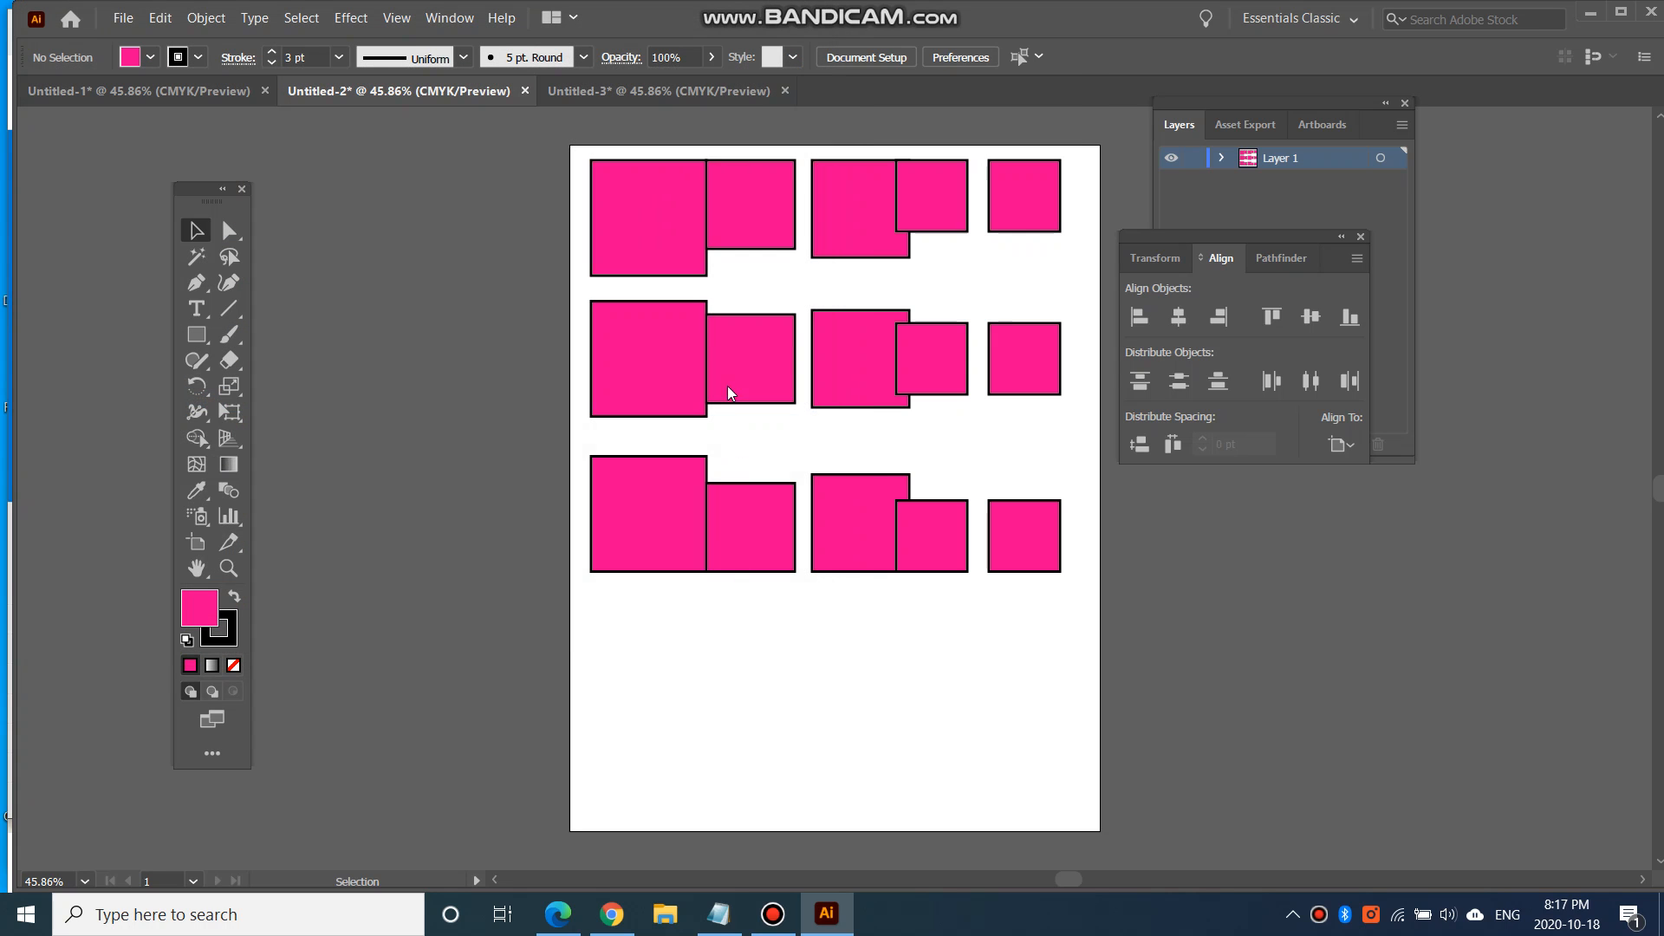
click(932, 753)
Switch to the Untitled-3 document containing the column and top row of squares.
click(704, 96)
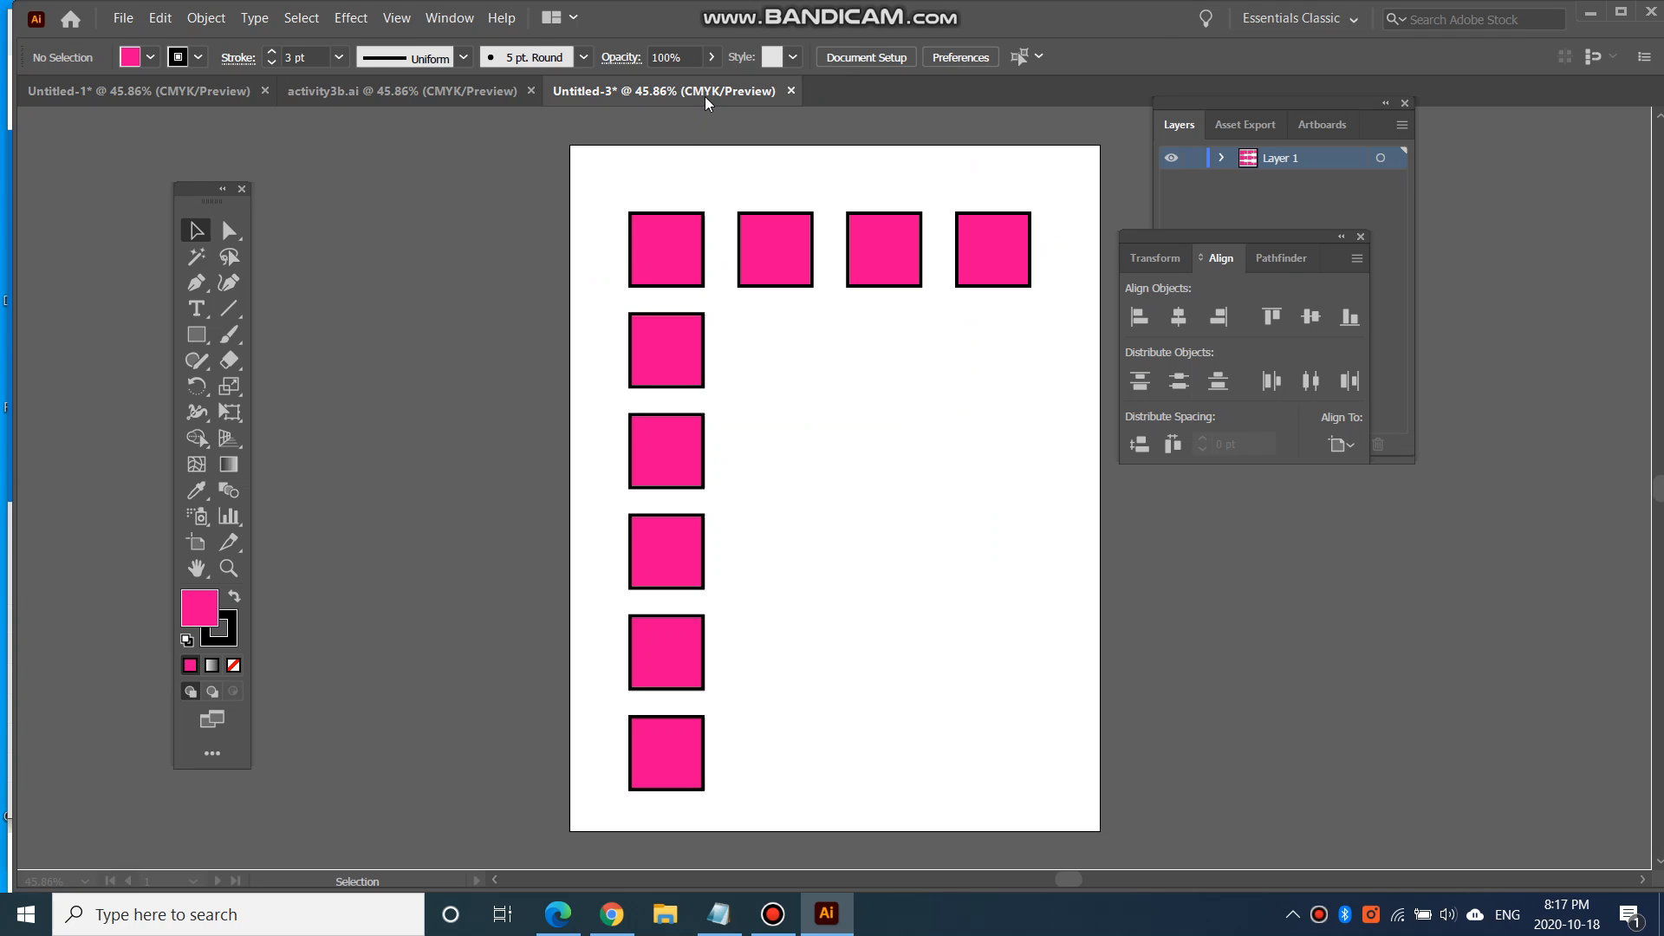
click(123, 18)
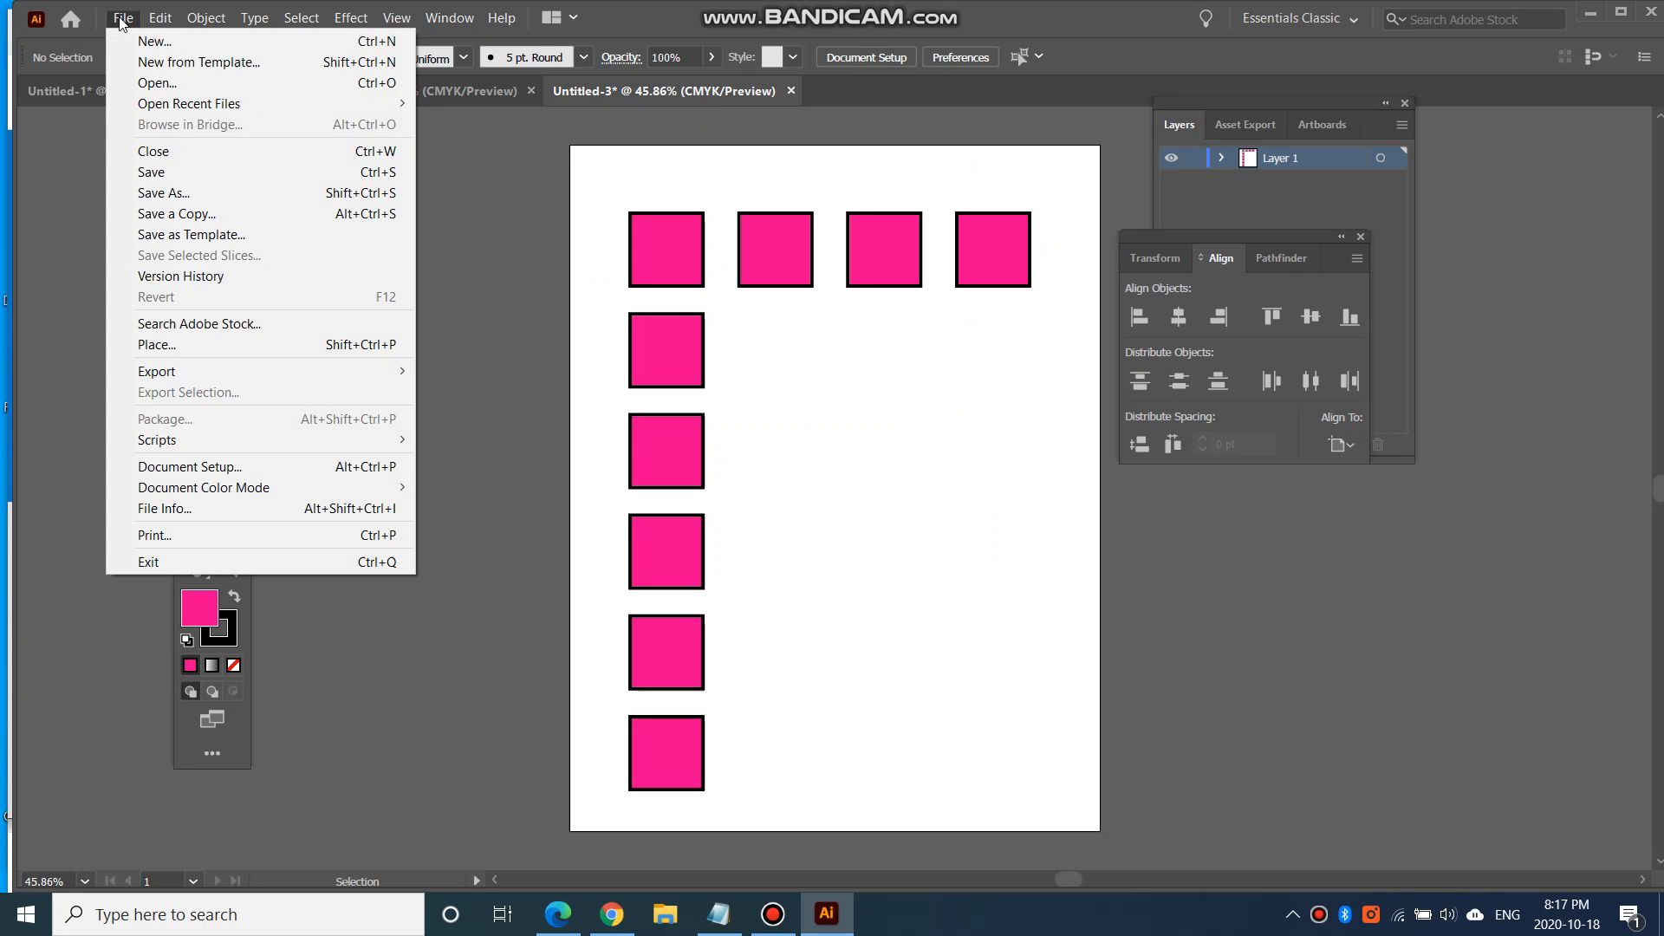
click(171, 193)
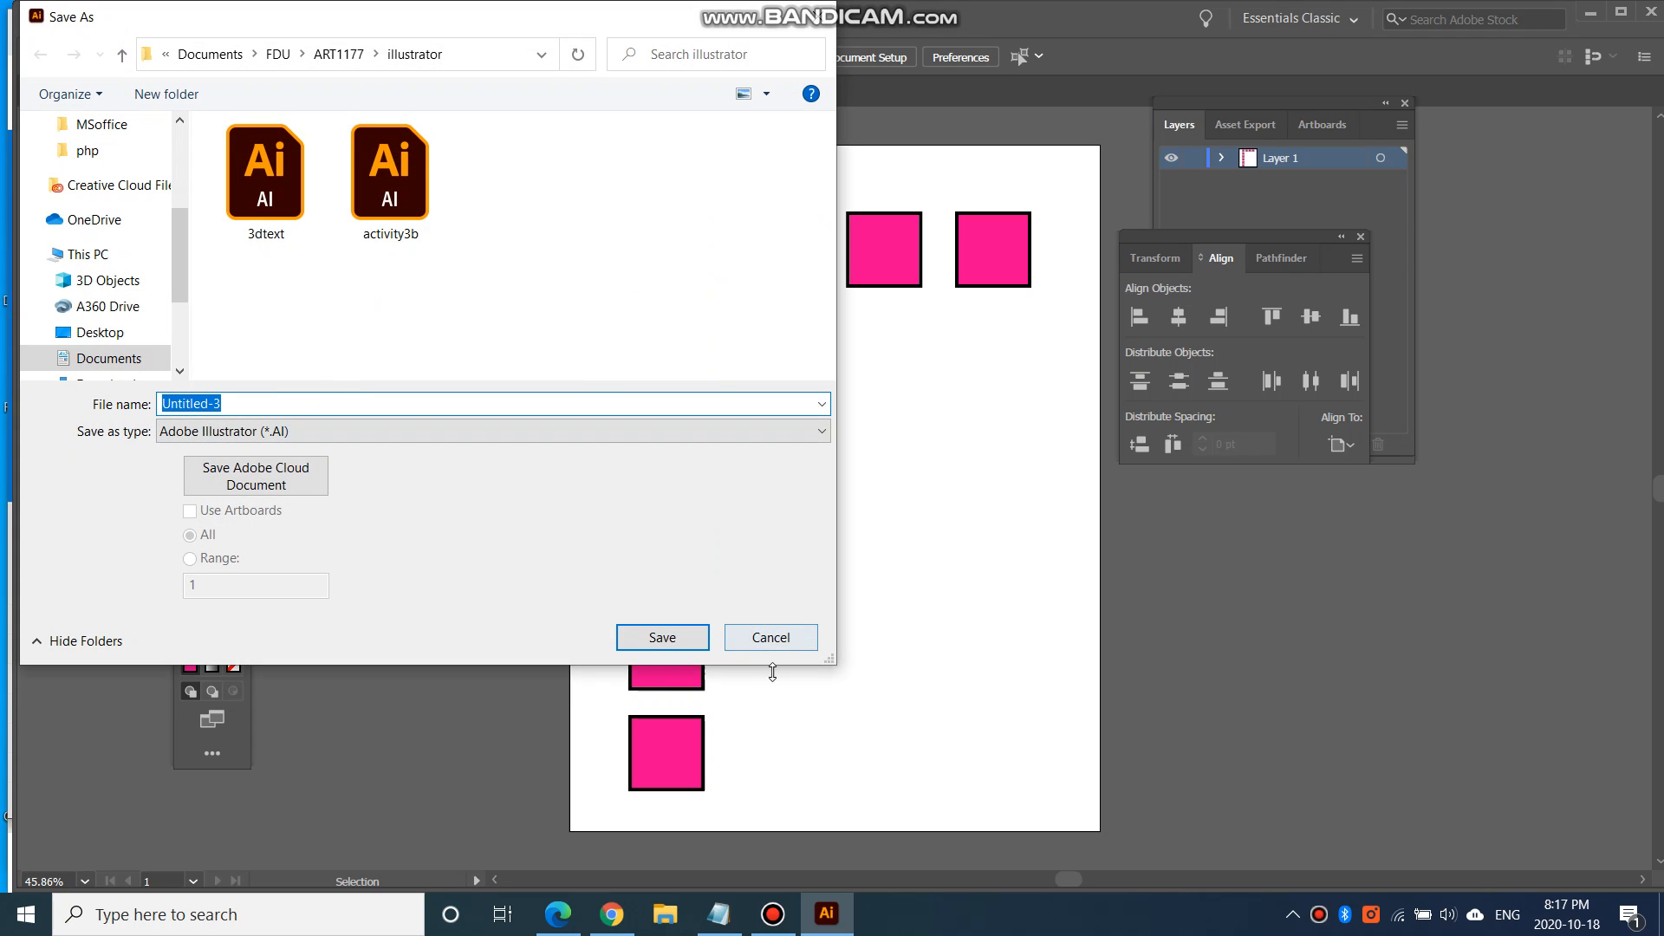
click(771, 639)
Export the Untitled-3 document as a JPEG named activity4c in the illustrator folder.
click(124, 18)
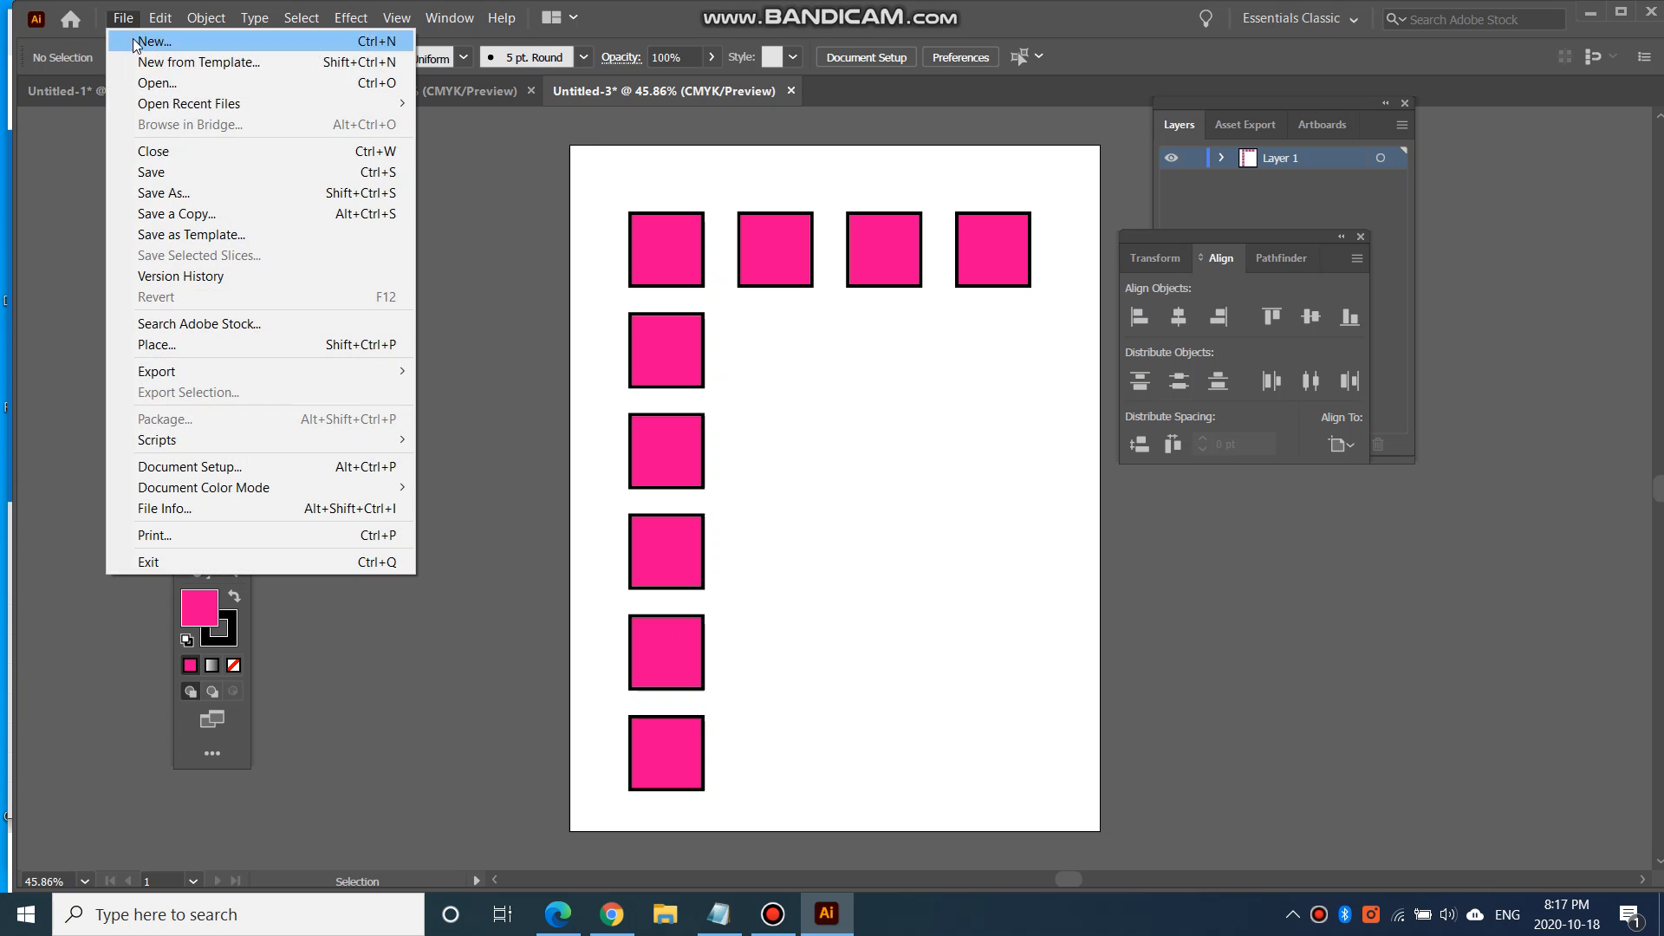
mouse_move(236, 373)
click(447, 392)
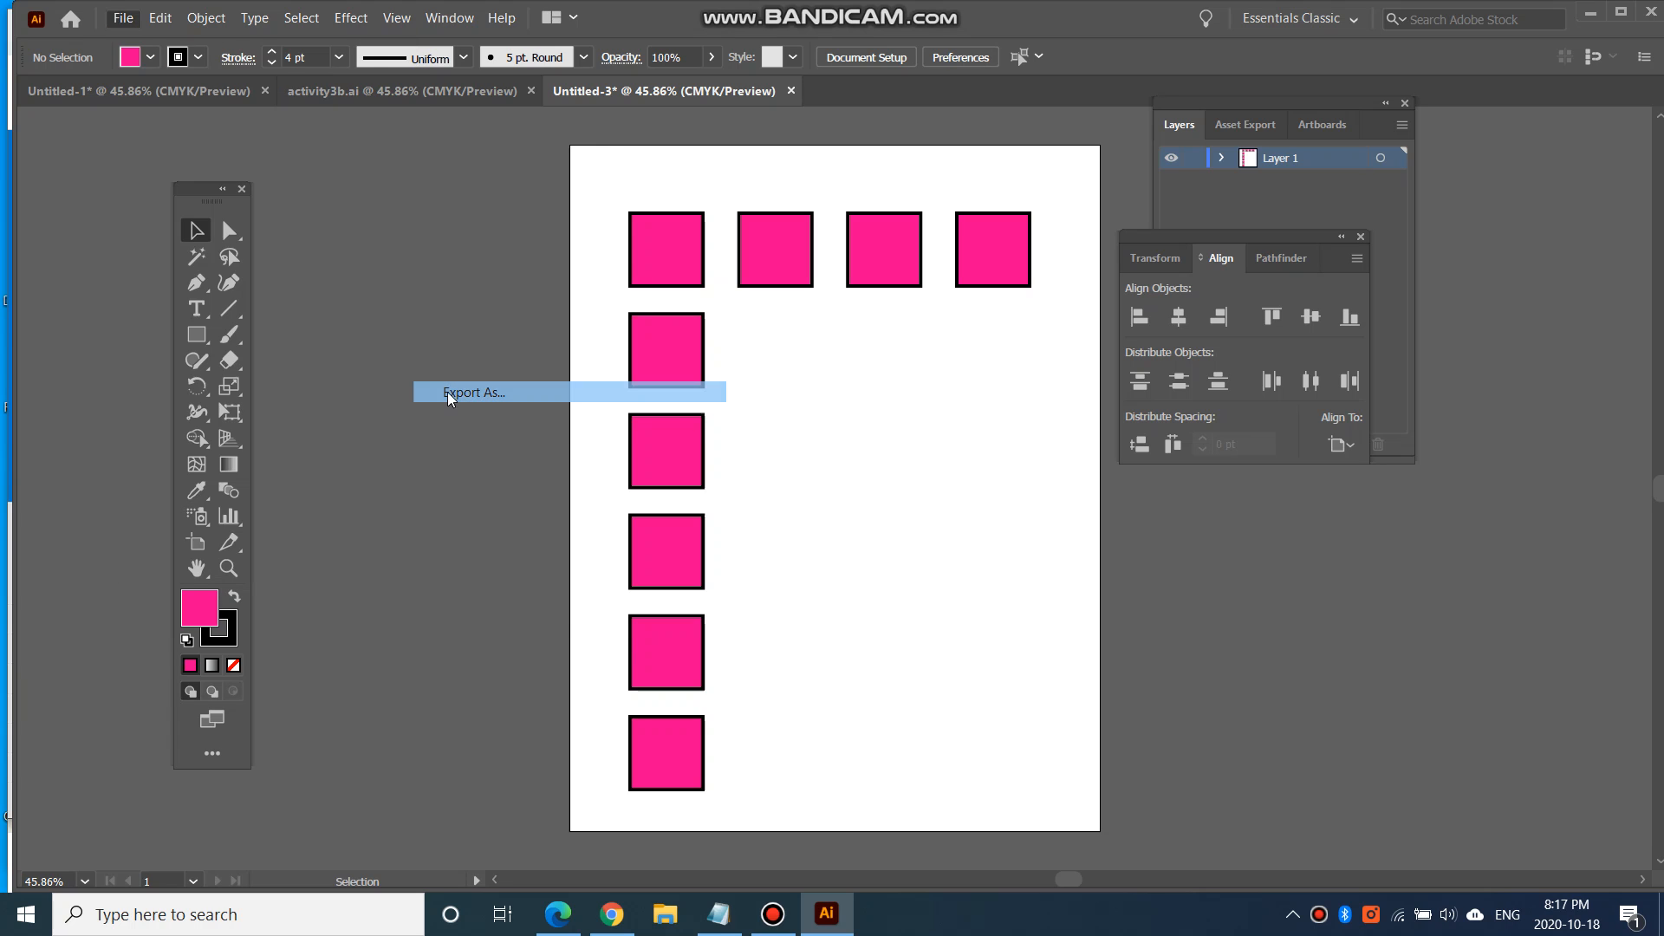
text(acti)
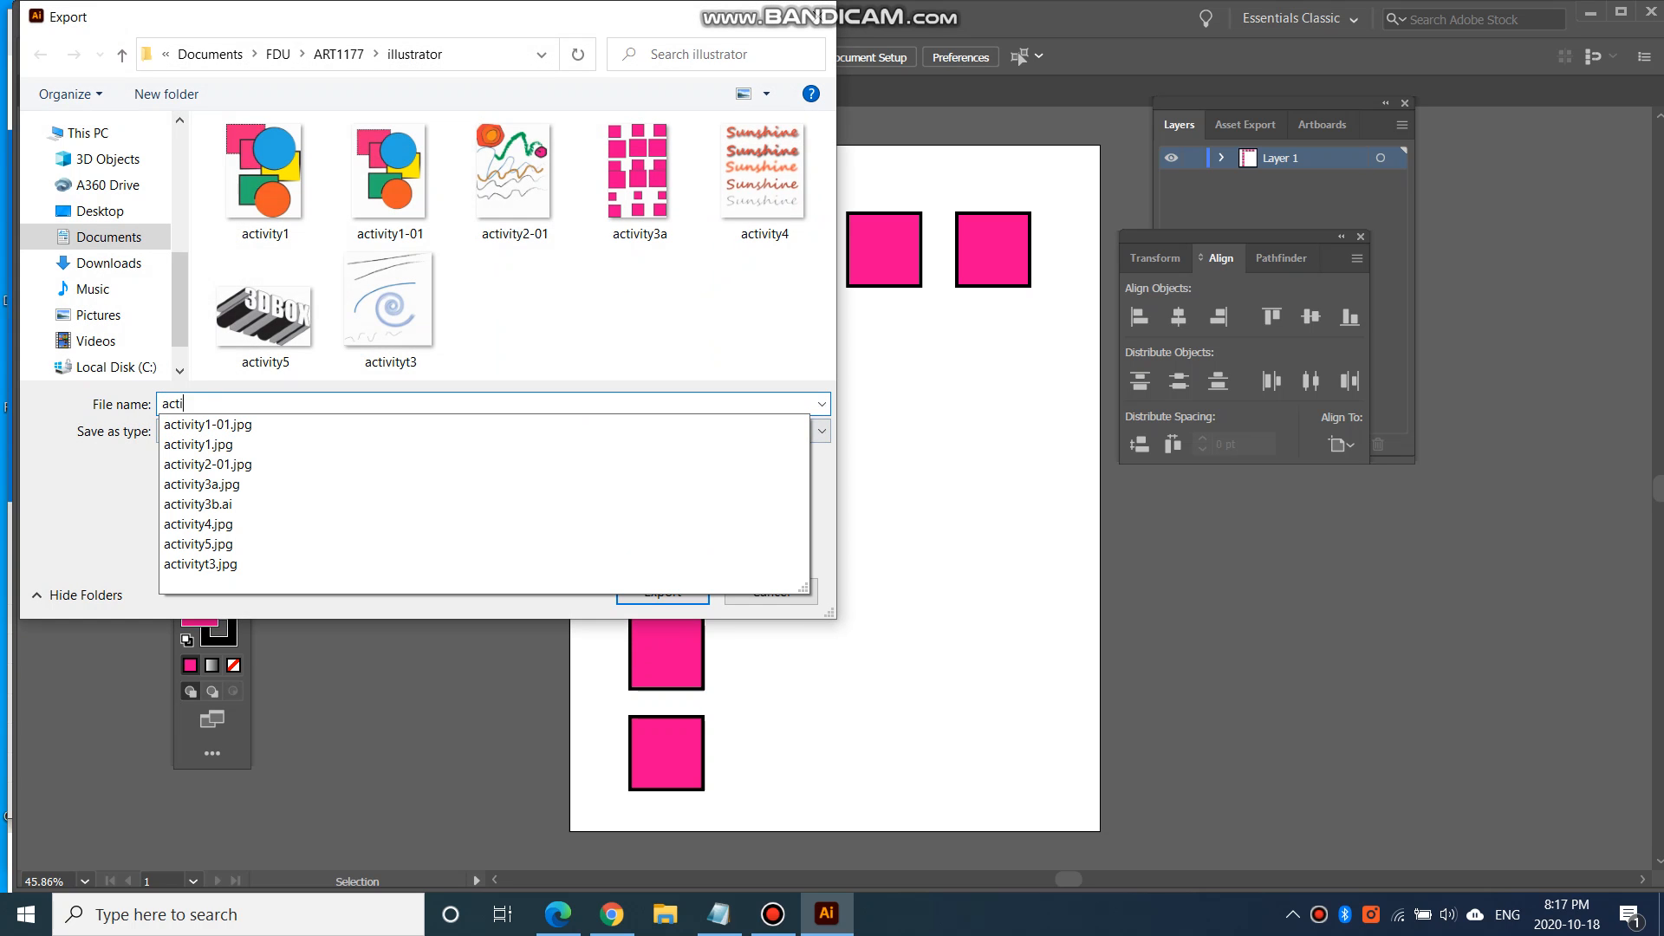
text(vity4)
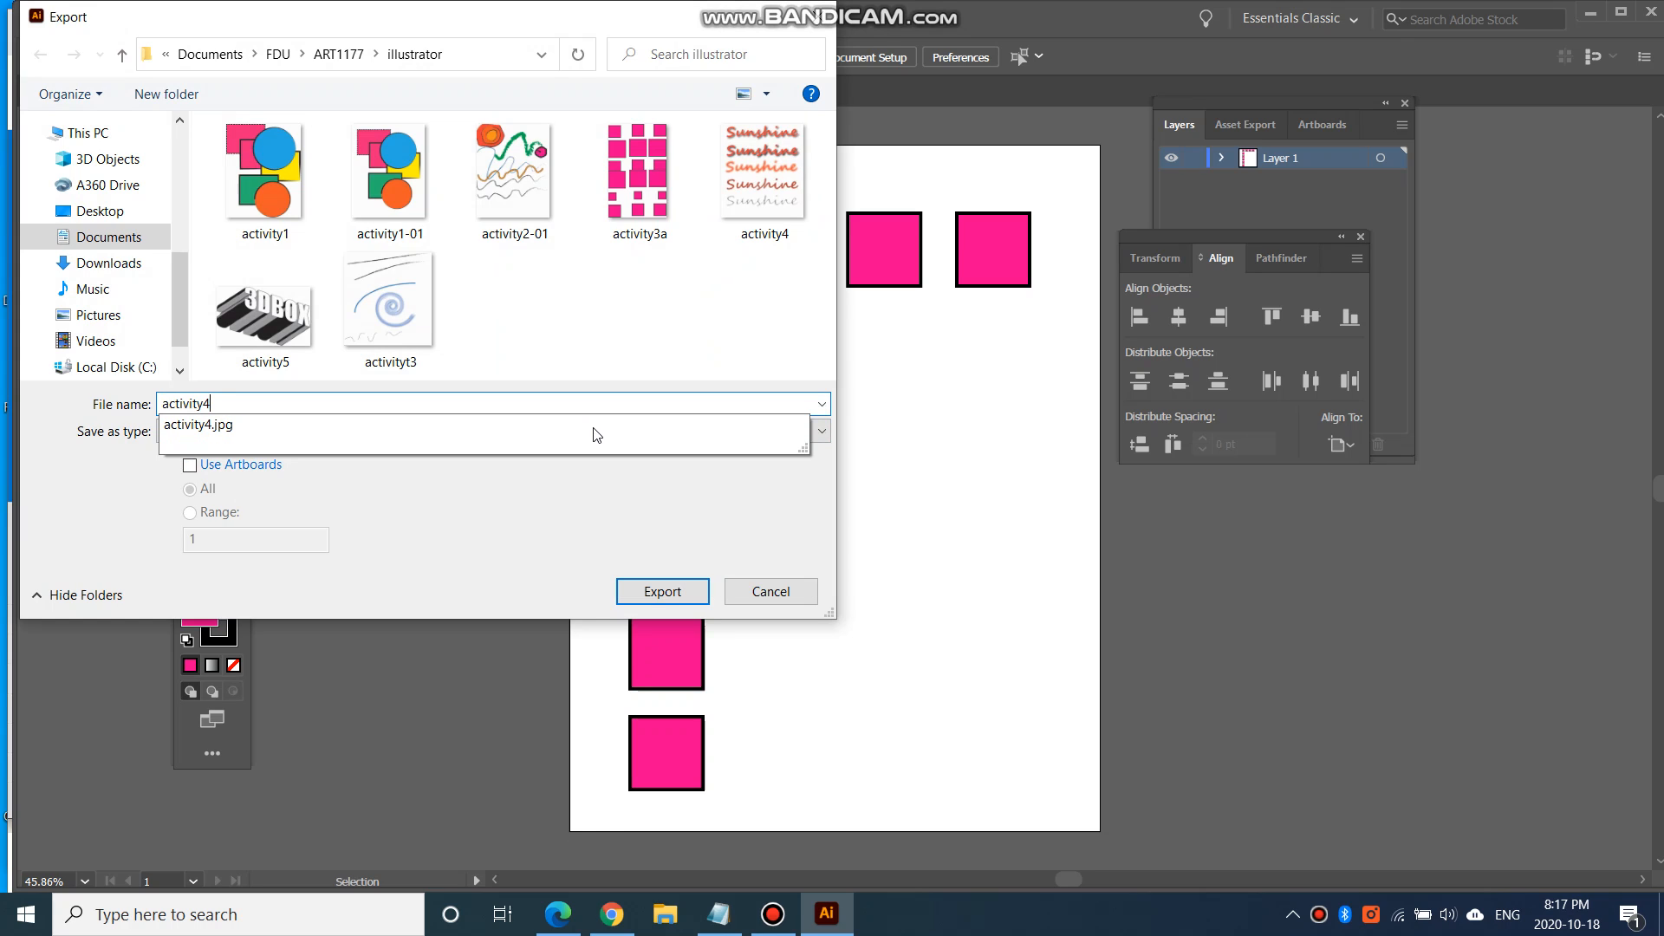
text(c)
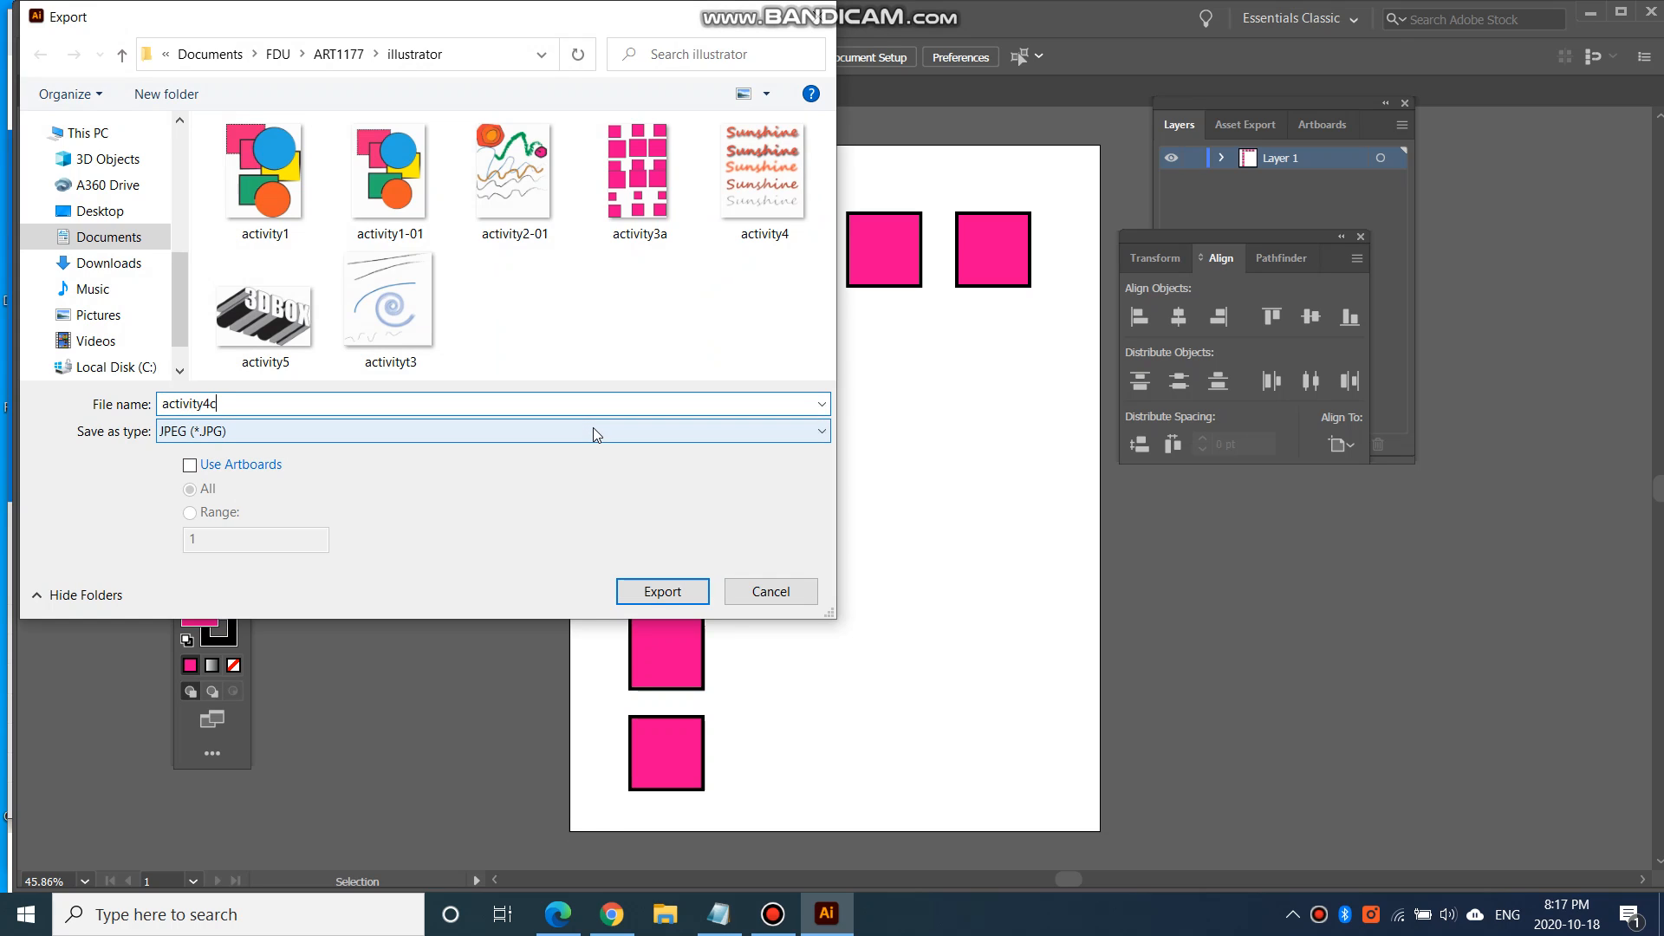
click(686, 579)
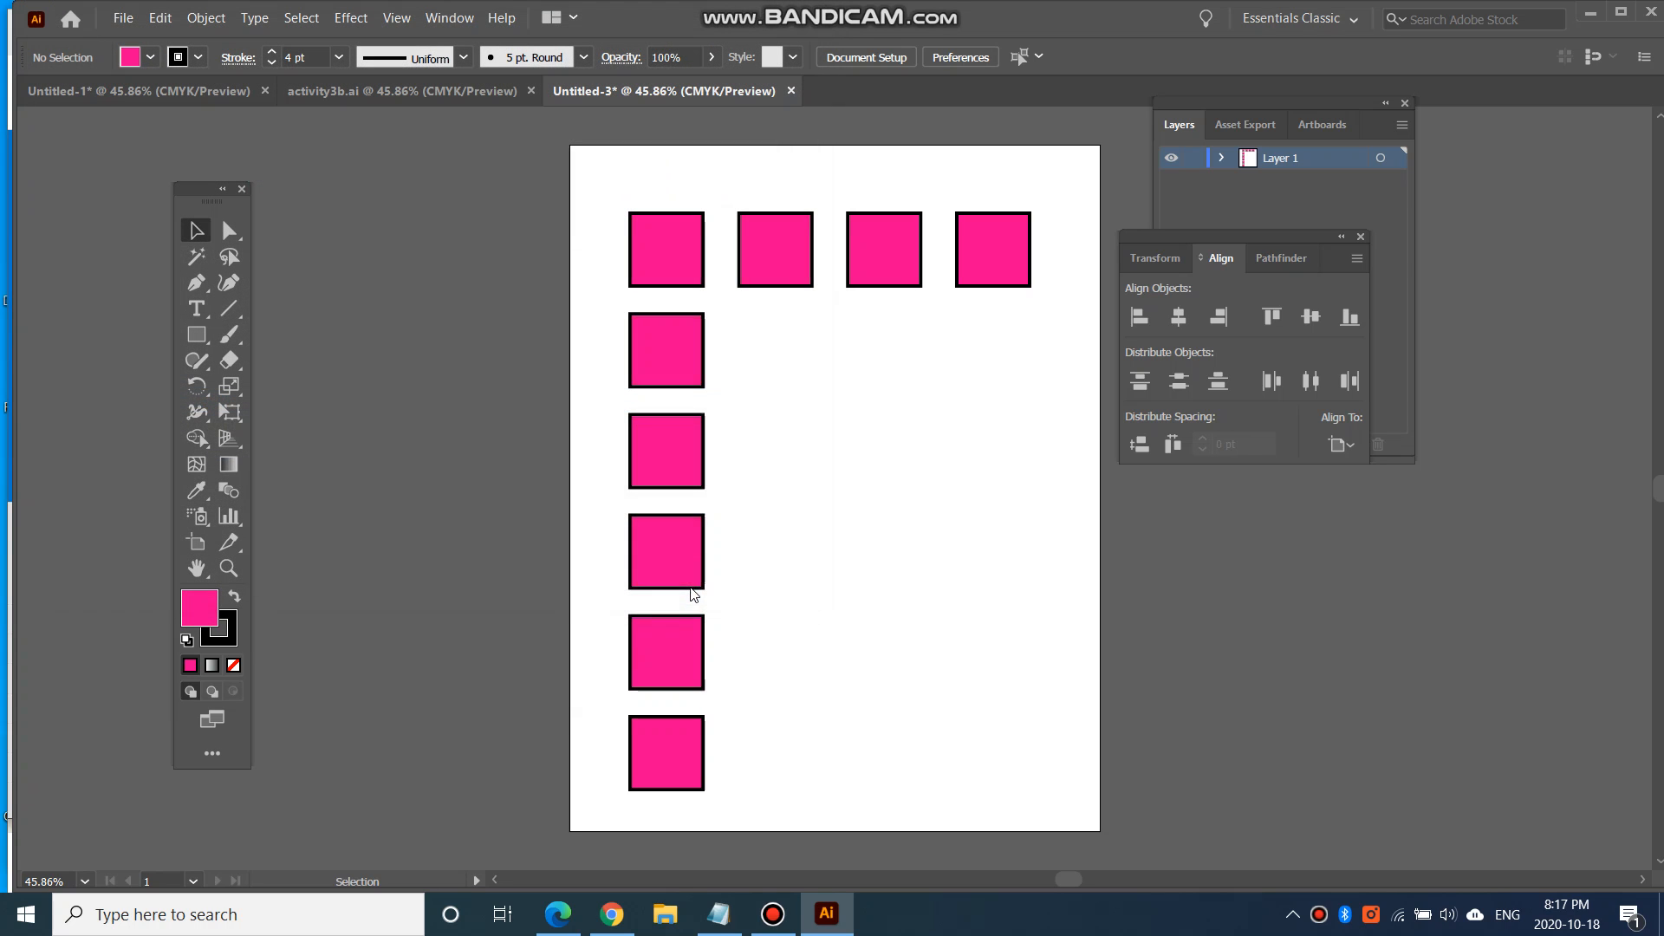
click(740, 667)
Switch to the Untitled-1 document containing the three columns of squares.
click(102, 95)
click(124, 18)
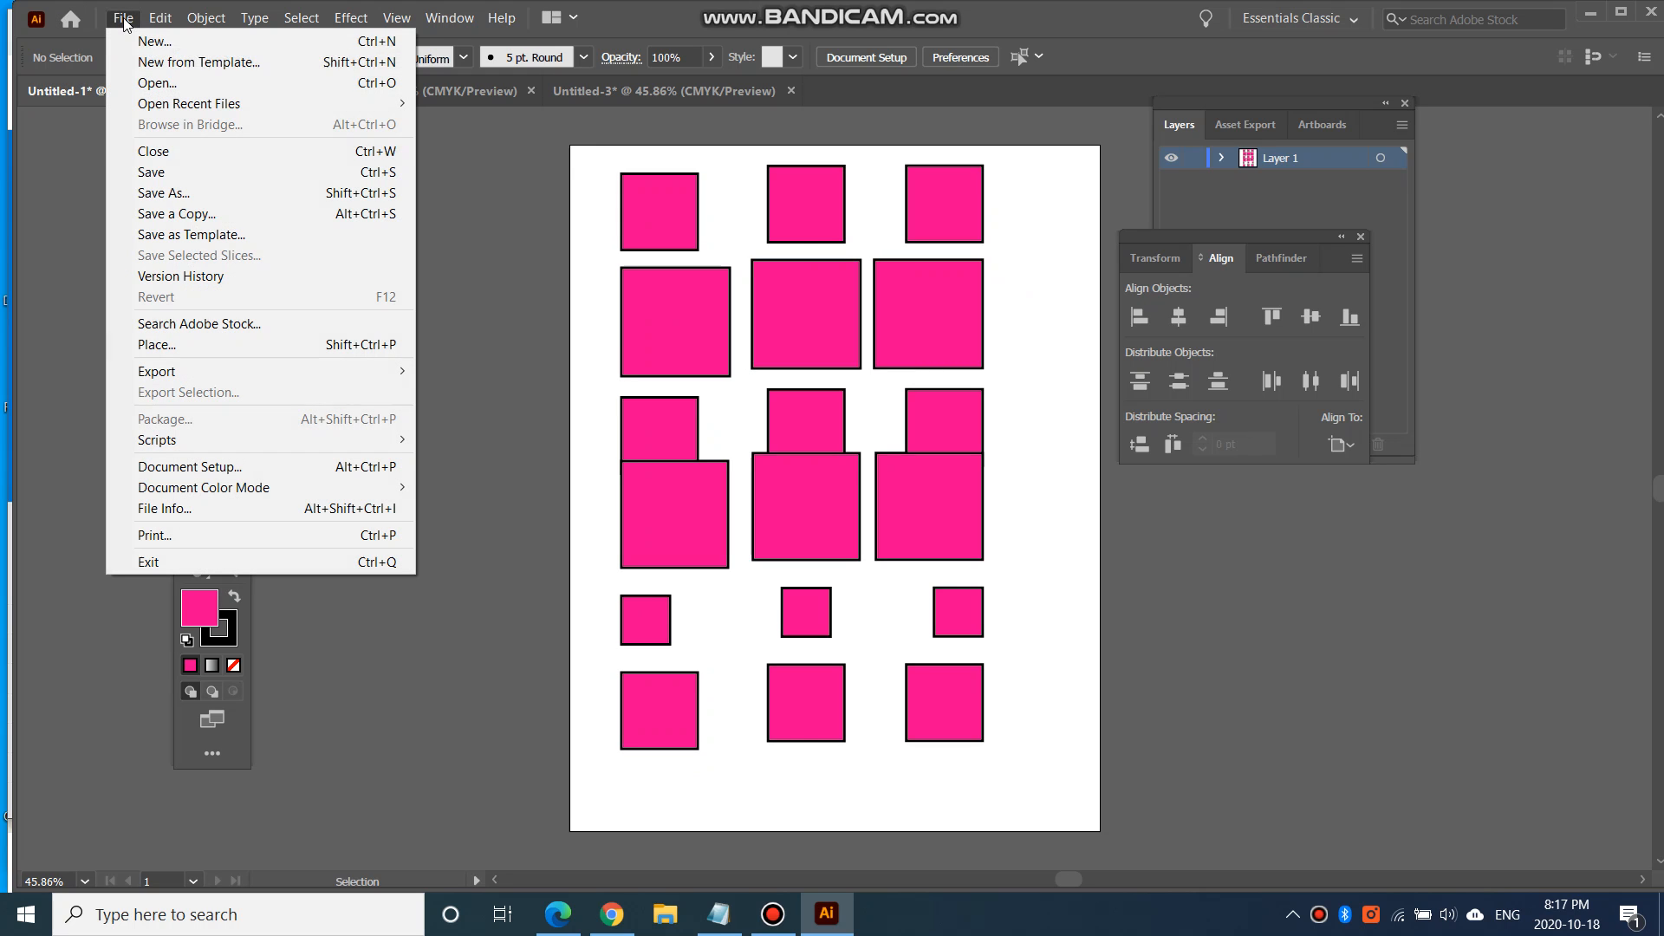
click(210, 194)
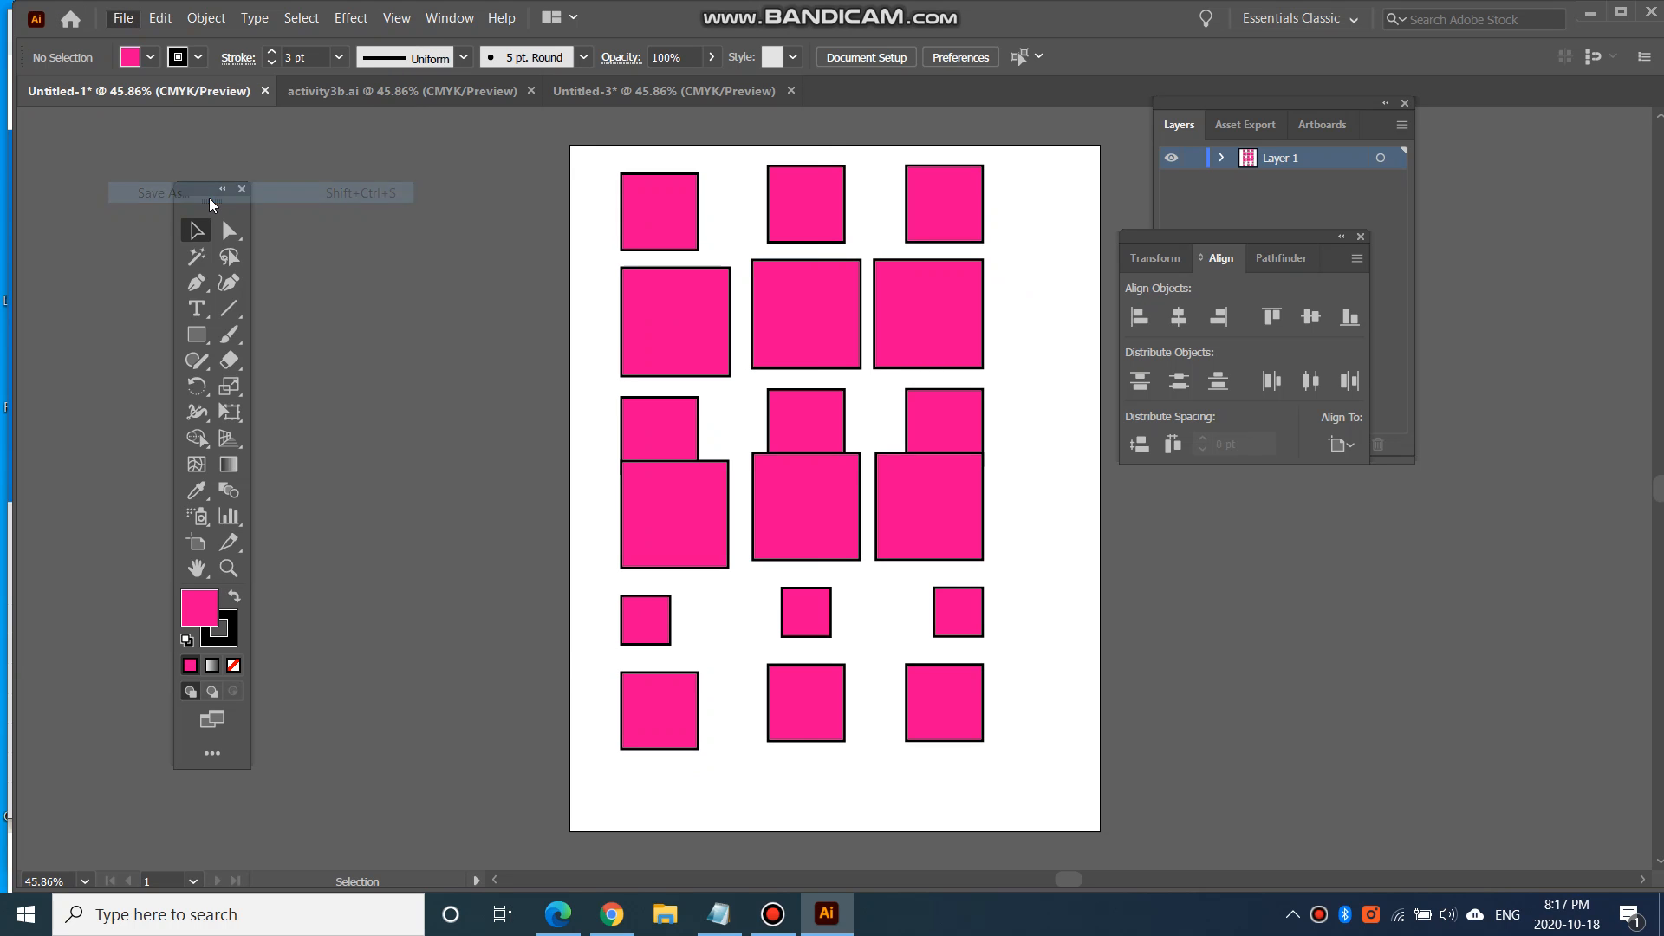
click(763, 637)
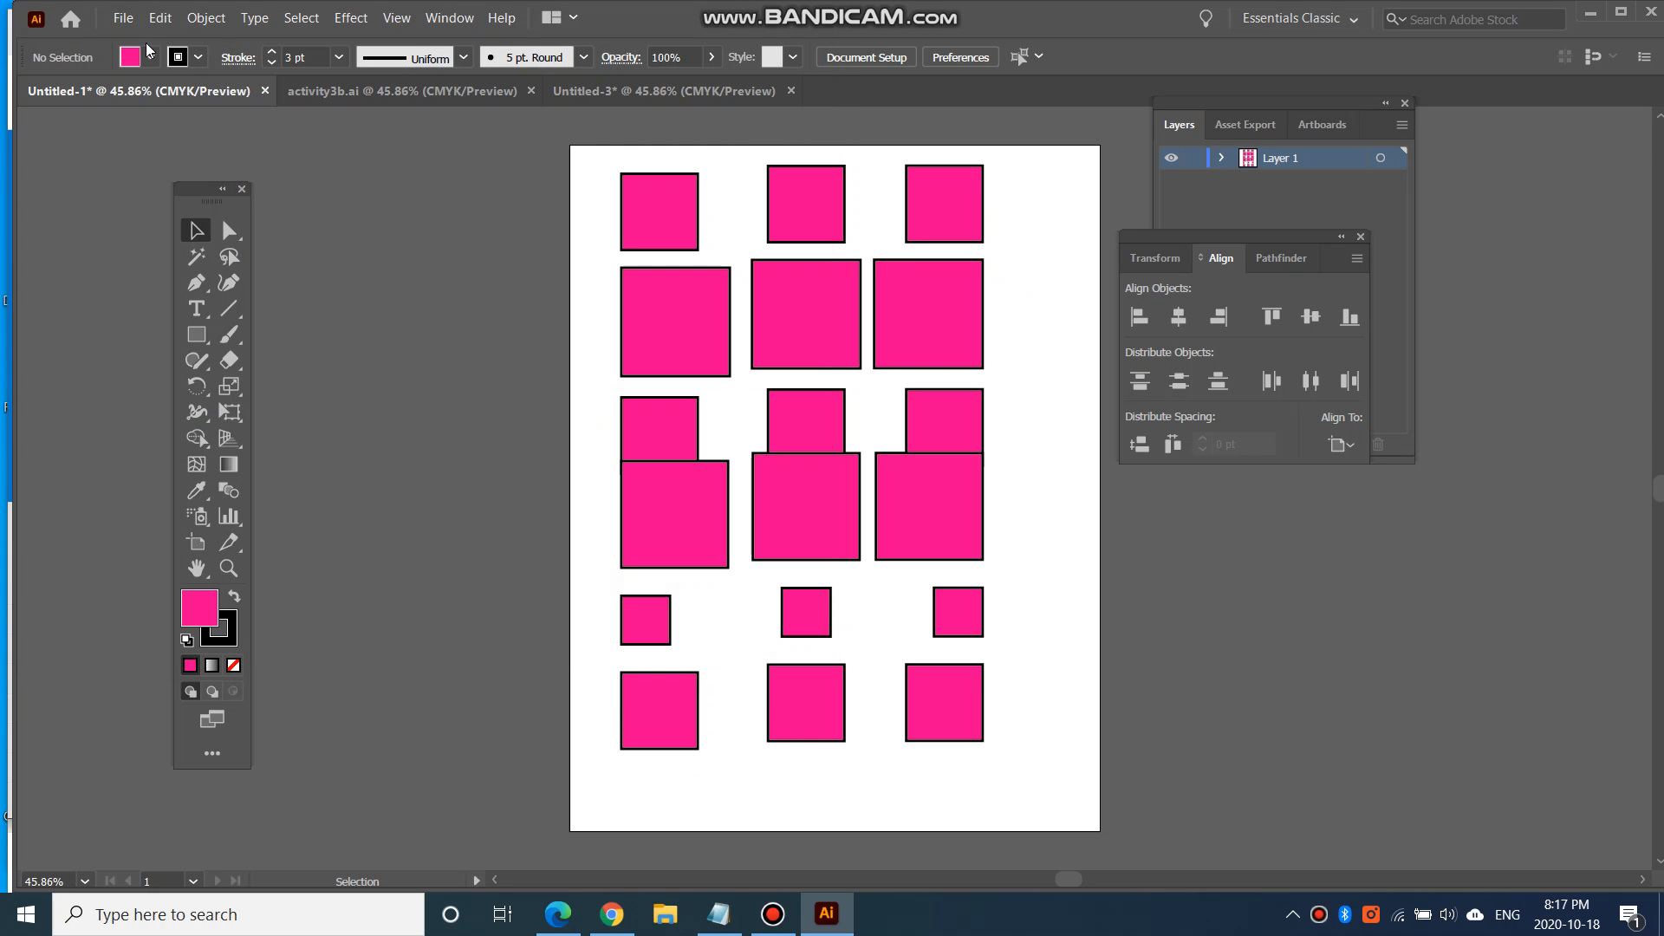
Export the Untitled-1 document as a JPEG named activity4a with the CMYK color model, Medium quality 5 and 72 ppi resolution.
click(124, 19)
mouse_move(227, 373)
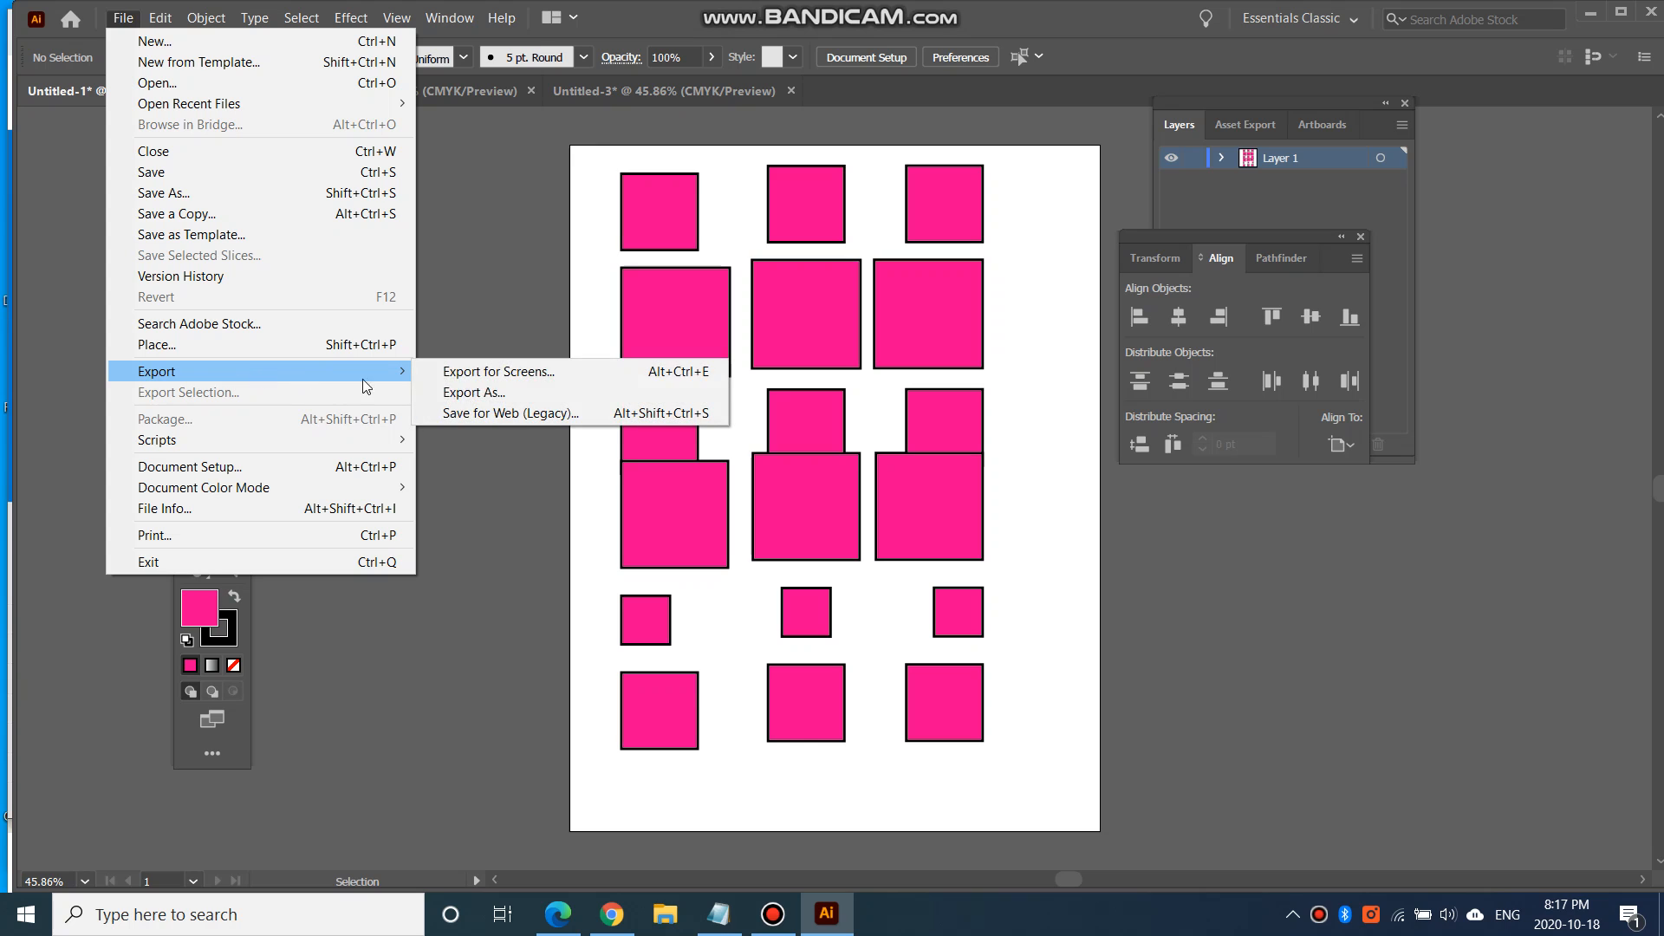
click(447, 377)
text(ac)
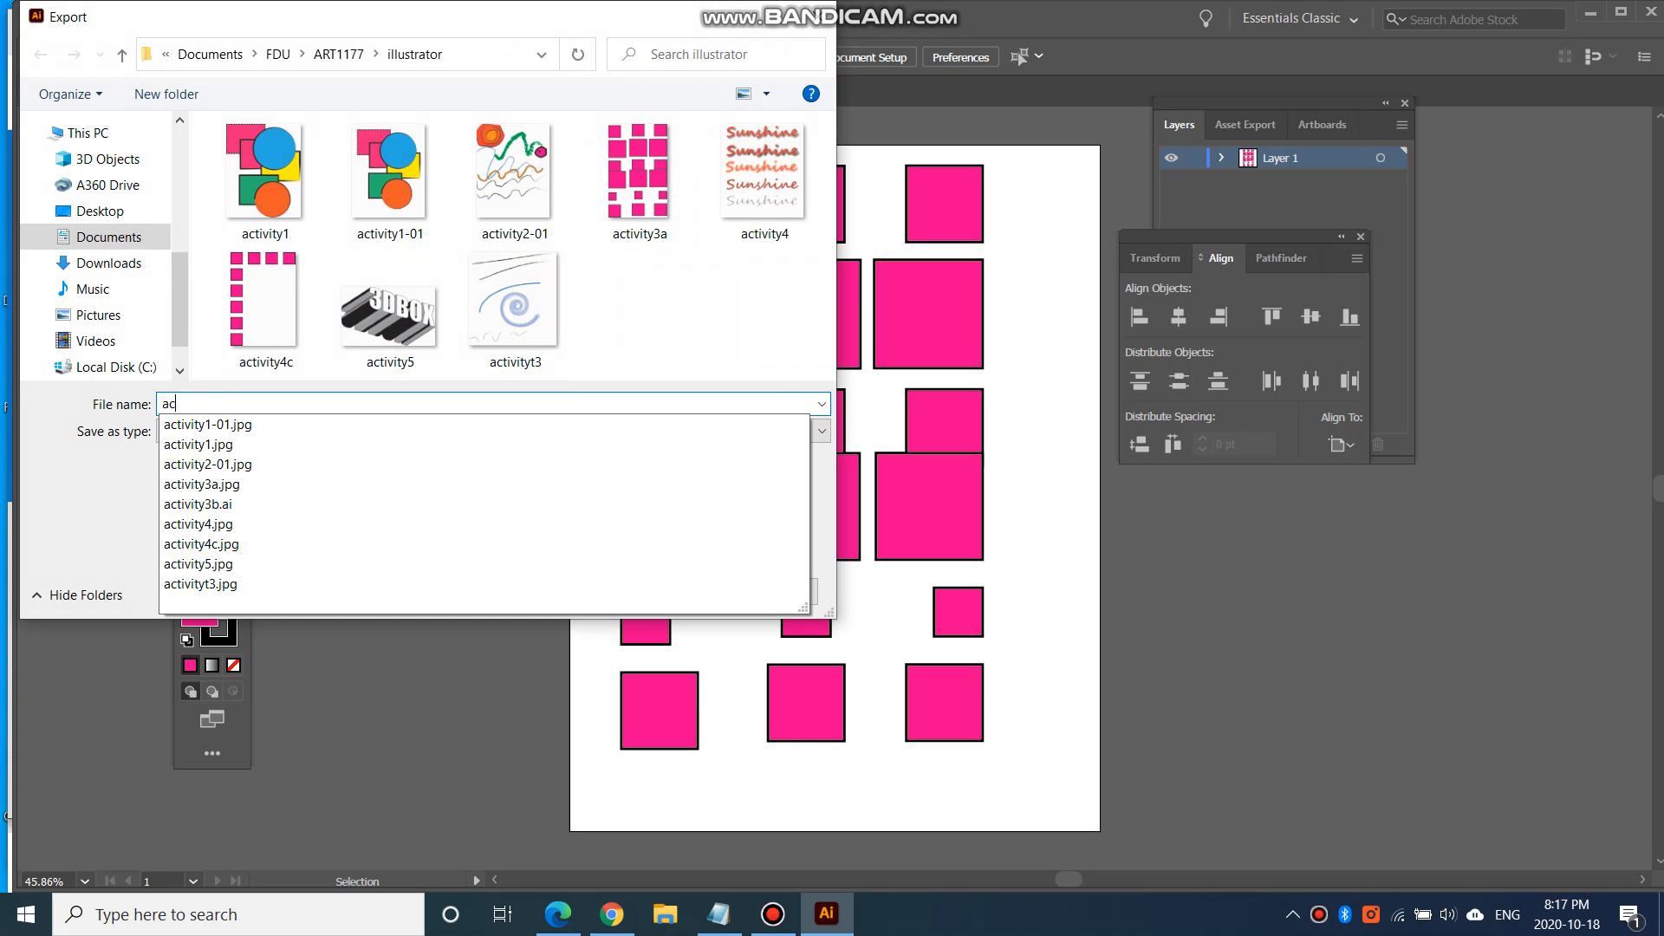
text(tivity4a)
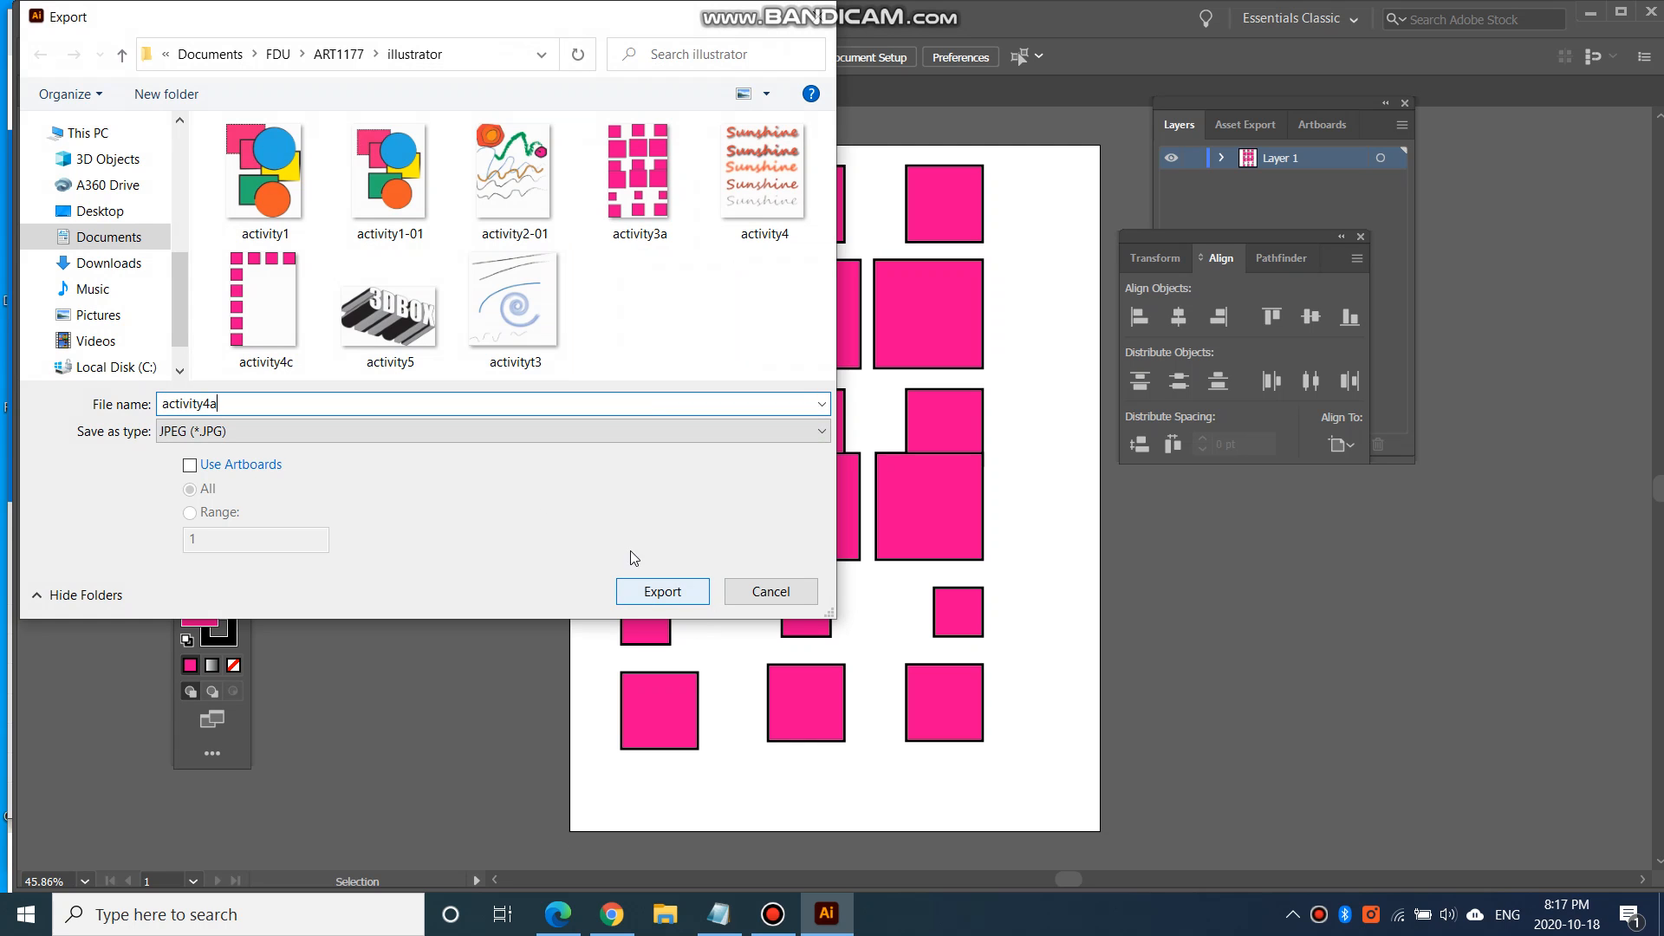
click(660, 590)
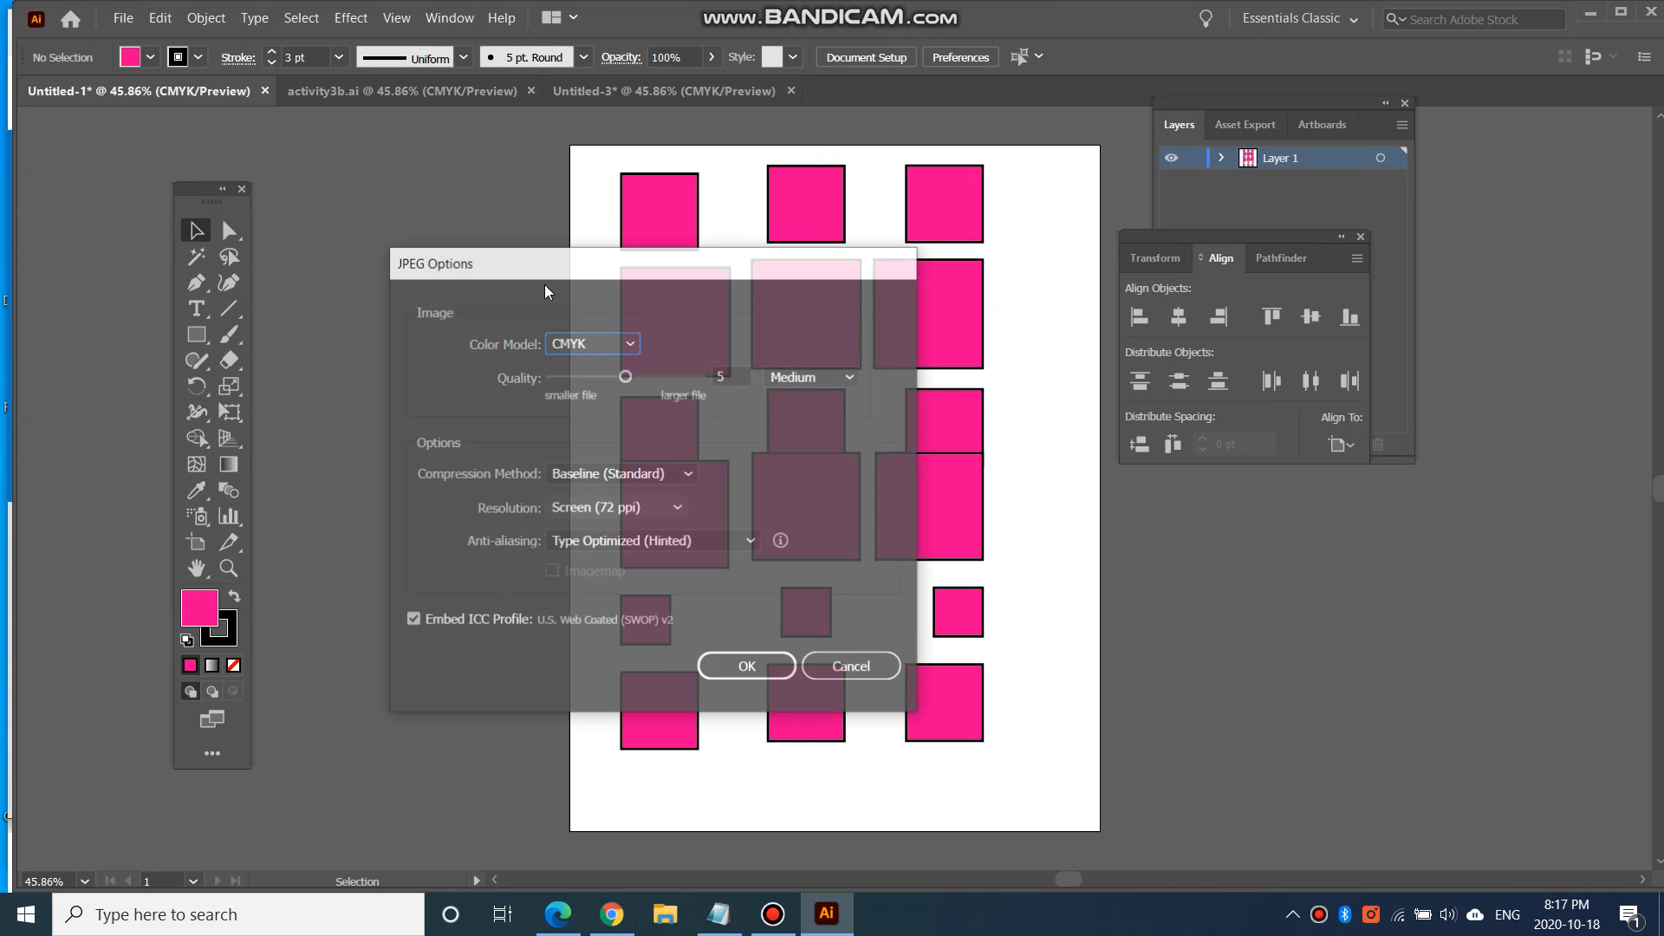
click(747, 666)
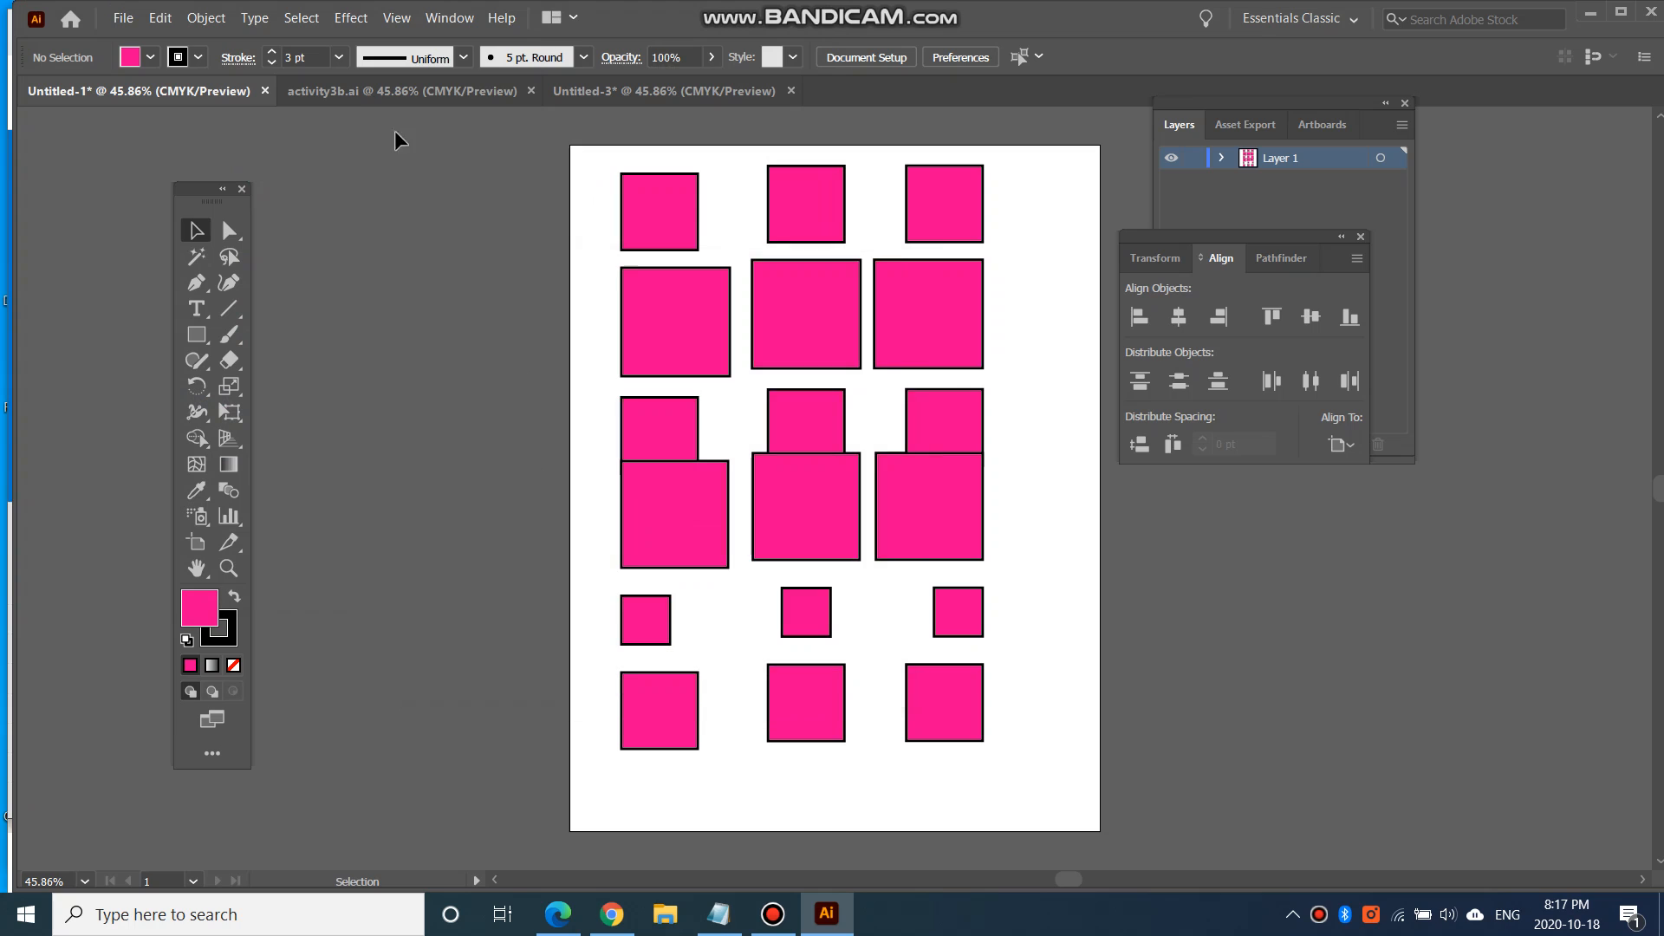
Export the activity3b.ai document as a JPEG named activity4b with the CMYK color model, Medium quality 5 and 72 ppi resolution.
click(369, 90)
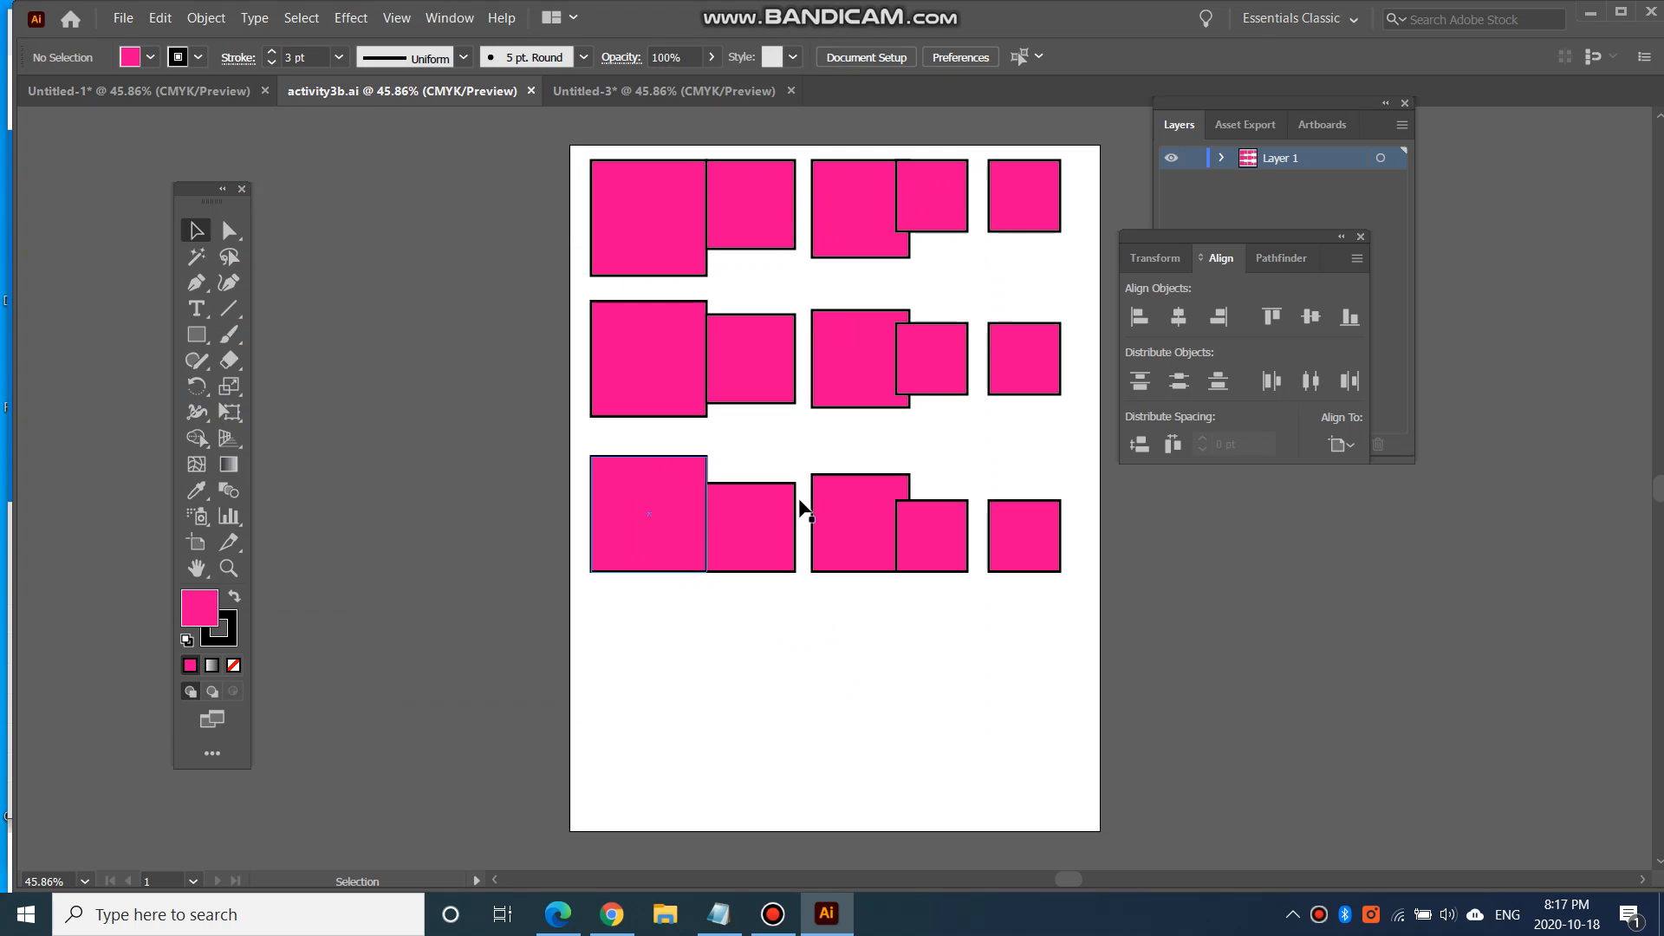
click(124, 26)
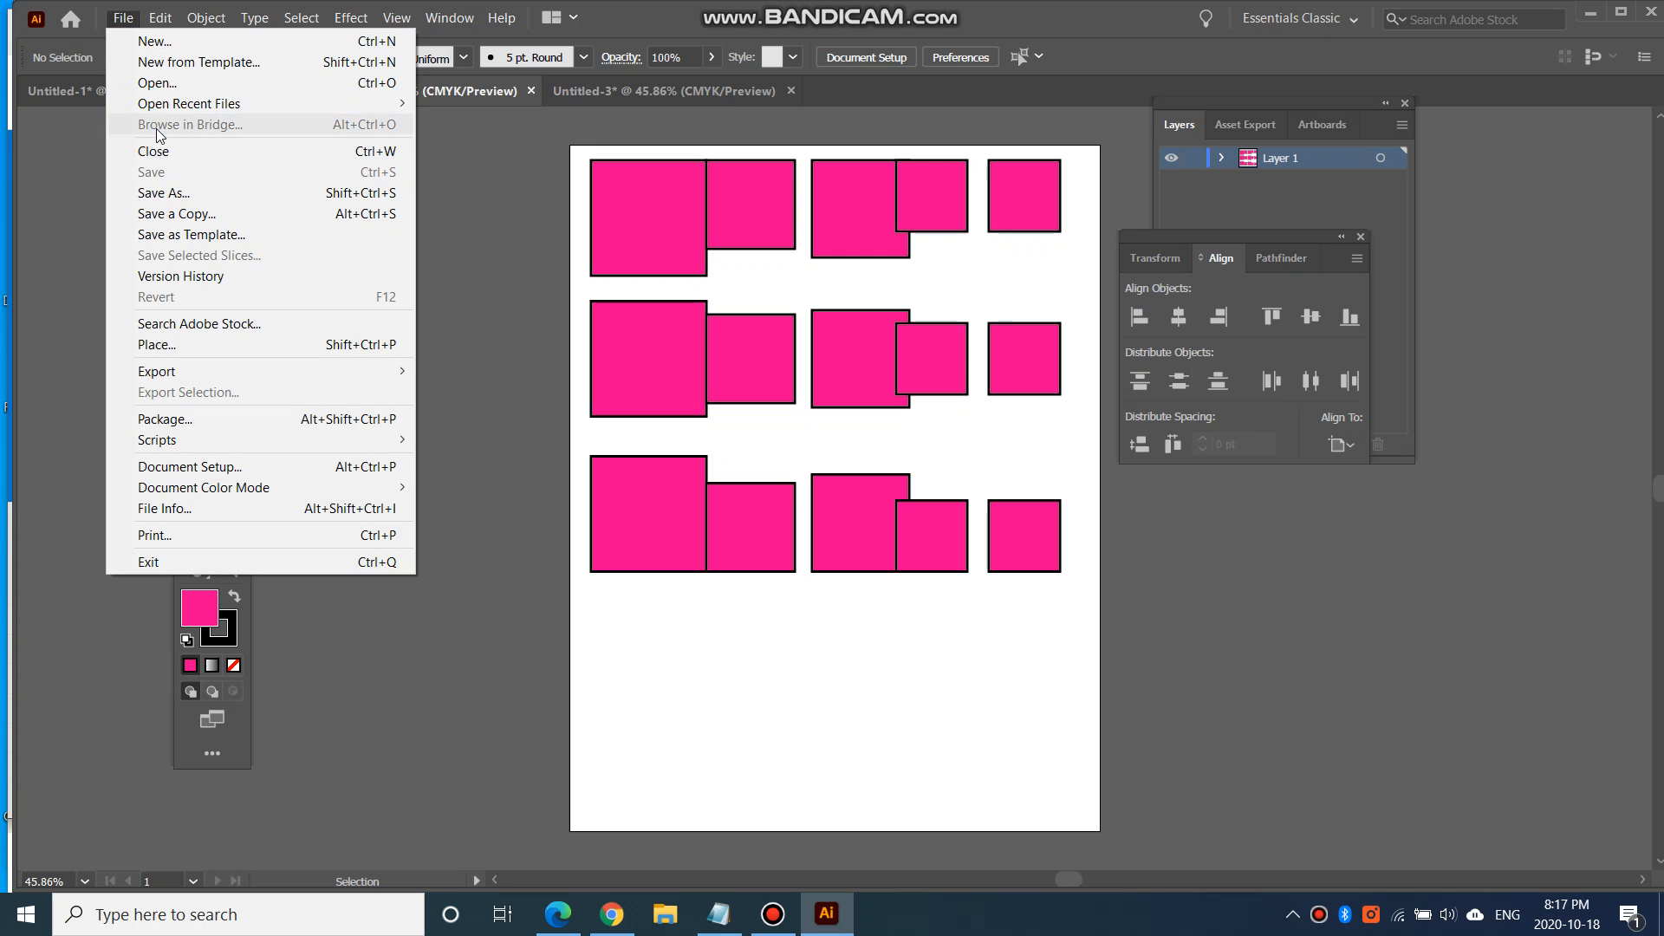
mouse_move(254, 376)
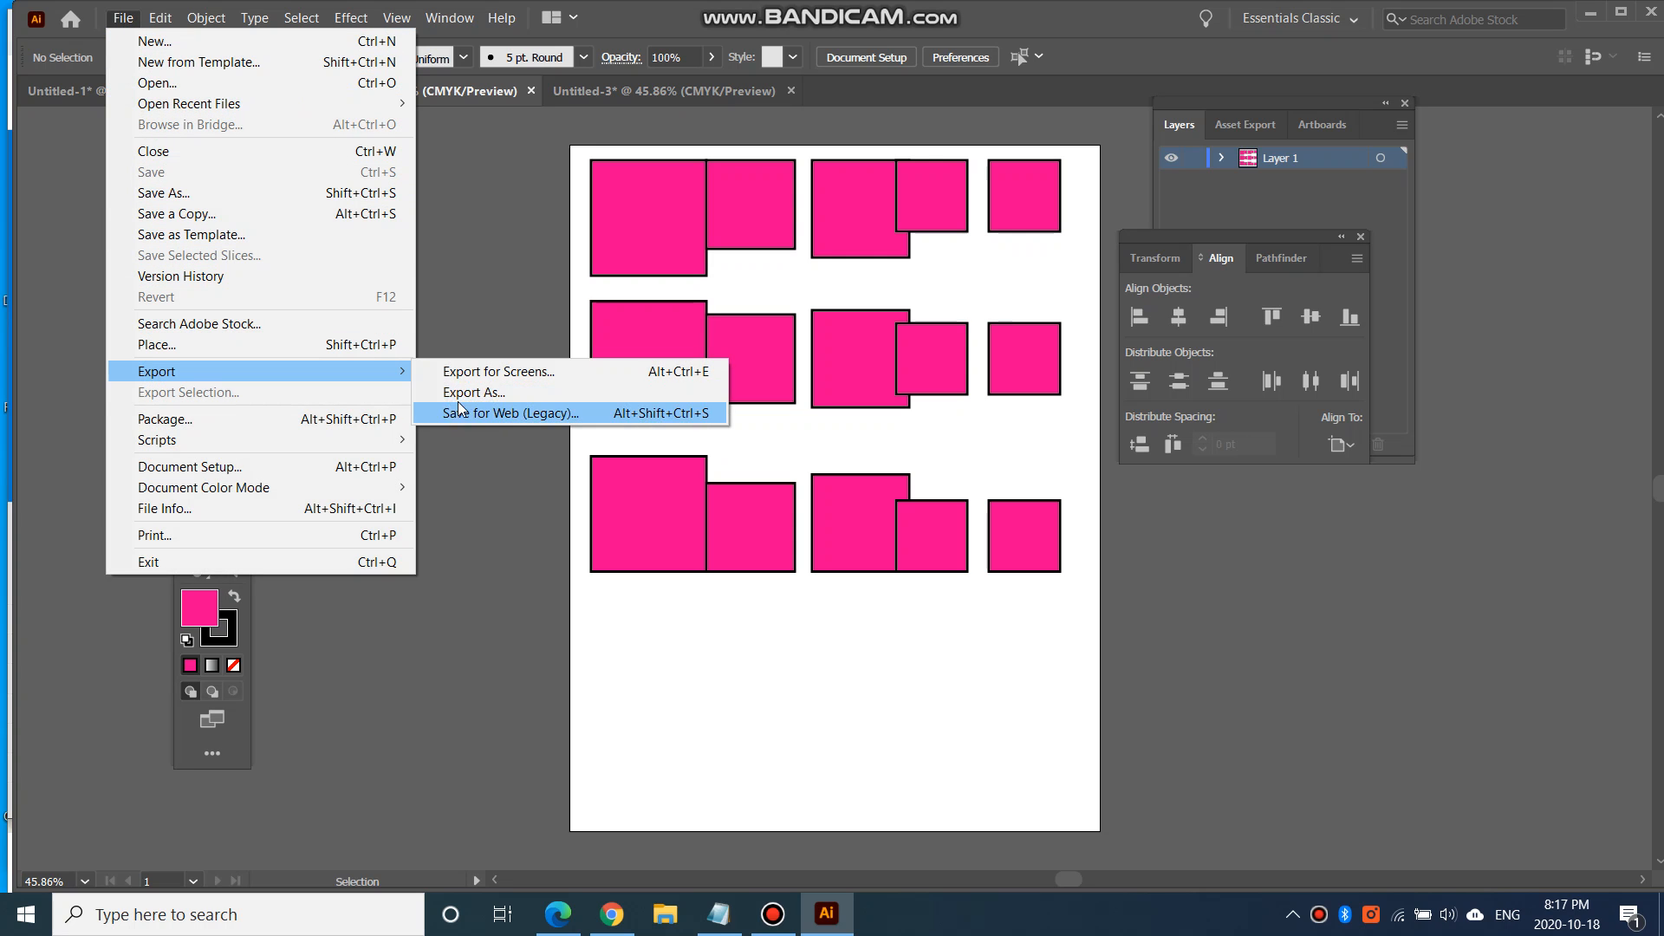
click(459, 394)
text(a)
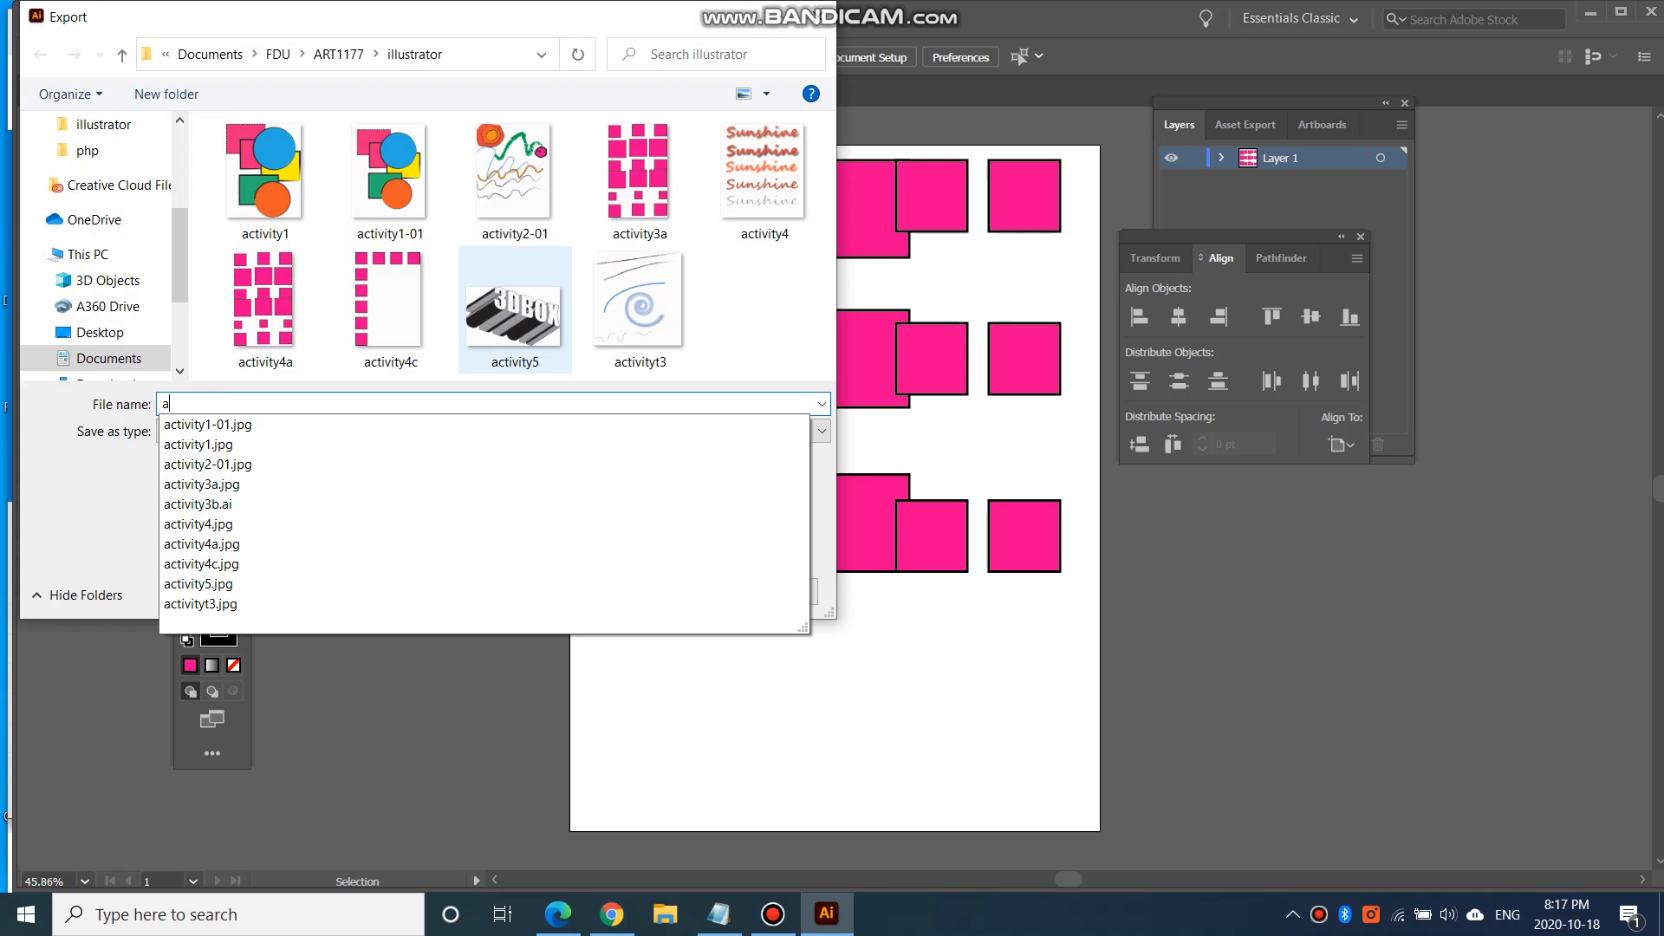
text(ctivity4b)
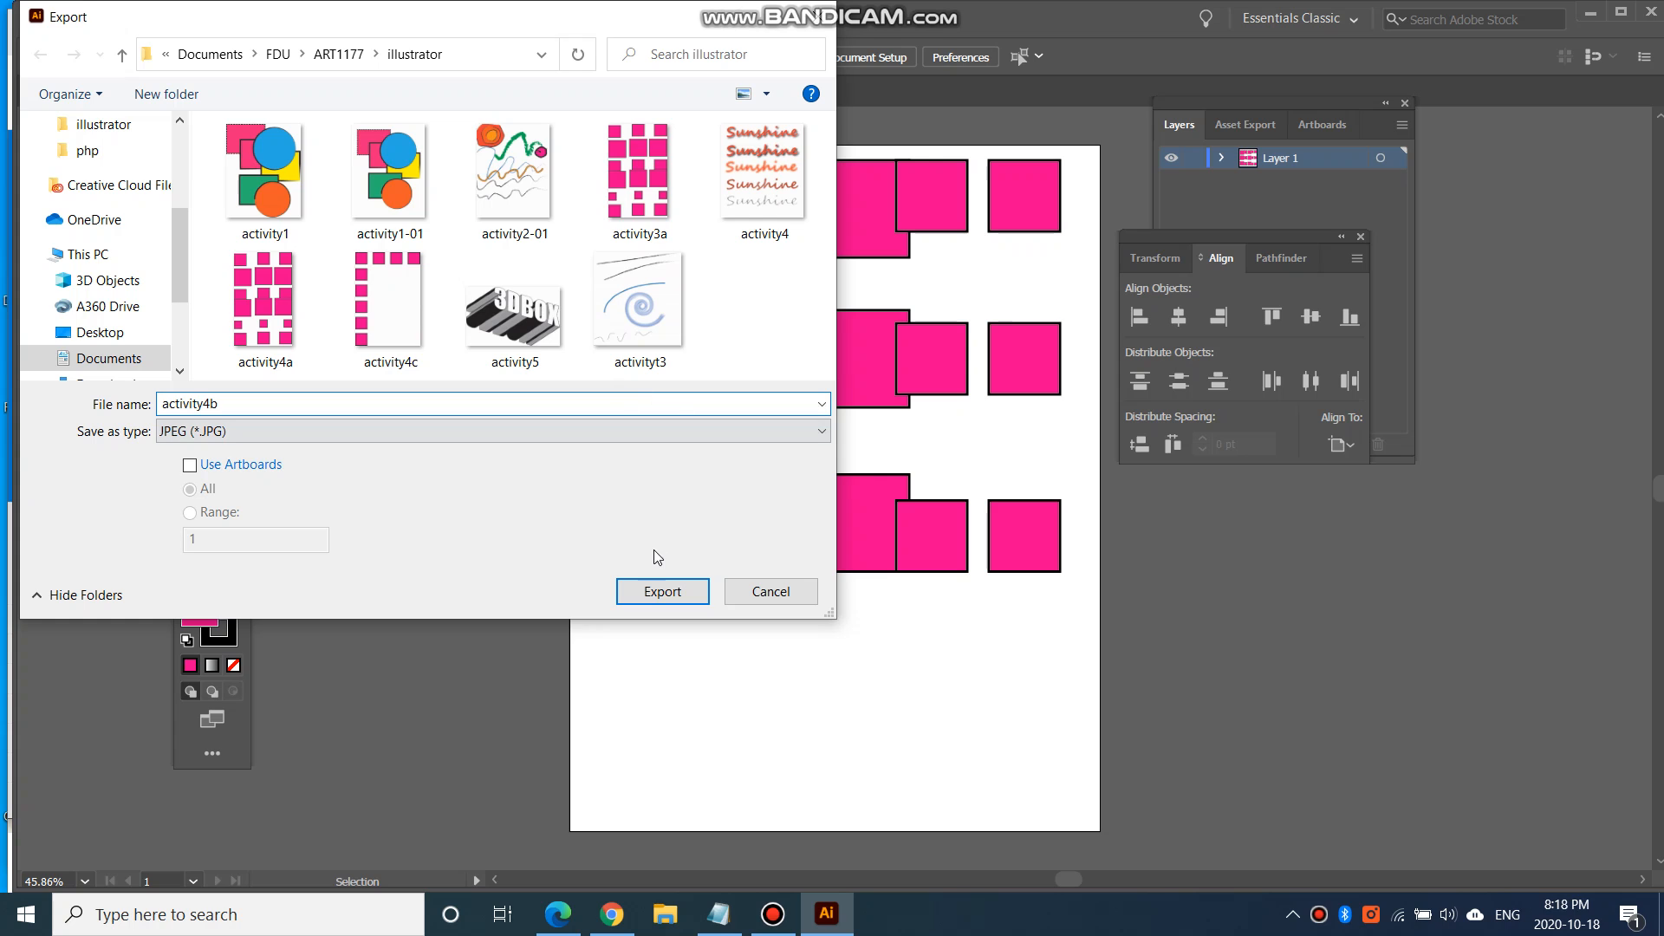
click(665, 596)
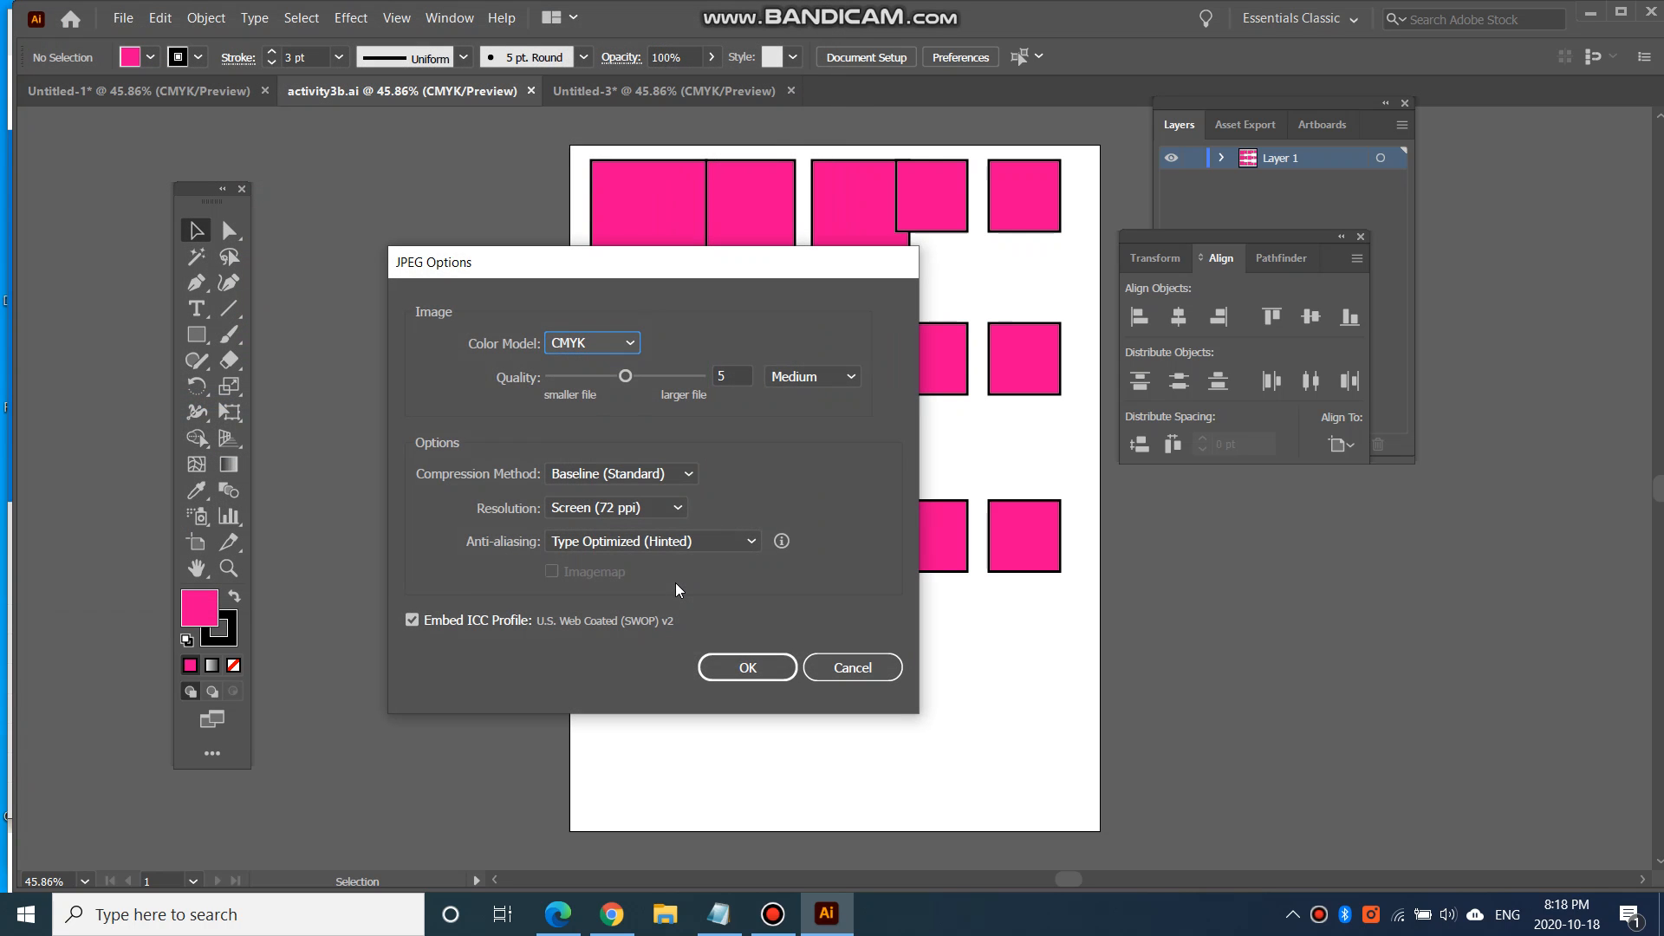
click(727, 676)
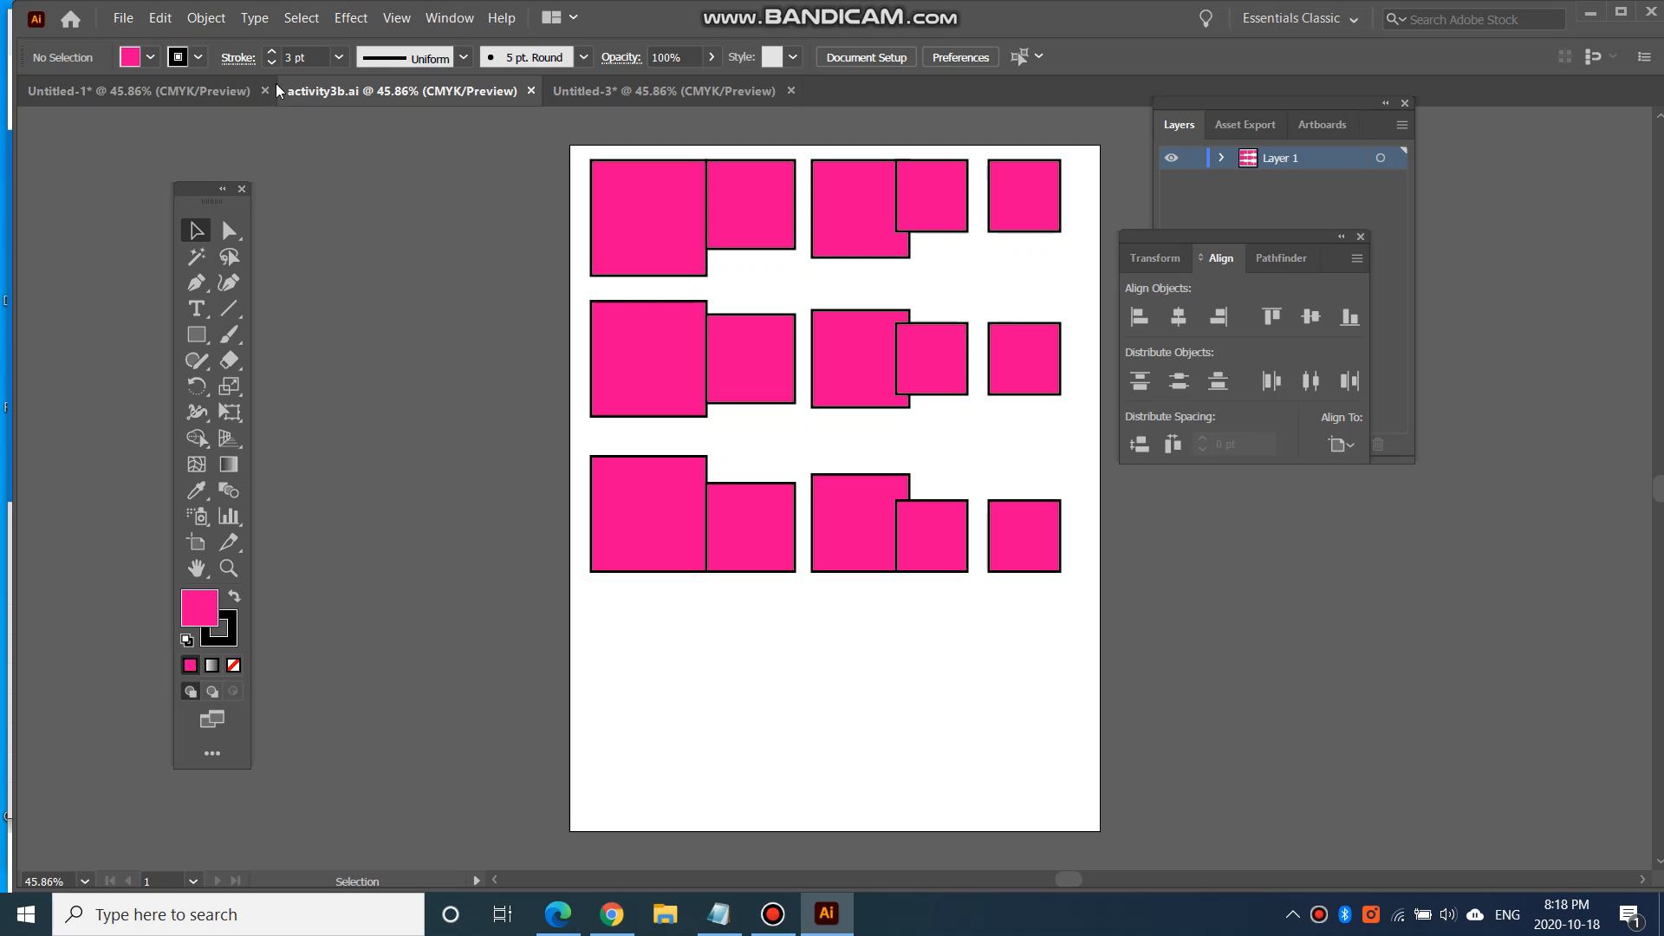
Review the square arrangements in the Untitled-1, activity3b.ai and Untitled-3 documents in turn.
click(205, 88)
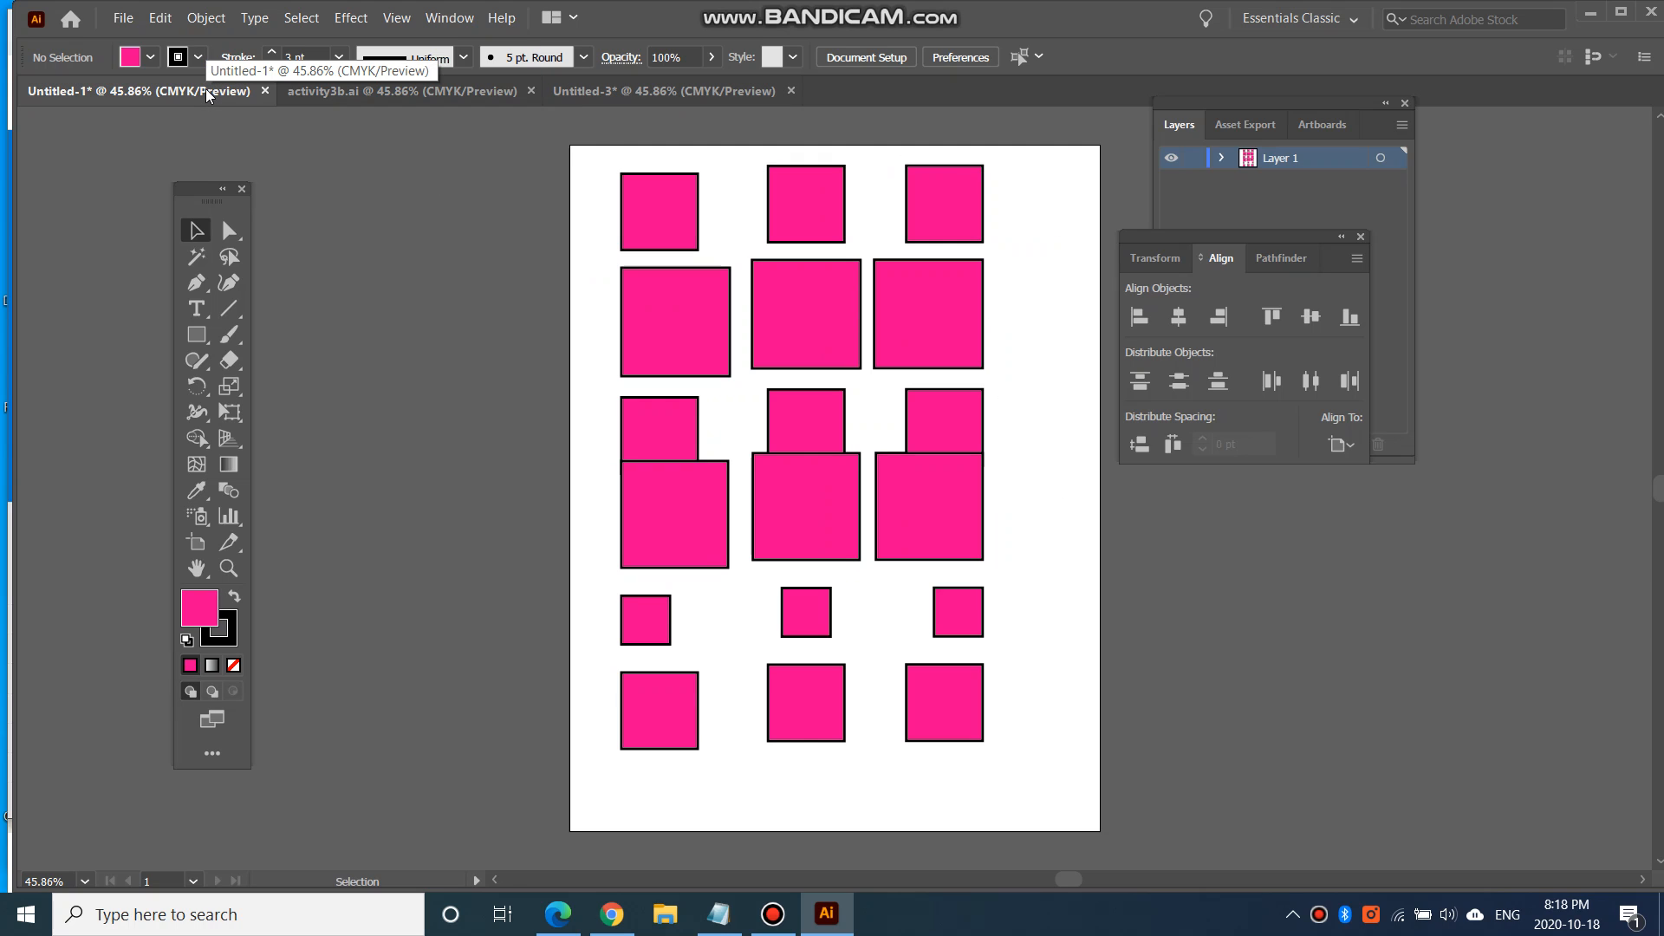
click(329, 97)
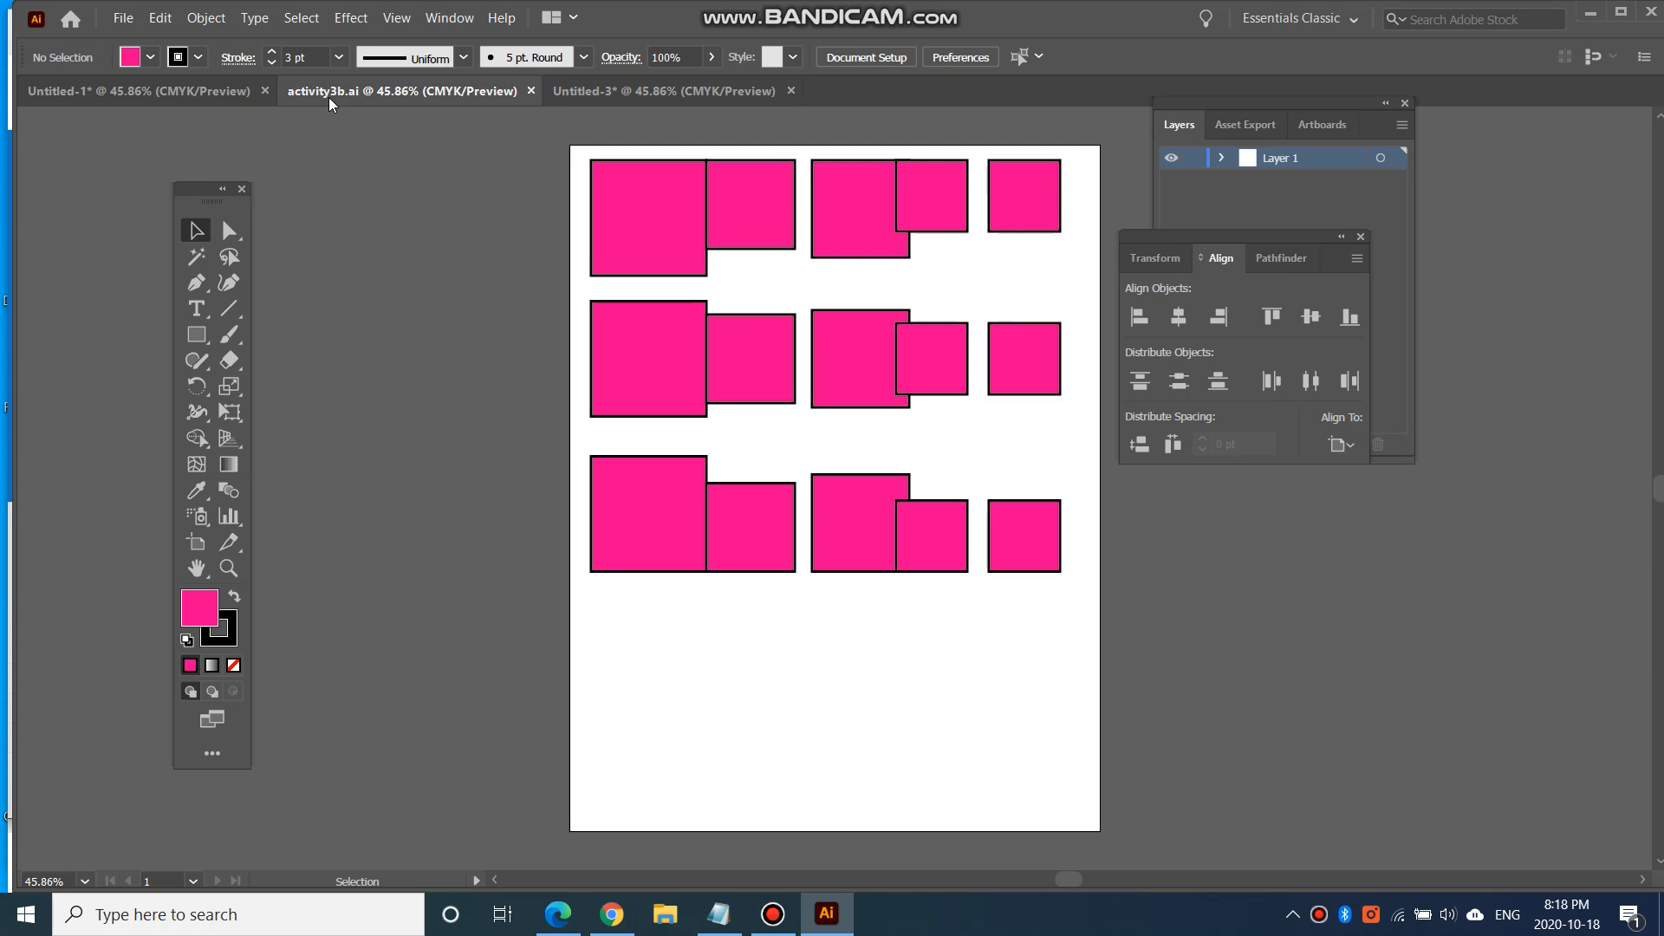
click(599, 92)
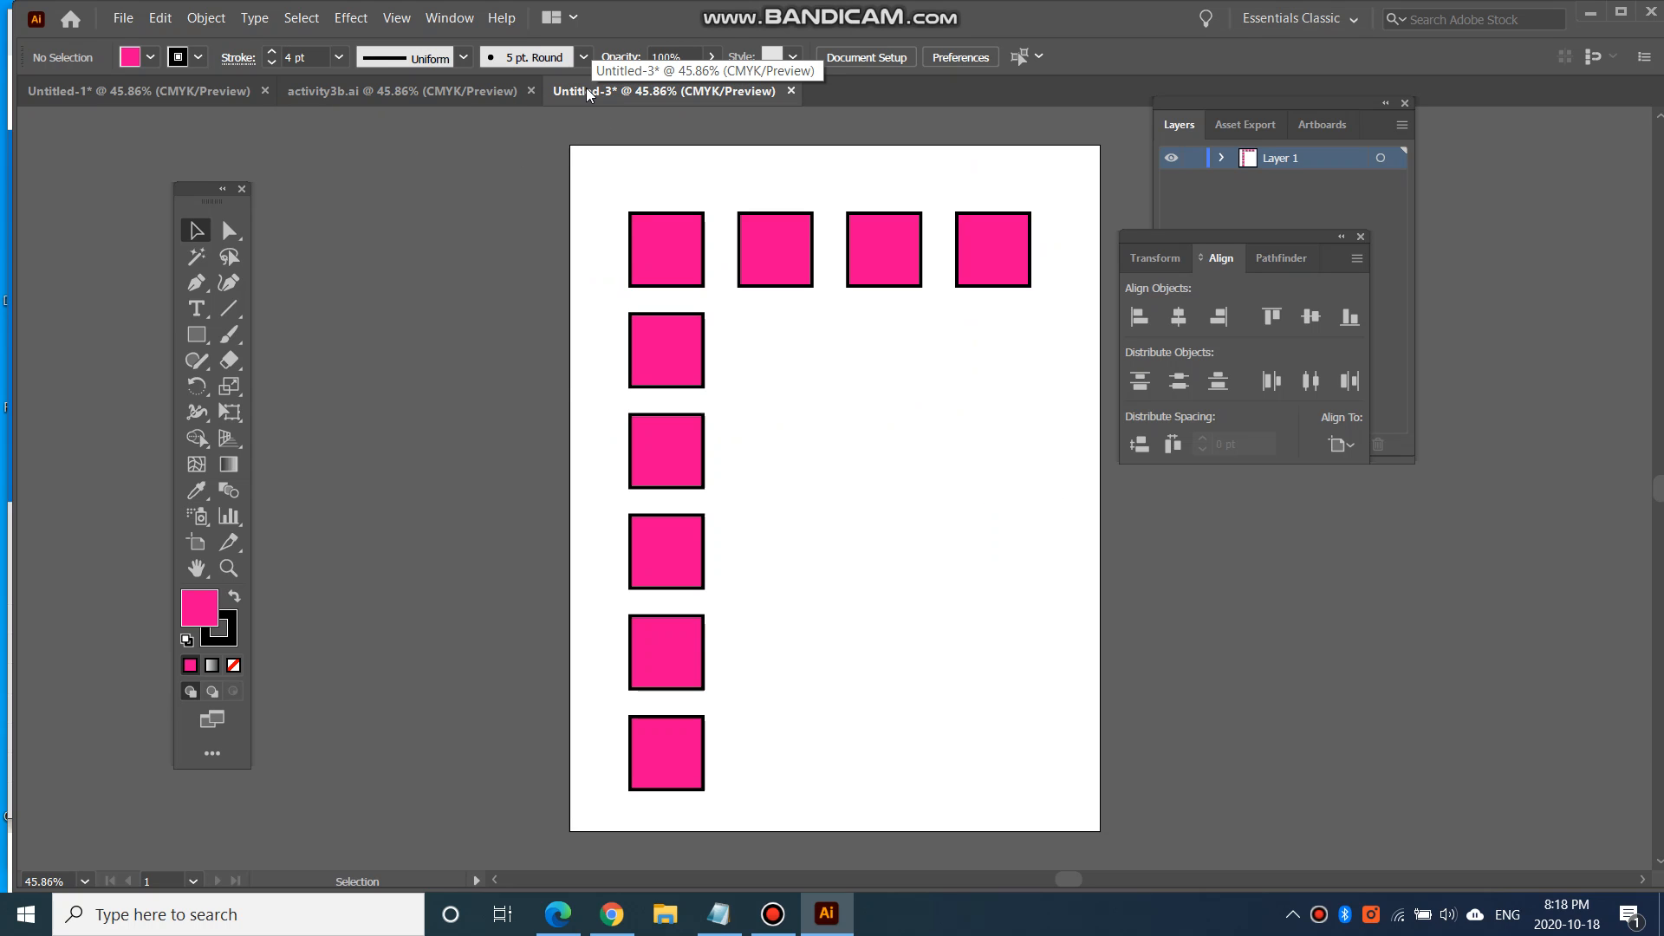